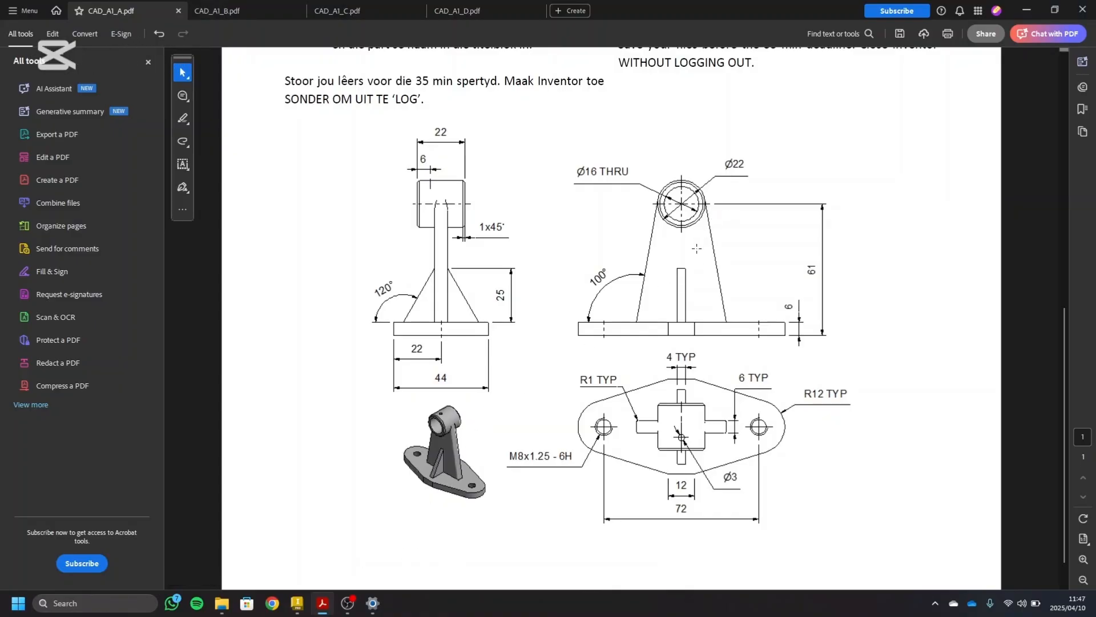
- Review the assignment requirements and examine the three dimensioned views of the bracket in CAD_A1_A.pdf
{"action": "scroll", "coordinate": [726, 215], "scroll_direction": "up", "scroll_amount": 7}
{"action": "scroll", "coordinate": [727, 216], "scroll_direction": "down", "scroll_amount": 2}
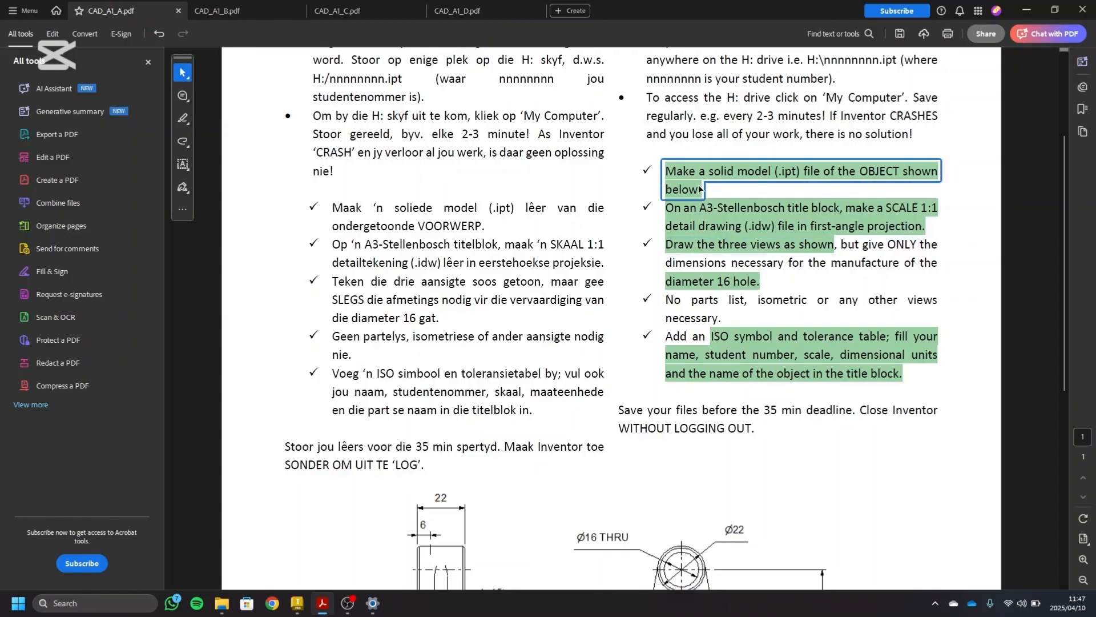
{"action": "scroll", "coordinate": [754, 191], "scroll_direction": "down", "scroll_amount": 3}
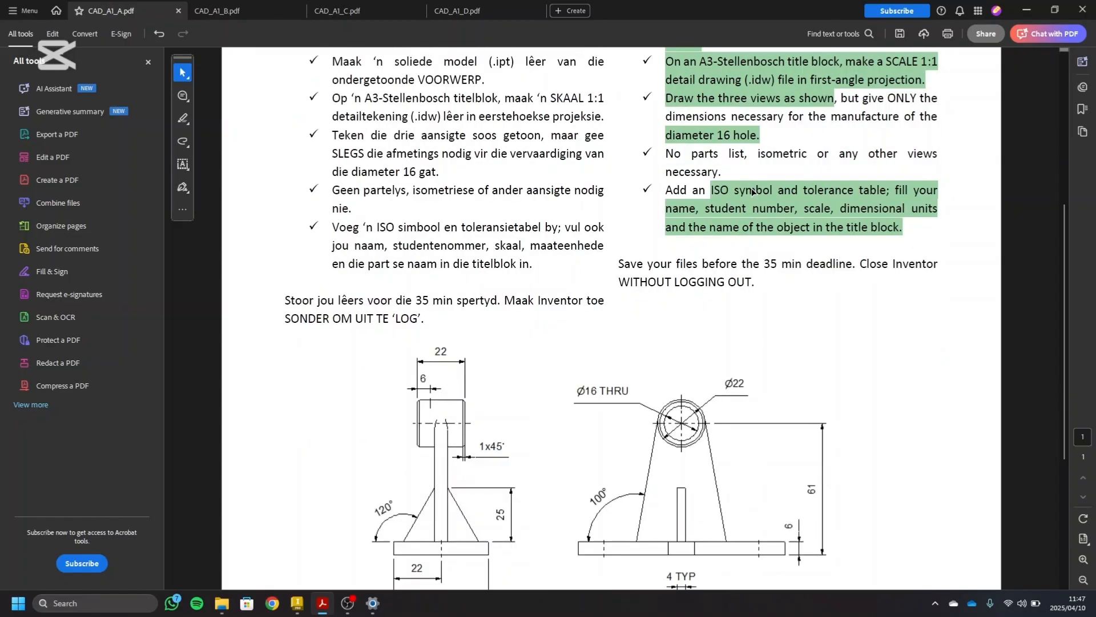
{"action": "scroll", "coordinate": [548, 434], "scroll_direction": "down", "scroll_amount": 2}
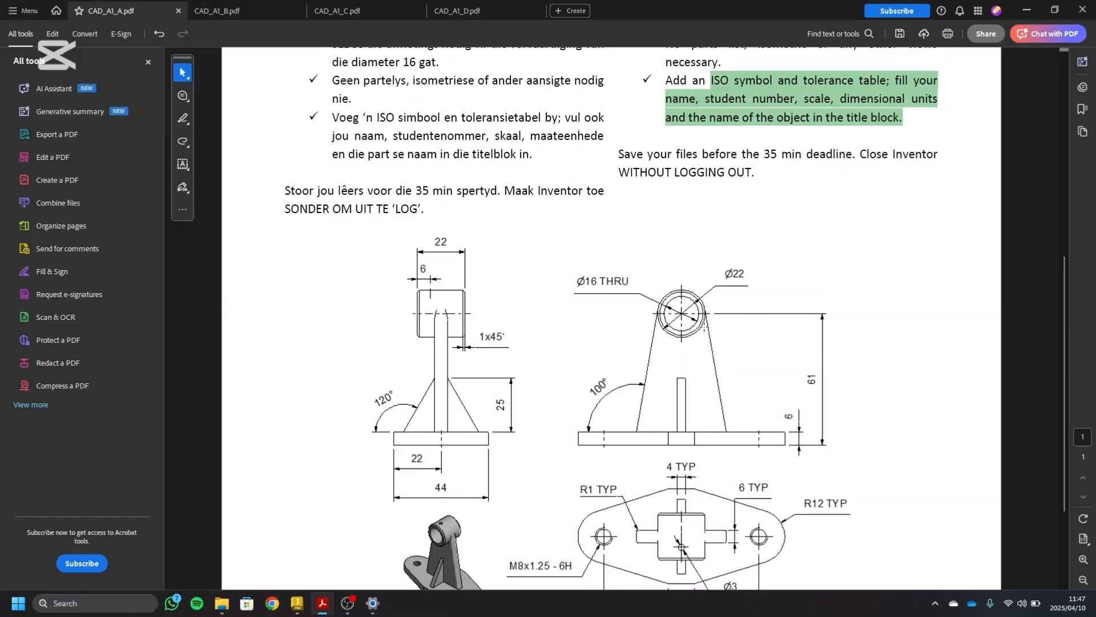
{"action": "scroll", "coordinate": [615, 384], "scroll_direction": "down", "scroll_amount": 3}
{"action": "scroll", "coordinate": [635, 294], "scroll_direction": "up", "scroll_amount": 7}
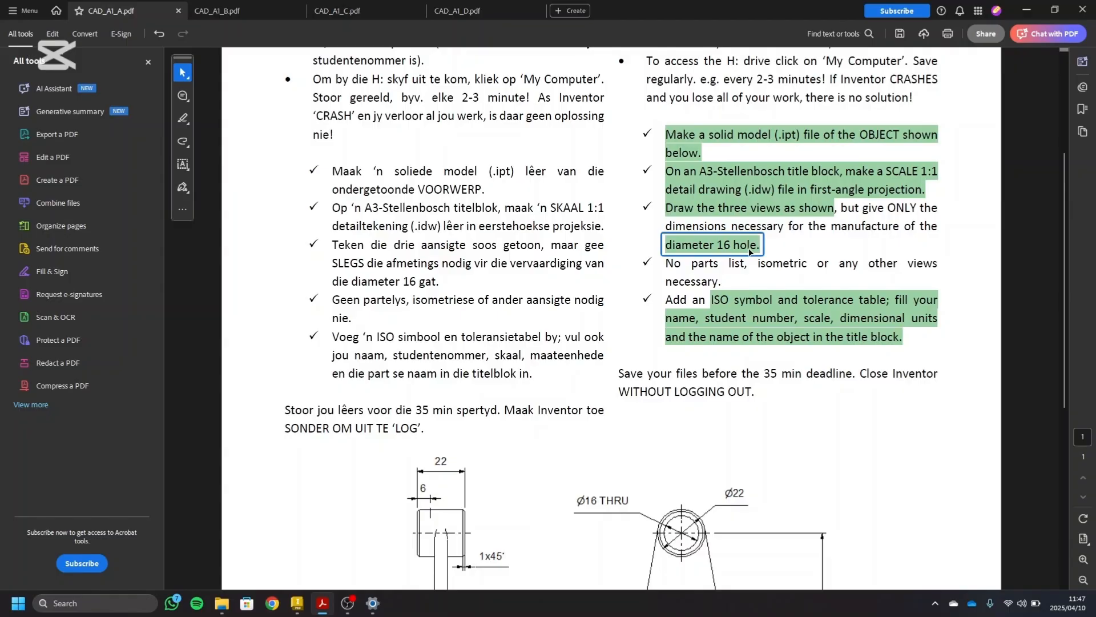
{"action": "scroll", "coordinate": [749, 252], "scroll_direction": "down", "scroll_amount": 3}
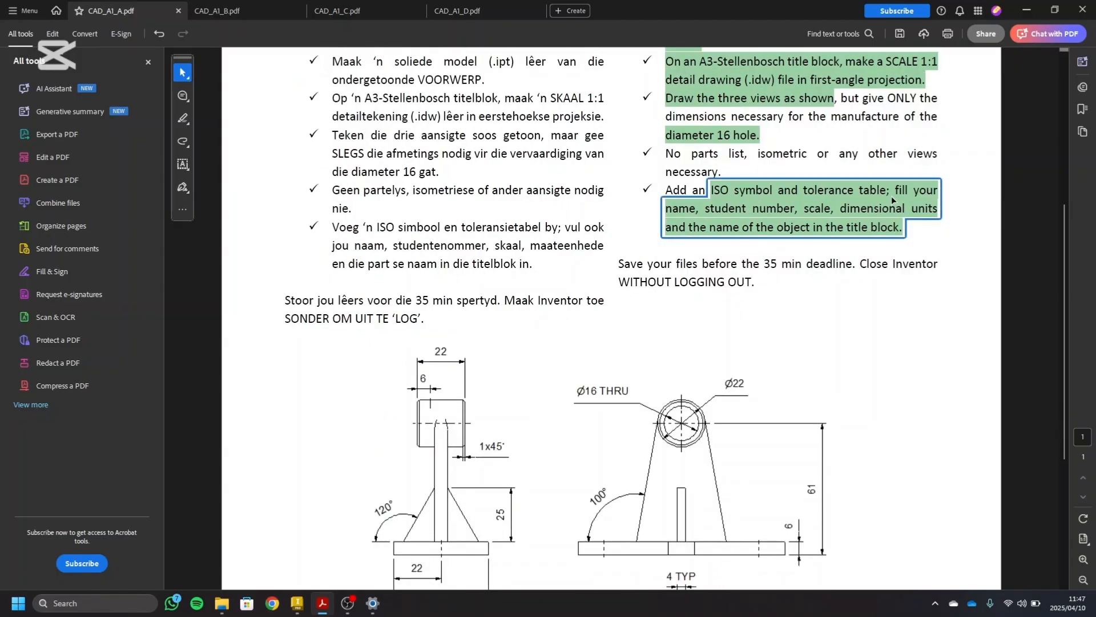
{"action": "scroll", "coordinate": [737, 222], "scroll_direction": "down", "scroll_amount": 4}
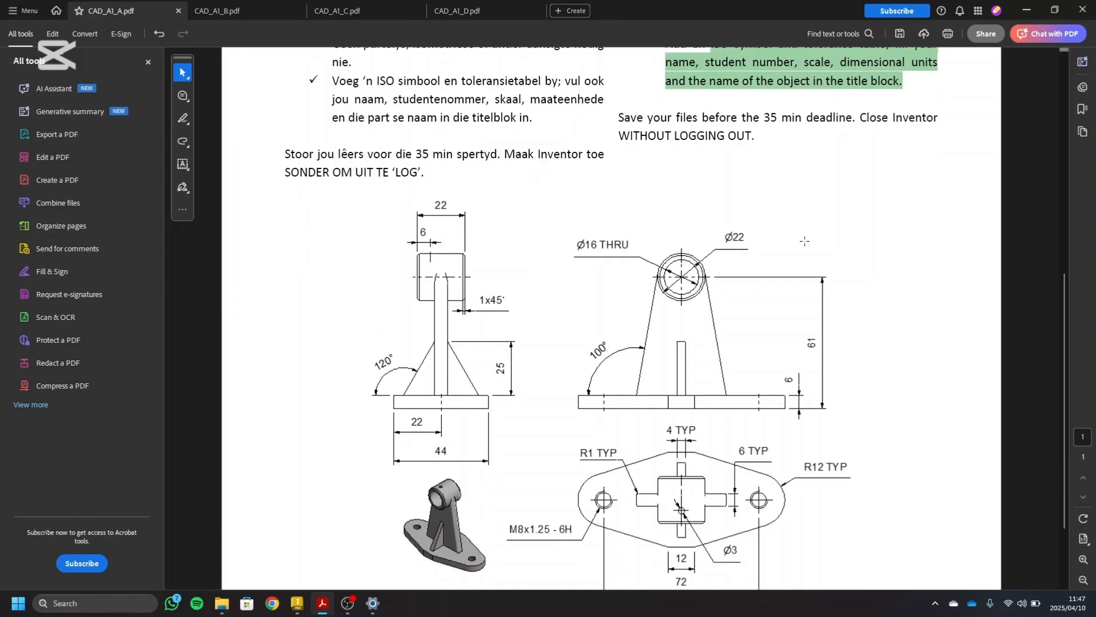
{"action": "scroll", "coordinate": [802, 237], "scroll_direction": "up", "scroll_amount": 5}
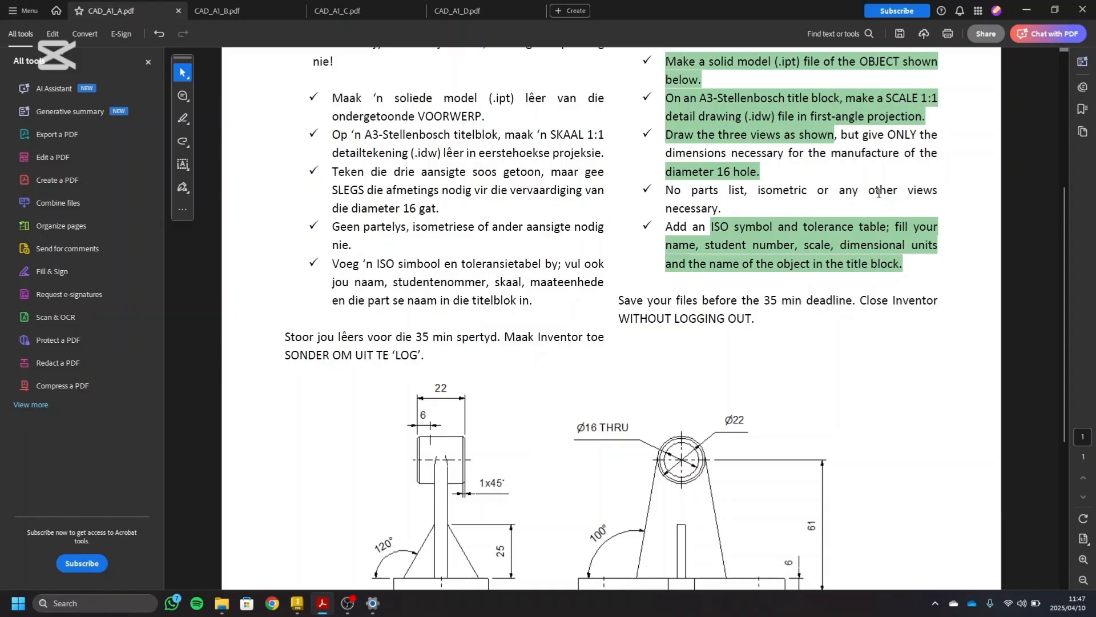
{"action": "scroll", "coordinate": [736, 257], "scroll_direction": "down", "scroll_amount": 5}
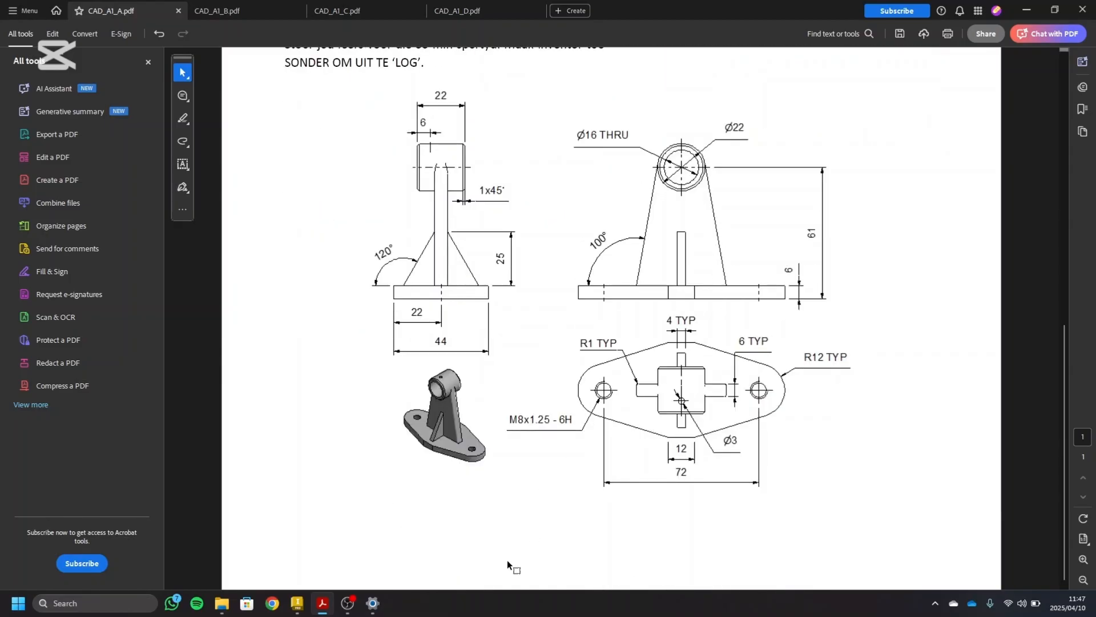
- Switch to Autodesk Inventor and start a 2D sketch on the front origin plane of the part
{"action": "left_click", "coordinate": [297, 602]}
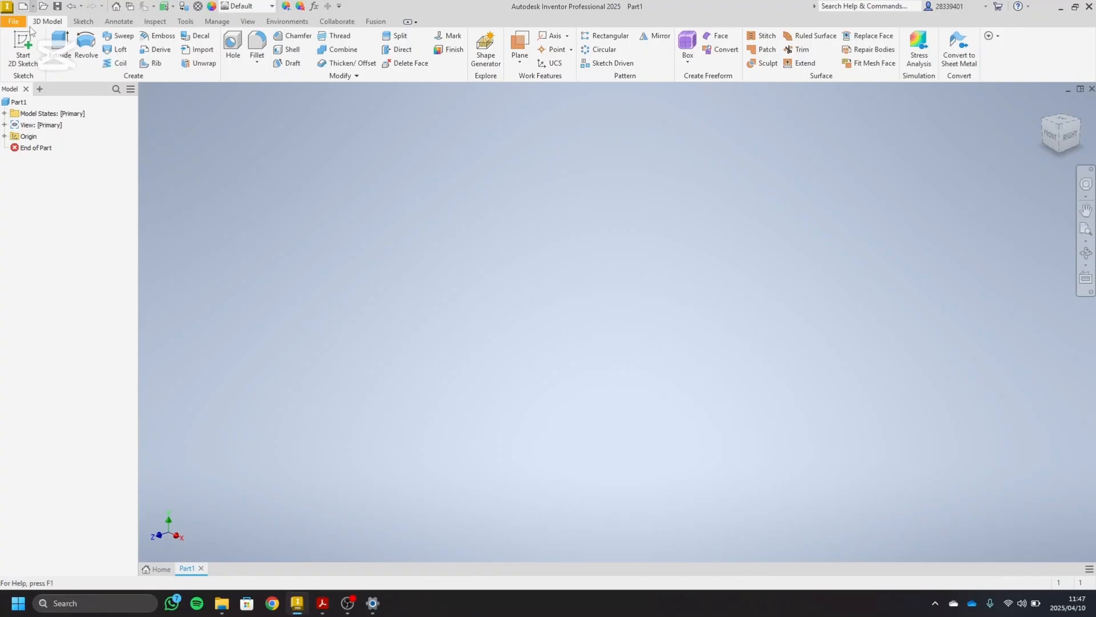
{"action": "left_click", "coordinate": [23, 47]}
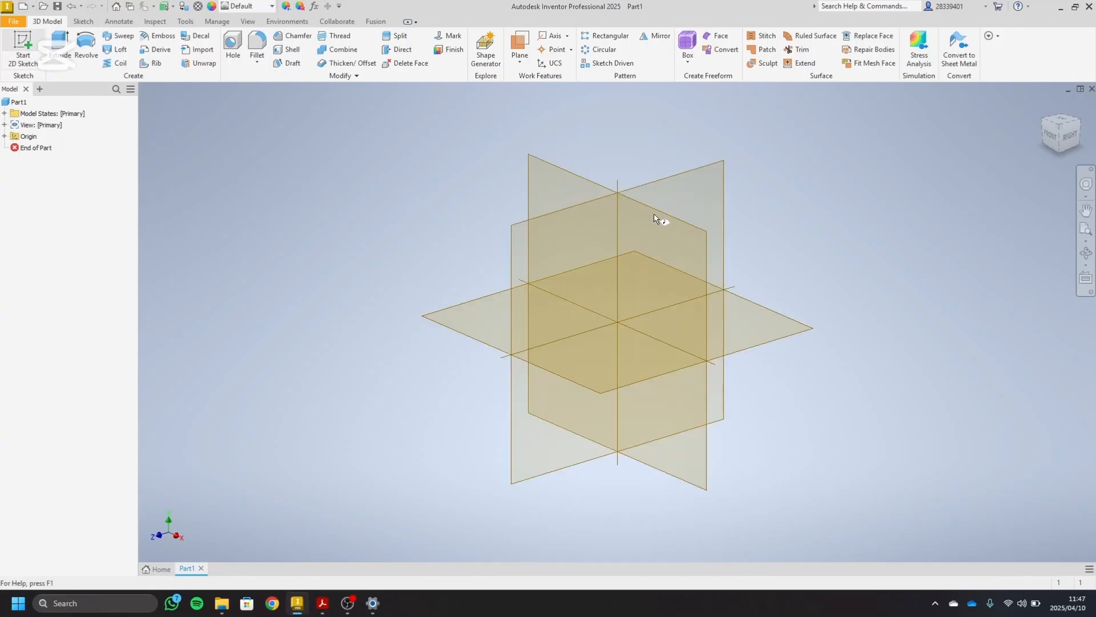
{"action": "left_click", "coordinate": [702, 238]}
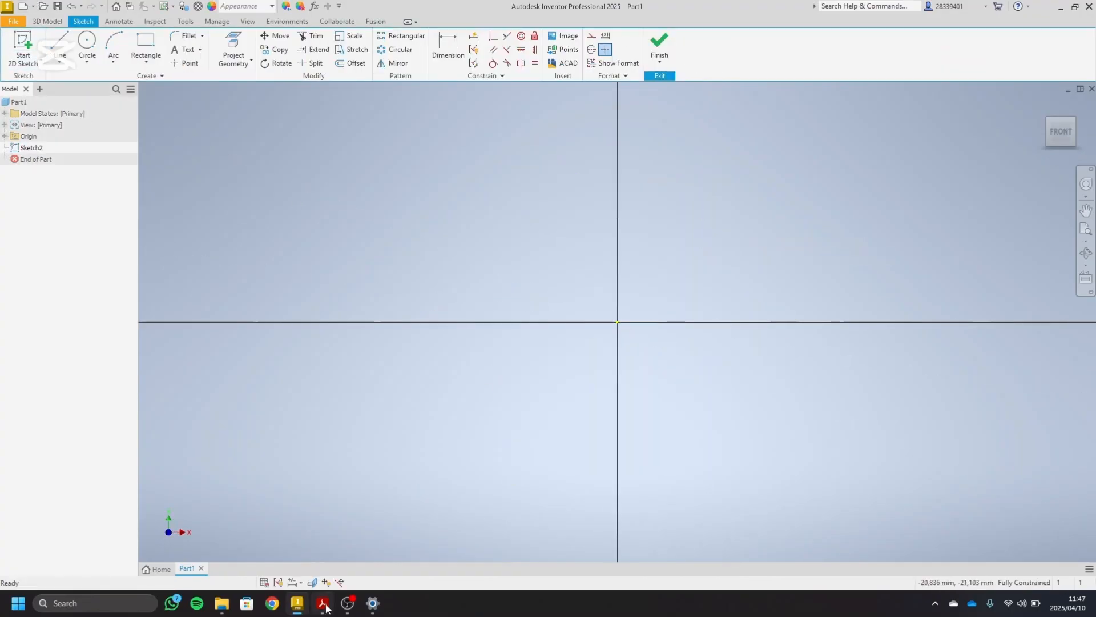
- Check the bracket drawing and sketch two concentric circles of 16 mm and 22 mm diameter centred on the origin
{"action": "left_click", "coordinate": [323, 603]}
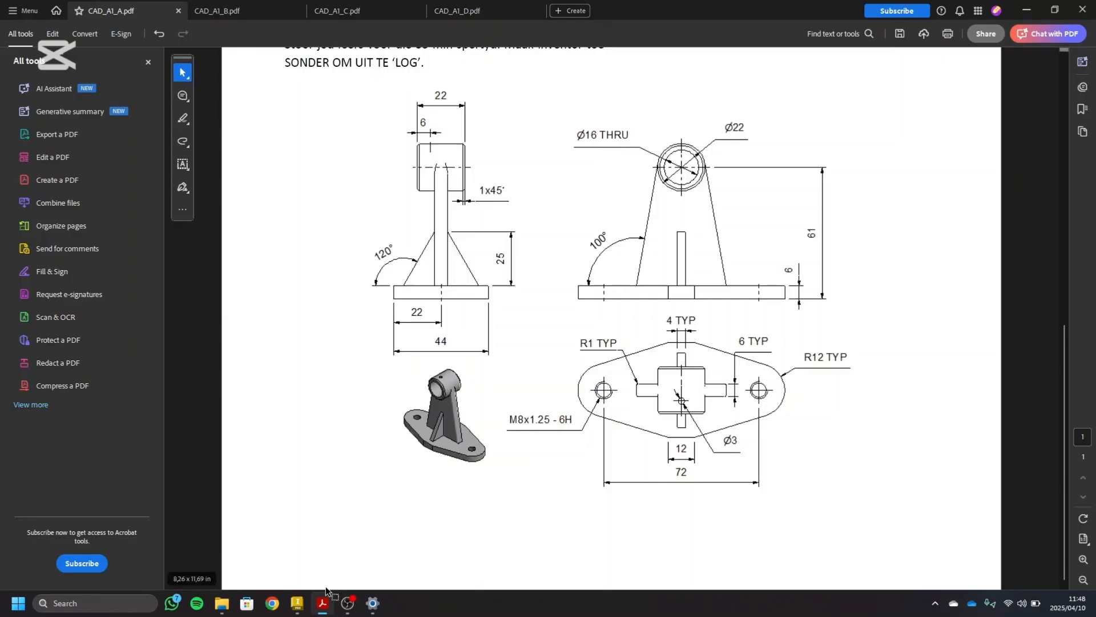
{"action": "left_click", "coordinate": [296, 603]}
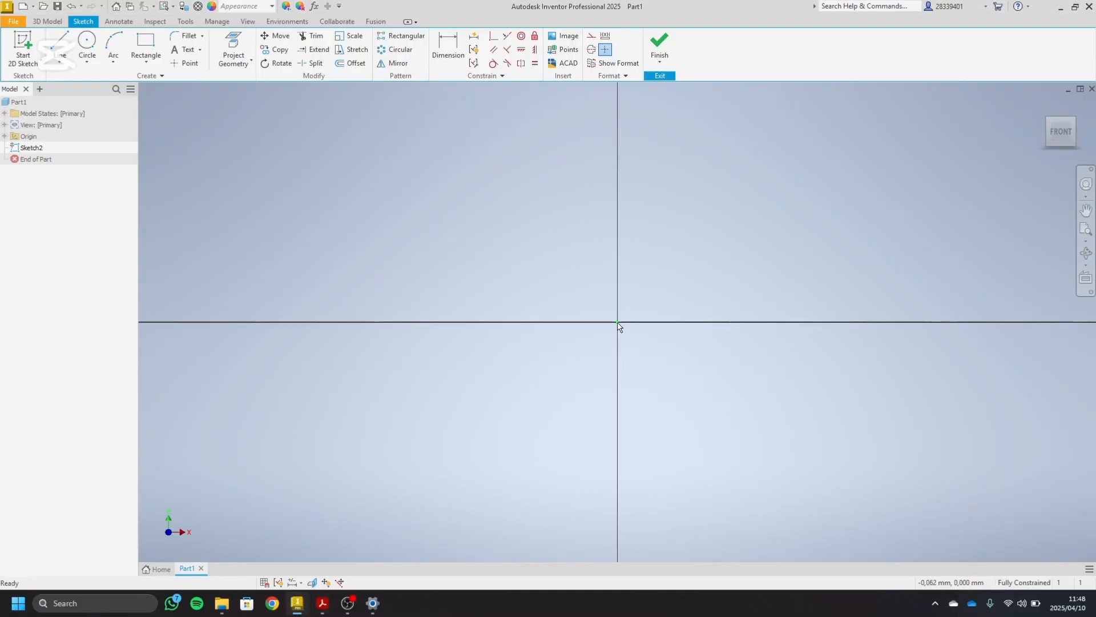
{"action": "left_click", "coordinate": [87, 46]}
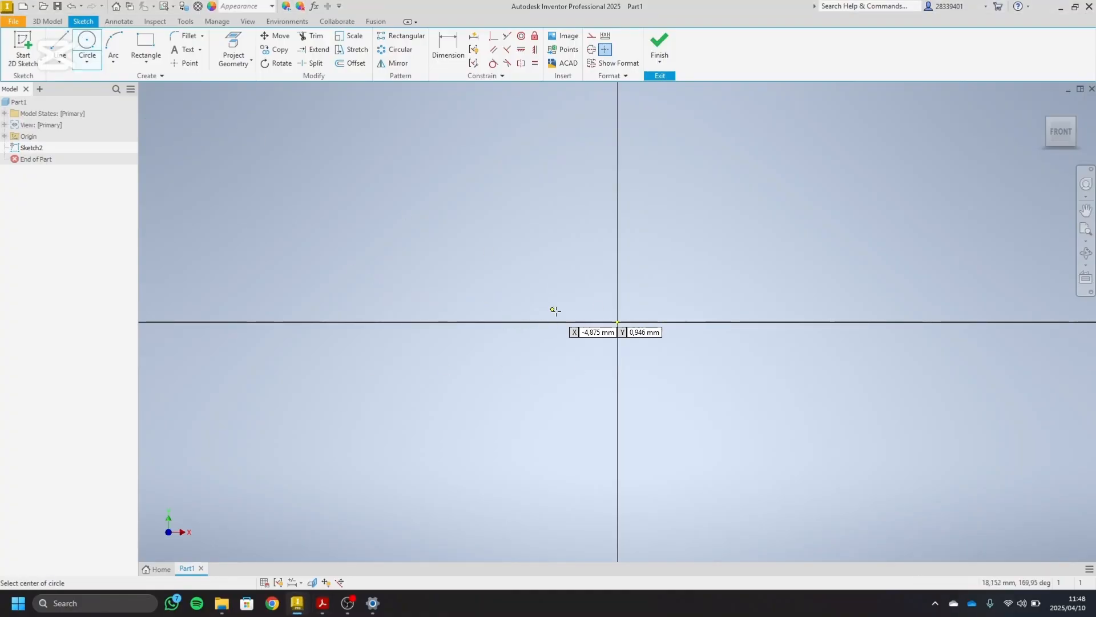
{"action": "left_click", "coordinate": [617, 322]}
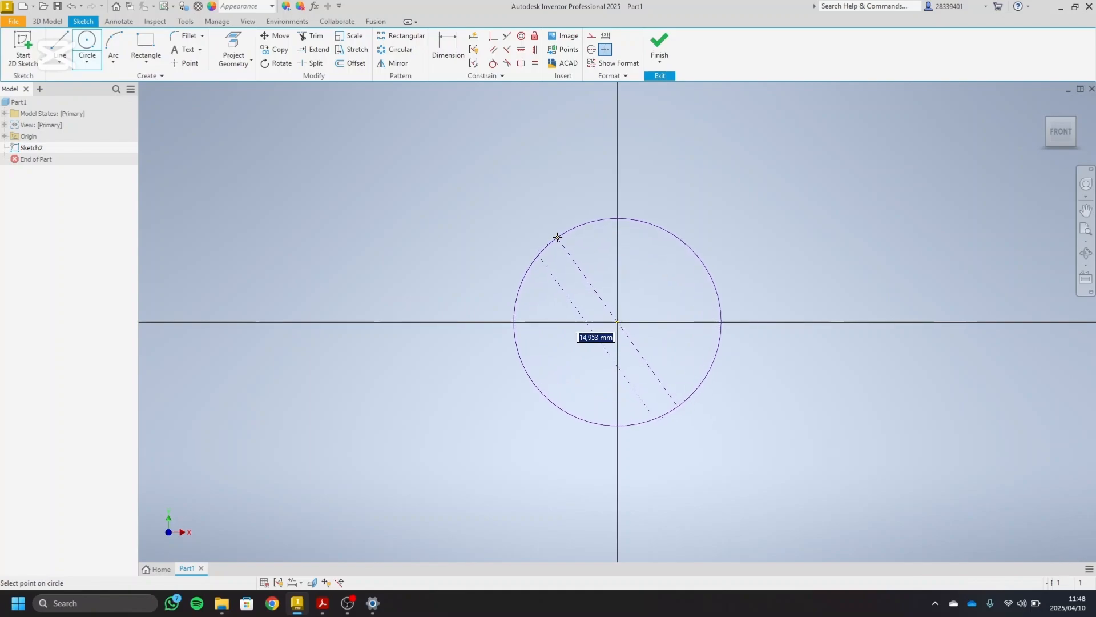
{"action": "type", "text": "16"}
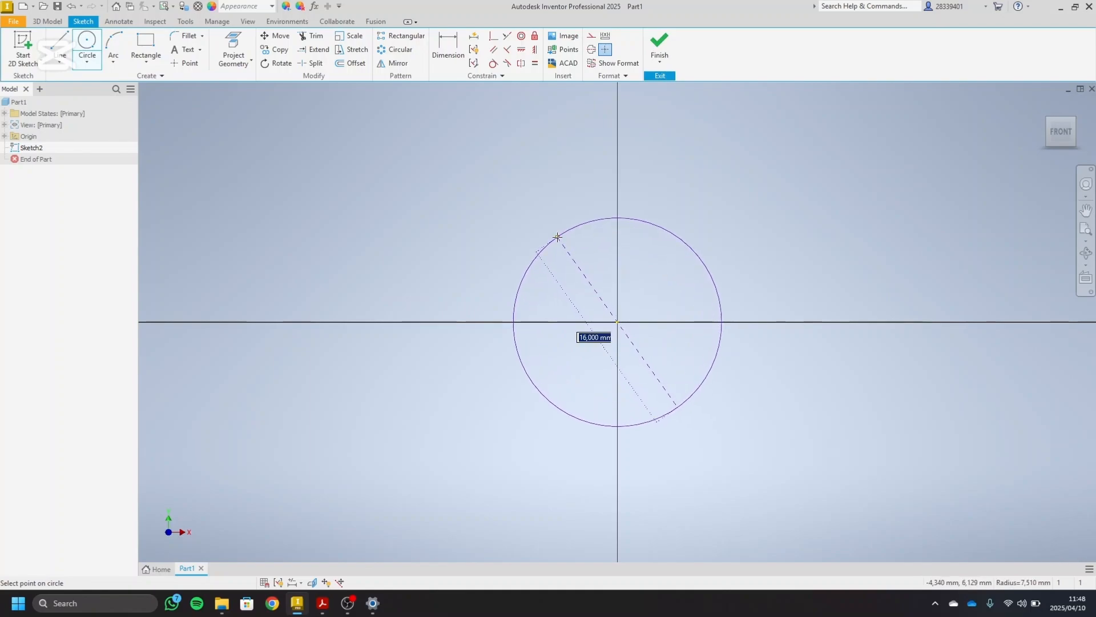
{"action": "key", "text": "Return"}
{"action": "left_click", "coordinate": [617, 322]}
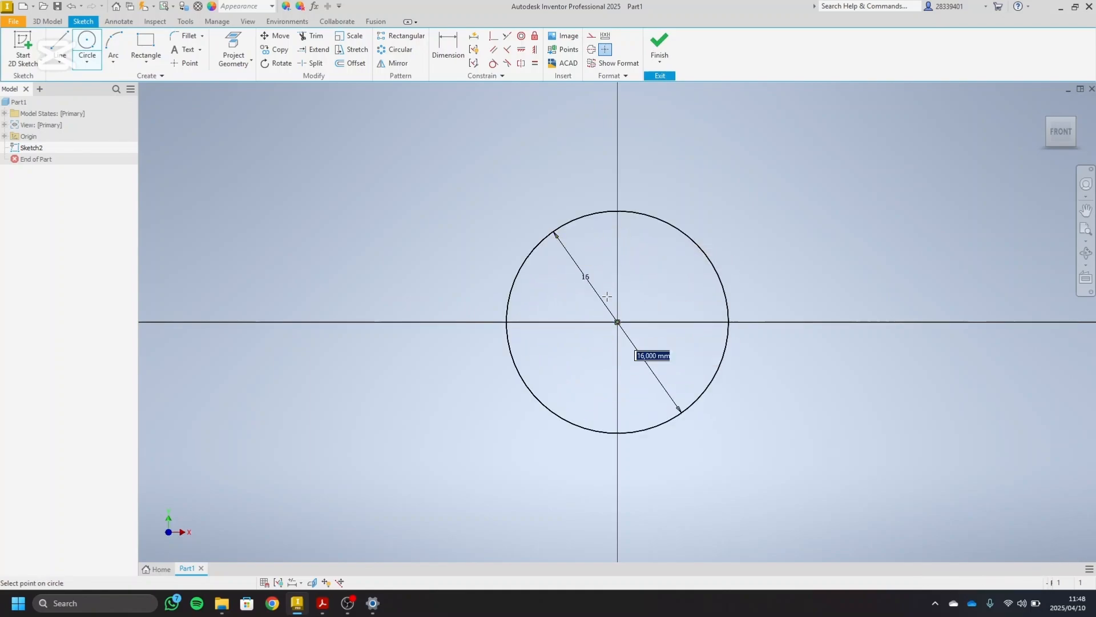
{"action": "type", "text": "22"}
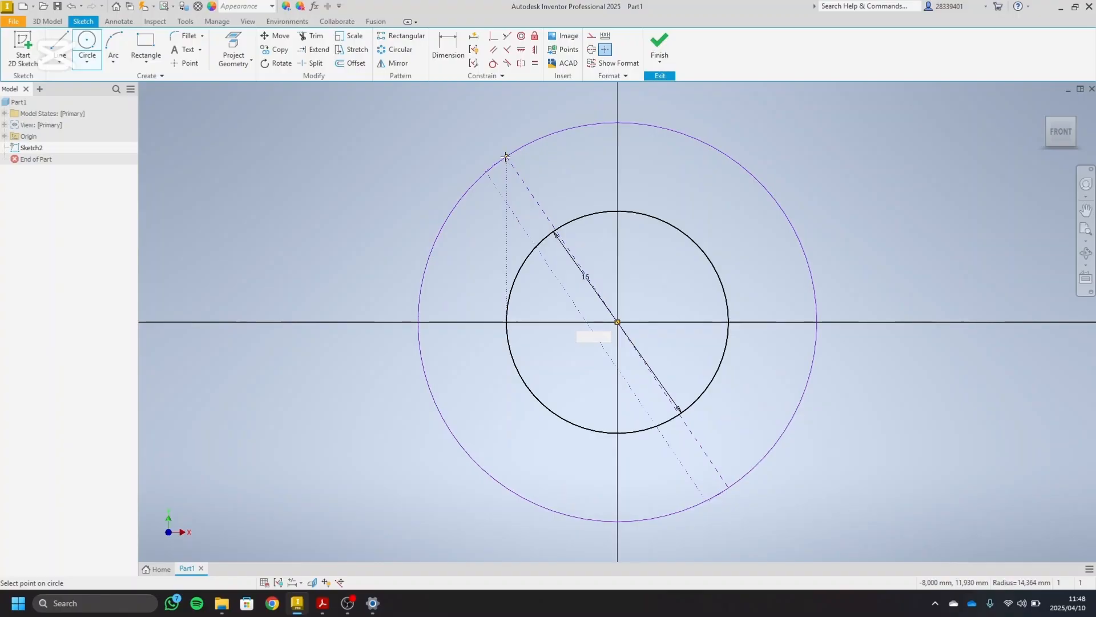
{"action": "key", "text": "Return"}
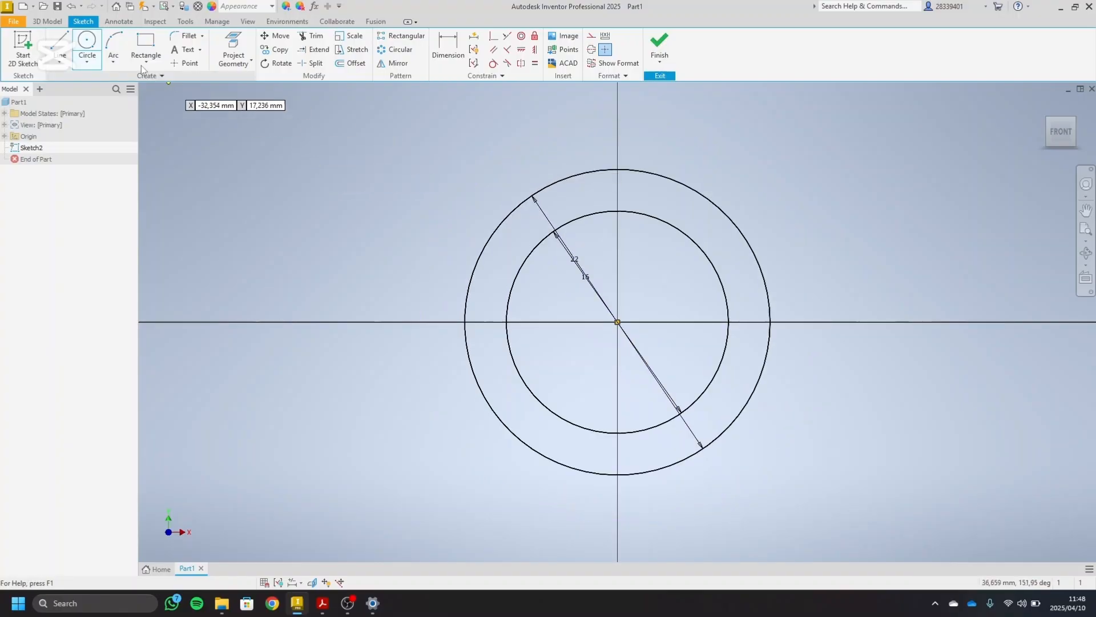
- Extrude the ring between the two circles symmetrically to a total length of 22 mm
{"action": "left_click", "coordinate": [48, 21]}
{"action": "left_click", "coordinate": [59, 36]}
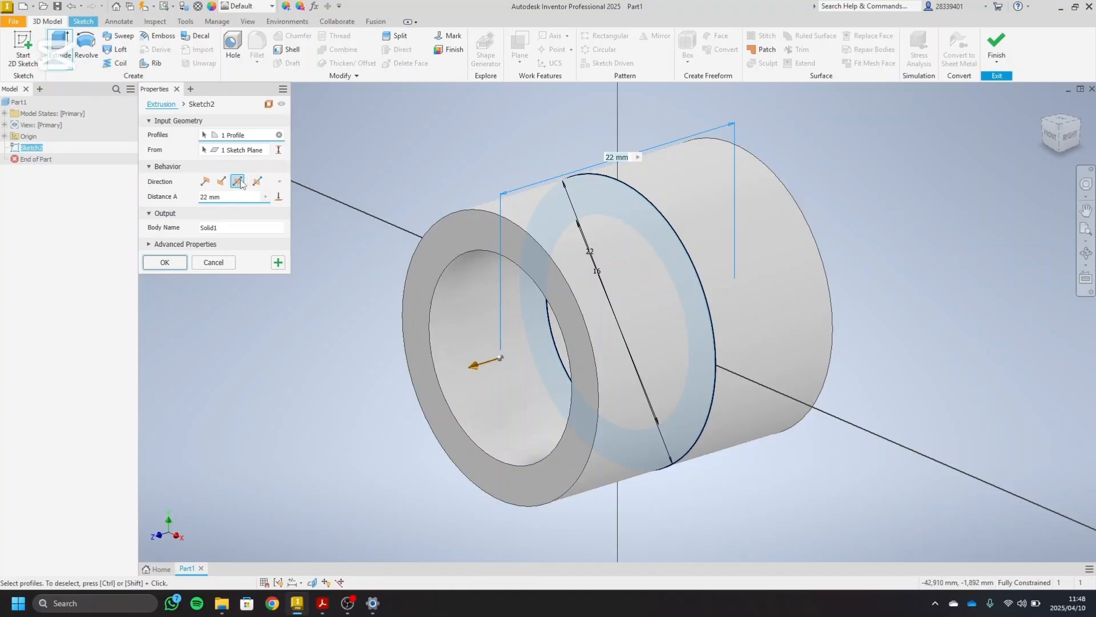
{"action": "left_click", "coordinate": [183, 263]}
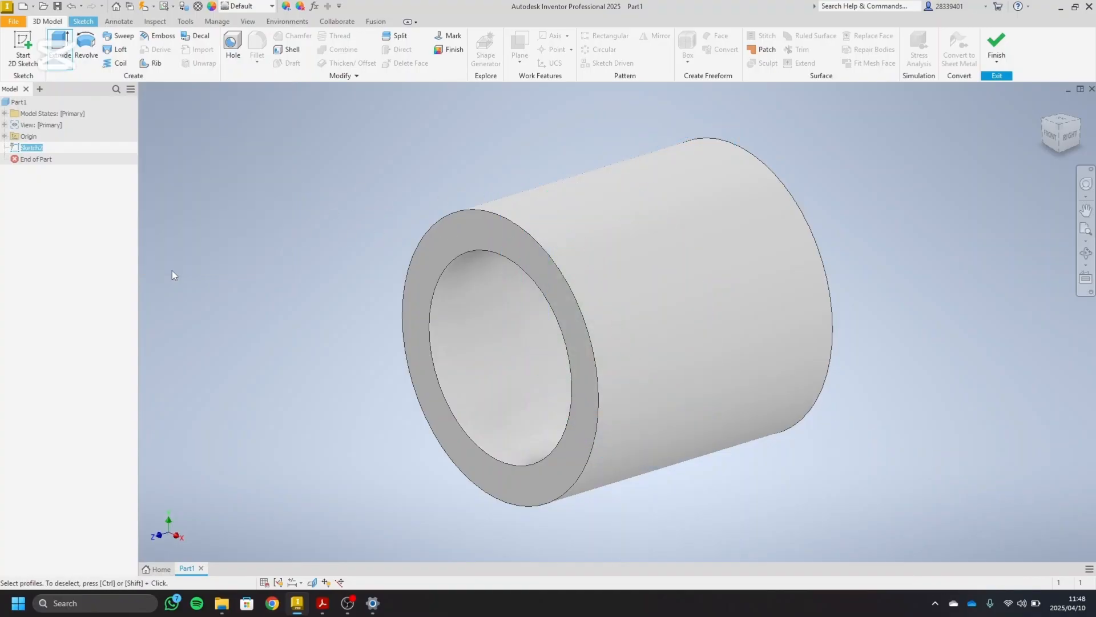
- Chamfer the outer circular edges at both ends of the tube with a distance of 1 mm
{"action": "left_click", "coordinate": [1056, 138]}
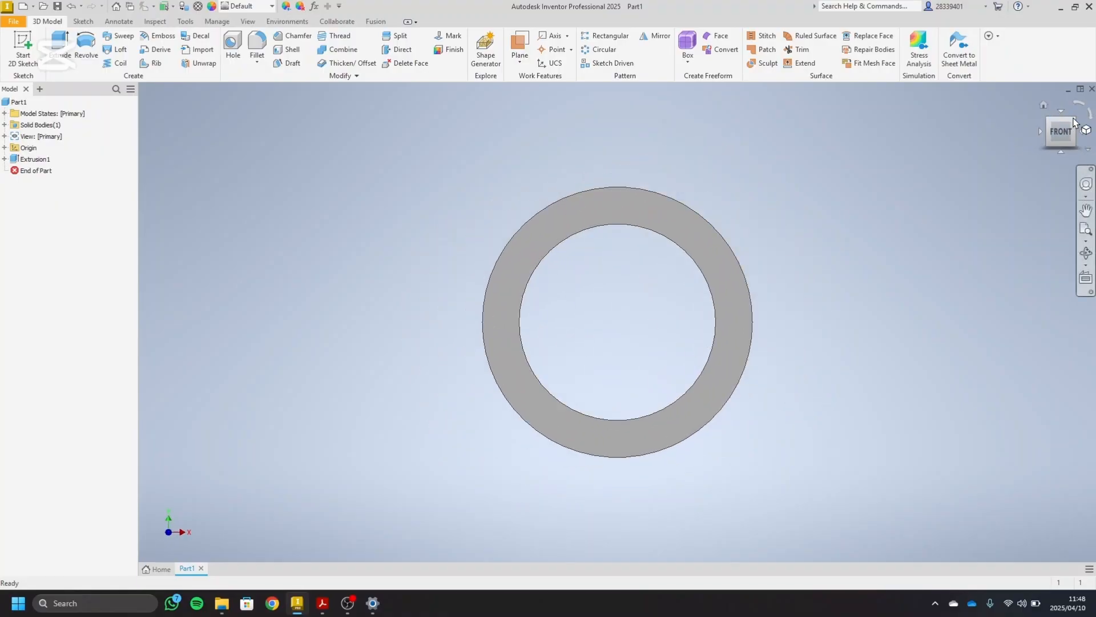
{"action": "left_click", "coordinate": [1072, 120]}
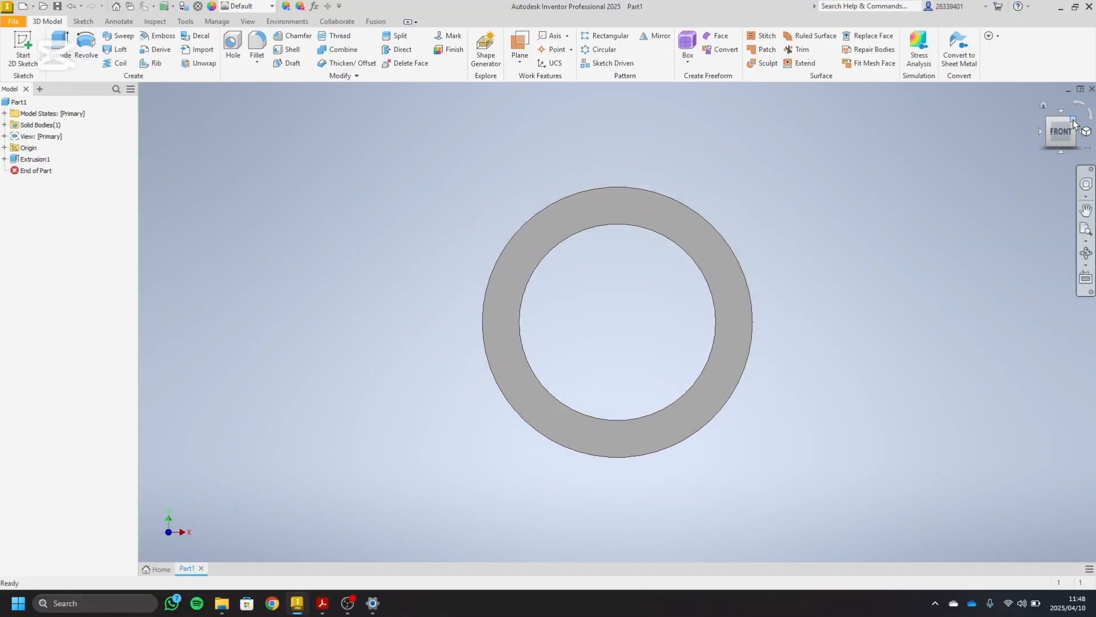
{"action": "left_click", "coordinate": [293, 37]}
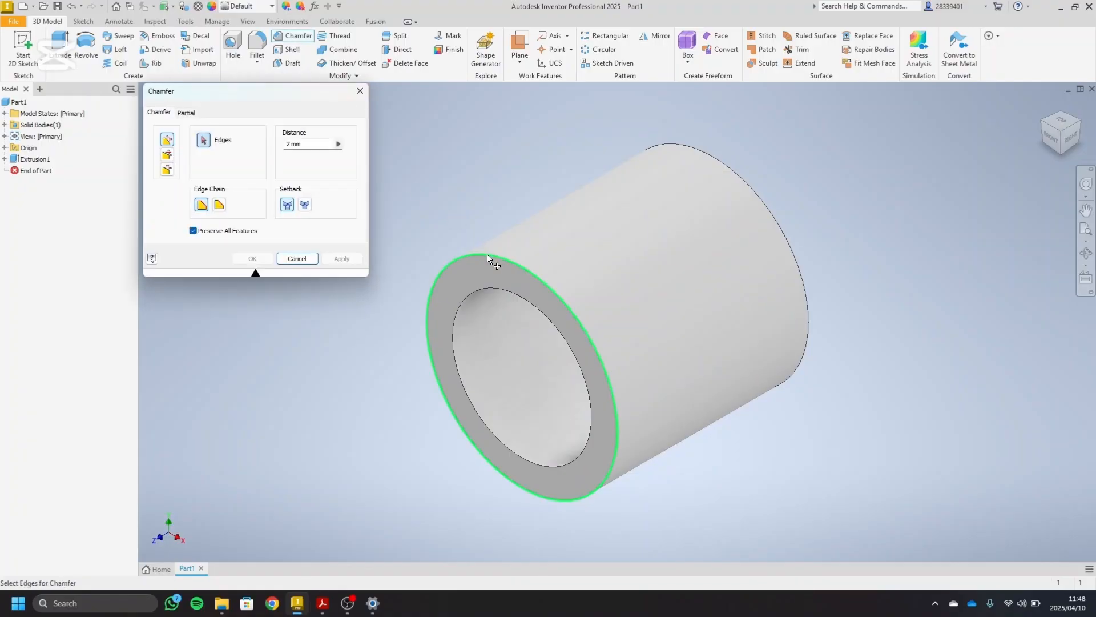
{"action": "left_click", "coordinate": [487, 252]}
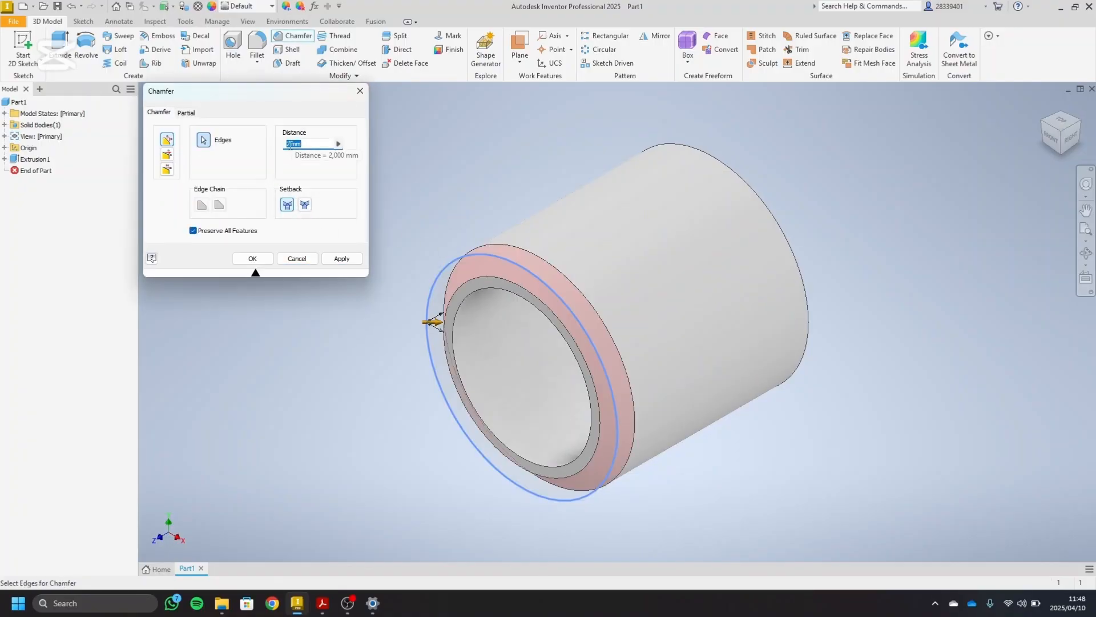
{"action": "left_click", "coordinate": [291, 145]}
{"action": "key", "text": "BackSpace"}
{"action": "type", "text": "1"}
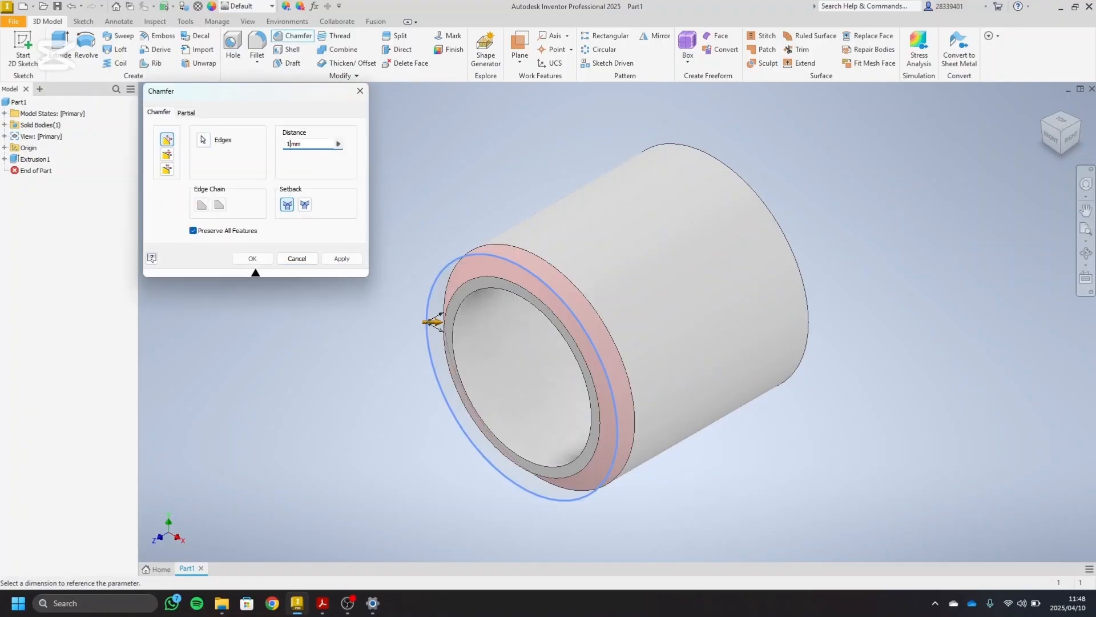
{"action": "left_click", "coordinate": [734, 170]}
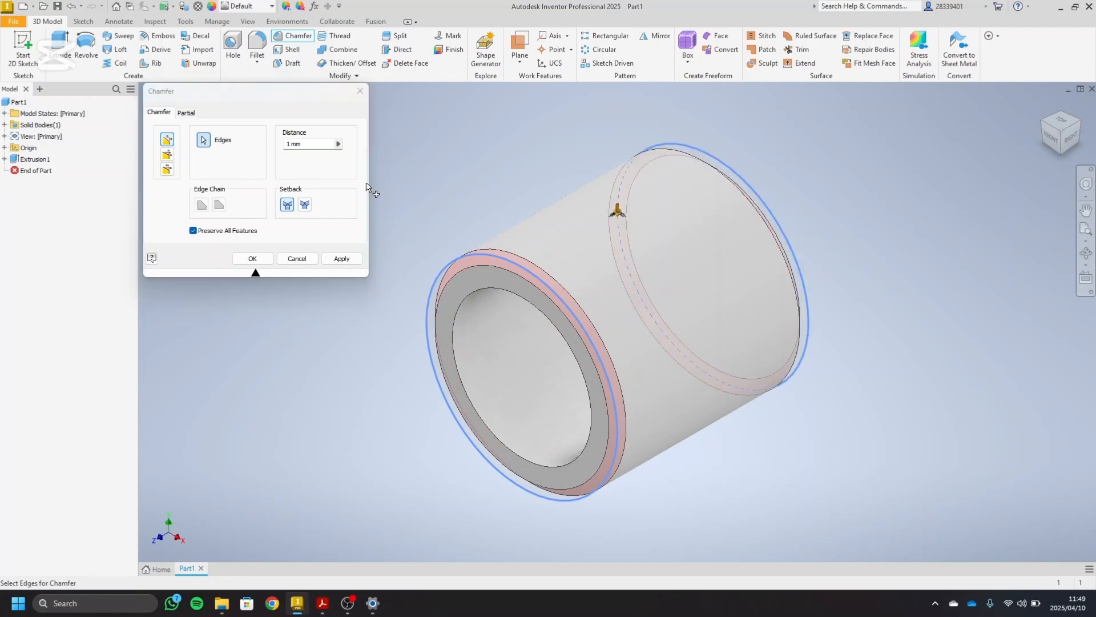
{"action": "left_click", "coordinate": [342, 259]}
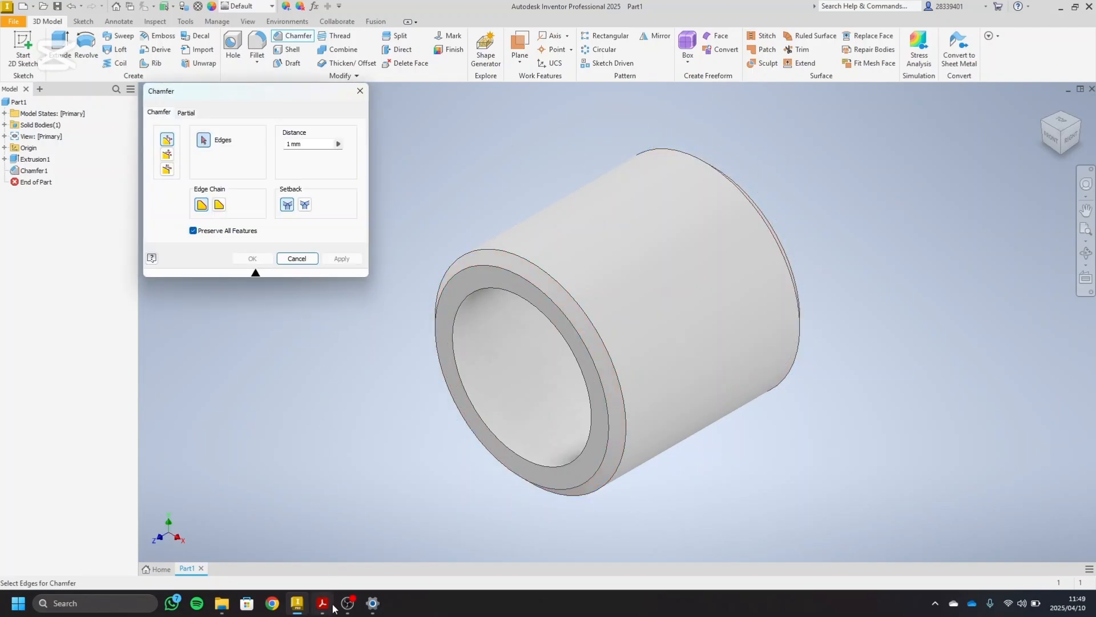
{"action": "left_click", "coordinate": [297, 258]}
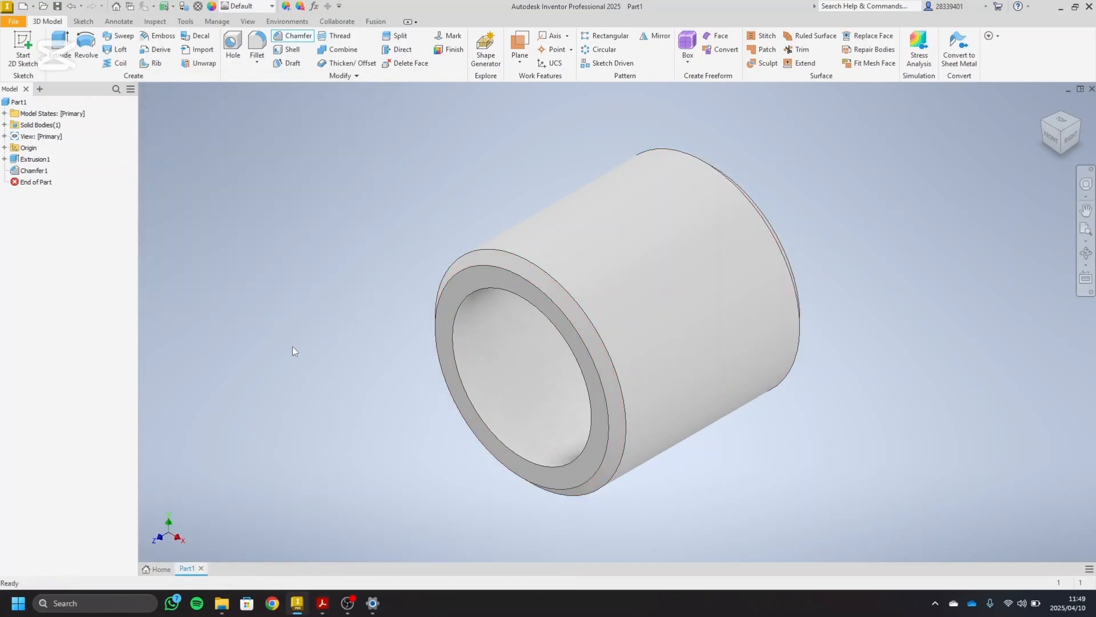
- Check the bracket drawing and create a midplane work plane between the two flat end faces of the tube
{"action": "left_click", "coordinate": [323, 600]}
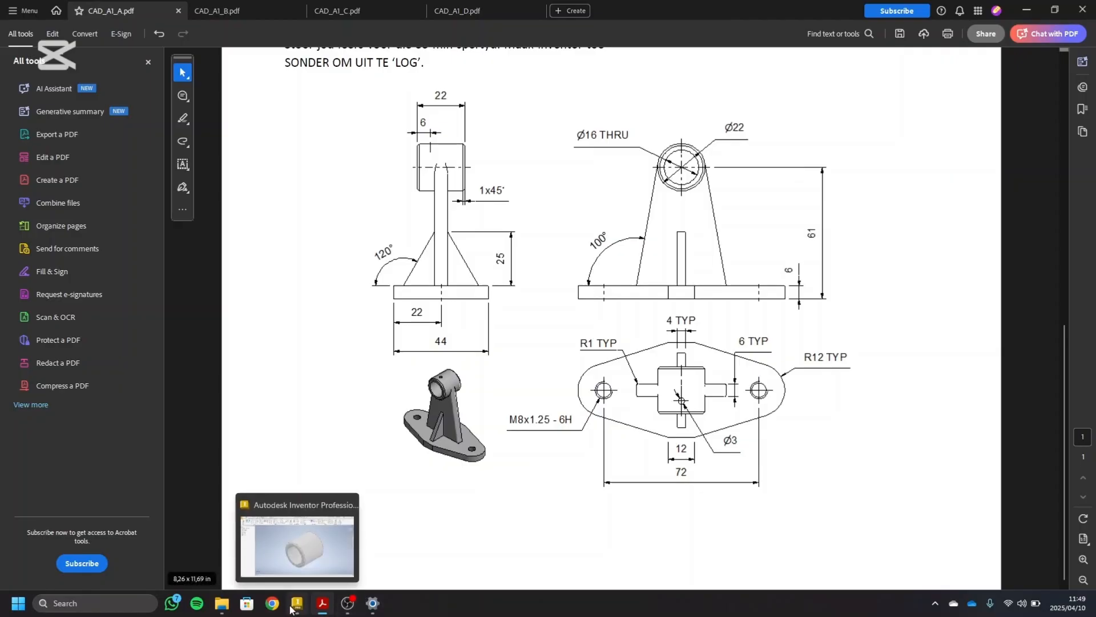
{"action": "left_click", "coordinate": [337, 536]}
{"action": "left_click", "coordinate": [1071, 136]}
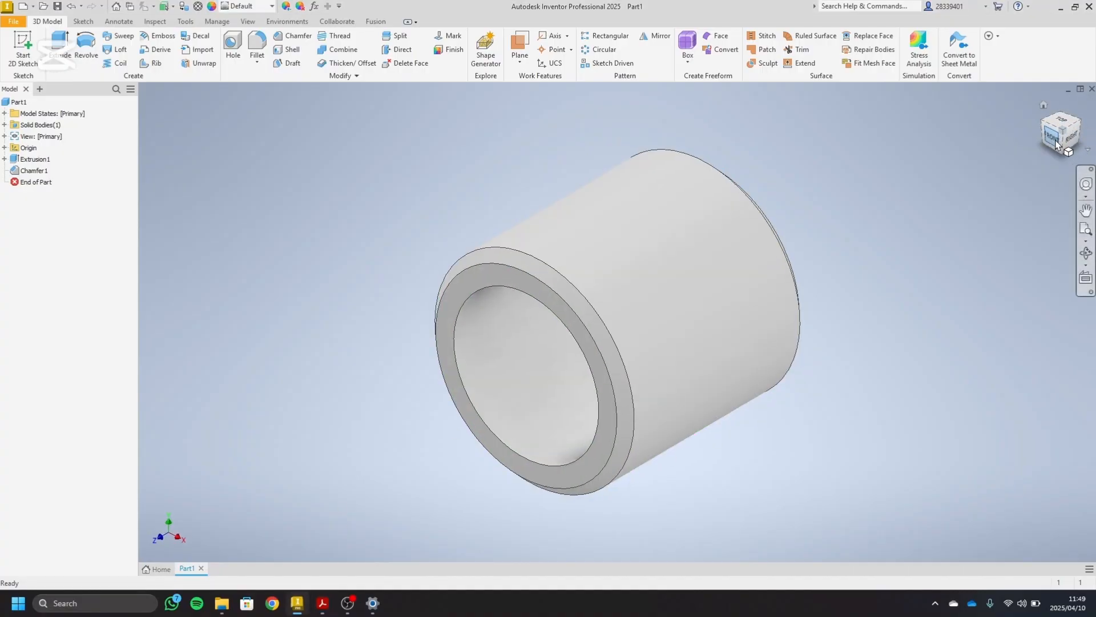
{"action": "left_click", "coordinate": [1074, 119]}
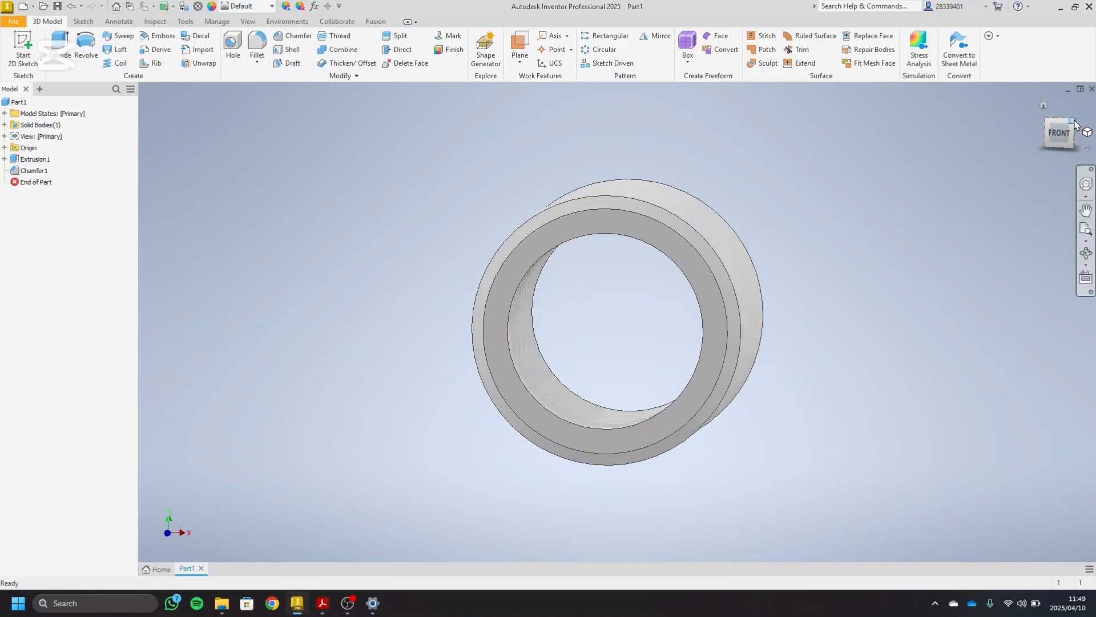
{"action": "left_click", "coordinate": [519, 44]}
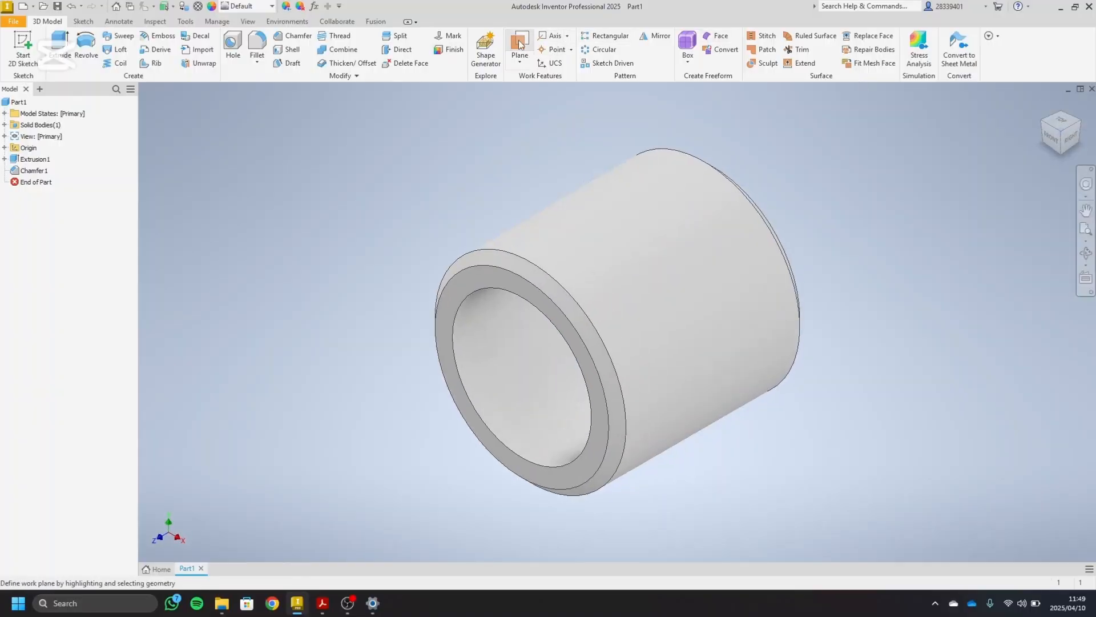
{"action": "left_click", "coordinate": [567, 326]}
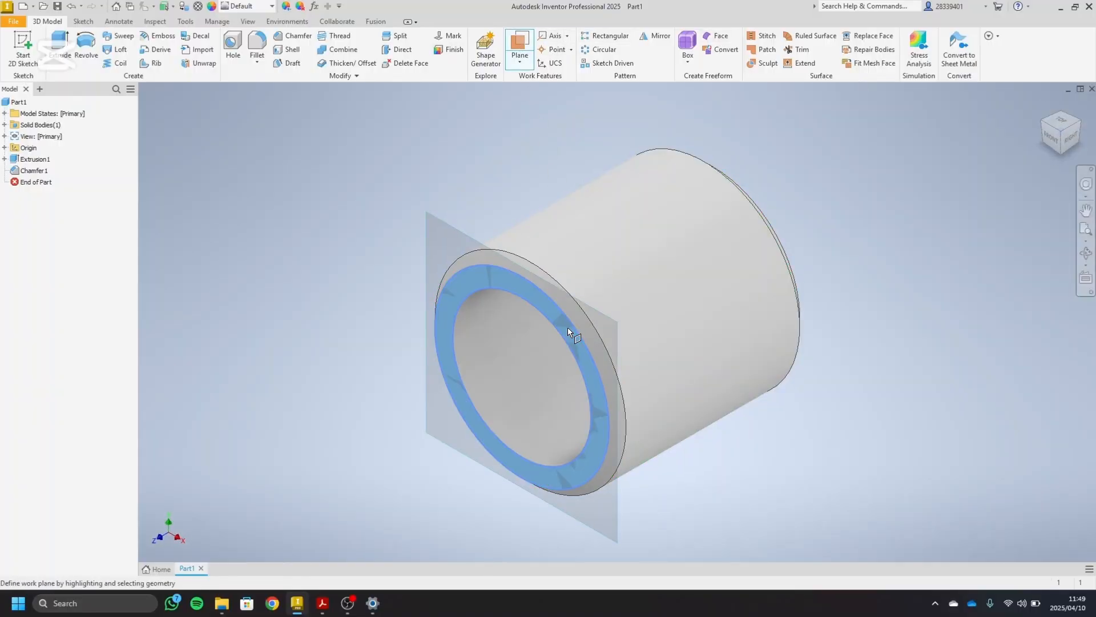
{"action": "left_click", "coordinate": [520, 64]}
{"action": "left_click", "coordinate": [448, 153]}
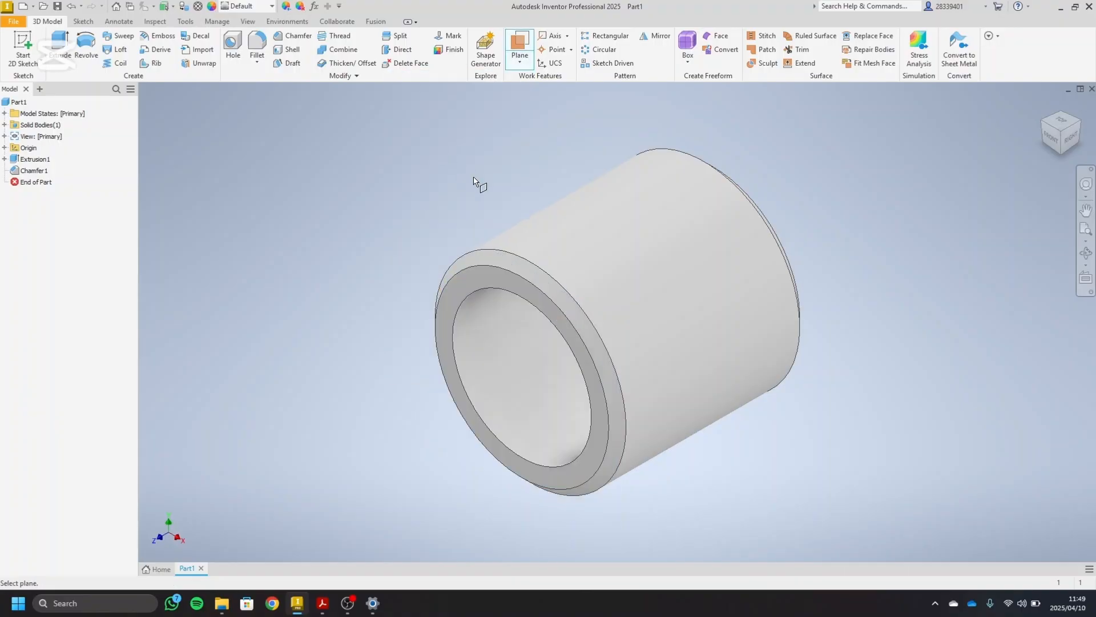
{"action": "left_click", "coordinate": [559, 316]}
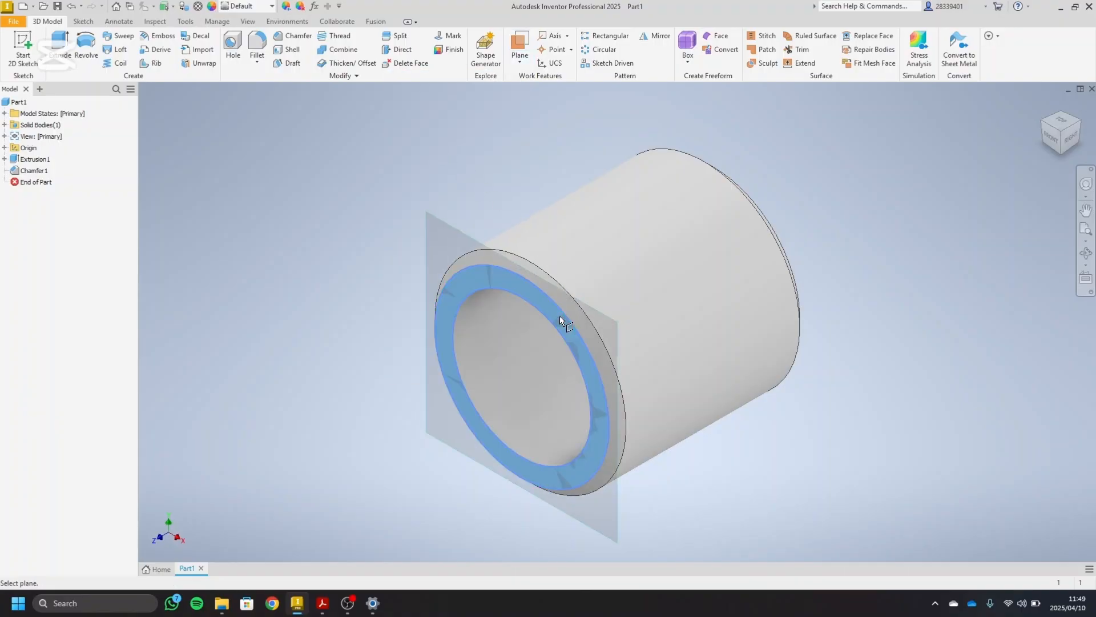
{"action": "left_click", "coordinate": [1076, 124]}
{"action": "left_click", "coordinate": [774, 286]}
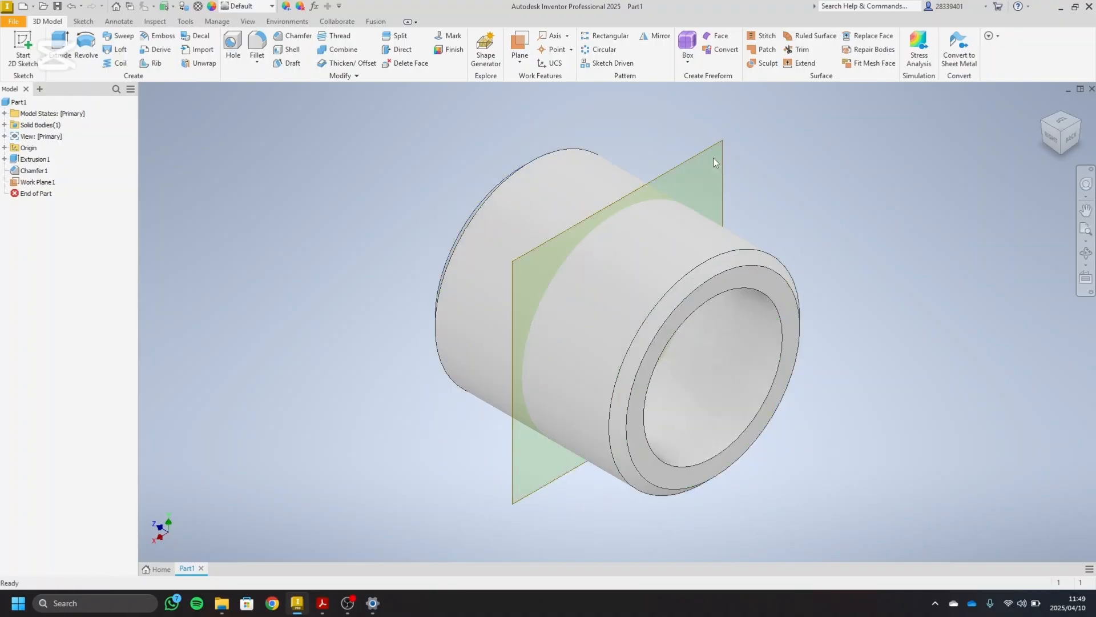
{"action": "left_click", "coordinate": [1041, 127]}
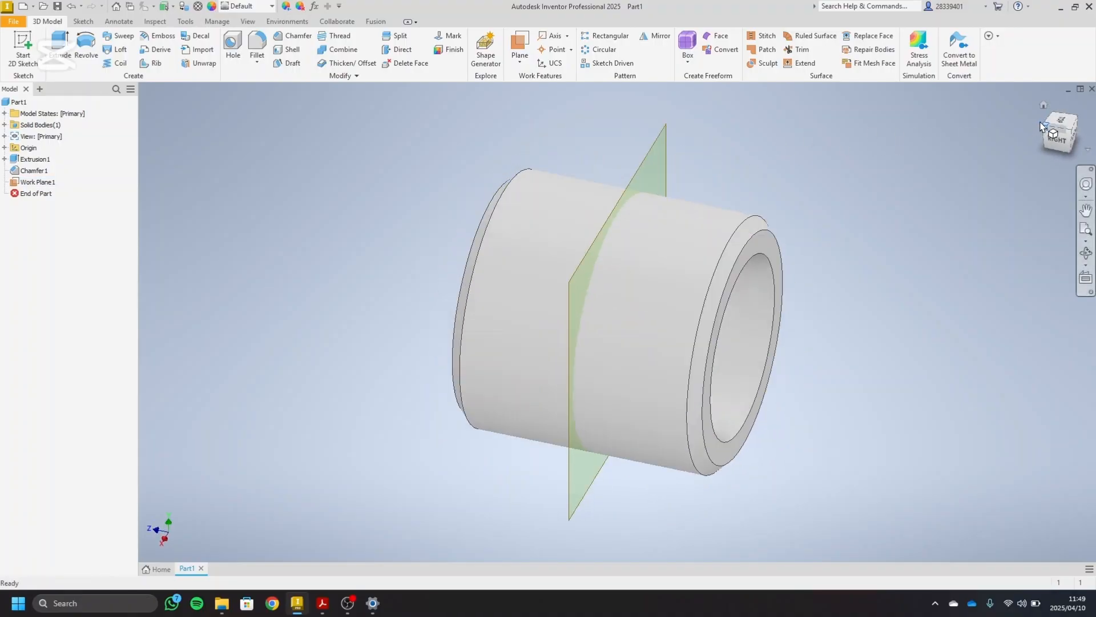
- Start a 2D sketch on the tube's mid work plane and place a sketch point about 99 mm below the tube centre
{"action": "left_click", "coordinate": [23, 48]}
{"action": "left_click", "coordinate": [558, 179]}
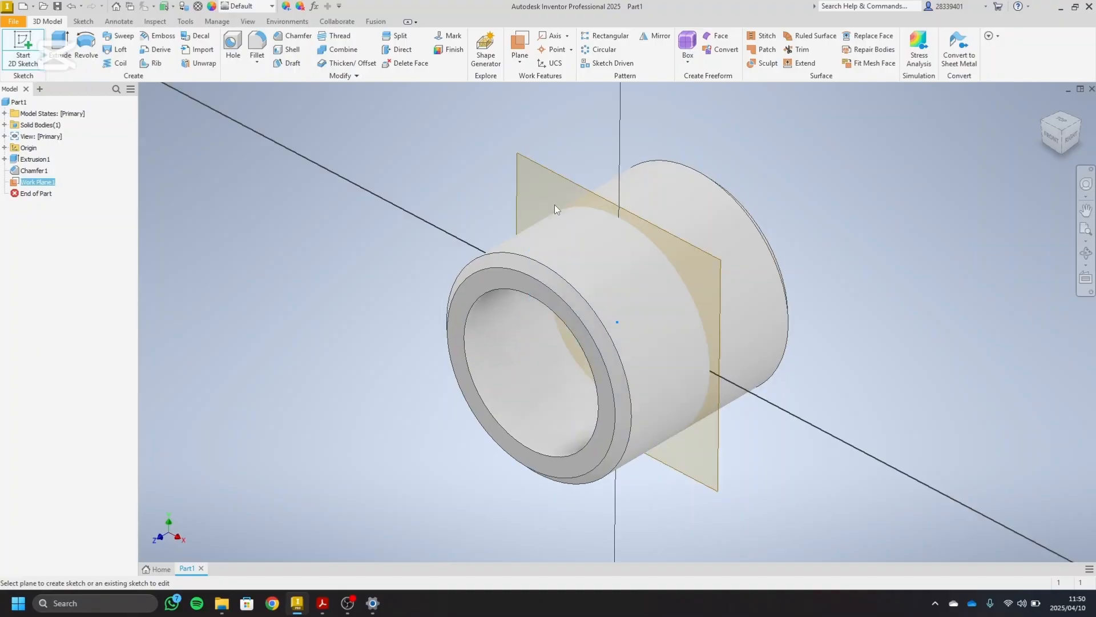
{"action": "scroll", "coordinate": [611, 368], "scroll_direction": "down", "scroll_amount": 5}
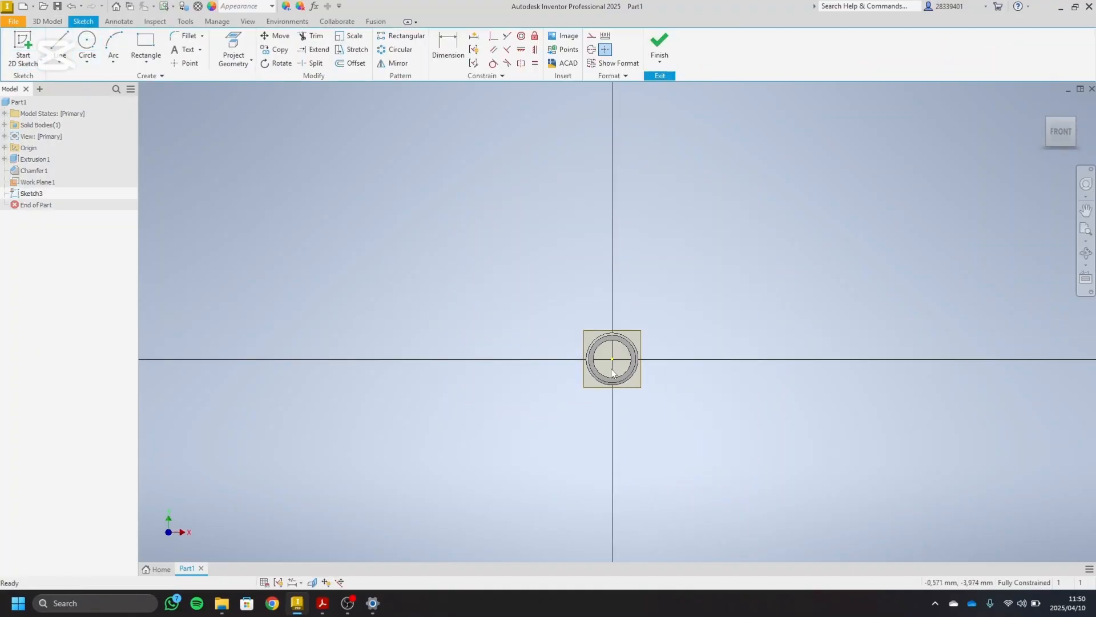
{"action": "middle_click_drag", "start_coordinate": [610, 369], "coordinate": [588, 265]}
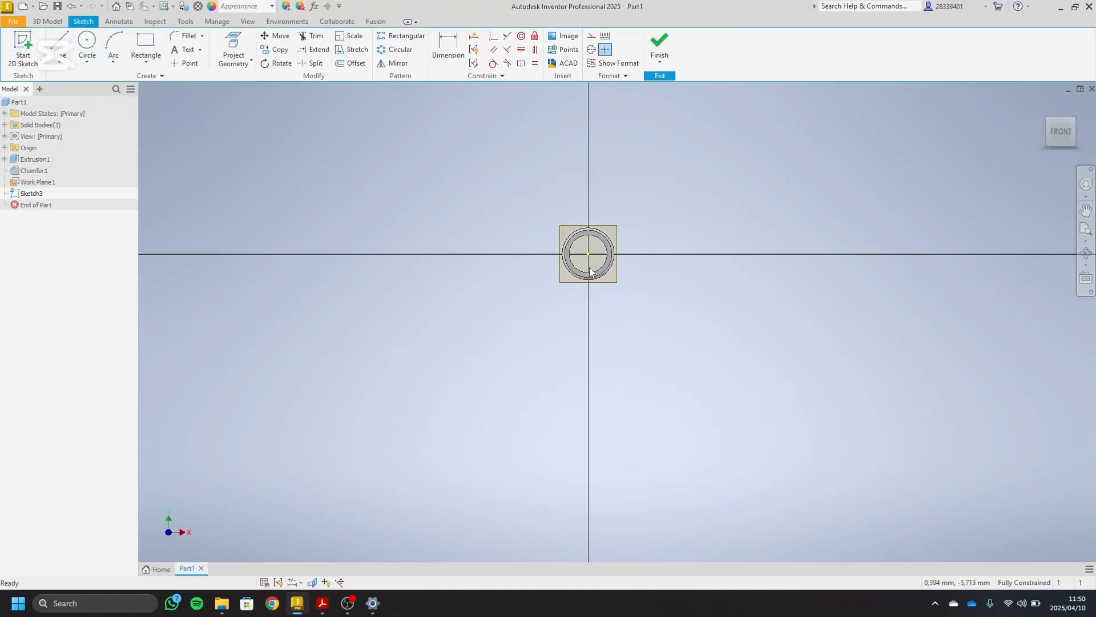
{"action": "left_click", "coordinate": [186, 61]}
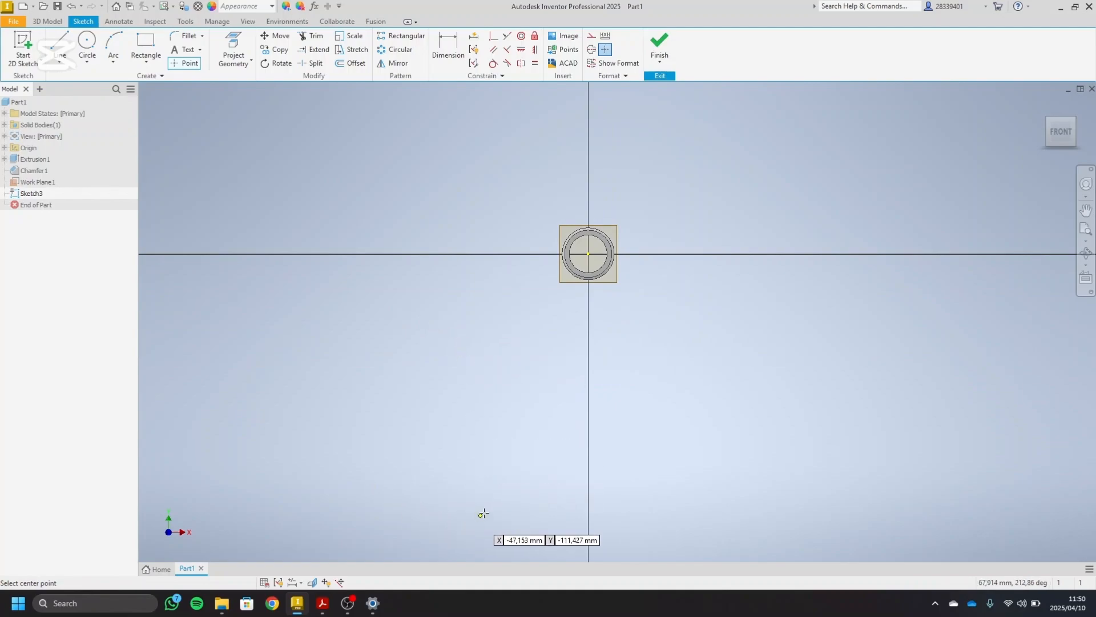
{"action": "right_click", "coordinate": [446, 392]}
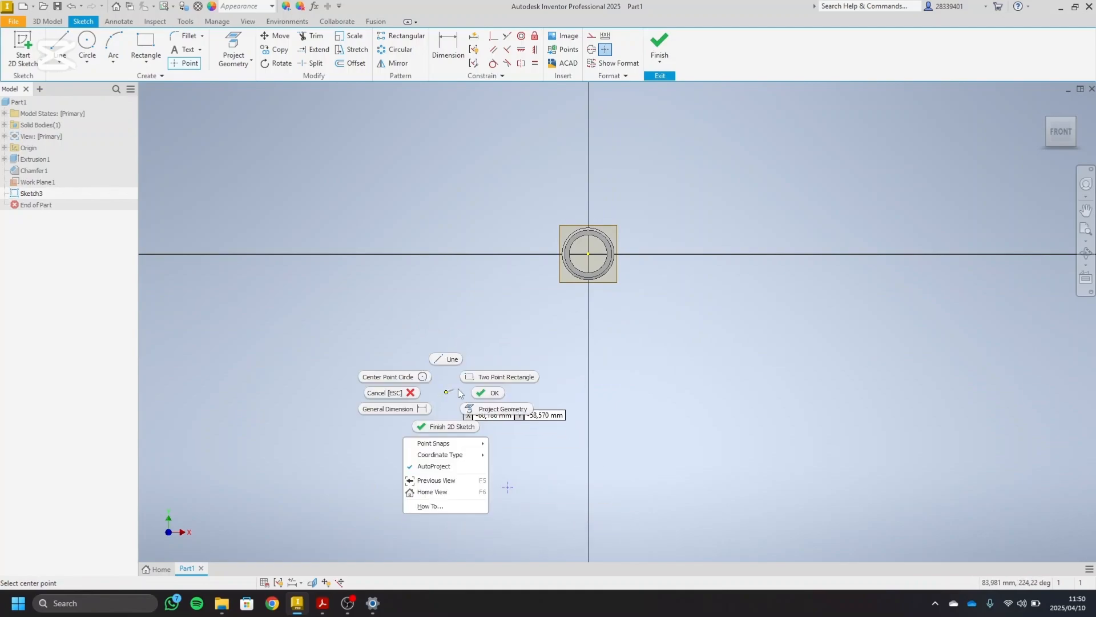
{"action": "left_click", "coordinate": [477, 394]}
- Dimension the vertical distance between the sketch point and the tube centre as 61 mm
{"action": "left_click", "coordinate": [448, 49]}
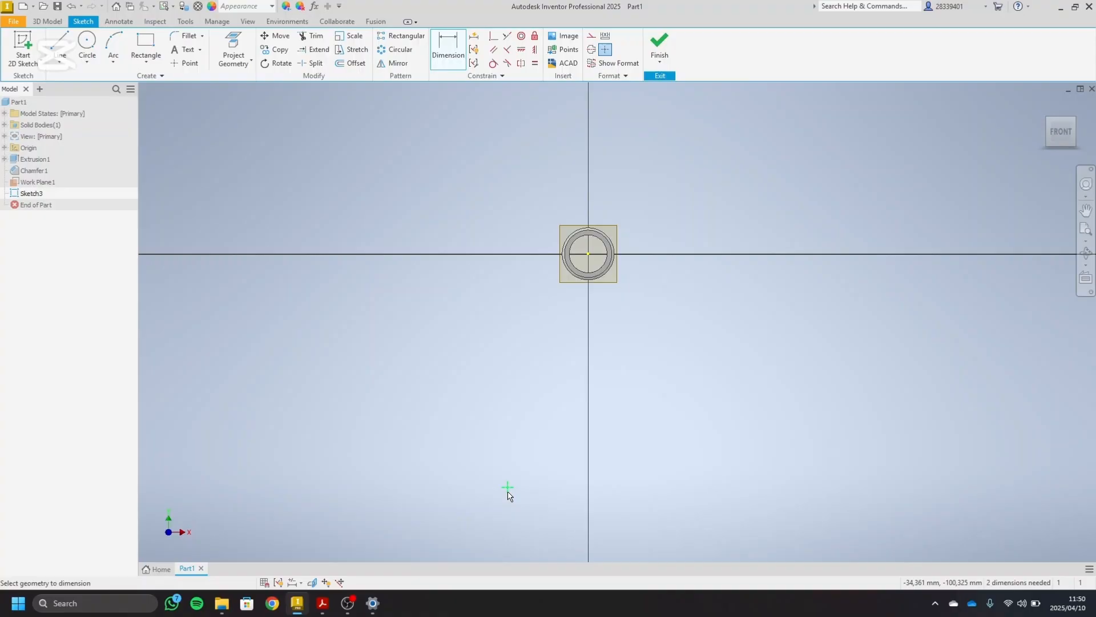
{"action": "left_click", "coordinate": [588, 253]}
{"action": "left_click", "coordinate": [828, 372]}
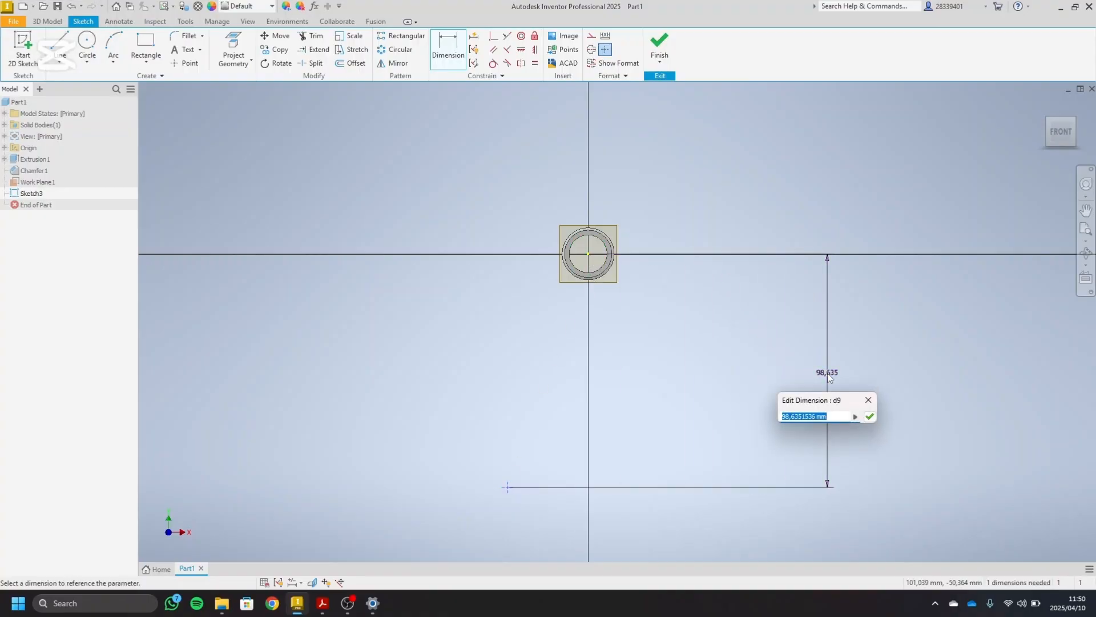
{"action": "type", "text": "61"}
{"action": "key", "text": "Return"}
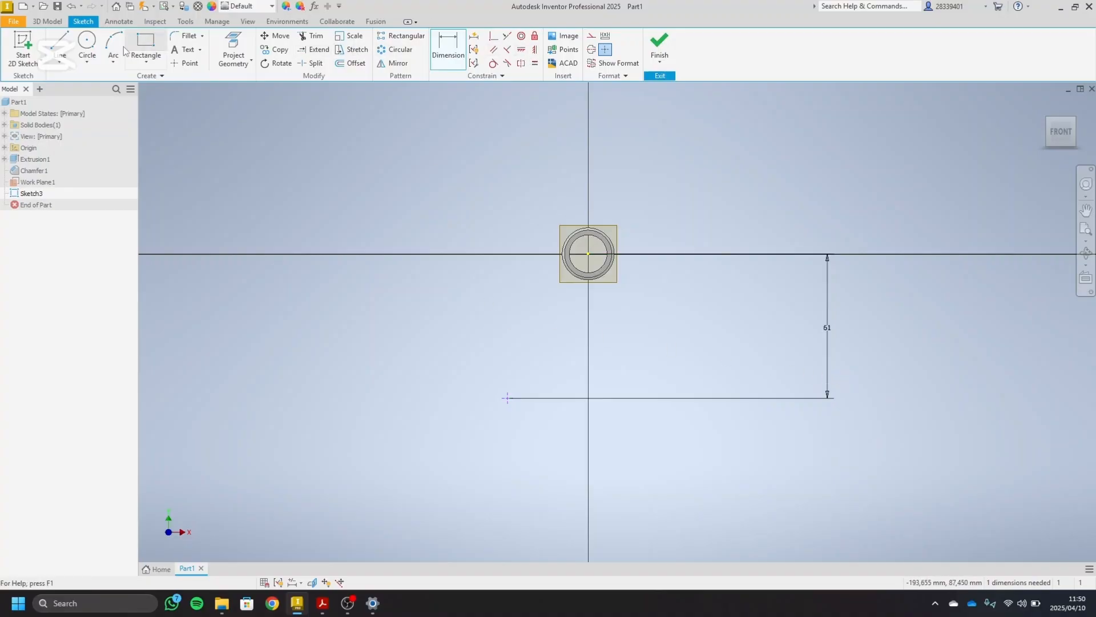
- Draw a long horizontal line through the sketch point, extending past the tube on both sides
{"action": "left_click", "coordinate": [60, 43]}
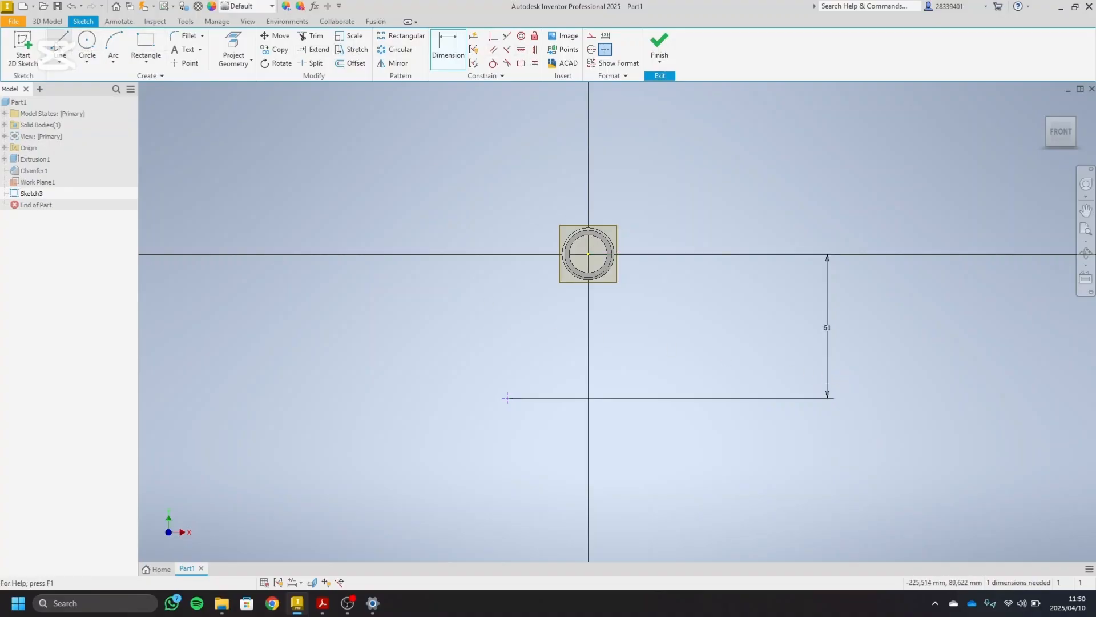
{"action": "left_click", "coordinate": [341, 398]}
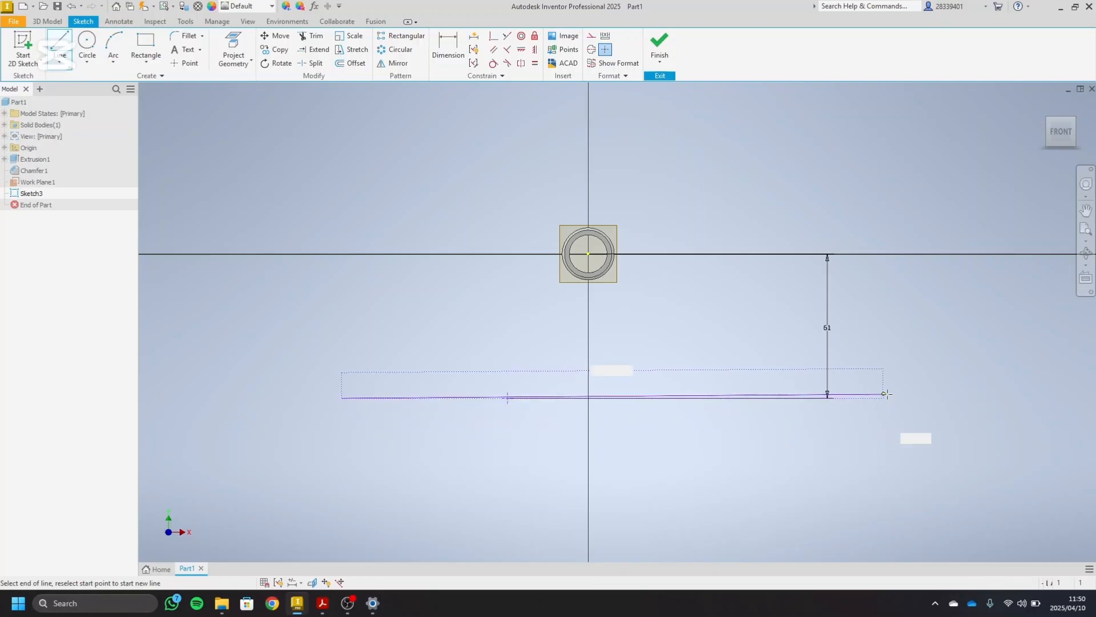
{"action": "left_click", "coordinate": [905, 398]}
{"action": "right_click", "coordinate": [917, 338]}
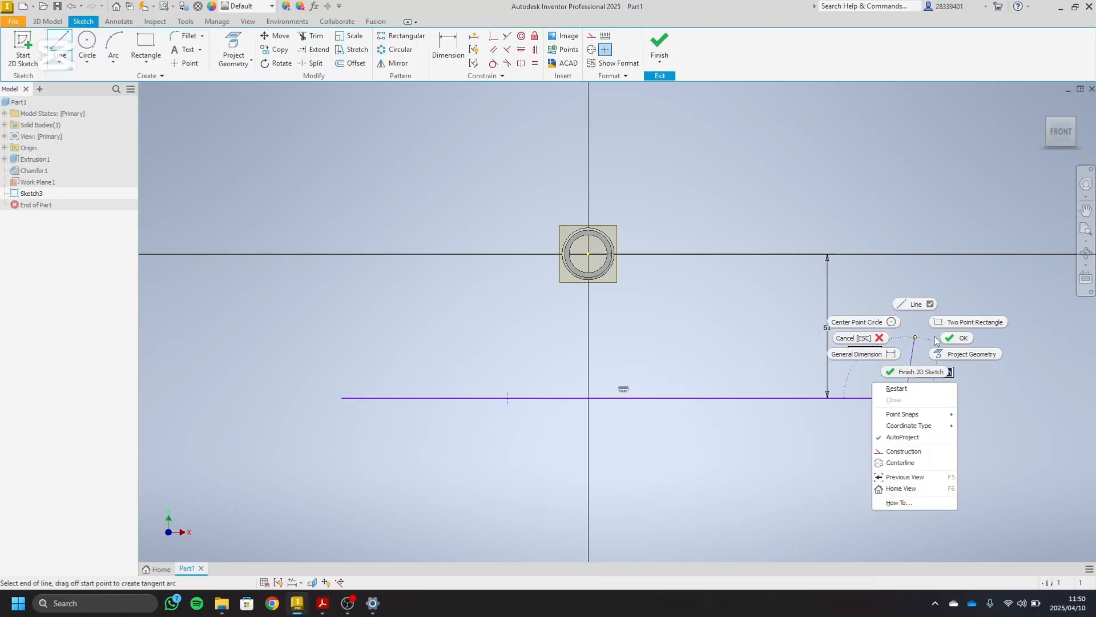
{"action": "left_click", "coordinate": [948, 341]}
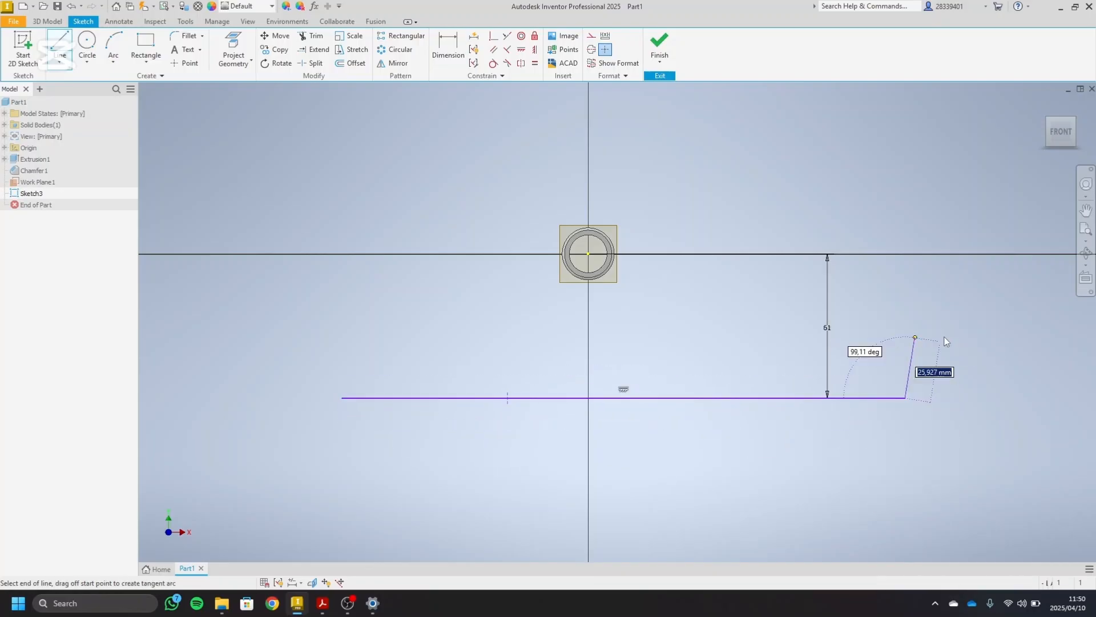
- Check the base thickness in the bracket drawing and draw a second horizontal line about 6.3 mm above the first
{"action": "left_click", "coordinate": [322, 603]}
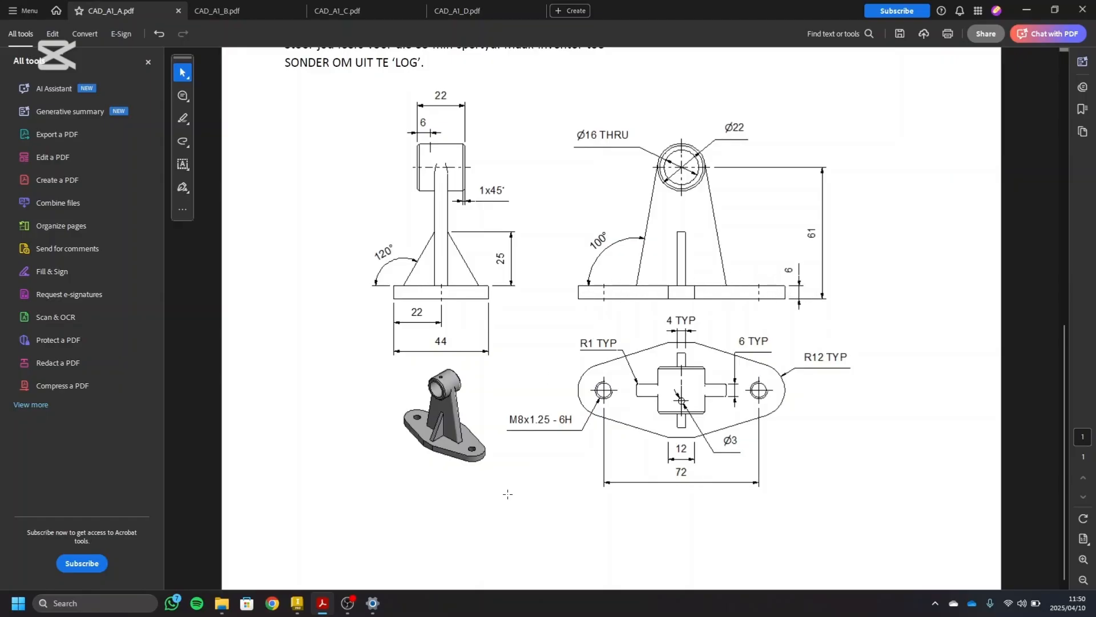
{"action": "left_click", "coordinate": [296, 603]}
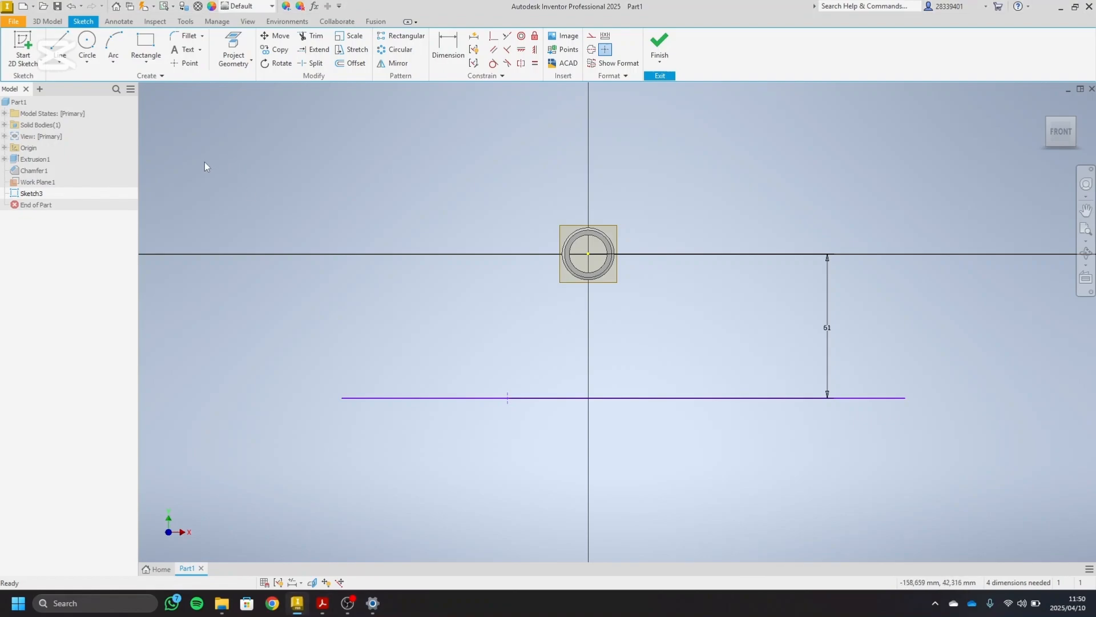
{"action": "left_click", "coordinate": [59, 45]}
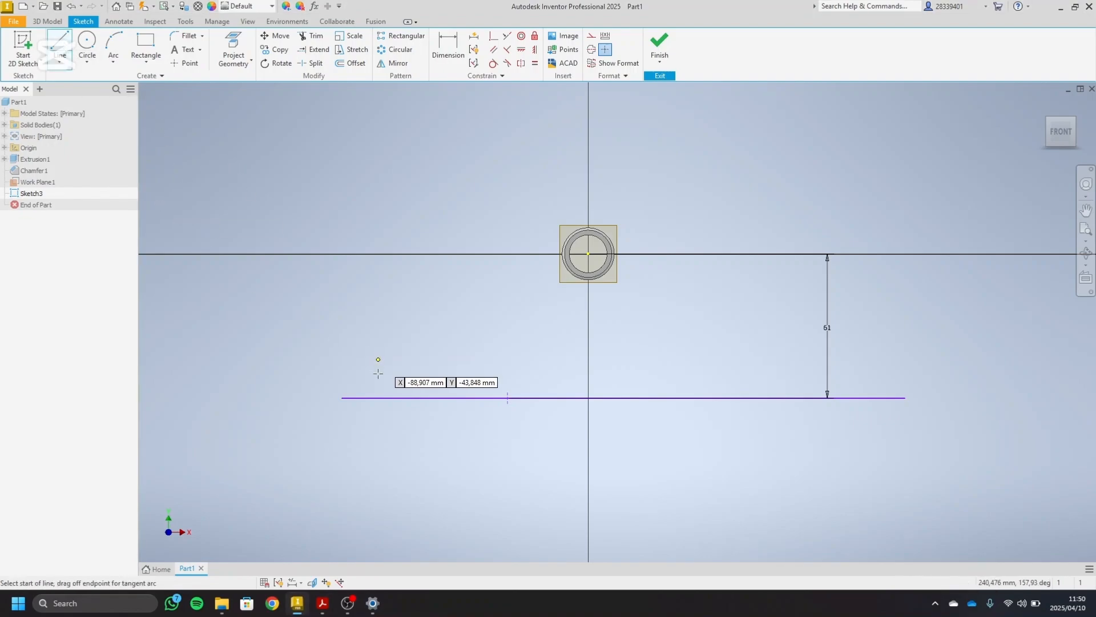
{"action": "left_click", "coordinate": [317, 383]}
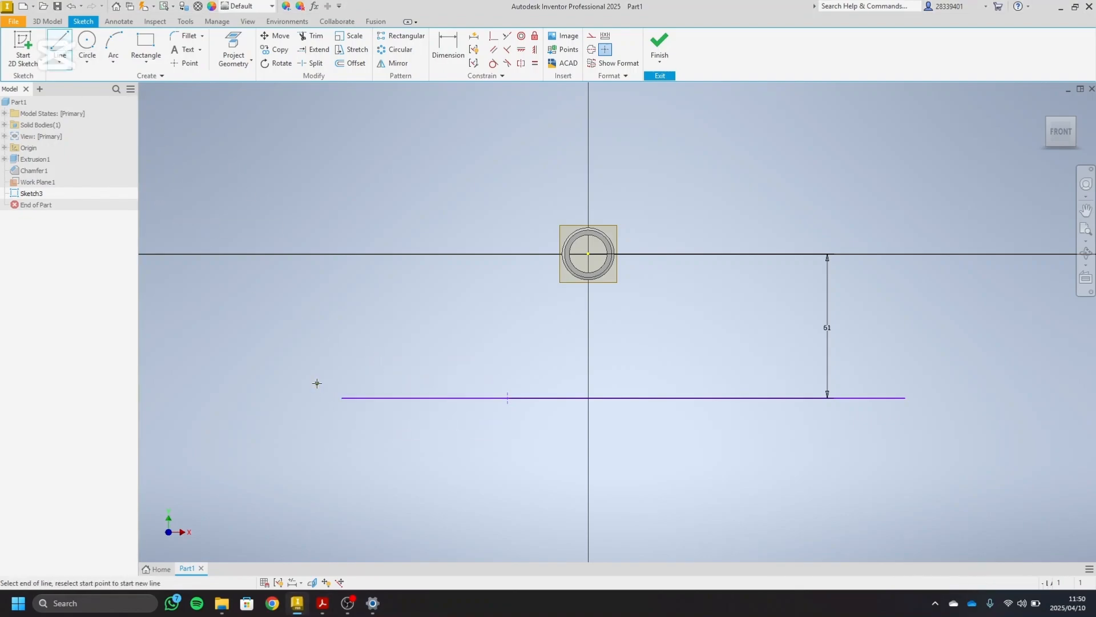
{"action": "left_click", "coordinate": [939, 383]}
{"action": "right_click", "coordinate": [940, 366]}
{"action": "left_click", "coordinate": [965, 355]}
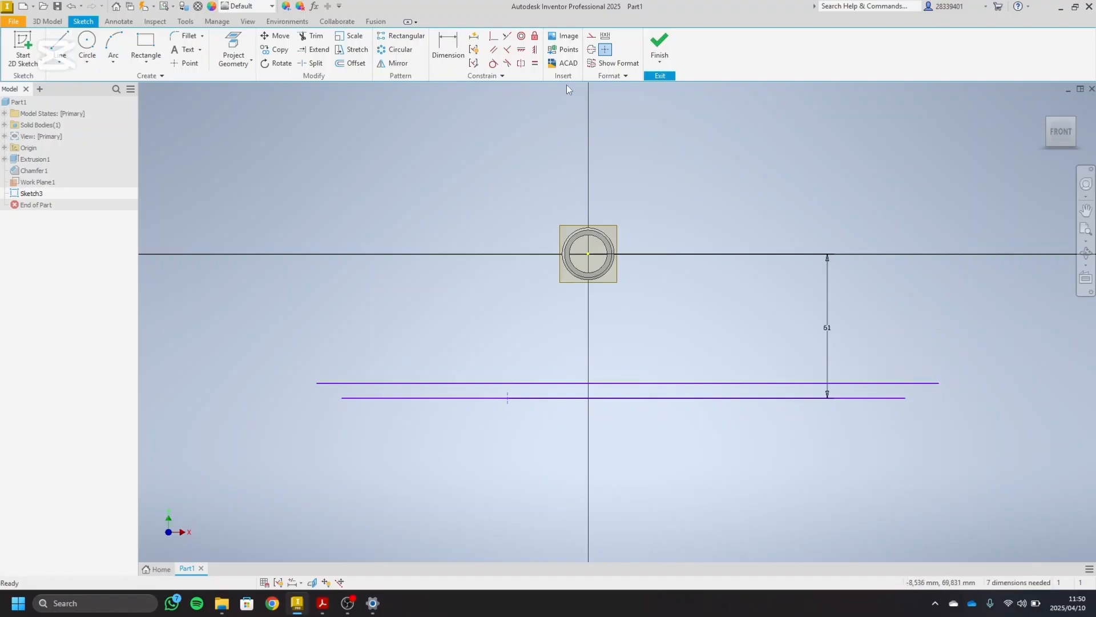
- Dimension the distance between the two horizontal base lines as 6 mm
{"action": "left_click", "coordinate": [448, 45]}
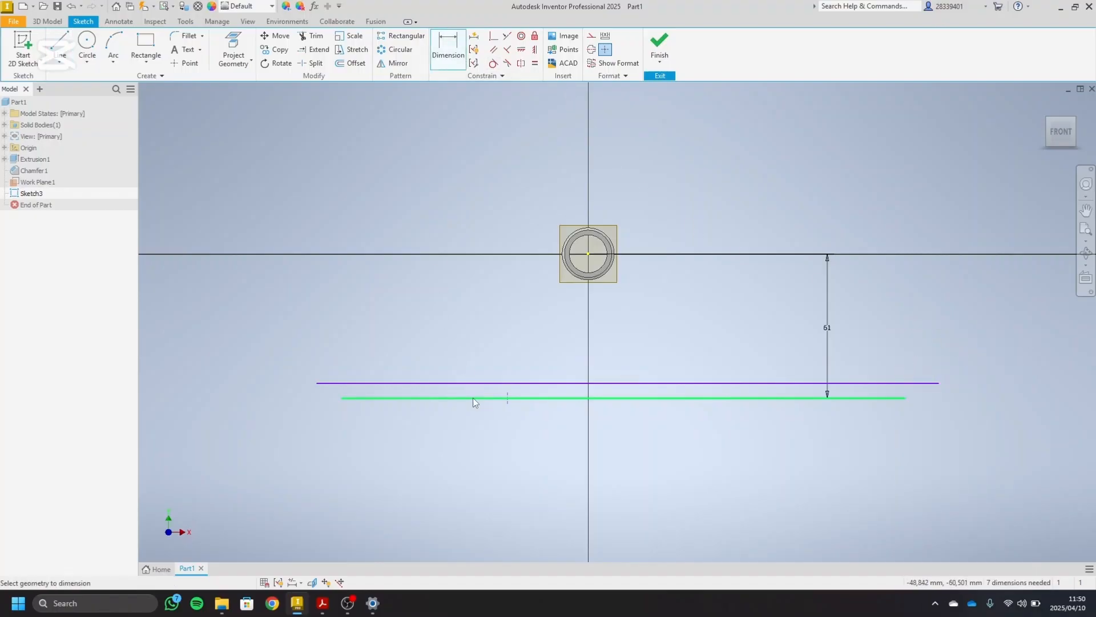
{"action": "left_click", "coordinate": [473, 397]}
{"action": "left_click", "coordinate": [472, 383]}
{"action": "left_click", "coordinate": [262, 390]}
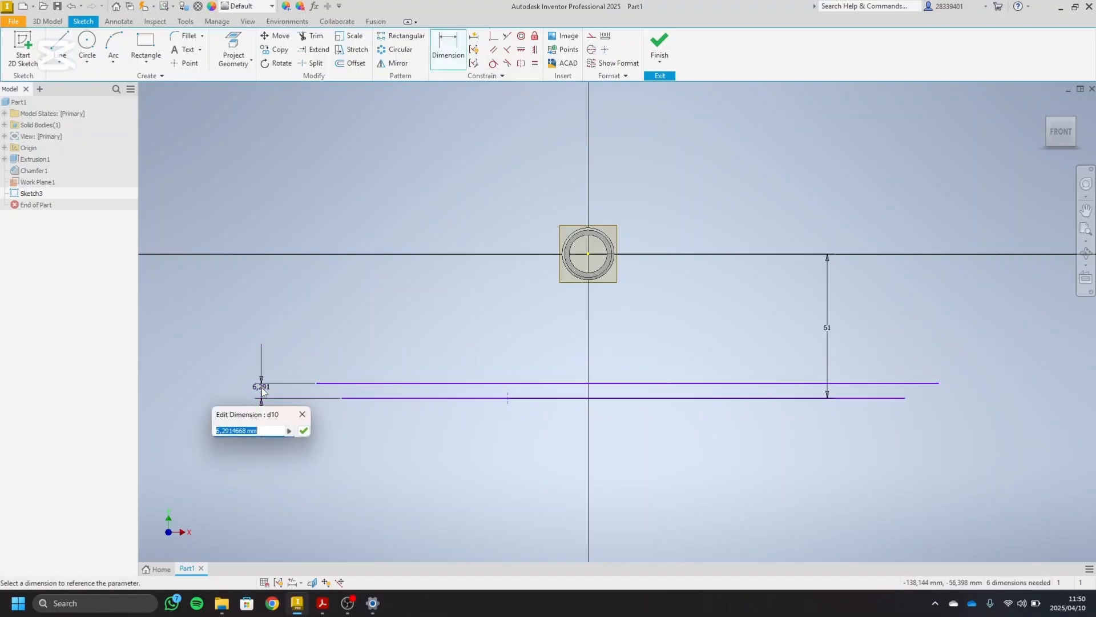
{"action": "type", "text": "6"}
{"action": "key", "text": "Return"}
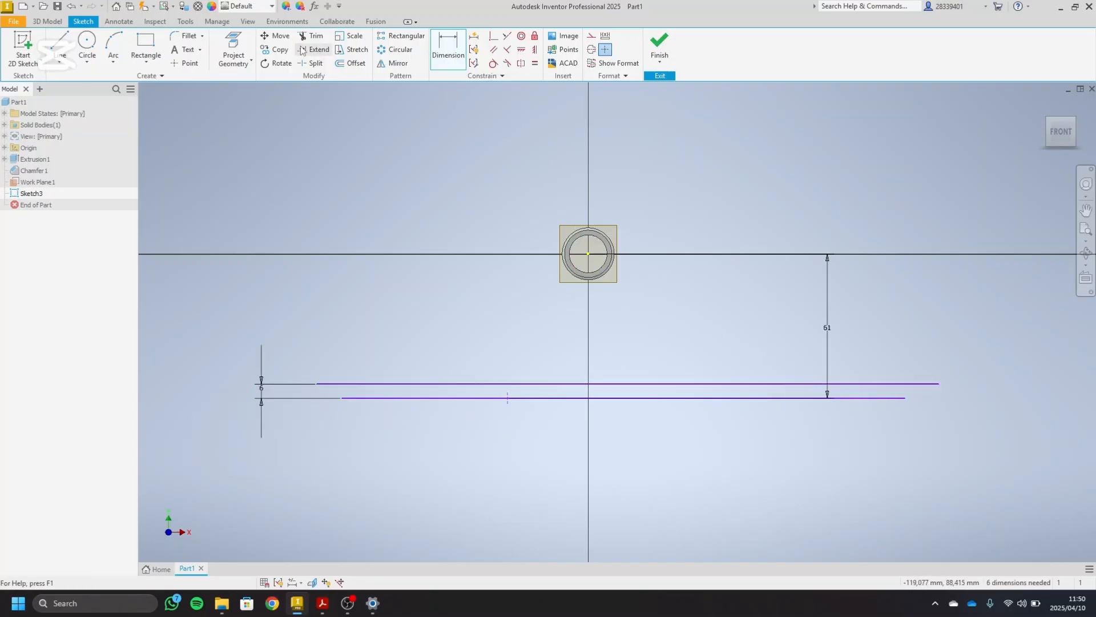
- Project the tube's outer circular edge into the sketch
{"action": "left_click", "coordinate": [60, 45]}
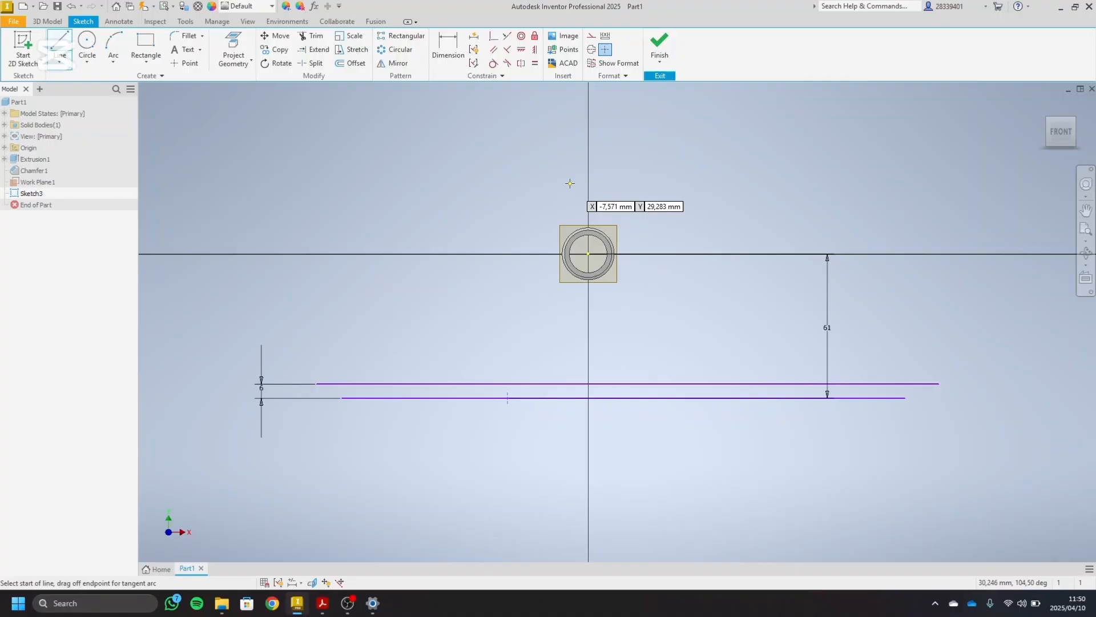
{"action": "left_click", "coordinate": [234, 48]}
{"action": "scroll", "coordinate": [565, 247], "scroll_direction": "up", "scroll_amount": 5}
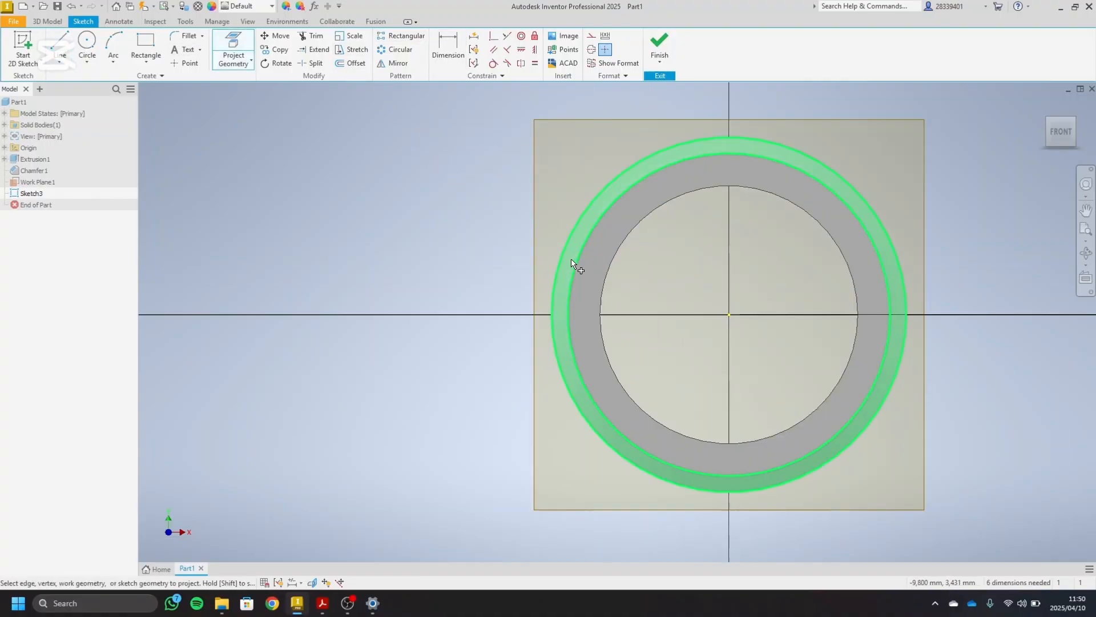
{"action": "scroll", "coordinate": [573, 264], "scroll_direction": "down", "scroll_amount": 8}
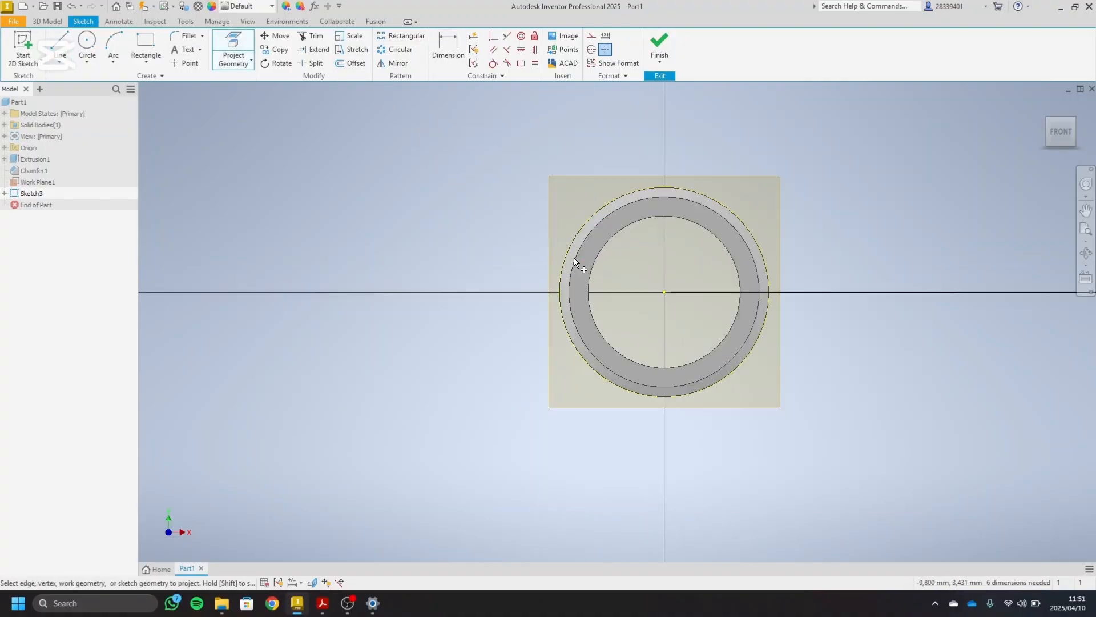
{"action": "right_click", "coordinate": [442, 235]}
{"action": "left_click", "coordinate": [475, 234]}
- Draw a steep slanted line from above the tube, past its left side, down through both horizontal base lines
{"action": "key", "text": "l"}
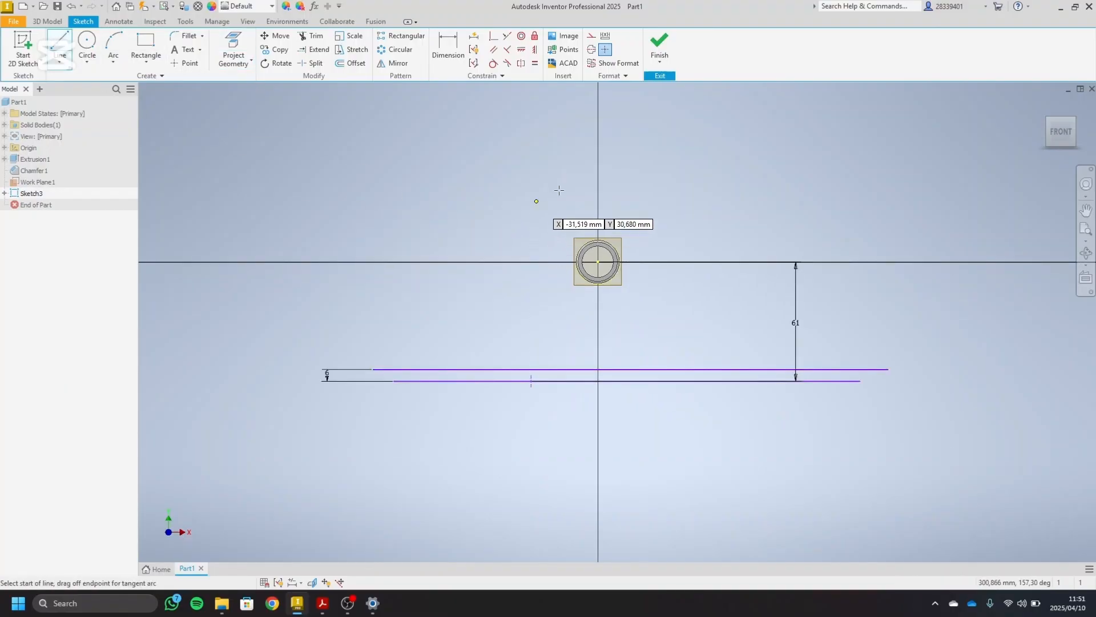
{"action": "left_click", "coordinate": [585, 183]}
{"action": "left_click", "coordinate": [535, 440]}
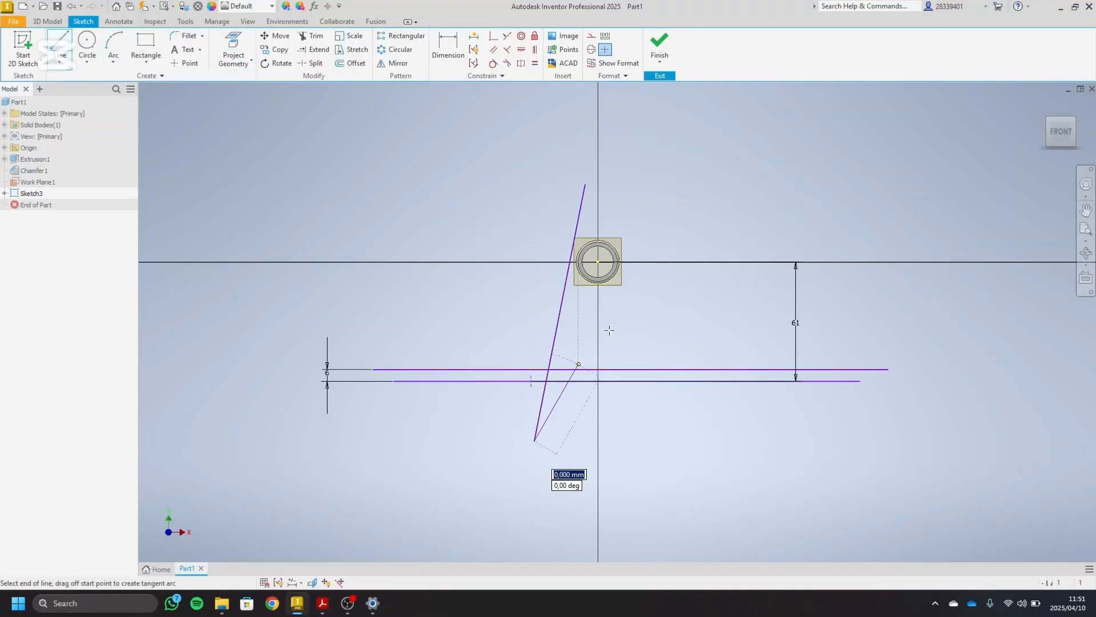
{"action": "right_click", "coordinate": [631, 198]}
{"action": "left_click", "coordinate": [661, 198]}
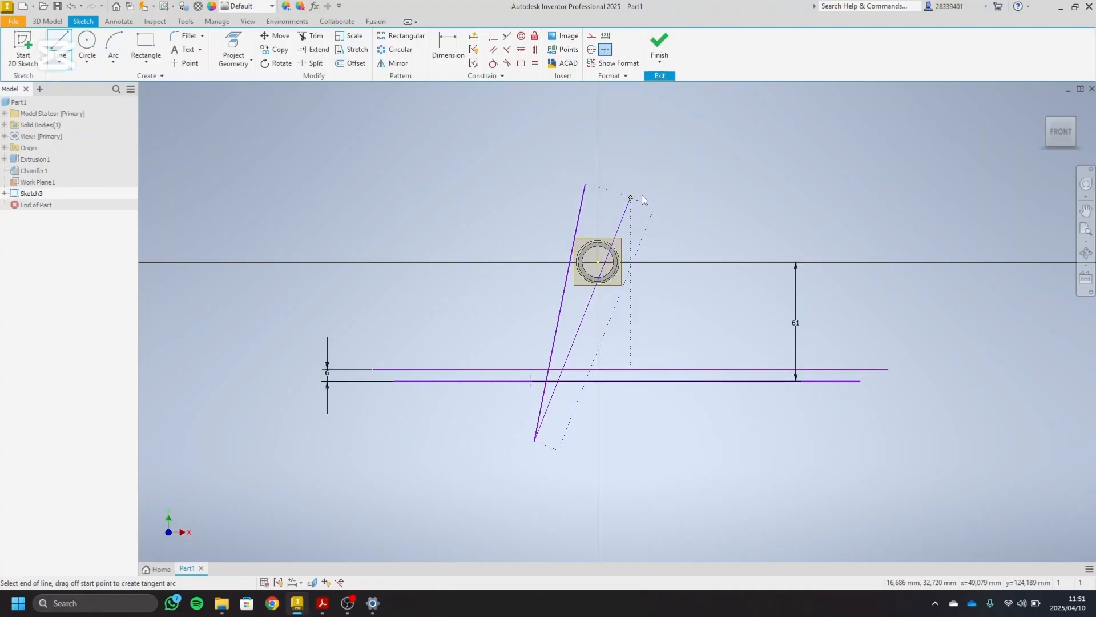
- Draw a second steep slanted line from above the tube, past its right side, down through both horizontal base lines
{"action": "left_click", "coordinate": [59, 41]}
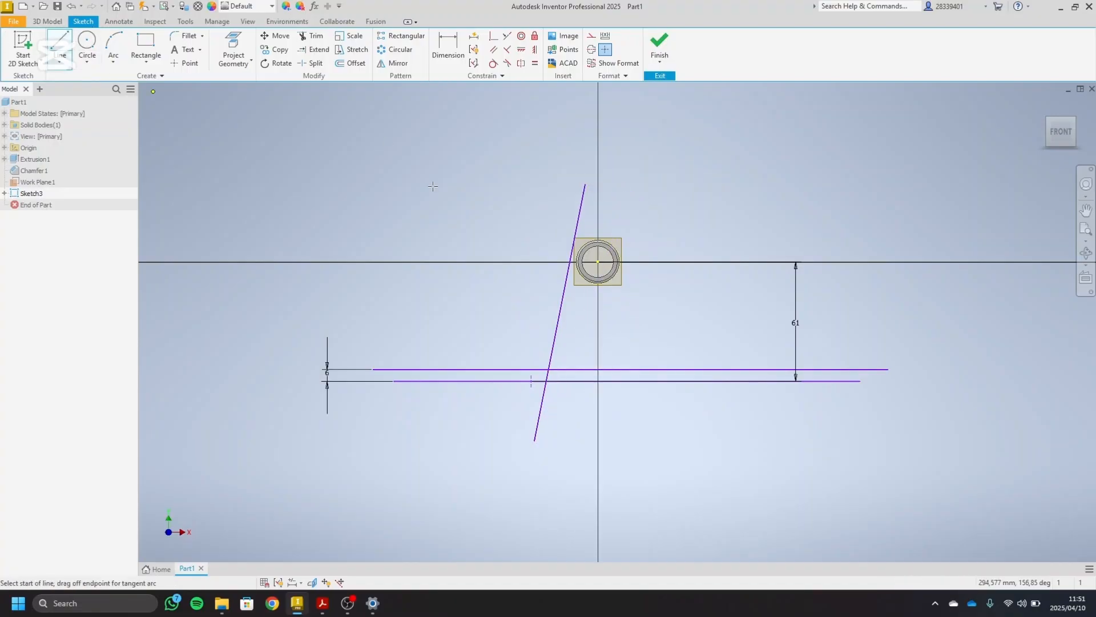
{"action": "left_click", "coordinate": [610, 198]}
{"action": "left_click", "coordinate": [679, 448]}
{"action": "right_click", "coordinate": [737, 440]}
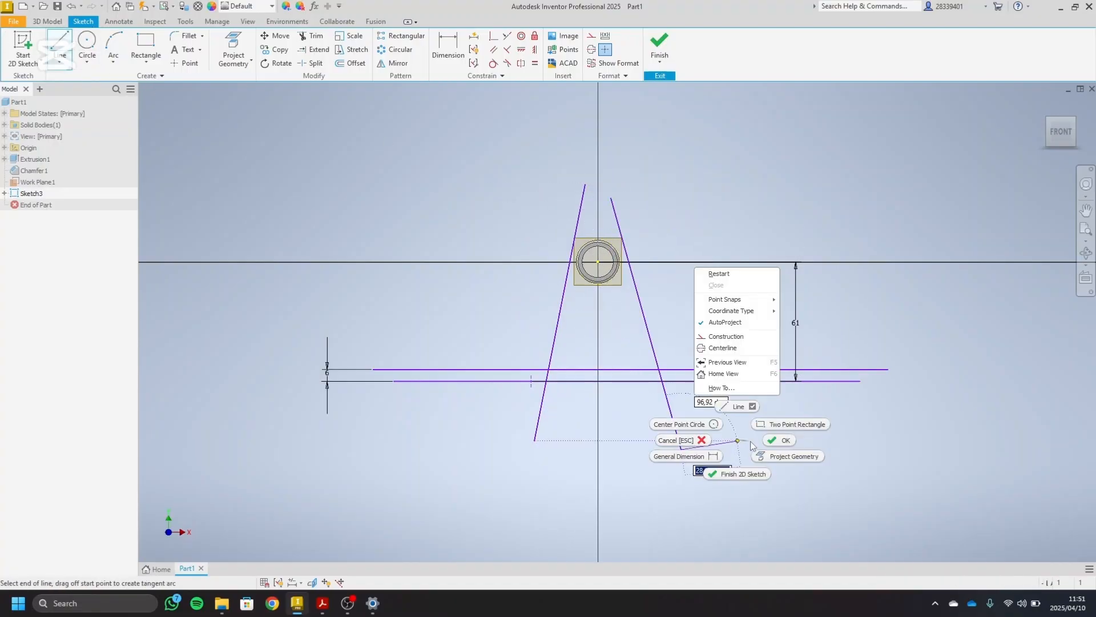
{"action": "left_click", "coordinate": [776, 440]}
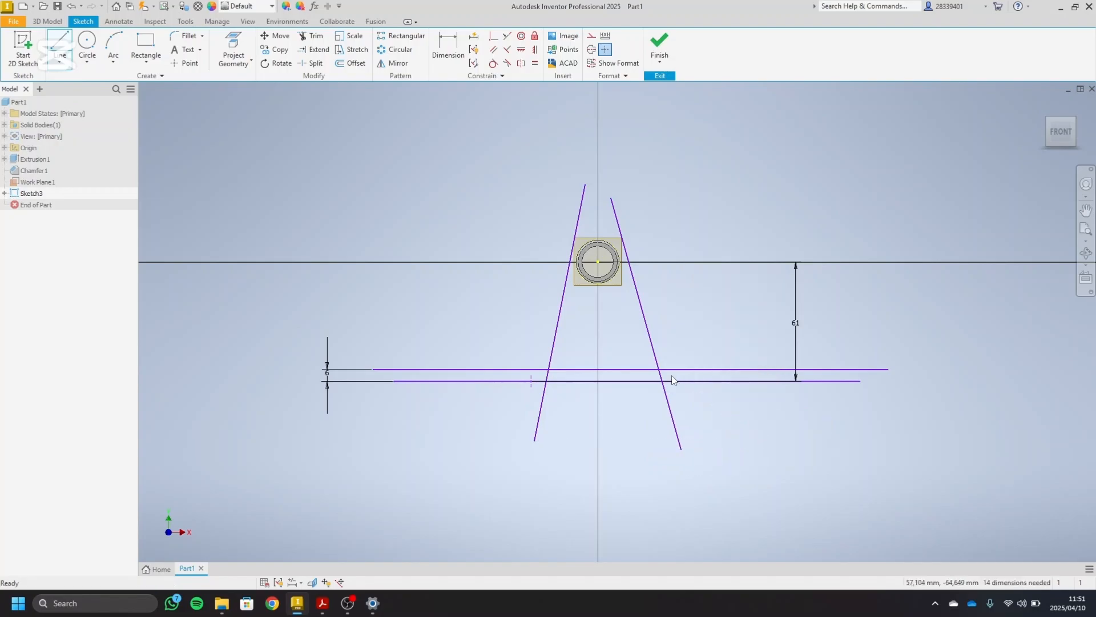
- Make both slanted lines tangent to the tube's projected outer circle, one on each side
{"action": "left_click", "coordinate": [492, 63]}
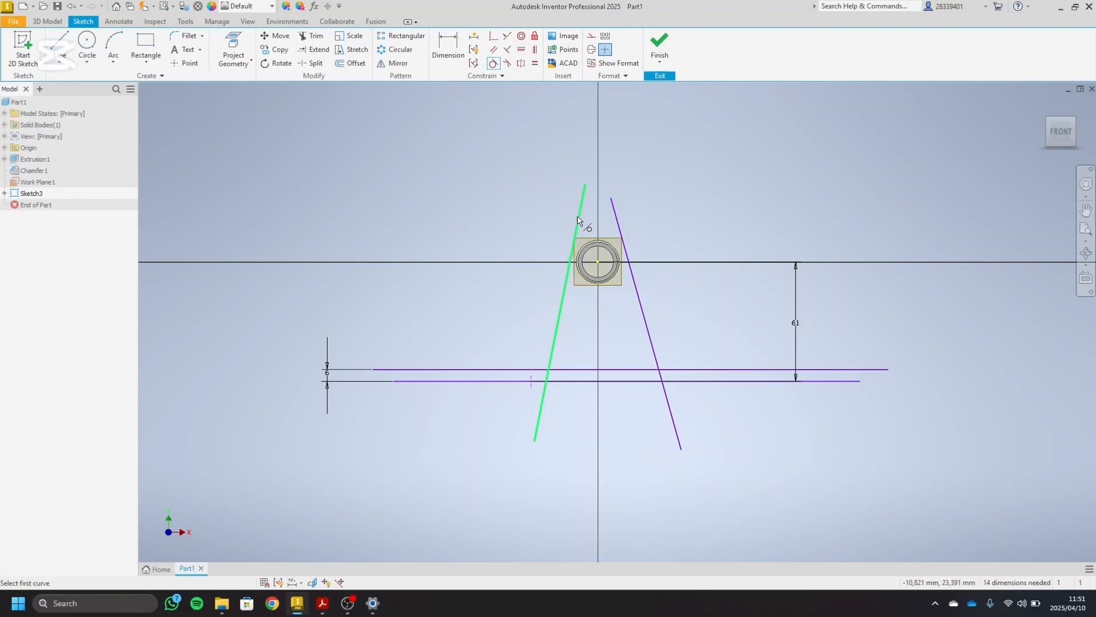
{"action": "left_click", "coordinate": [579, 237]}
{"action": "scroll", "coordinate": [580, 240], "scroll_direction": "up", "scroll_amount": 10}
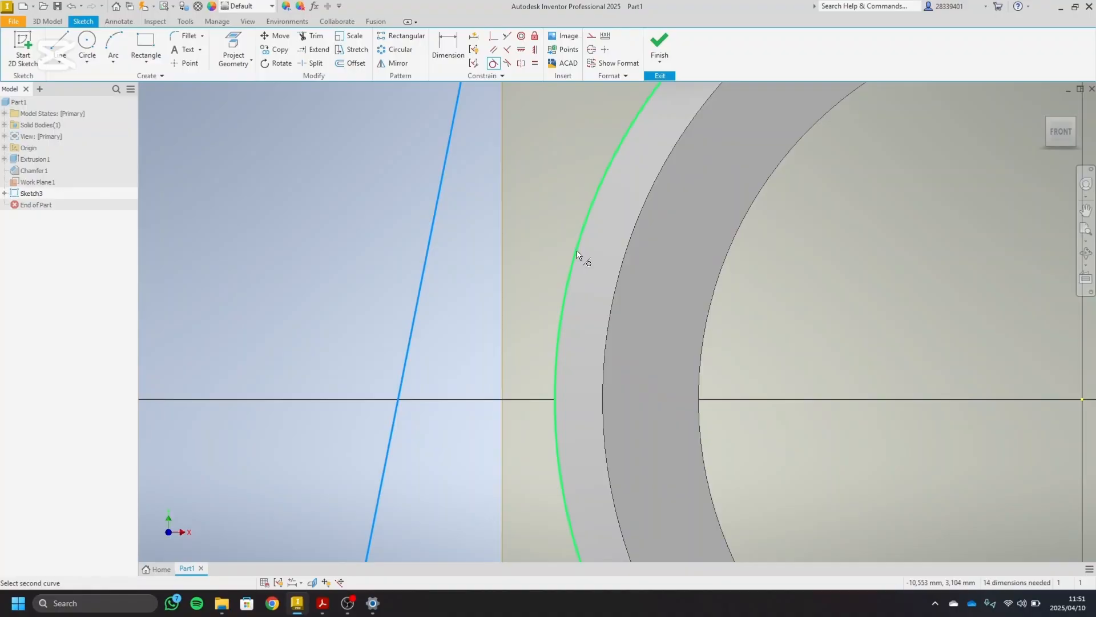
{"action": "left_click", "coordinate": [578, 254]}
{"action": "scroll", "coordinate": [578, 254], "scroll_direction": "down", "scroll_amount": 8}
{"action": "left_click", "coordinate": [695, 149]}
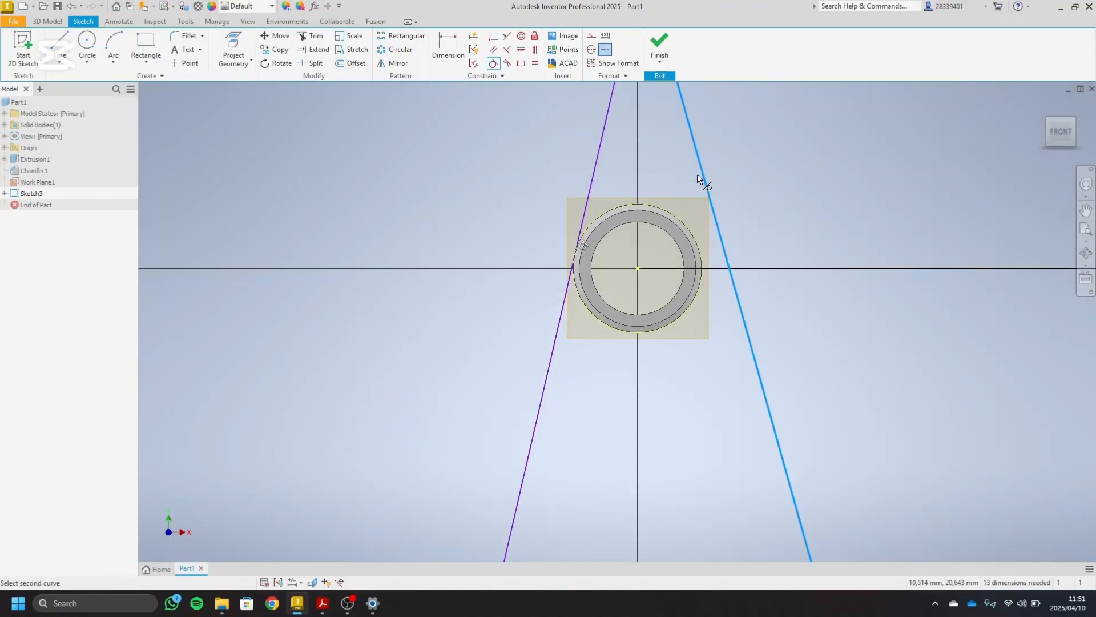
{"action": "left_click", "coordinate": [704, 249]}
{"action": "scroll", "coordinate": [699, 249], "scroll_direction": "down", "scroll_amount": 5}
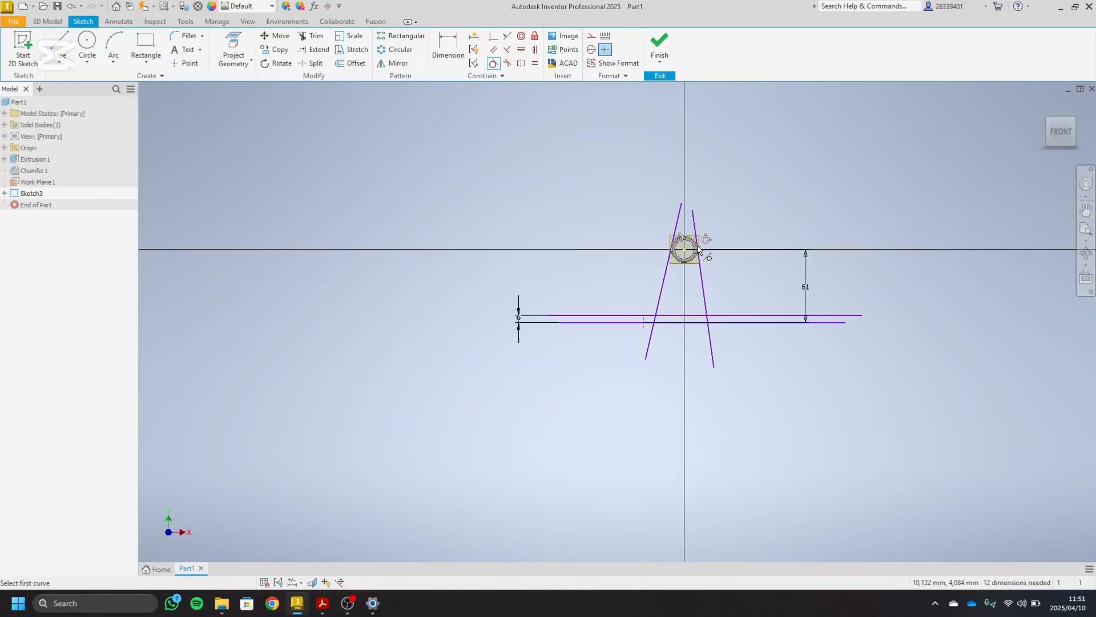
{"action": "right_click", "coordinate": [583, 268]}
{"action": "left_click", "coordinate": [620, 269]}
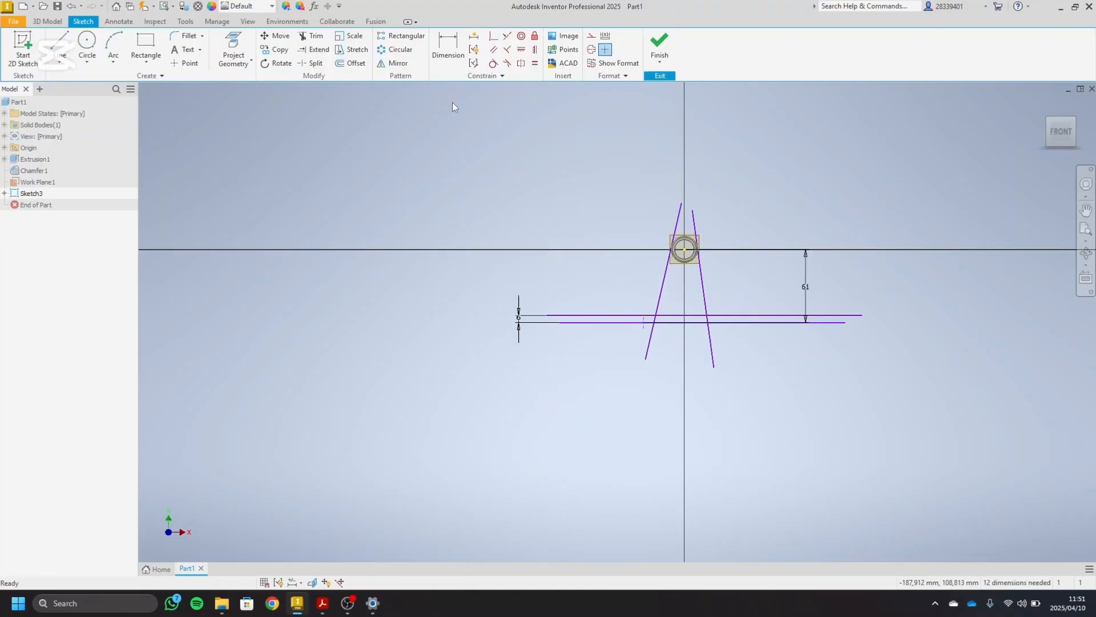
- Dimension the angle between the upper base line and the left slanted line as 100°
{"action": "left_click", "coordinate": [448, 49]}
{"action": "scroll", "coordinate": [625, 294], "scroll_direction": "up", "scroll_amount": 6}
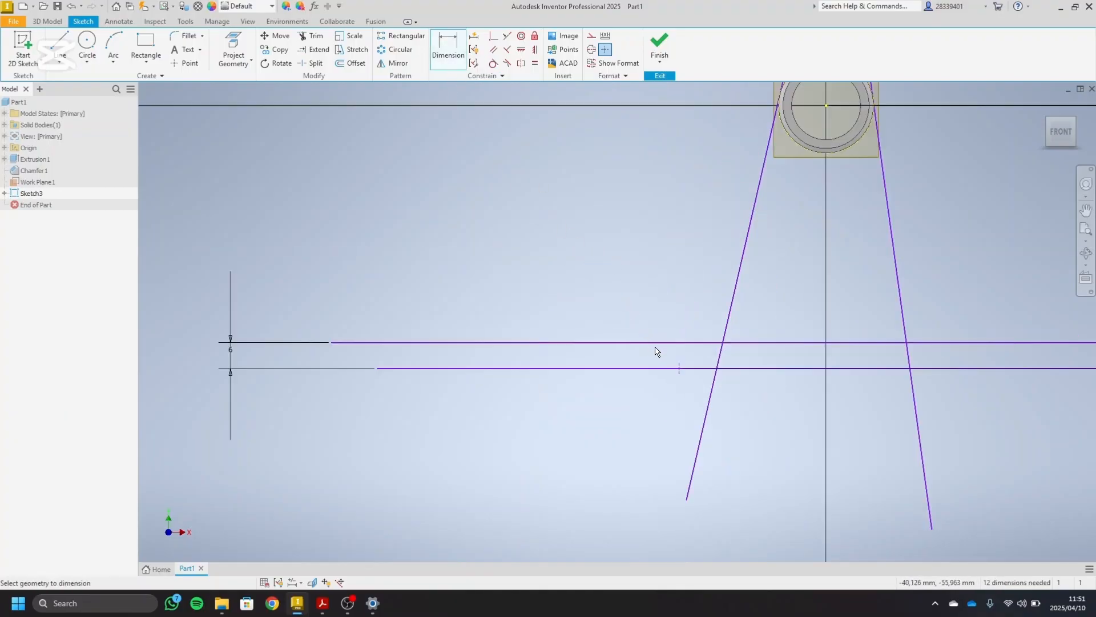
{"action": "left_click", "coordinate": [657, 342]}
{"action": "left_click", "coordinate": [733, 303]}
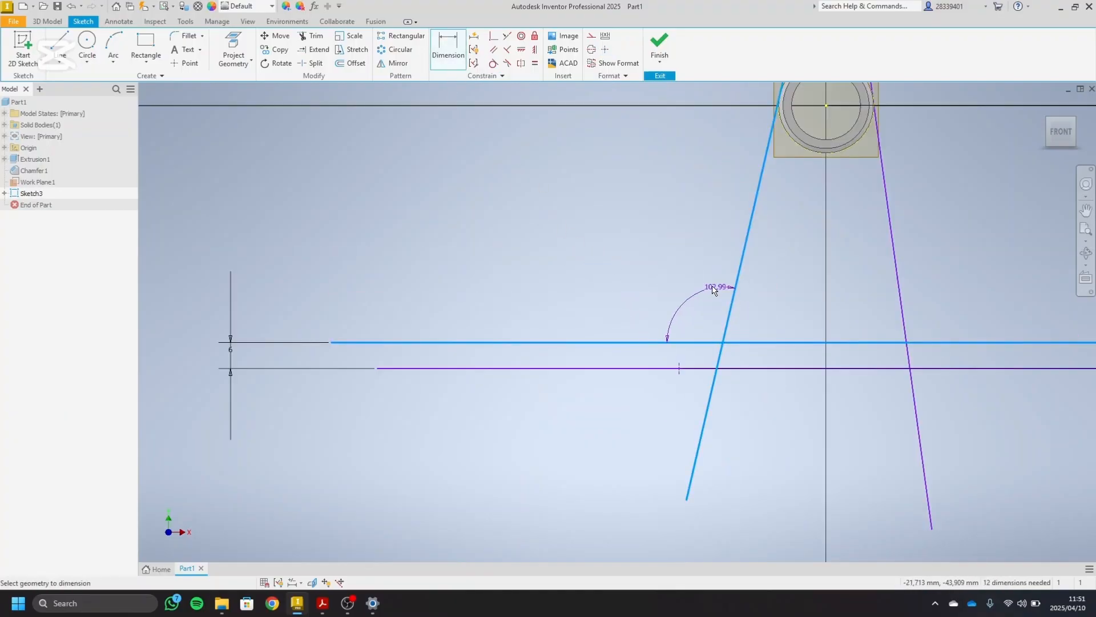
{"action": "left_click", "coordinate": [644, 273]}
{"action": "type", "text": "1"}
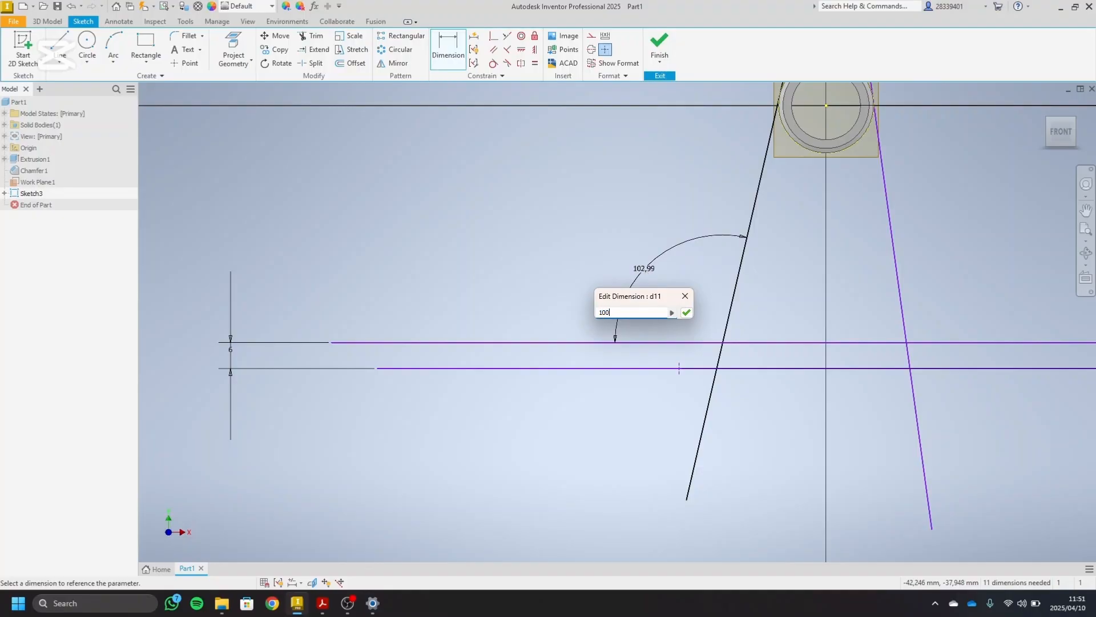
{"action": "type", "text": "00"}
{"action": "key", "text": "Return"}
- Dimension the angle between the right slanted line and the upper base line as 100°
{"action": "scroll", "coordinate": [775, 242], "scroll_direction": "down", "scroll_amount": 3}
{"action": "middle_click_drag", "start_coordinate": [776, 242], "coordinate": [617, 307]}
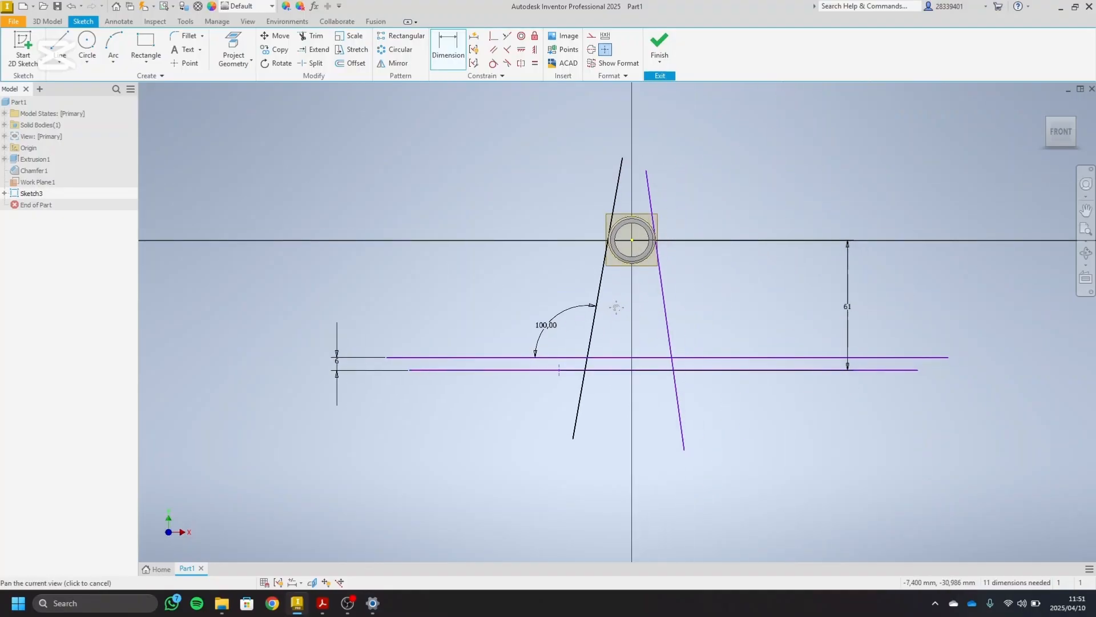
{"action": "left_click", "coordinate": [666, 308]}
{"action": "left_click", "coordinate": [720, 357]}
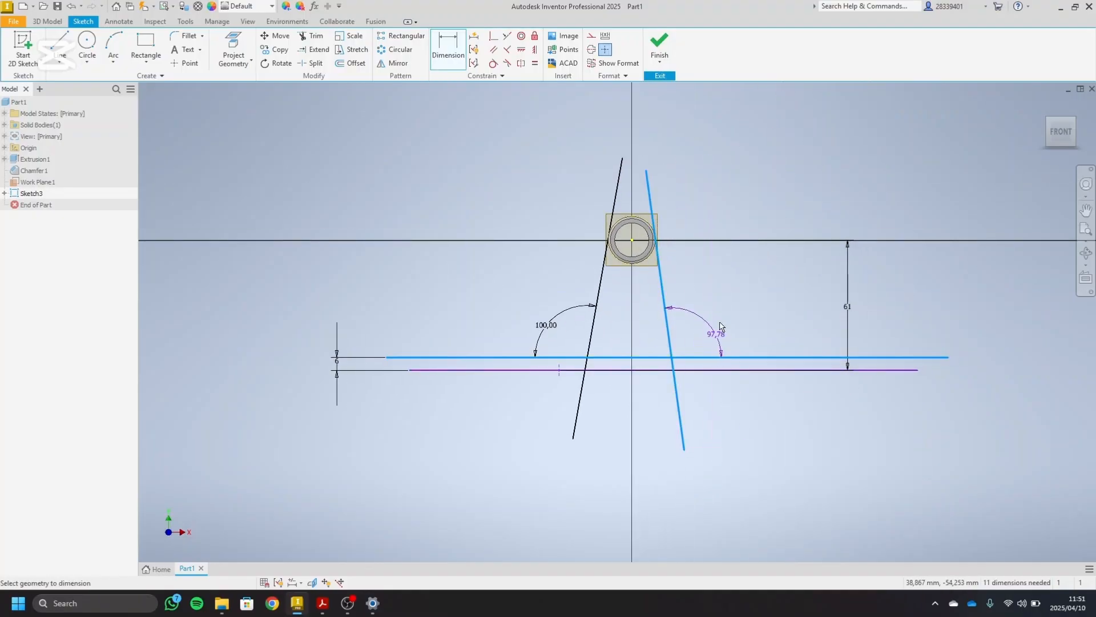
{"action": "left_click", "coordinate": [723, 311]}
{"action": "key", "text": "Return"}
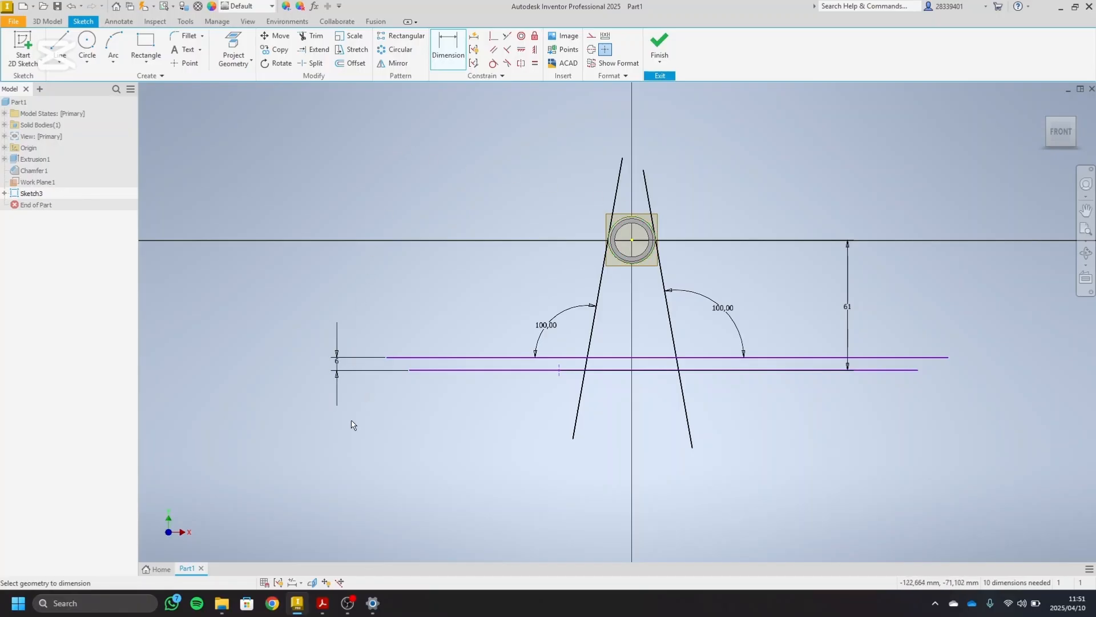
- Check the upright in the bracket drawing and extrude the tapered profile between tube and upper base line symmetrically by 6 mm, joined to the body
{"action": "left_click", "coordinate": [322, 603]}
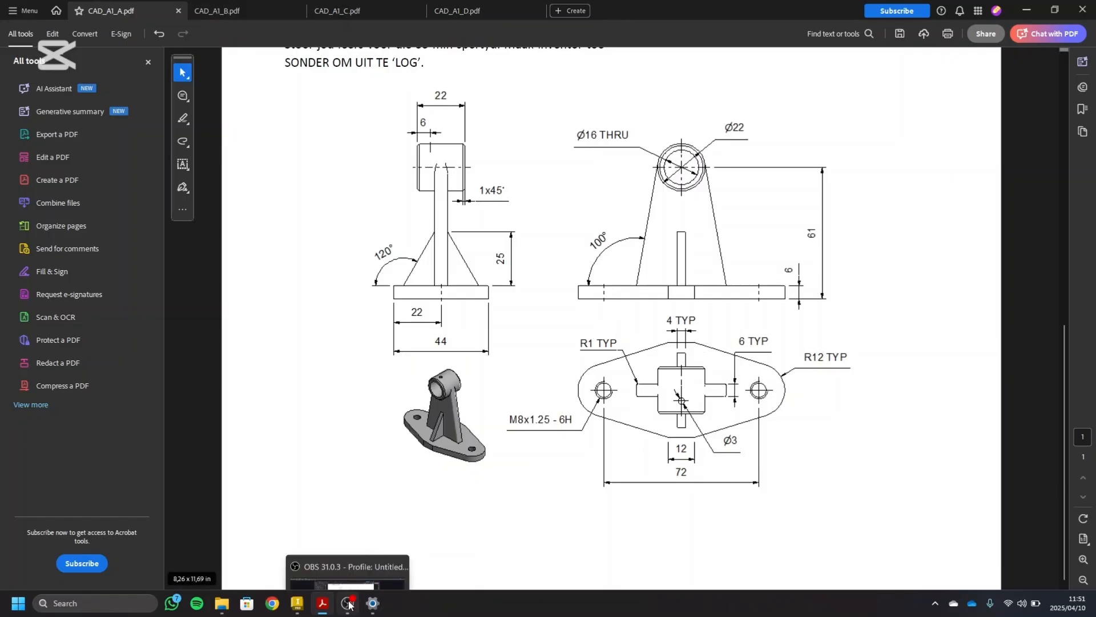
{"action": "left_click", "coordinate": [303, 601]}
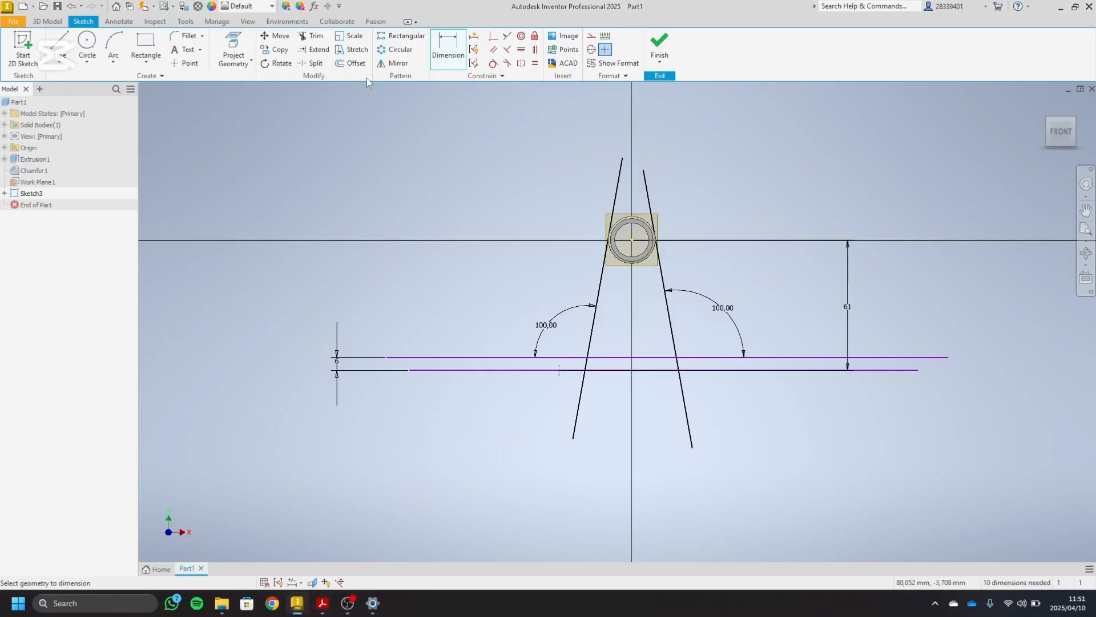
{"action": "left_click", "coordinate": [47, 21]}
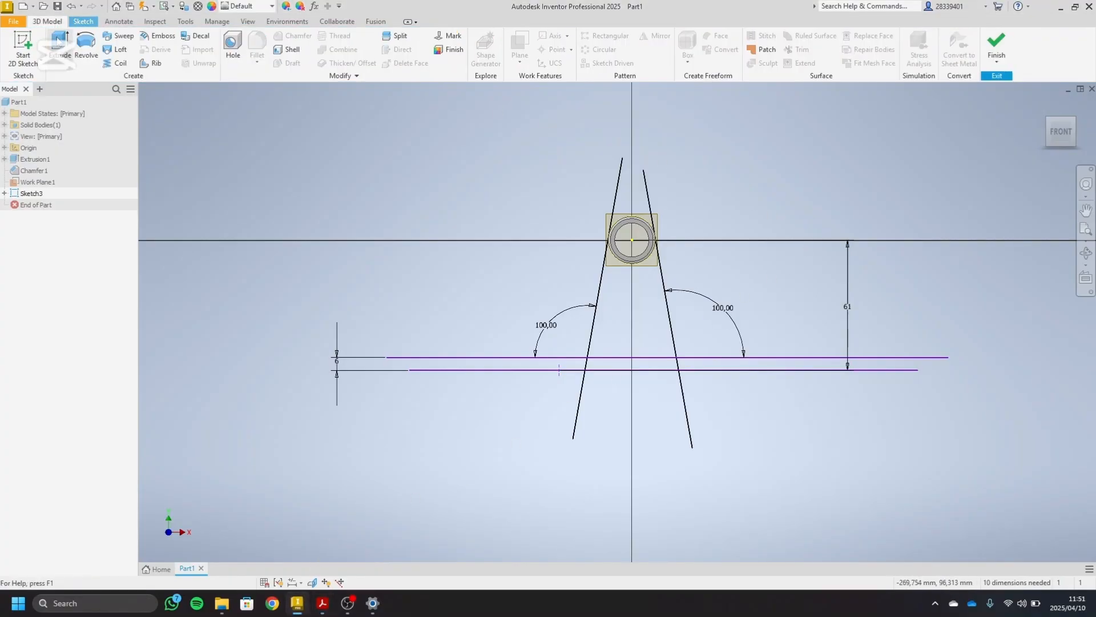
{"action": "left_click", "coordinate": [59, 46]}
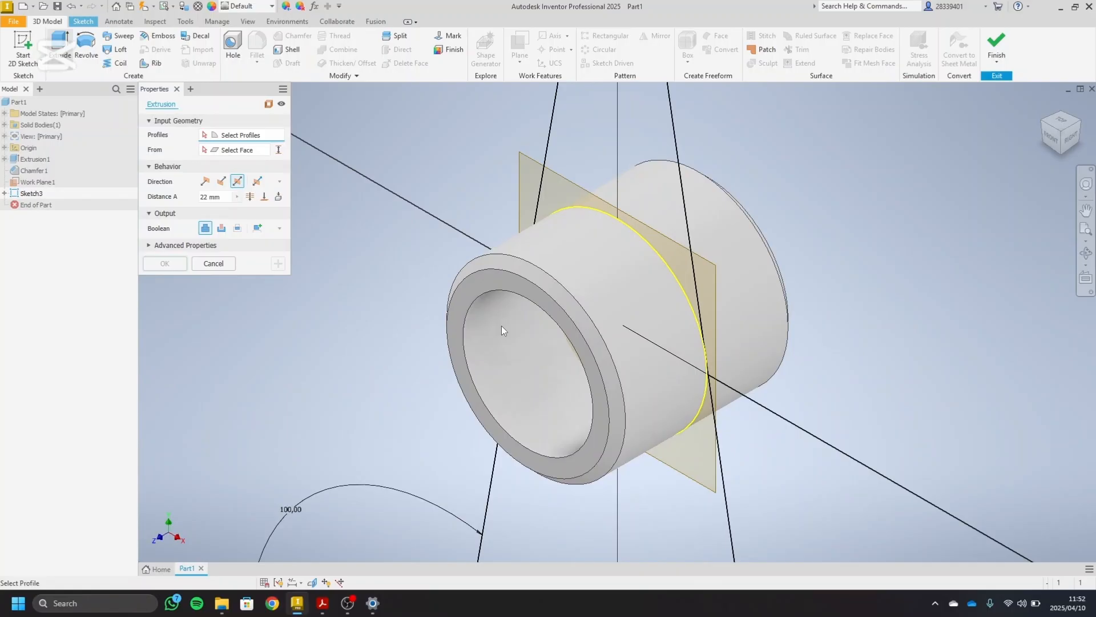
{"action": "scroll", "coordinate": [502, 326], "scroll_direction": "down", "scroll_amount": 5}
{"action": "scroll", "coordinate": [568, 386], "scroll_direction": "up", "scroll_amount": 3}
{"action": "left_click", "coordinate": [538, 366]}
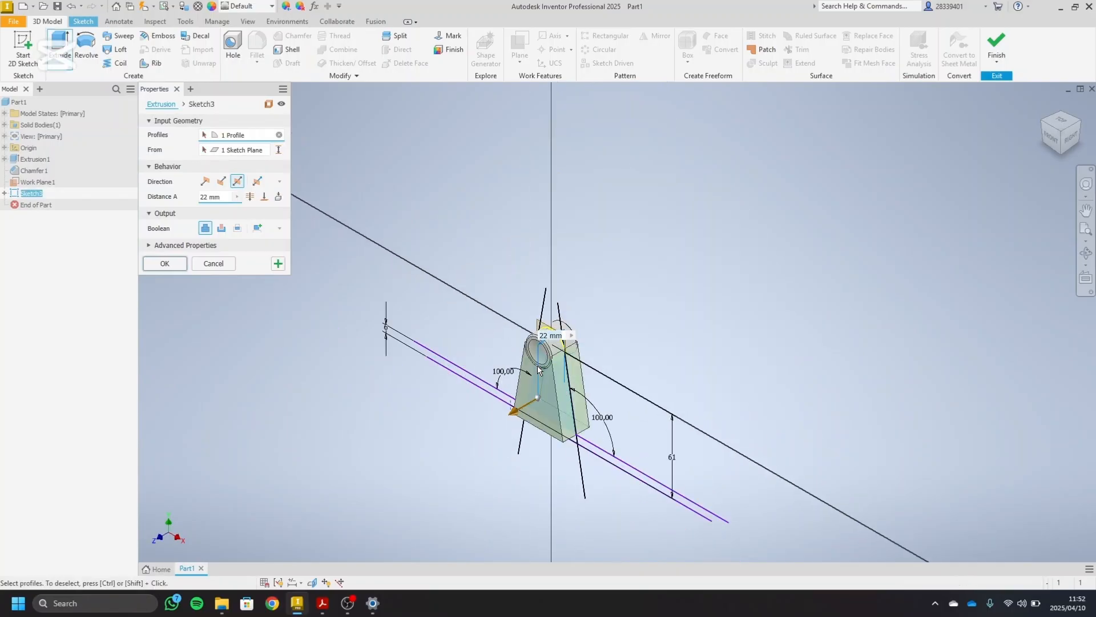
{"action": "left_click", "coordinate": [220, 198]}
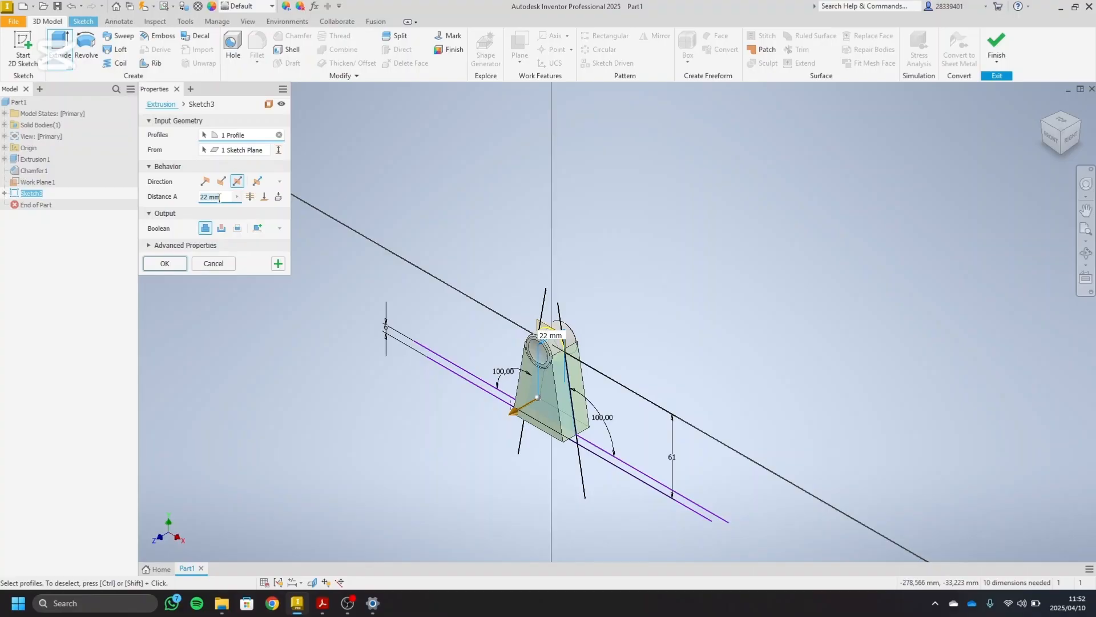
{"action": "type", "text": "6"}
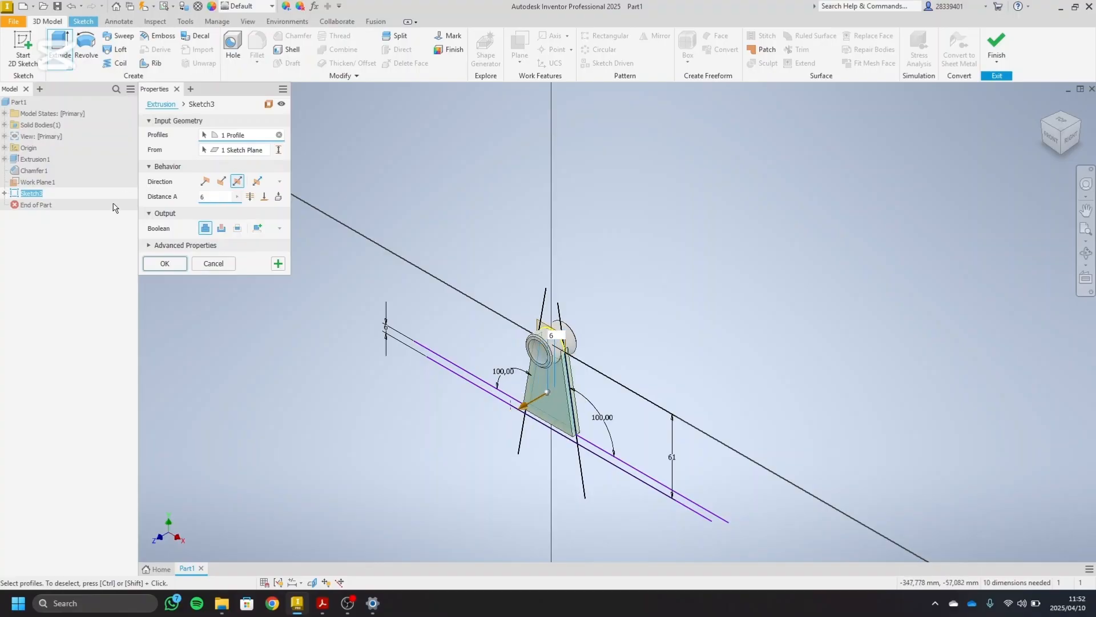
{"action": "left_click", "coordinate": [169, 262]}
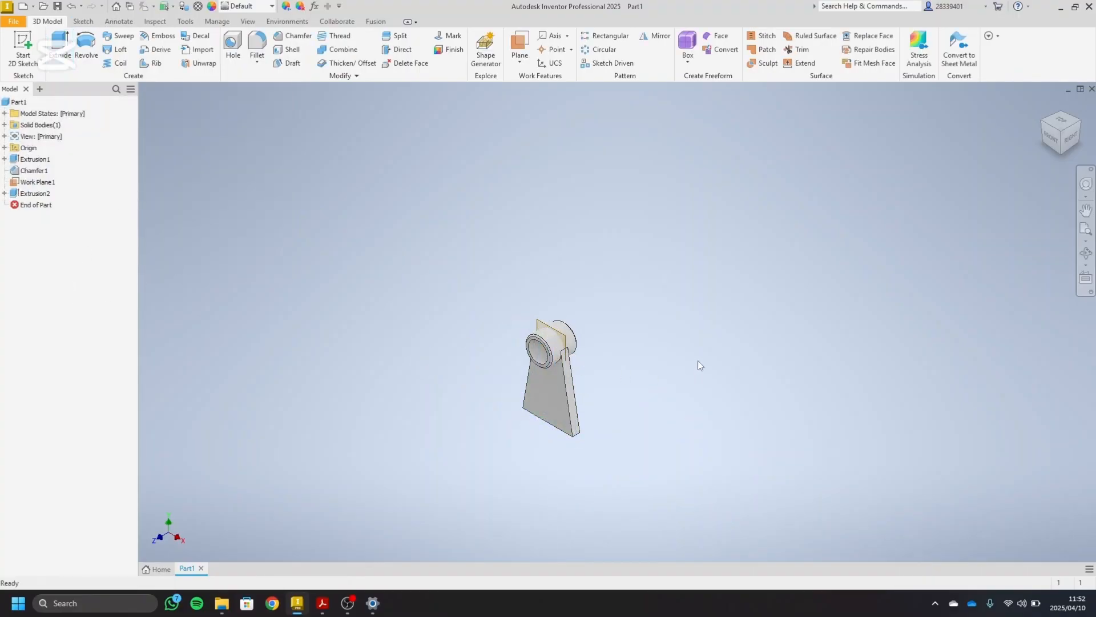
- Hide the work plane that cuts through the middle of the tube
{"action": "left_click", "coordinate": [565, 335]}
{"action": "right_click", "coordinate": [566, 338]}
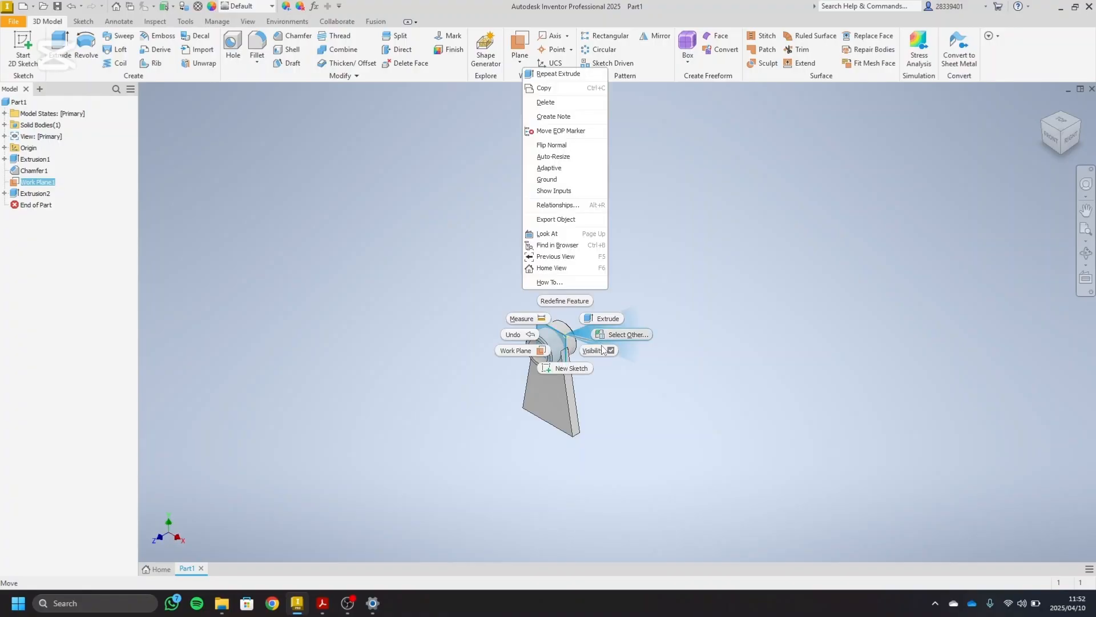
{"action": "left_click", "coordinate": [598, 352]}
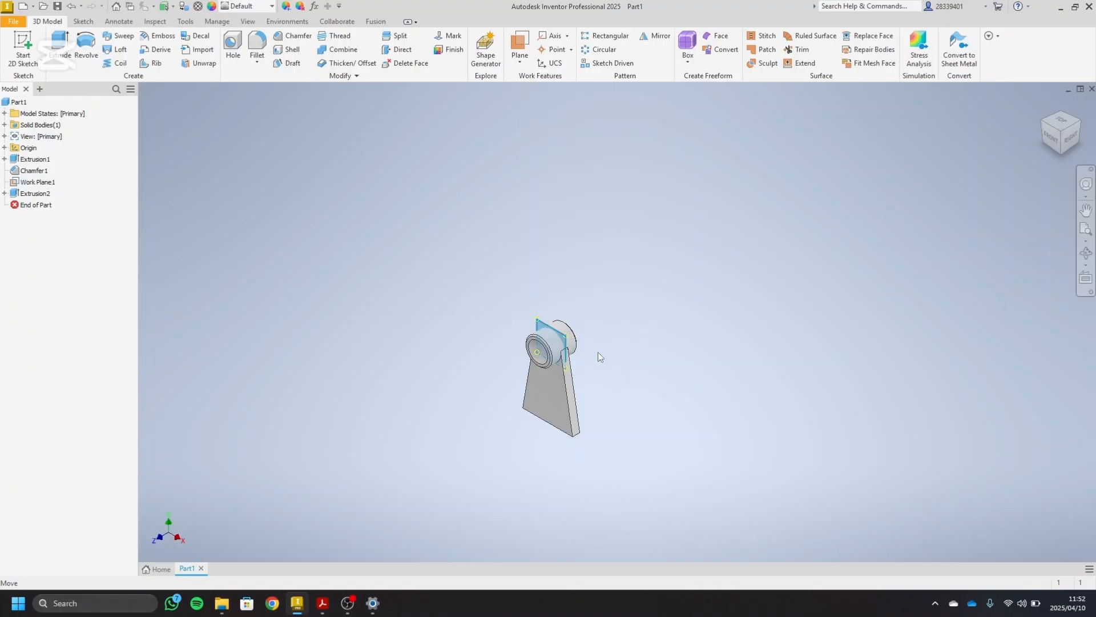
- Check the base plate in the bracket drawing and start a new sketch on the upright's bottom face
{"action": "left_click", "coordinate": [1051, 139]}
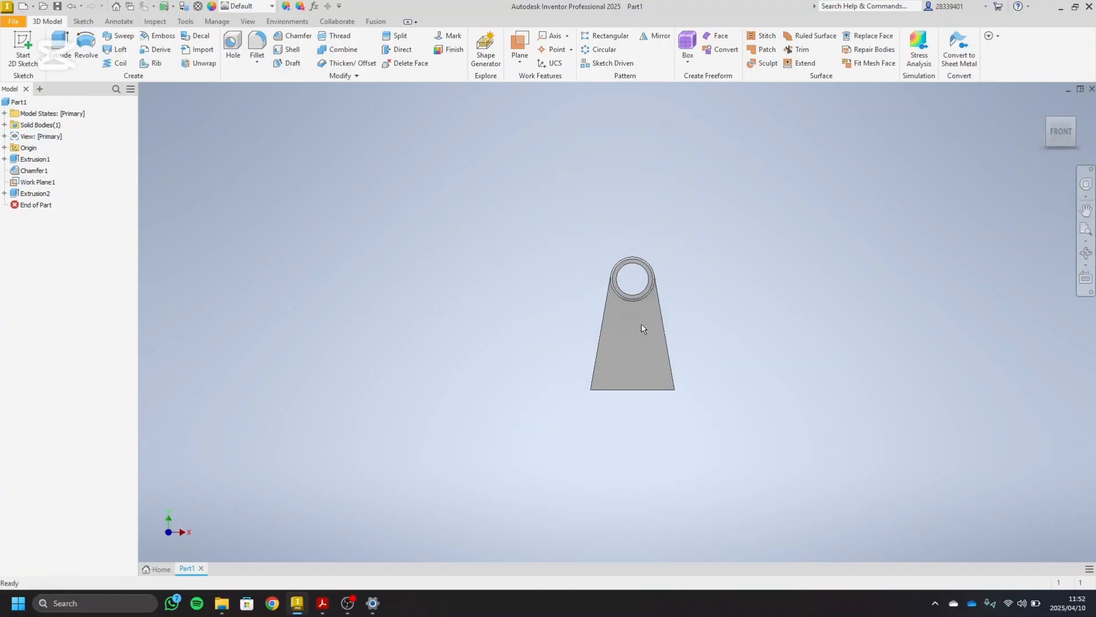
{"action": "scroll", "coordinate": [642, 325], "scroll_direction": "down", "scroll_amount": 3}
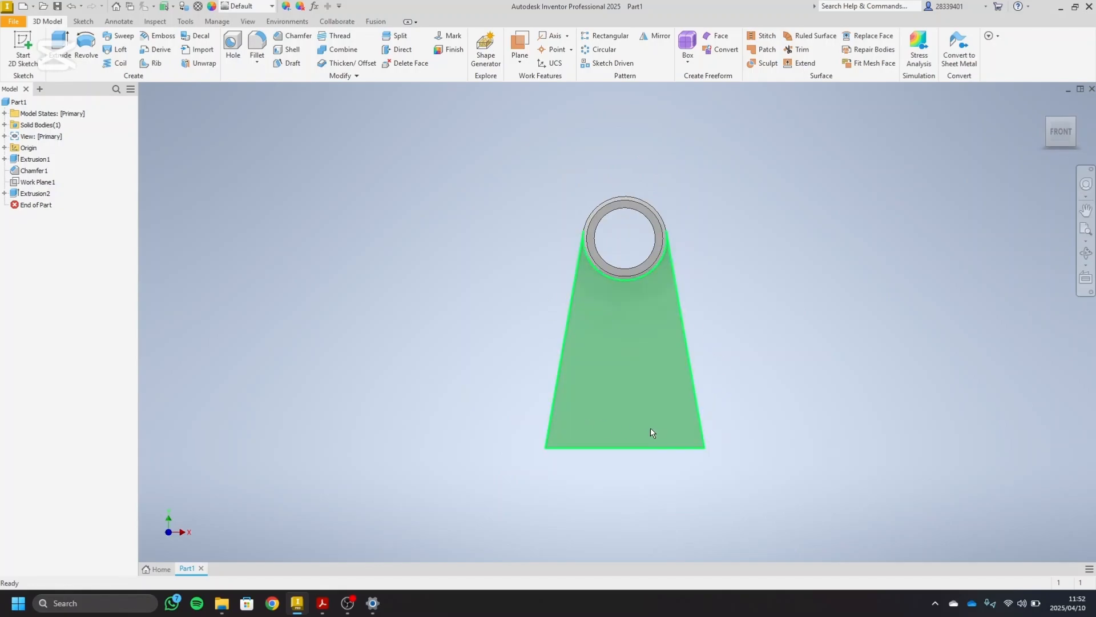
{"action": "left_click", "coordinate": [323, 603]}
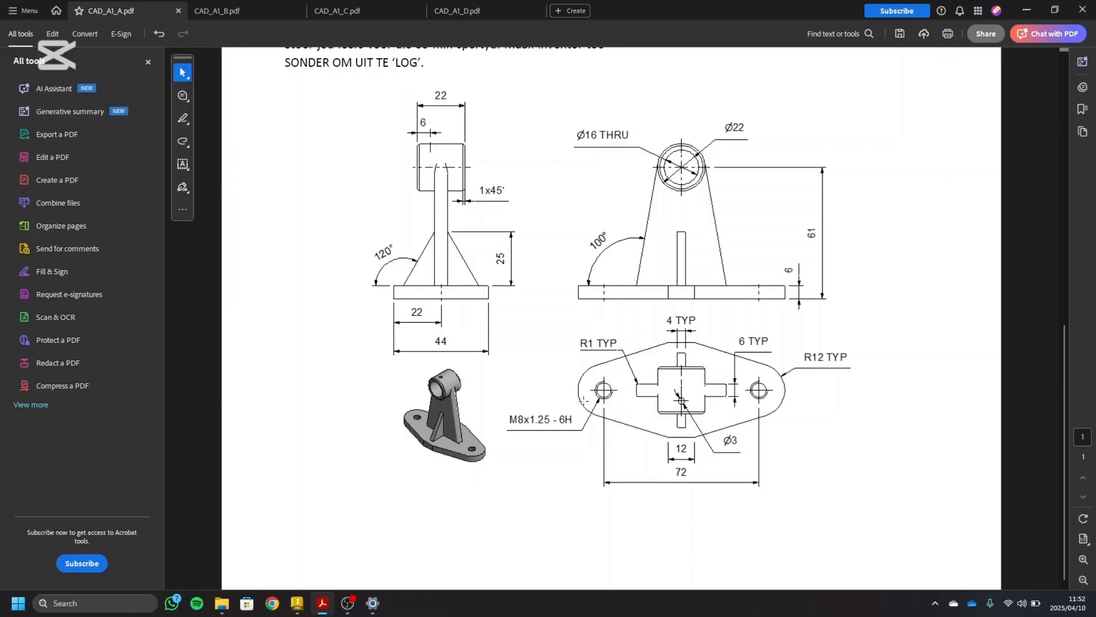
{"action": "left_click", "coordinate": [297, 603]}
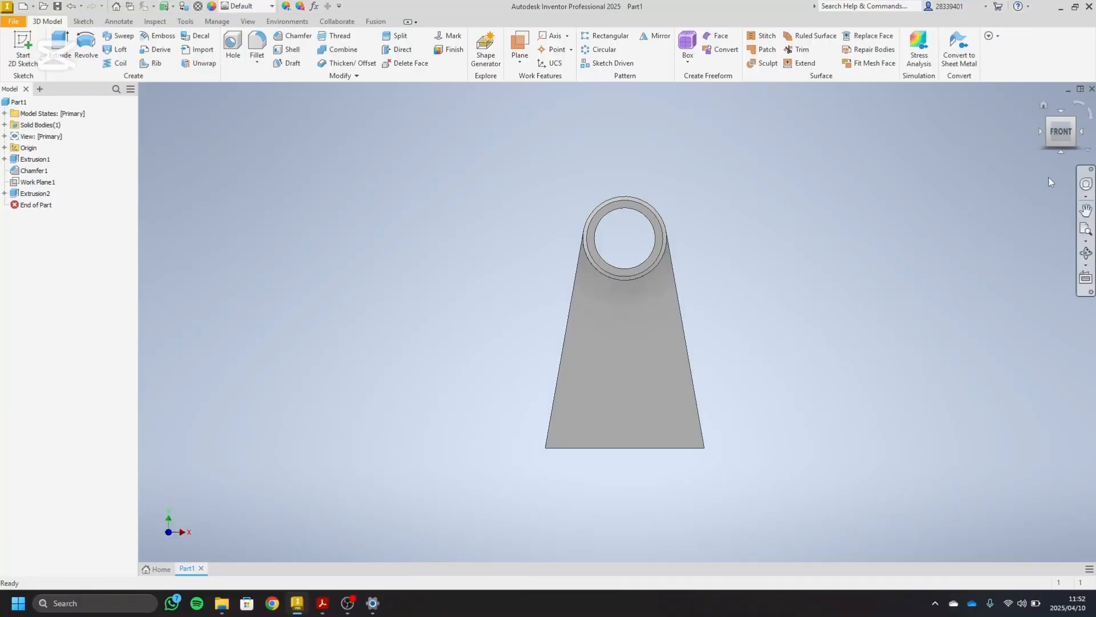
{"action": "left_click", "coordinate": [1058, 153]}
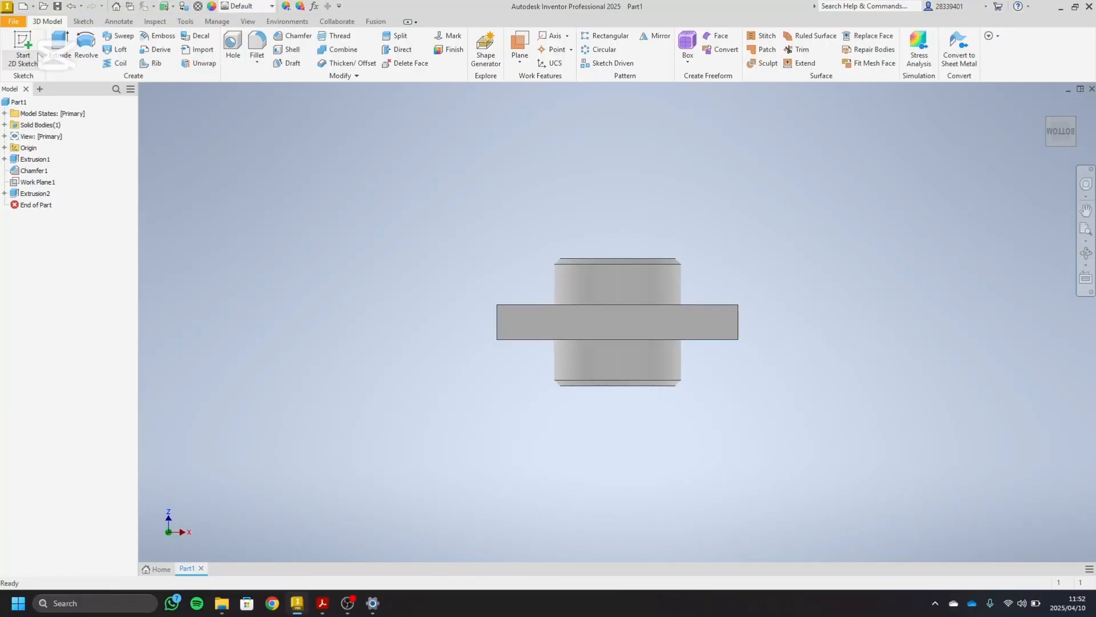
{"action": "left_click", "coordinate": [23, 49]}
{"action": "left_click", "coordinate": [621, 321]}
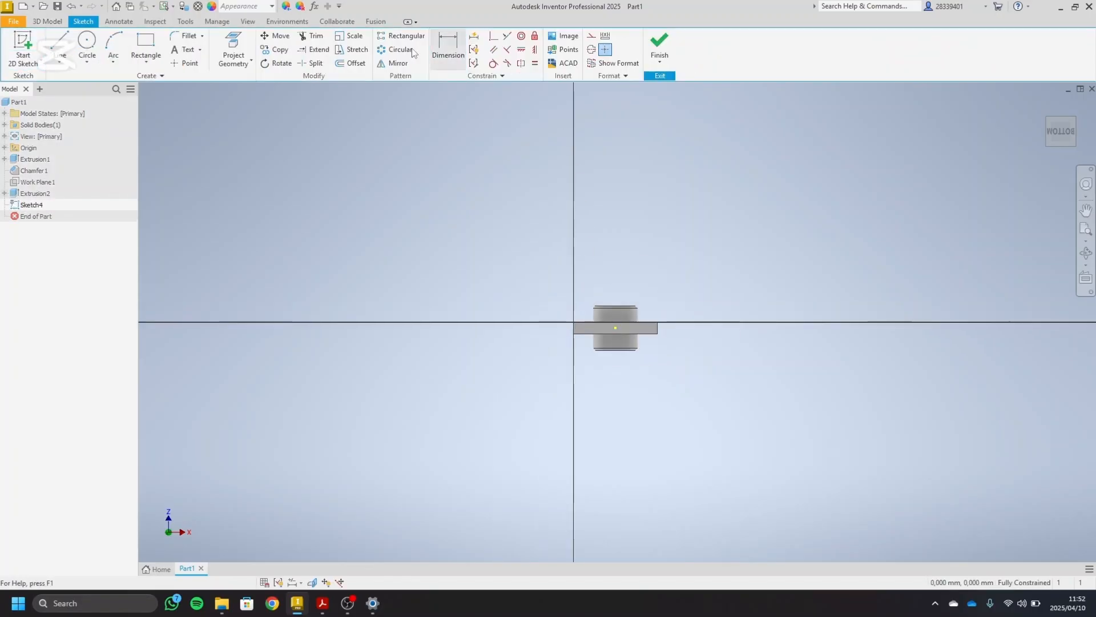
- Project the outline of the upright's bottom face into the sketch
{"action": "left_click", "coordinate": [234, 49]}
{"action": "left_click", "coordinate": [622, 326]}
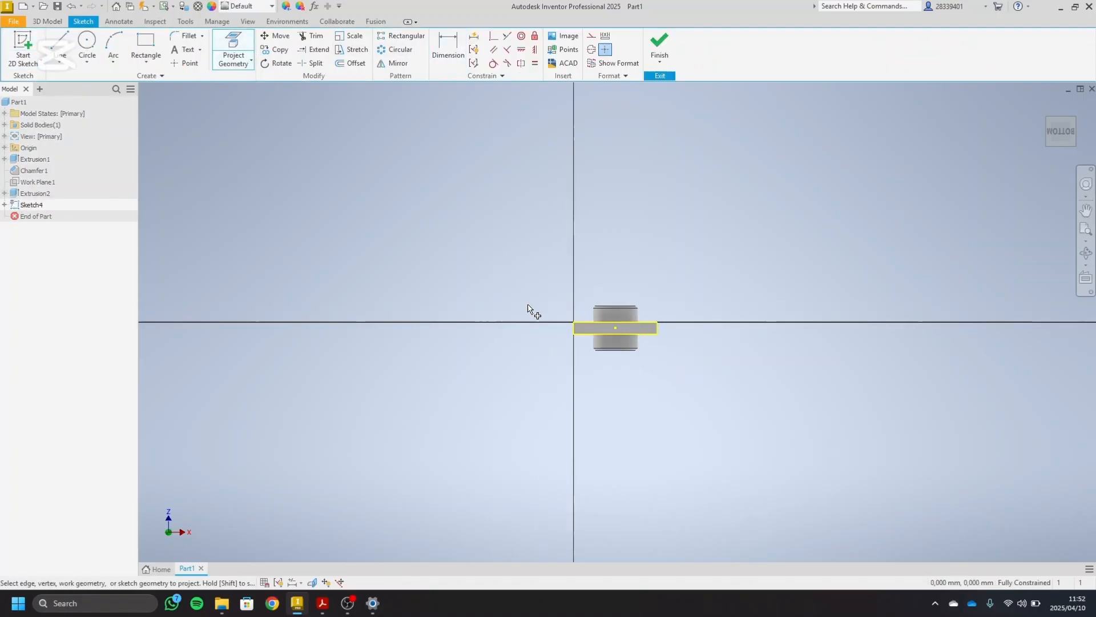
{"action": "right_click", "coordinate": [497, 273]}
{"action": "left_click", "coordinate": [520, 274]}
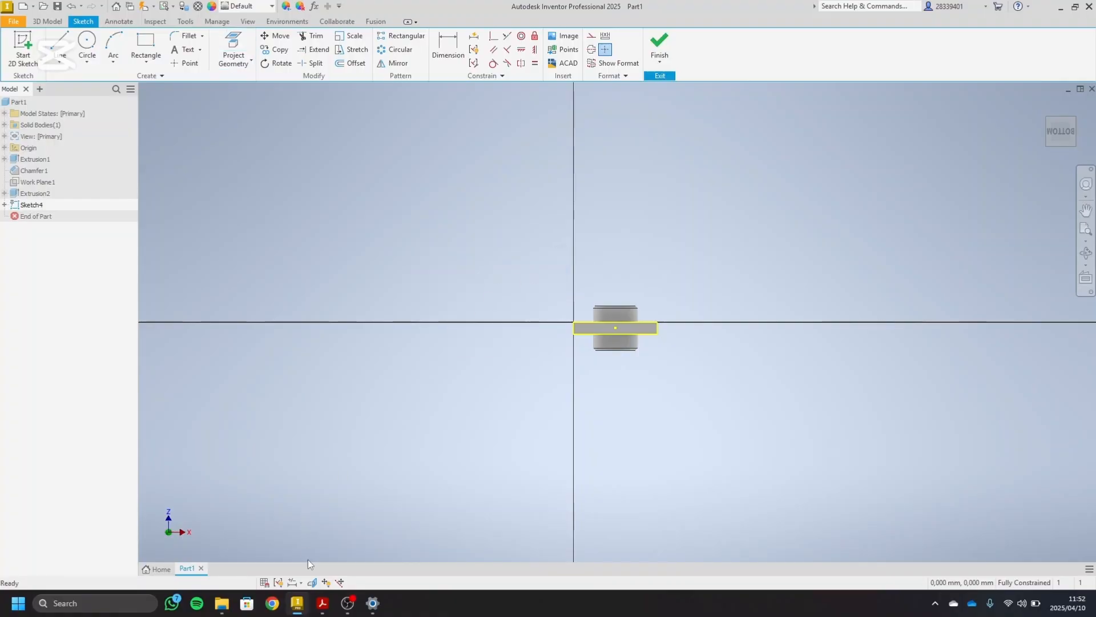
- Check the base plate's dimensions in the bracket drawing
{"action": "left_click", "coordinate": [322, 604]}
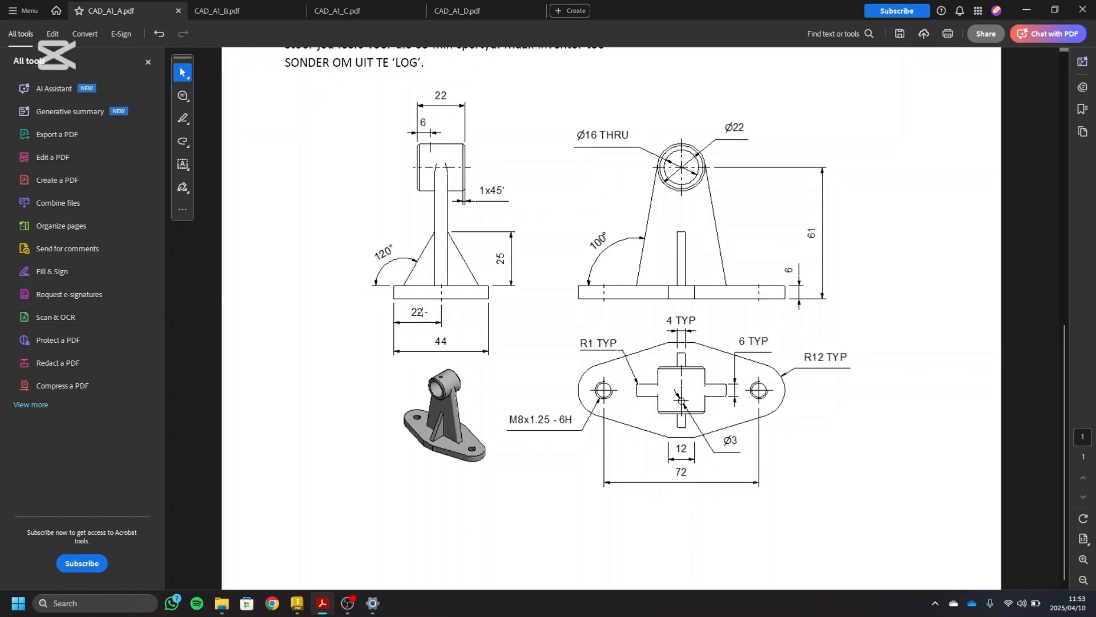
{"action": "left_click", "coordinate": [297, 603]}
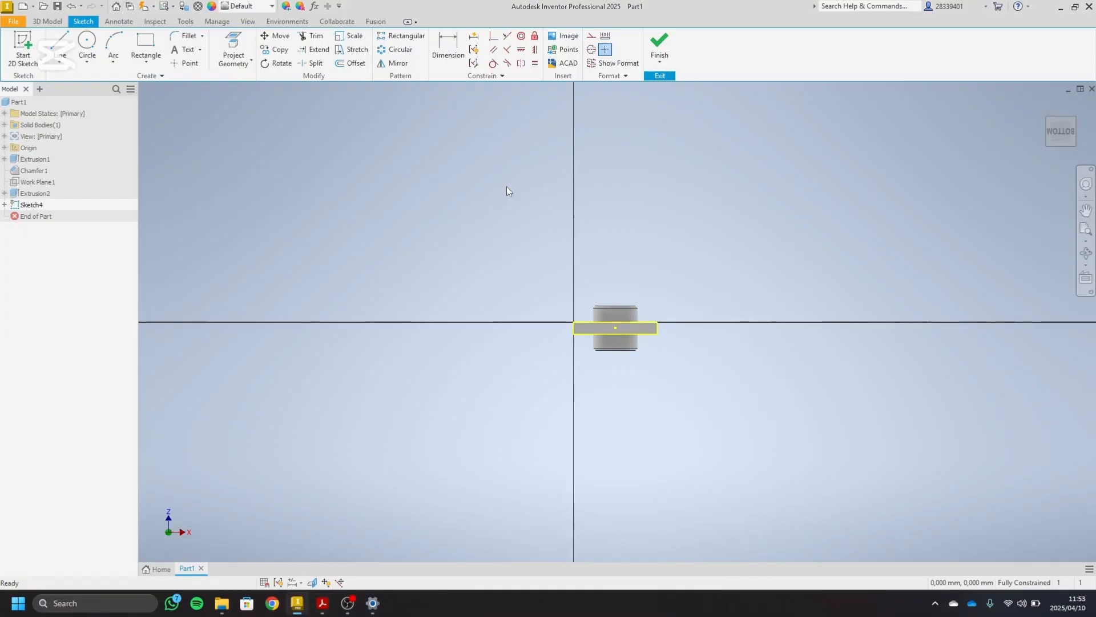
{"action": "left_click", "coordinate": [146, 45]}
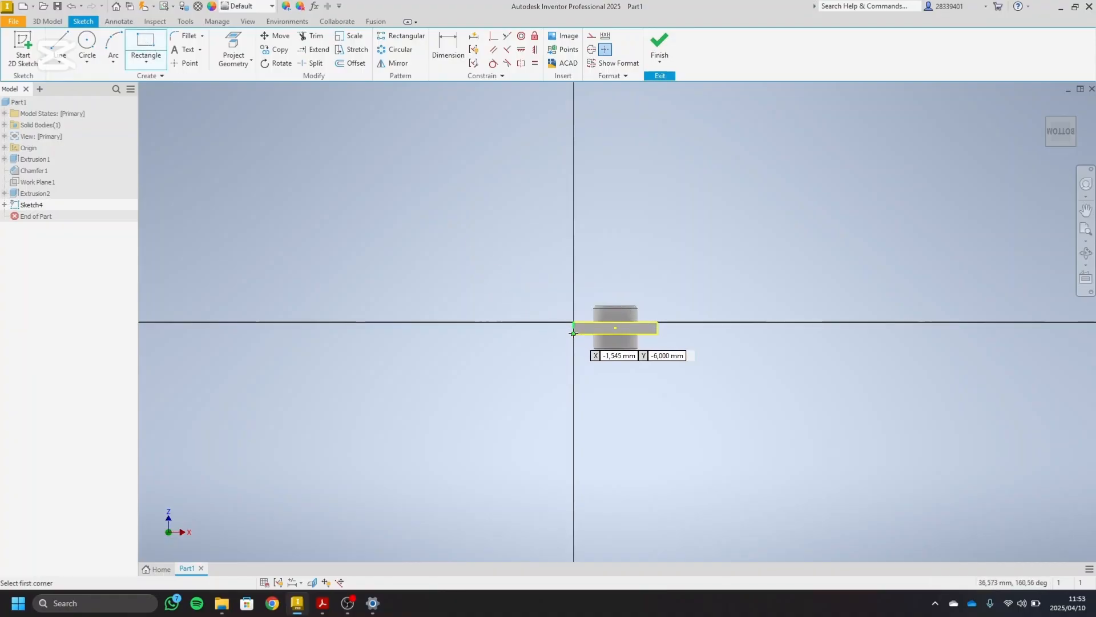
{"action": "left_click", "coordinate": [615, 282]}
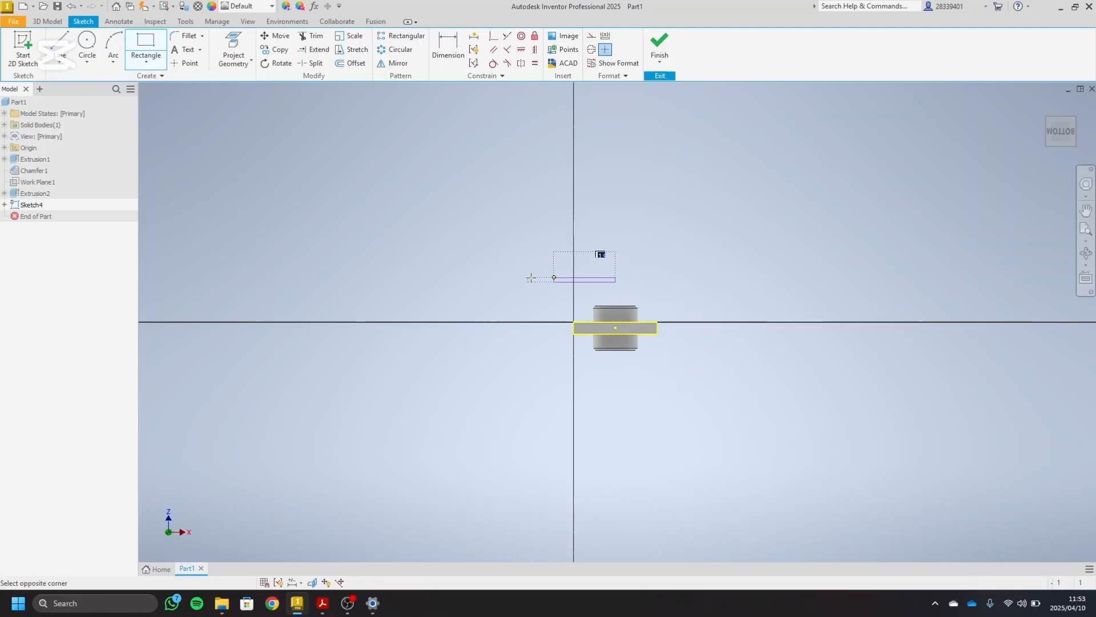
{"action": "right_click", "coordinate": [545, 372]}
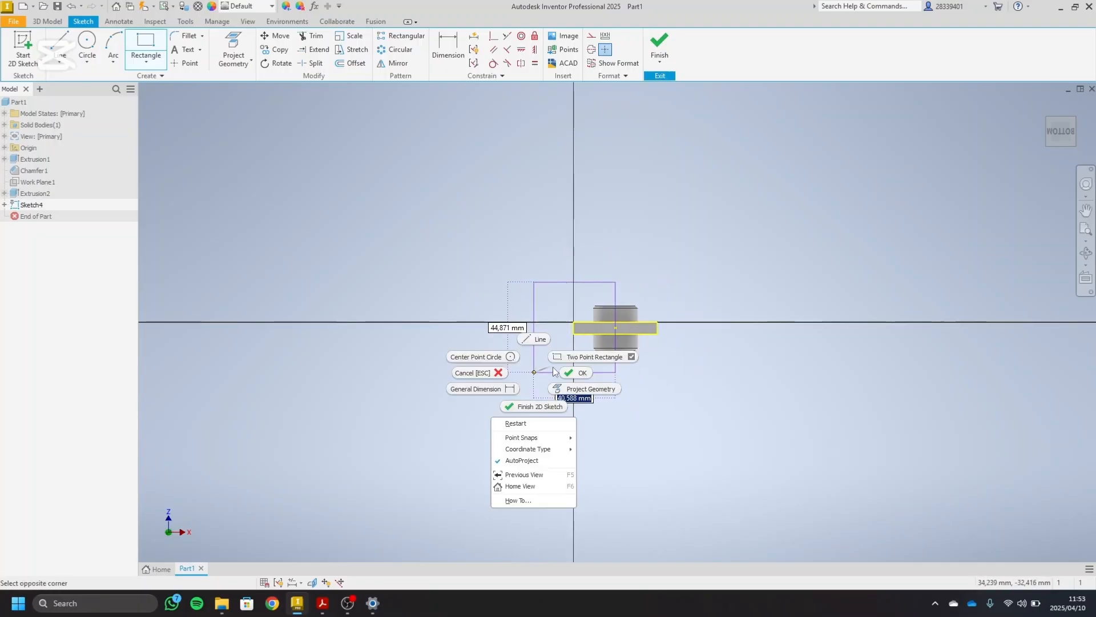
{"action": "left_click", "coordinate": [465, 371]}
- Draw a two-point rectangle about 166 mm wide around the upright's projected outline for the base plate
{"action": "left_click", "coordinate": [152, 42]}
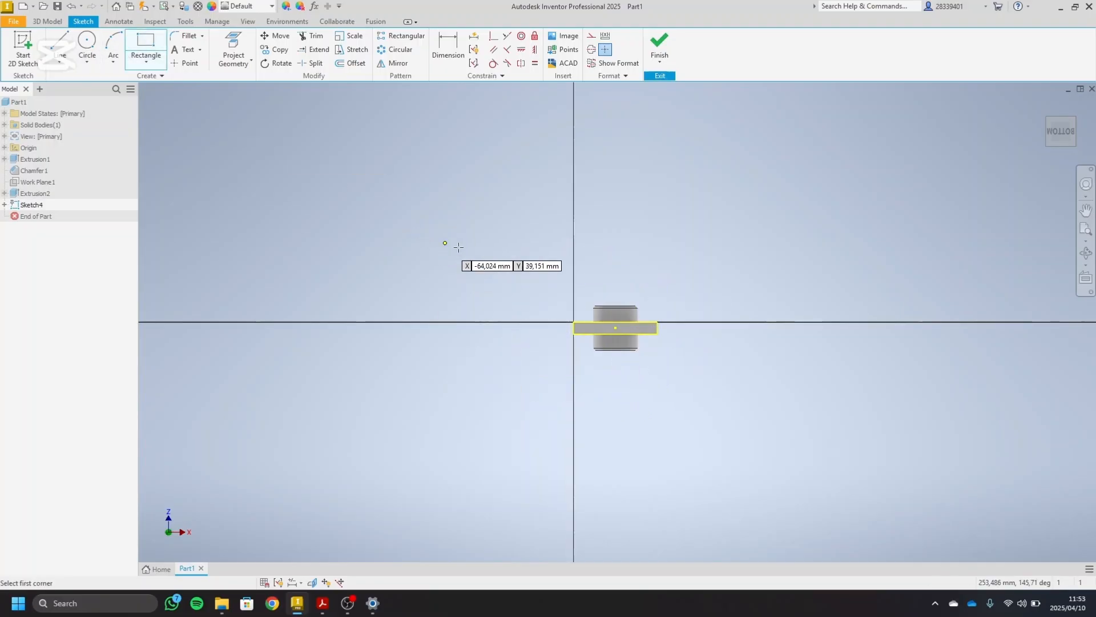
{"action": "left_click", "coordinate": [458, 247]}
{"action": "key", "text": "Escape"}
{"action": "left_click", "coordinate": [793, 421]}
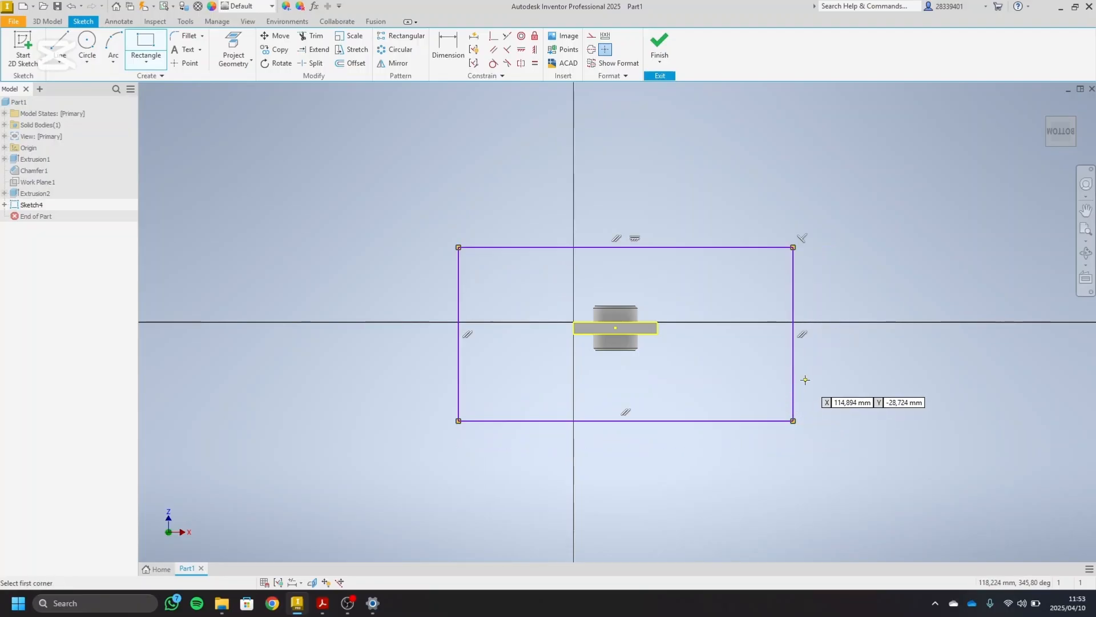
{"action": "right_click", "coordinate": [805, 379]}
{"action": "left_click", "coordinate": [841, 382]}
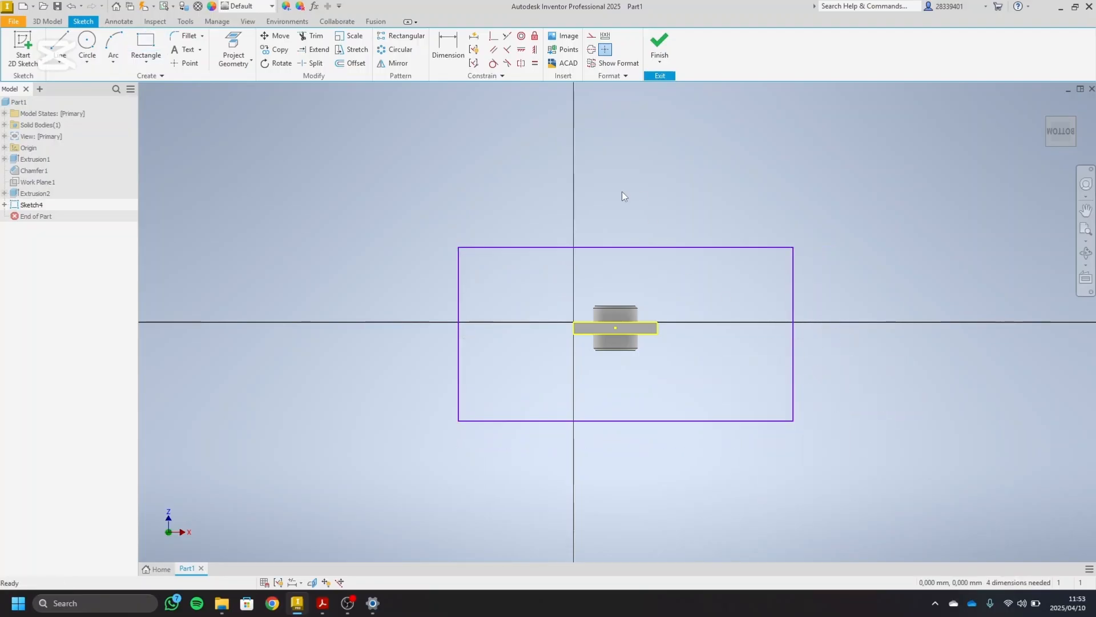
- Constrain the midpoint of the rectangle's upper line vertically in line with the centre point of the upright's outline
{"action": "left_click", "coordinate": [534, 49]}
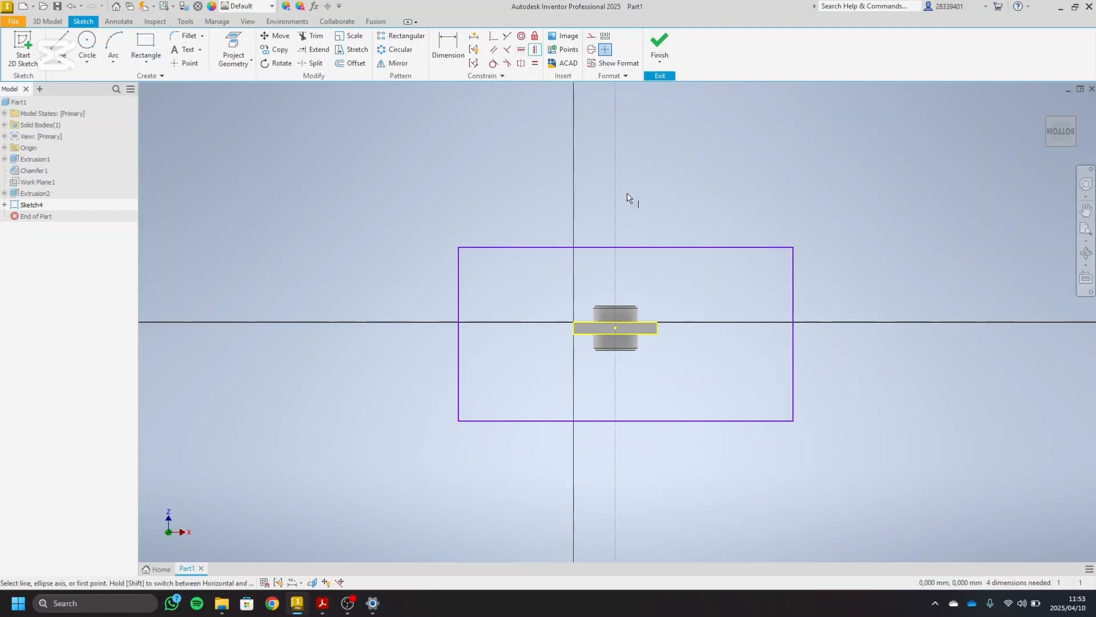
{"action": "left_click", "coordinate": [626, 247]}
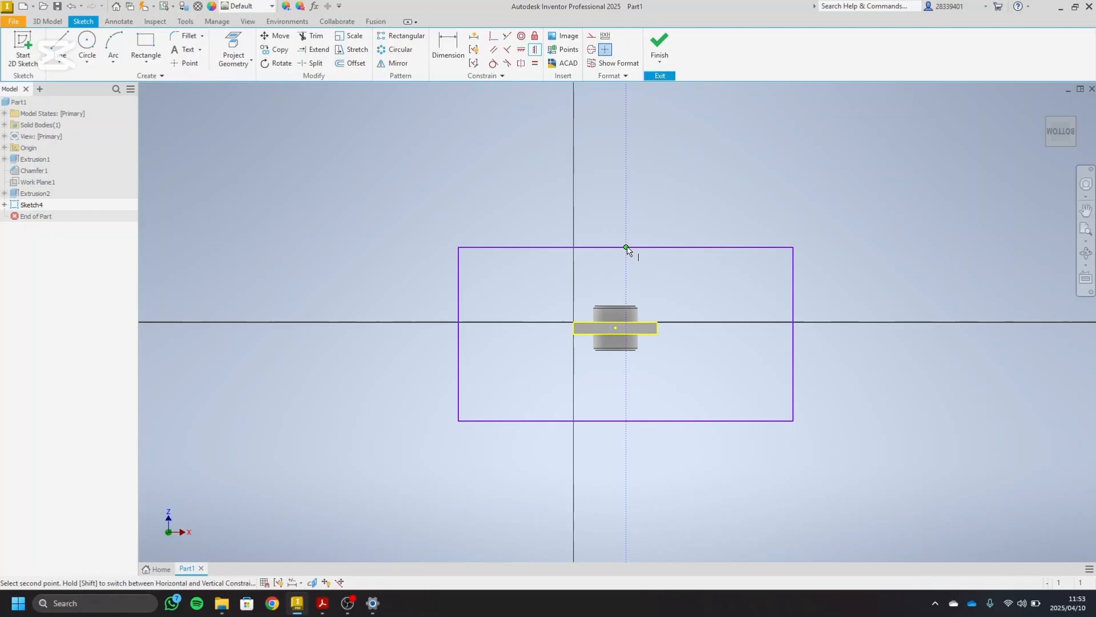
{"action": "left_click", "coordinate": [615, 328]}
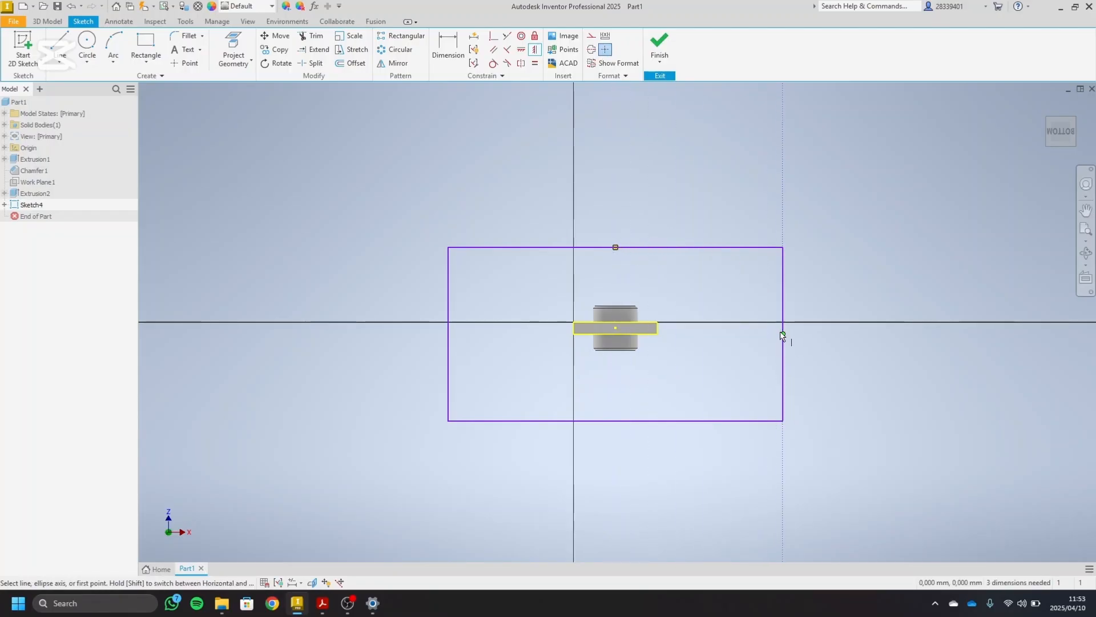
- Try a vertical constraint between the midpoint of the rectangle's right side and the outline's centre, and undo it
{"action": "left_click", "coordinate": [783, 334]}
{"action": "left_click", "coordinate": [619, 331]}
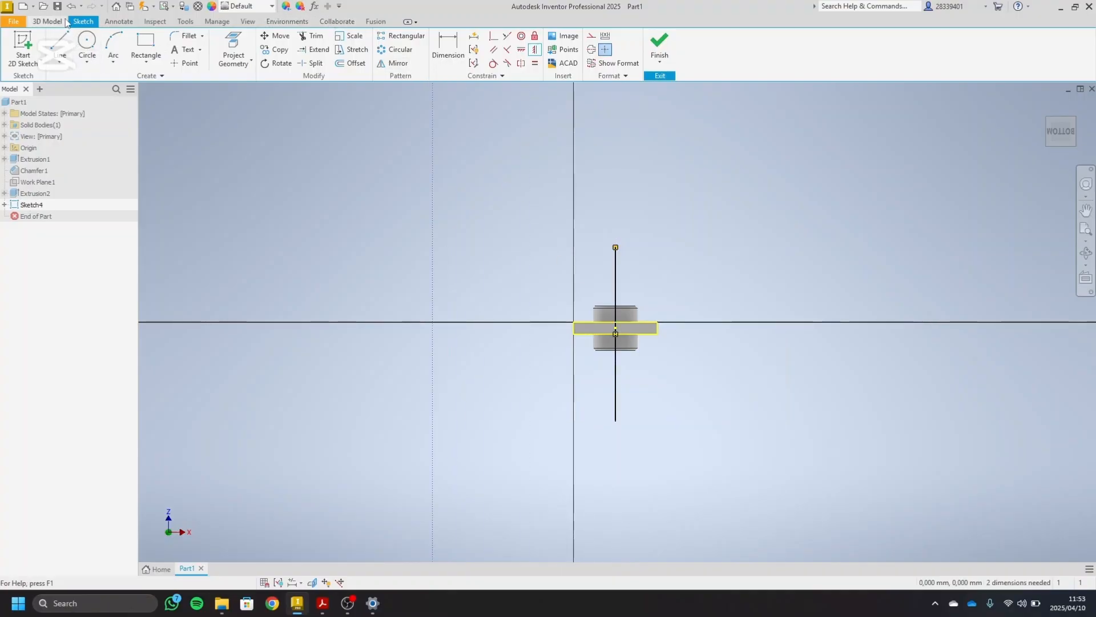
{"action": "key", "text": "ctrl+z"}
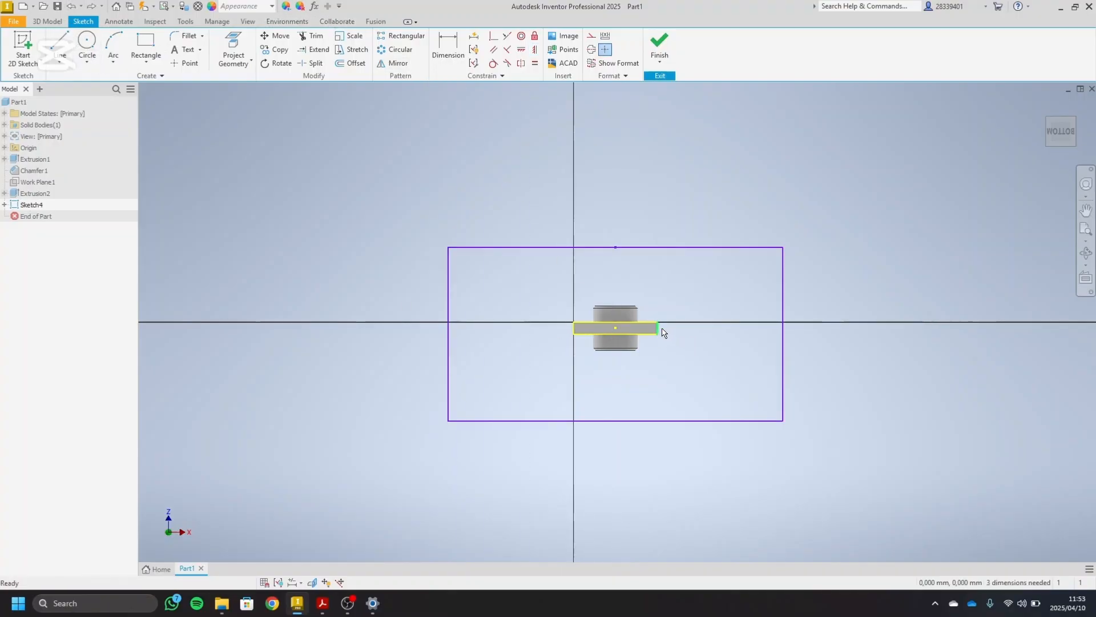
- Constrain the midpoint of the rectangle's right side horizontally in line with the midpoint of the projected outline's short edge
{"action": "scroll", "coordinate": [658, 332], "scroll_direction": "up", "scroll_amount": 5}
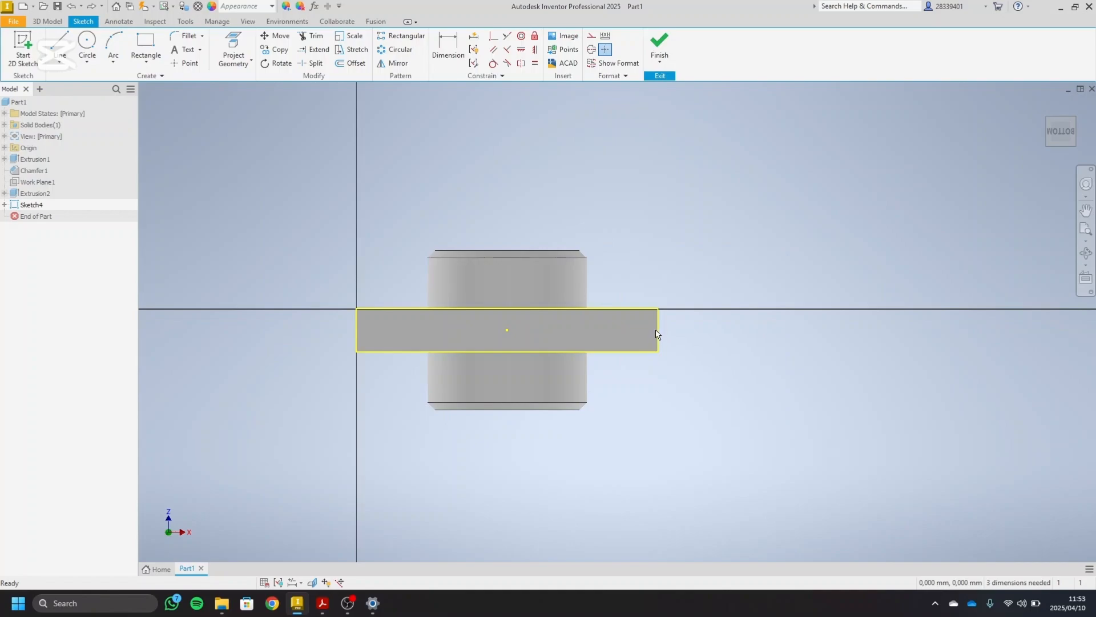
{"action": "scroll", "coordinate": [656, 334], "scroll_direction": "down", "scroll_amount": 4}
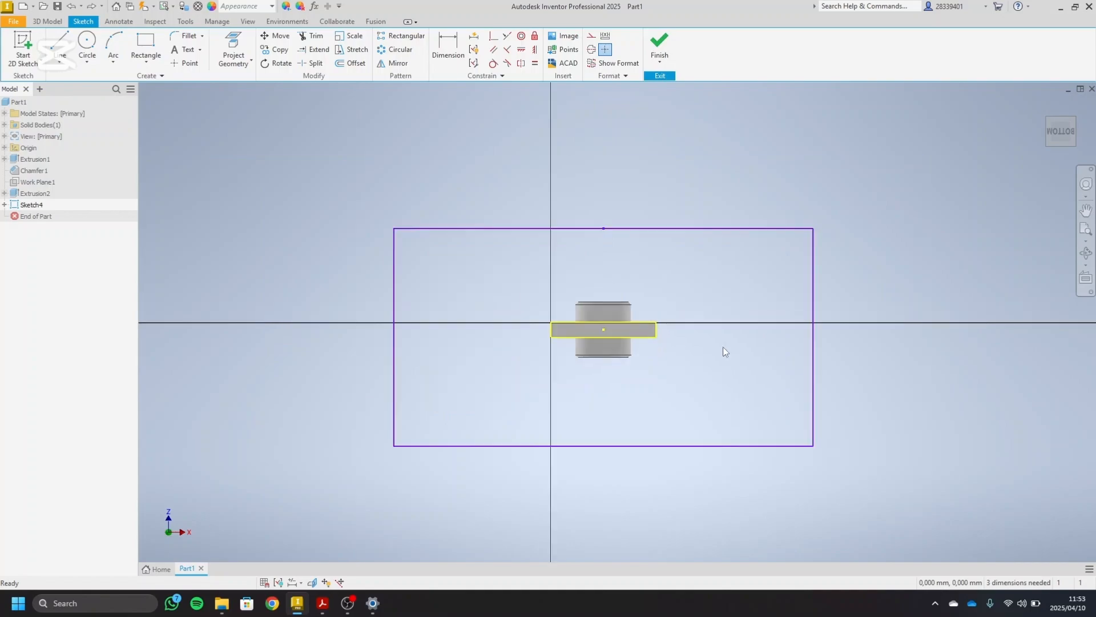
{"action": "left_click", "coordinate": [520, 49]}
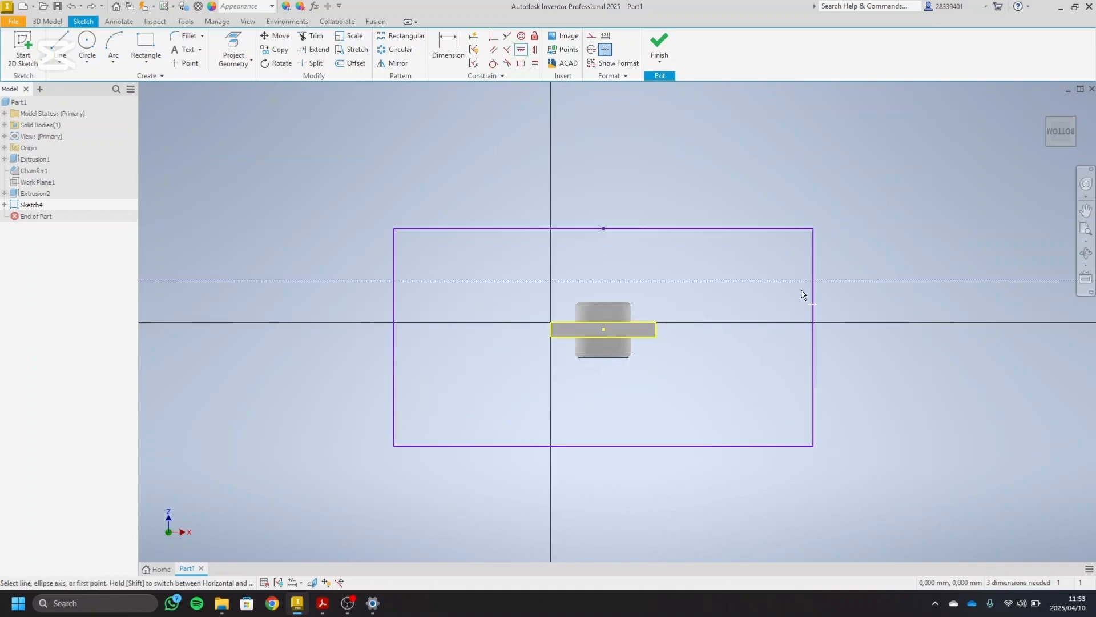
{"action": "left_click", "coordinate": [814, 338]}
{"action": "left_click", "coordinate": [656, 329]}
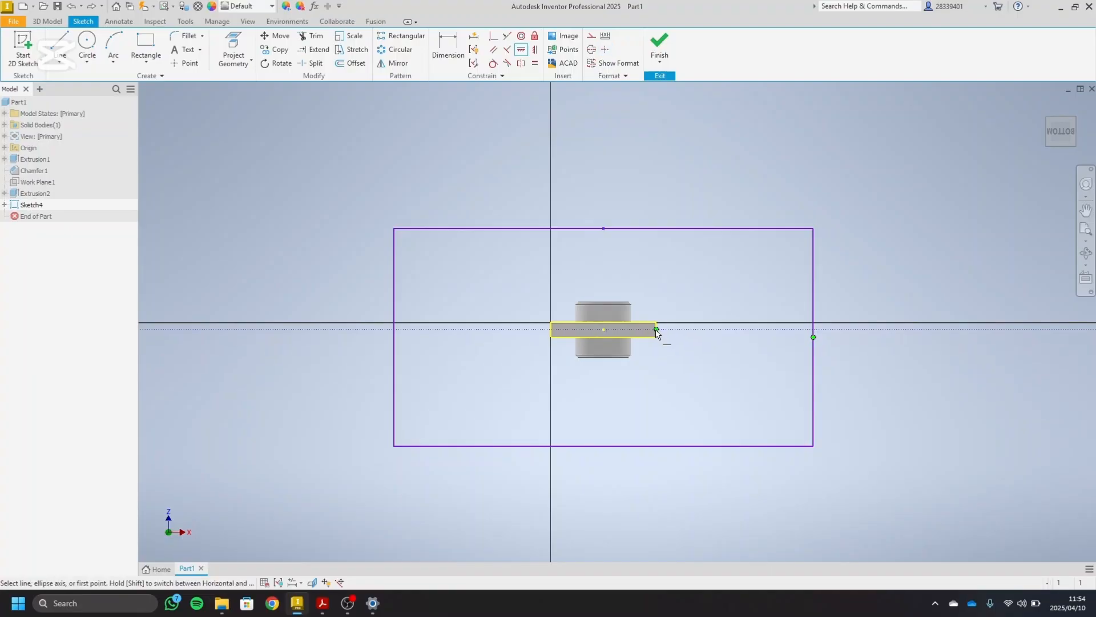
{"action": "right_click", "coordinate": [664, 368]}
{"action": "left_click", "coordinate": [677, 365]}
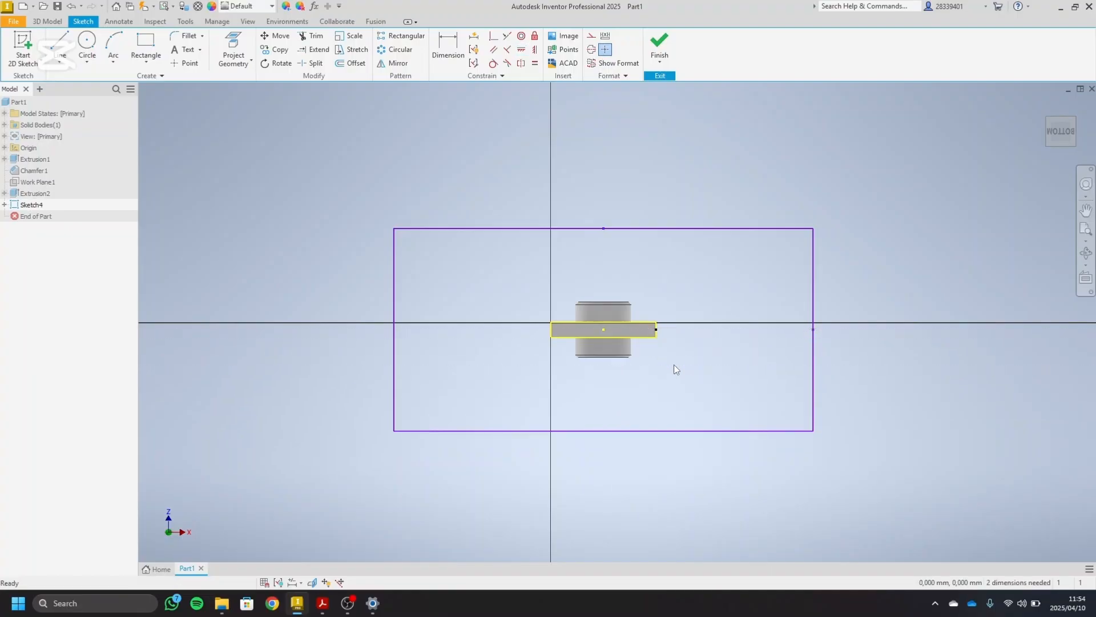
- Dimension the base plate rectangle to 96 mm long and 44 mm wide
{"action": "left_click", "coordinate": [447, 57]}
{"action": "left_click", "coordinate": [517, 229]}
{"action": "left_click", "coordinate": [523, 167]}
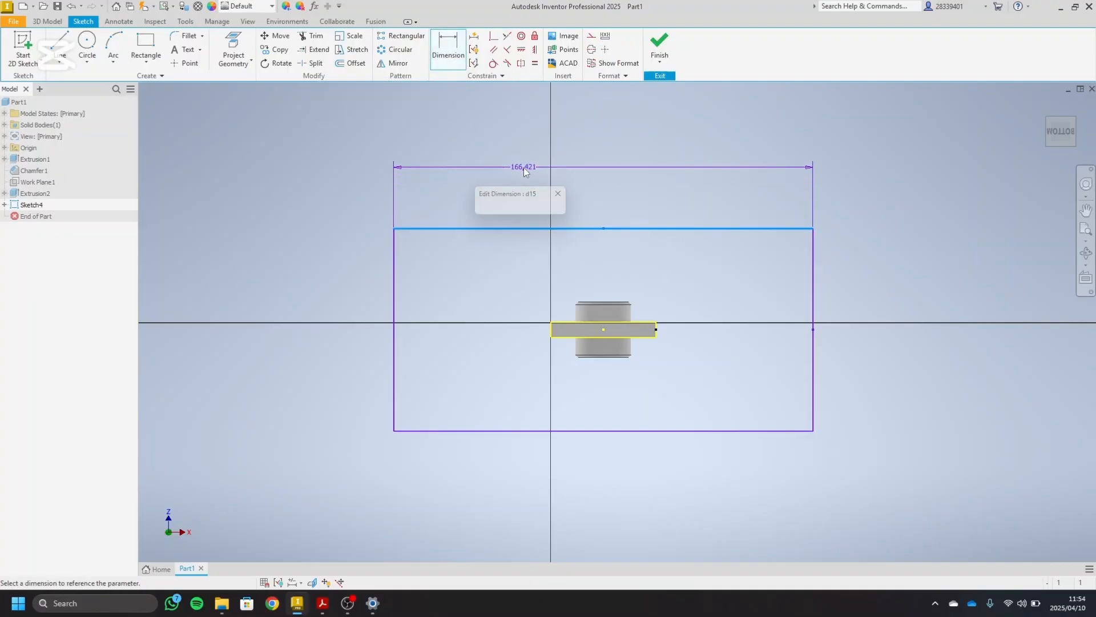
{"action": "type", "text": "96"}
{"action": "key", "text": "Return"}
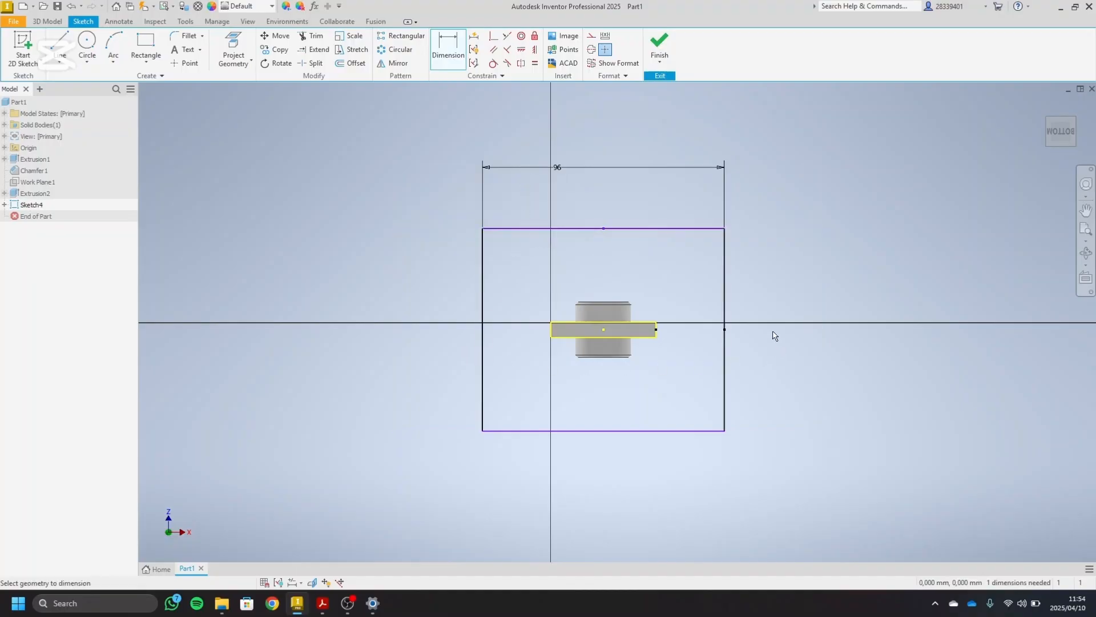
{"action": "left_click", "coordinate": [726, 300]}
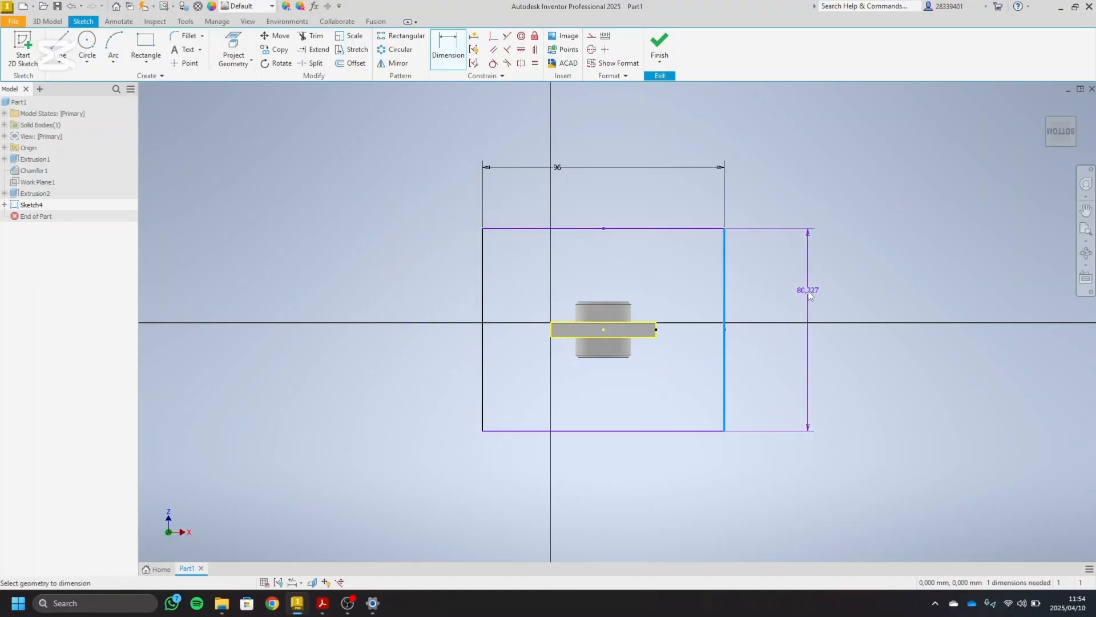
{"action": "left_click", "coordinate": [809, 295]}
{"action": "type", "text": "44"}
{"action": "key", "text": "Return"}
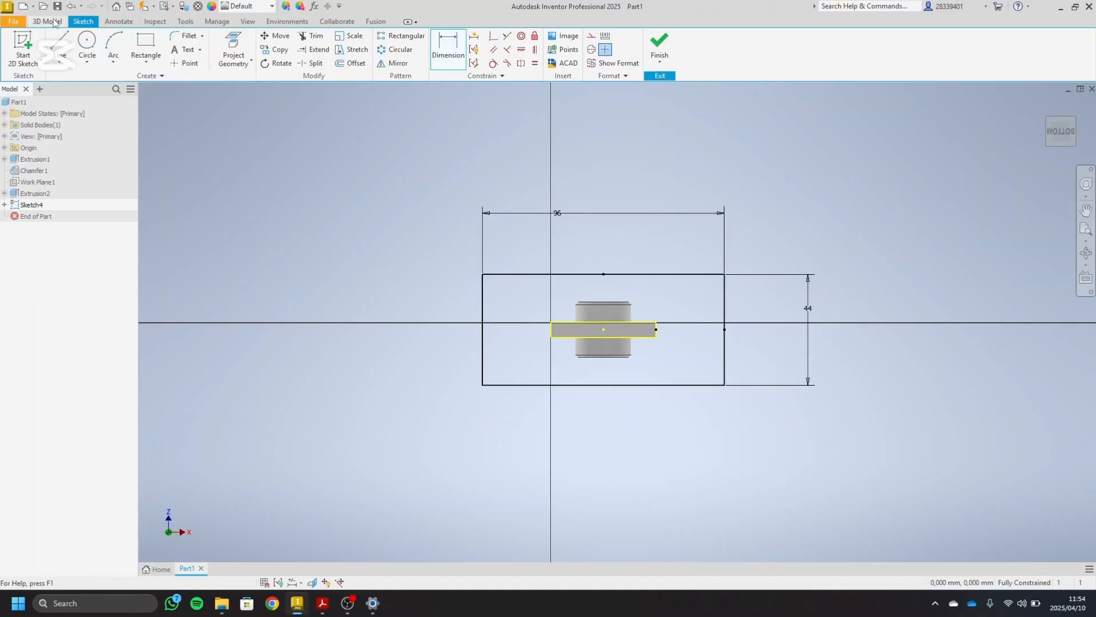
- Check the plate thickness in the drawing and extrude both rectangle regions 6 mm in one direction away from the upright, joined to the body
{"action": "left_click", "coordinate": [49, 22]}
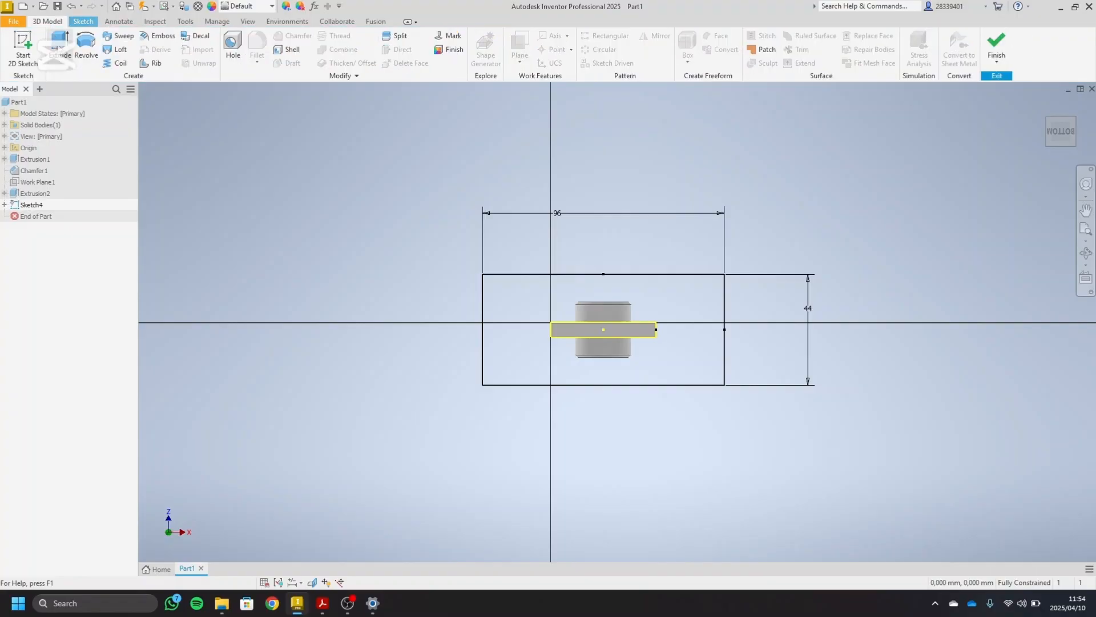
{"action": "left_click", "coordinate": [60, 46]}
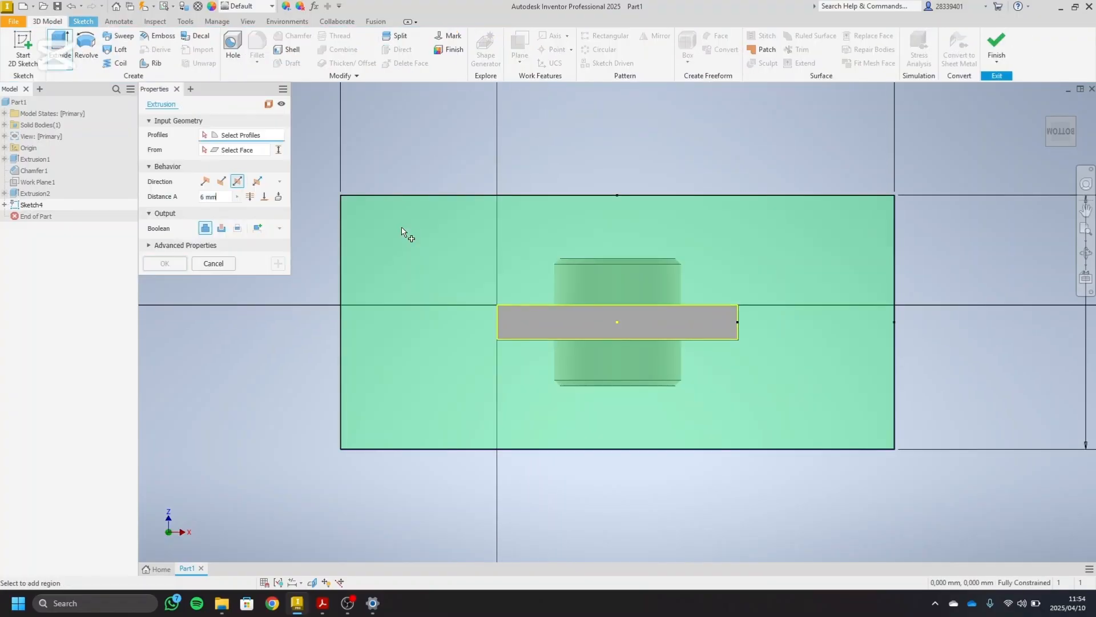
{"action": "left_click", "coordinate": [387, 237]}
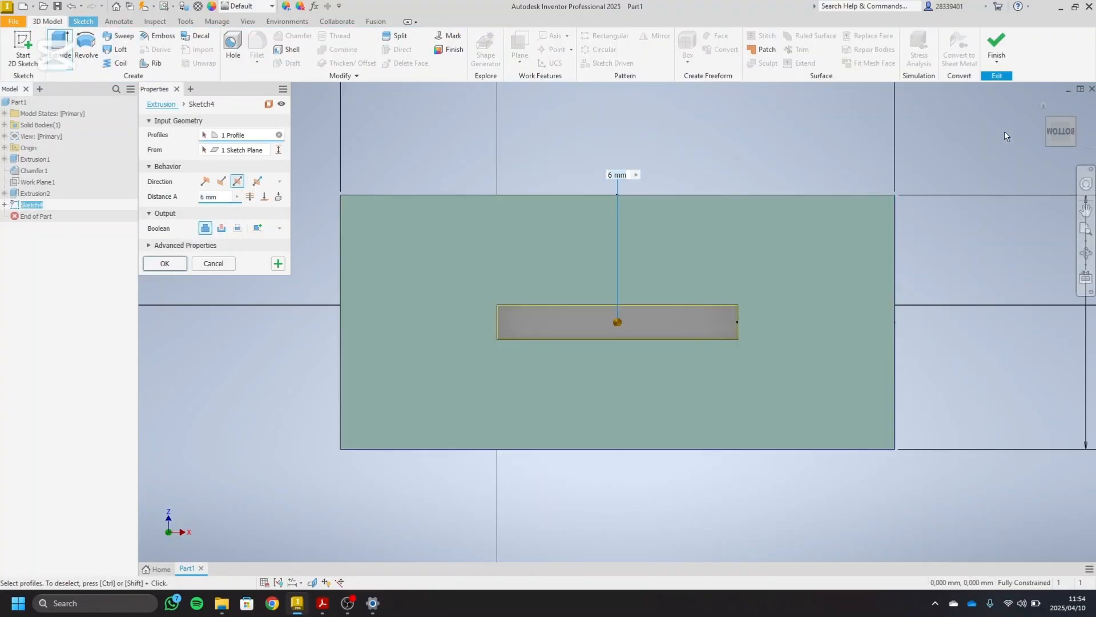
{"action": "left_click", "coordinate": [1066, 124]}
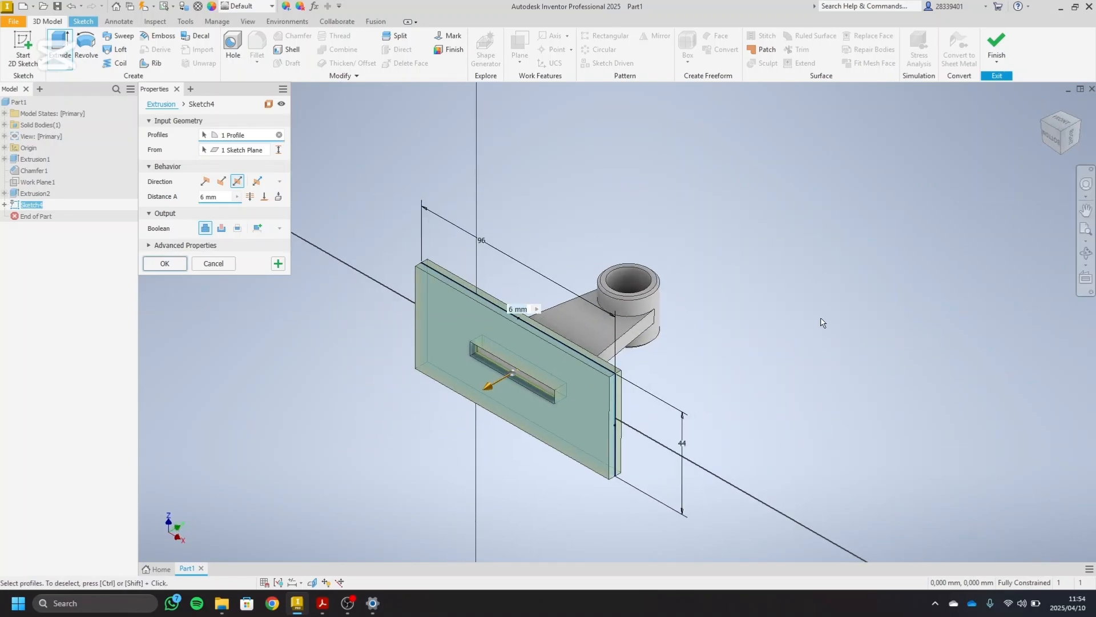
{"action": "left_click", "coordinate": [484, 355]}
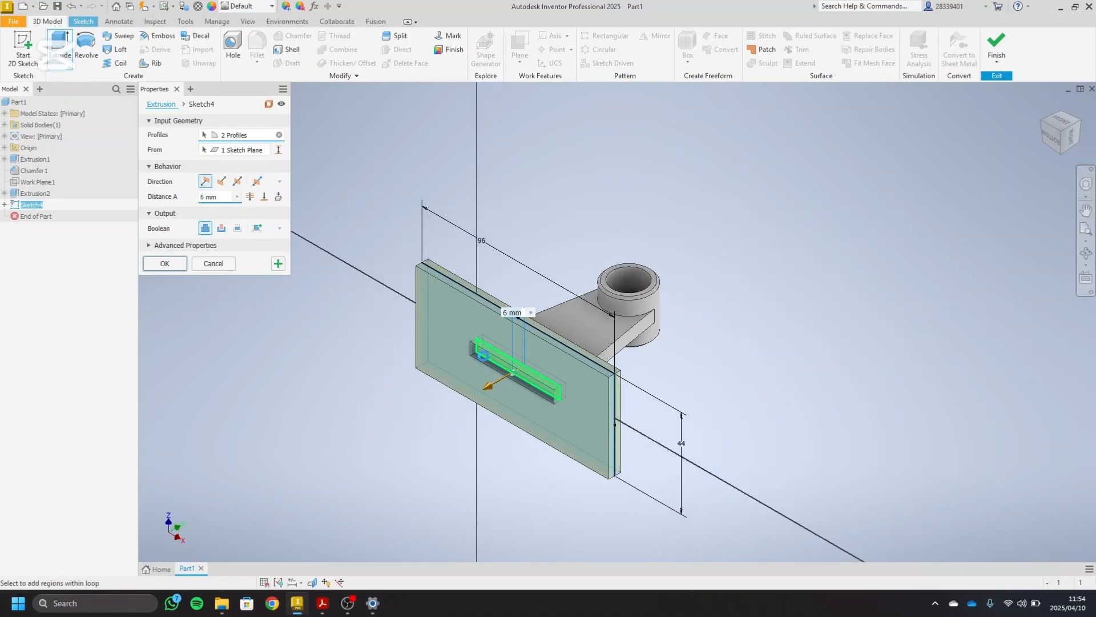
{"action": "left_click", "coordinate": [329, 606]}
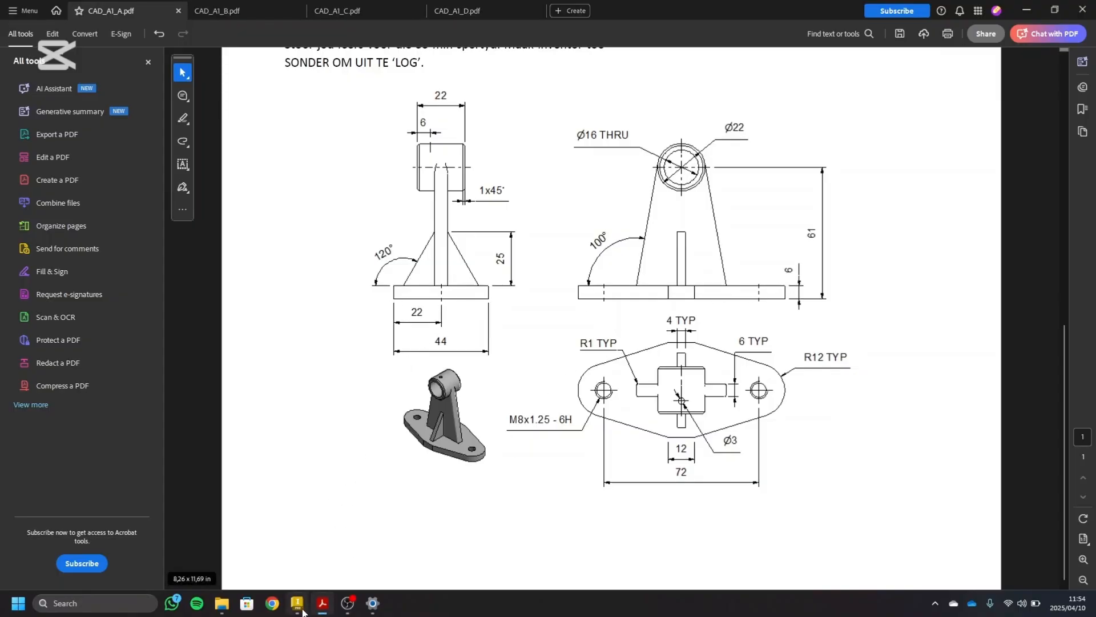
{"action": "left_click", "coordinate": [297, 603]}
{"action": "left_click", "coordinate": [173, 268]}
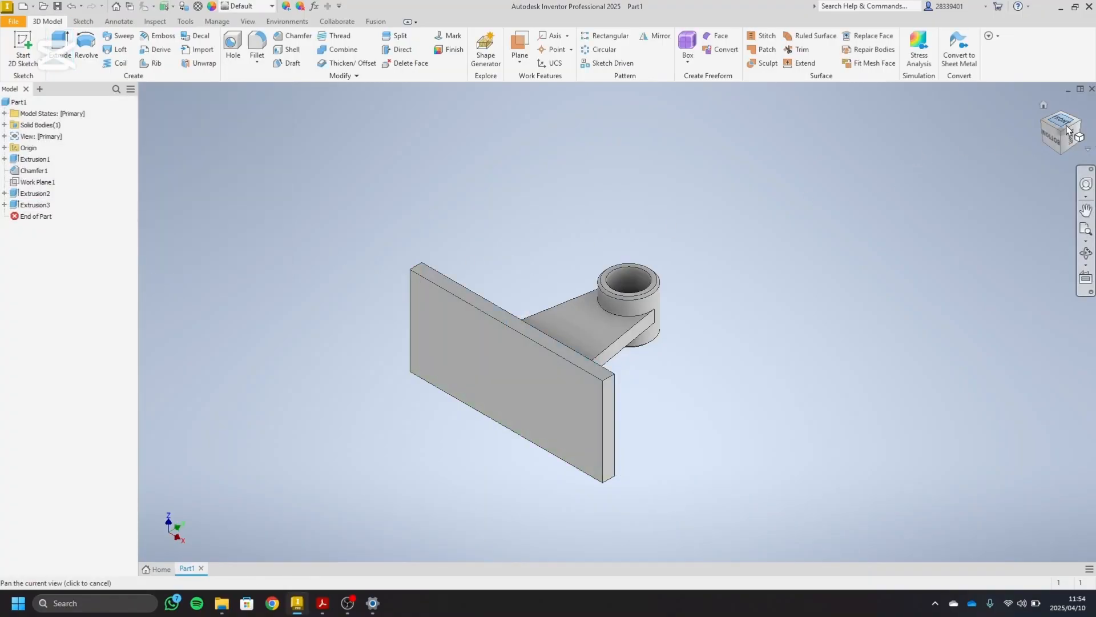
- Start a new sketch on the base plate's bottom face and project the face's outline into it
{"action": "left_click", "coordinate": [1053, 139]}
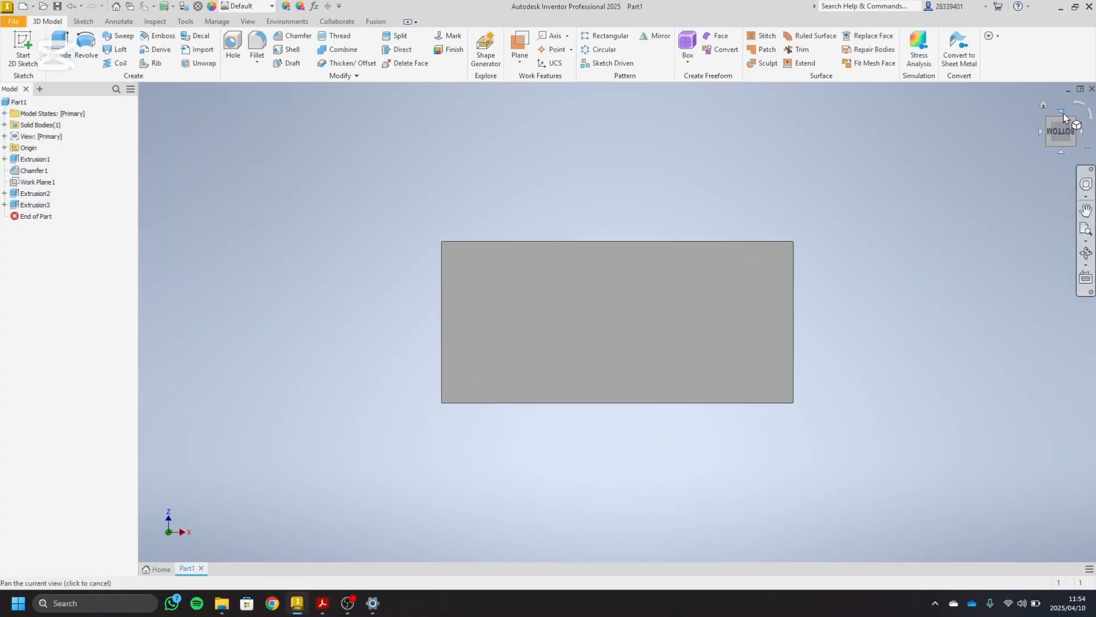
{"action": "left_click", "coordinate": [1072, 122]}
{"action": "left_click", "coordinate": [1072, 121]}
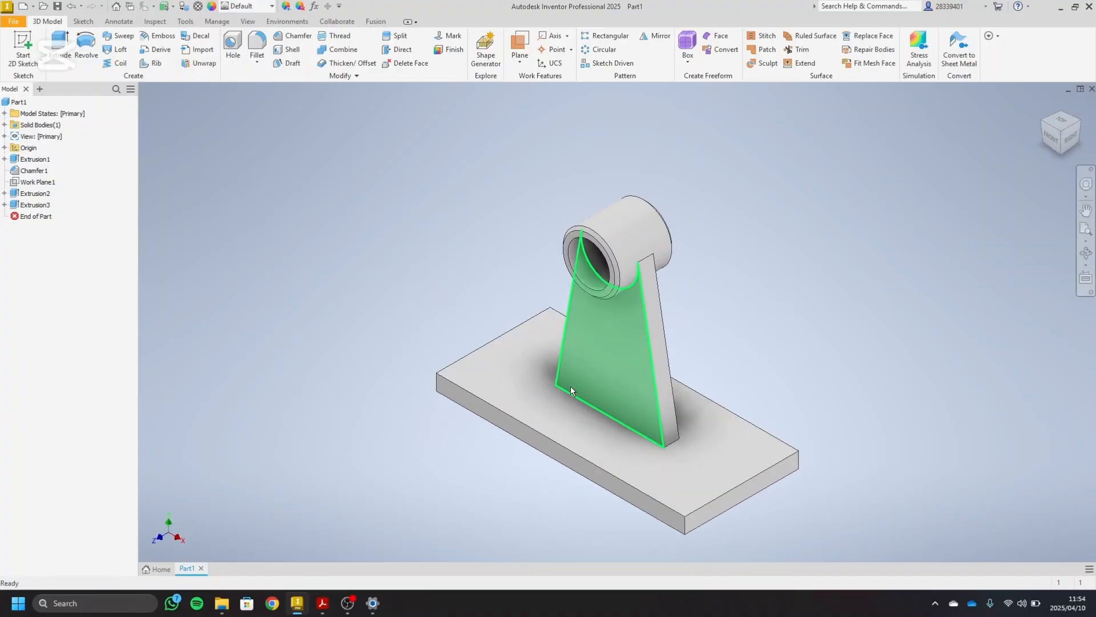
{"action": "left_click", "coordinate": [1052, 141]}
{"action": "left_click", "coordinate": [1061, 152]}
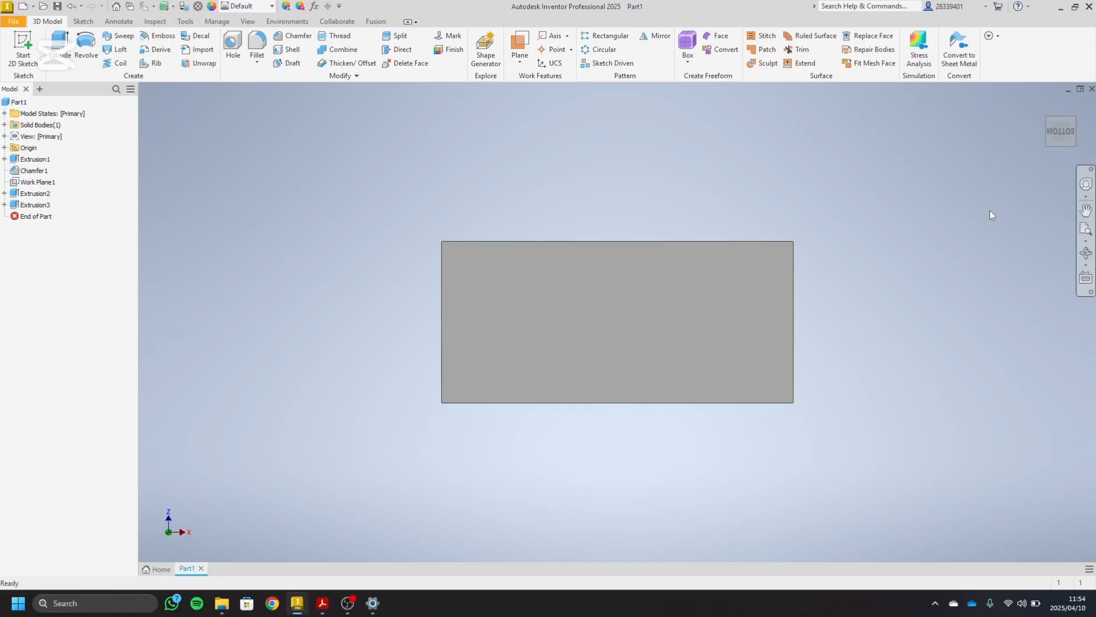
{"action": "left_click", "coordinate": [23, 46]}
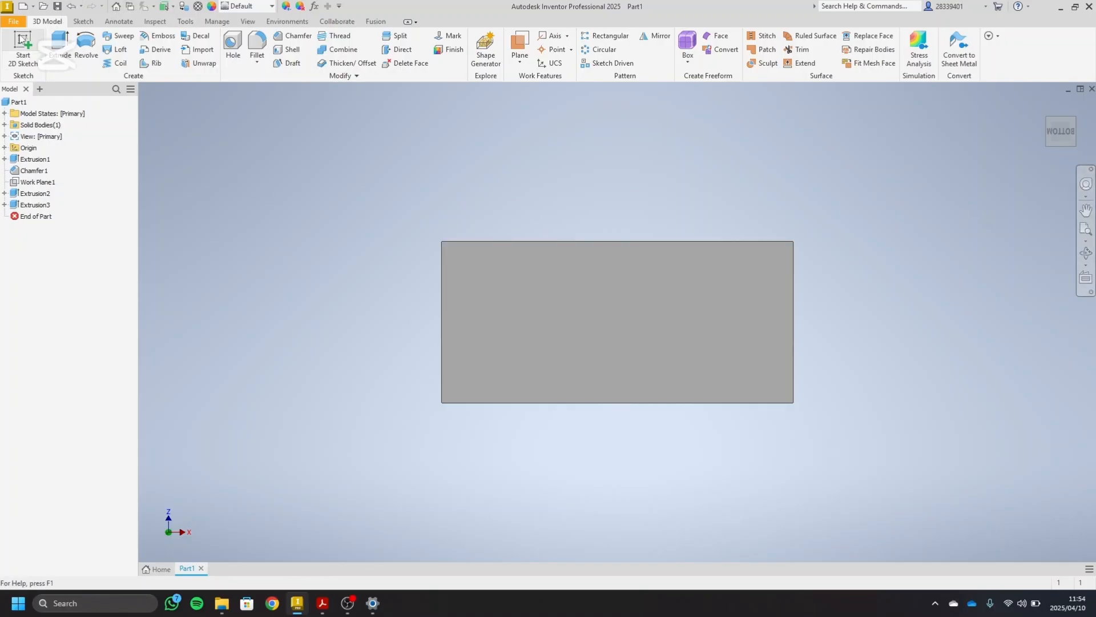
{"action": "left_click", "coordinate": [518, 346]}
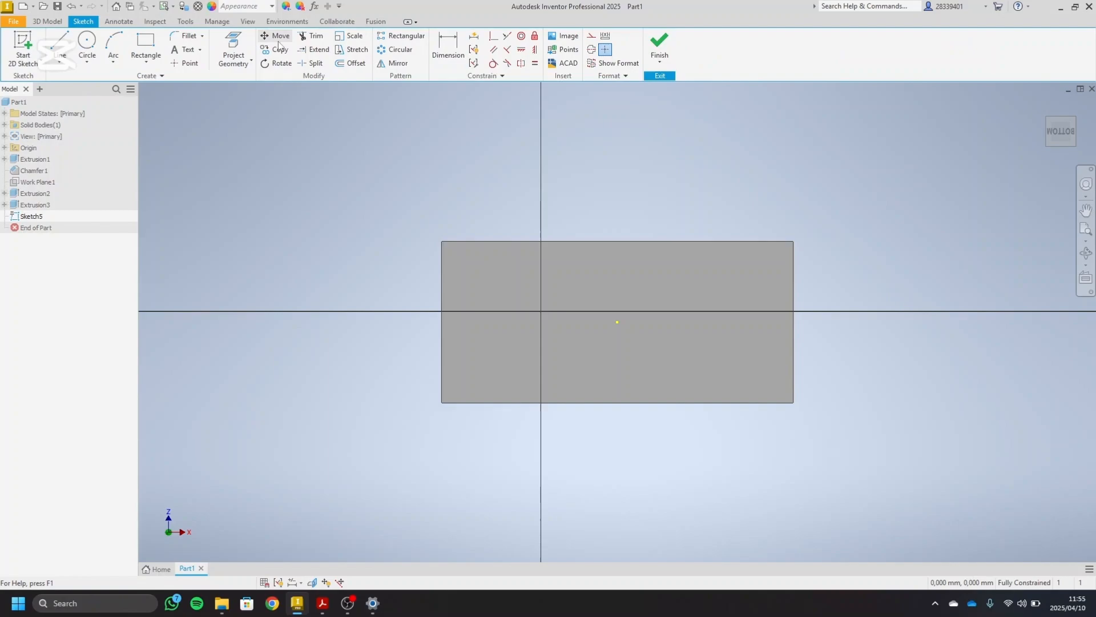
{"action": "left_click", "coordinate": [233, 48]}
{"action": "left_click", "coordinate": [624, 282]}
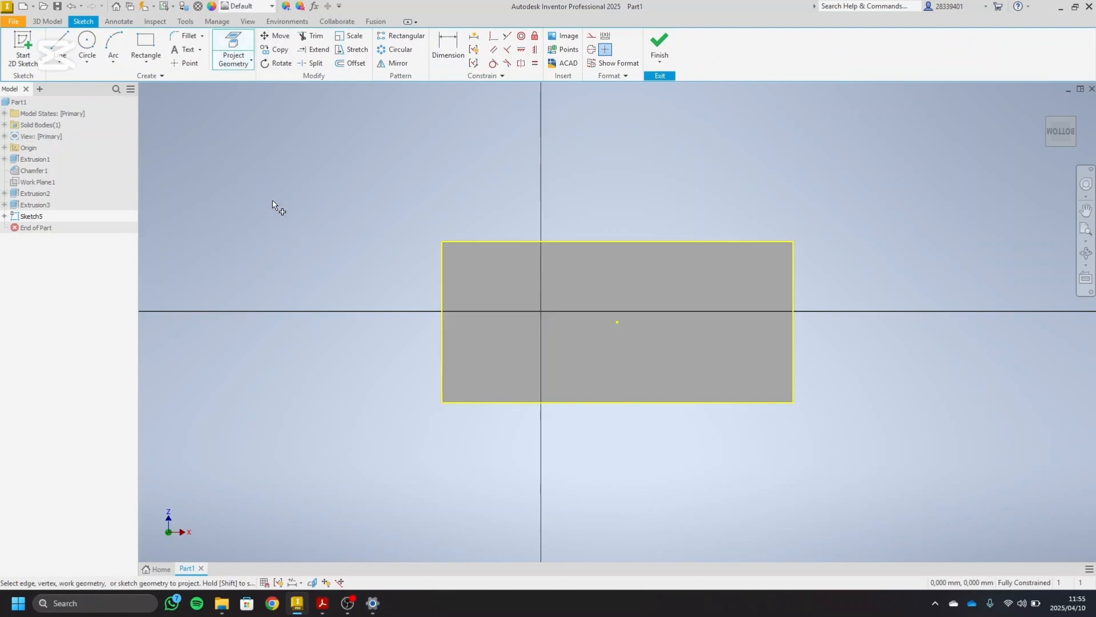
- Sketch a circle about 26 mm in diameter inside the projected outline, near its left short edge and level with the centre point
{"action": "left_click", "coordinate": [86, 41]}
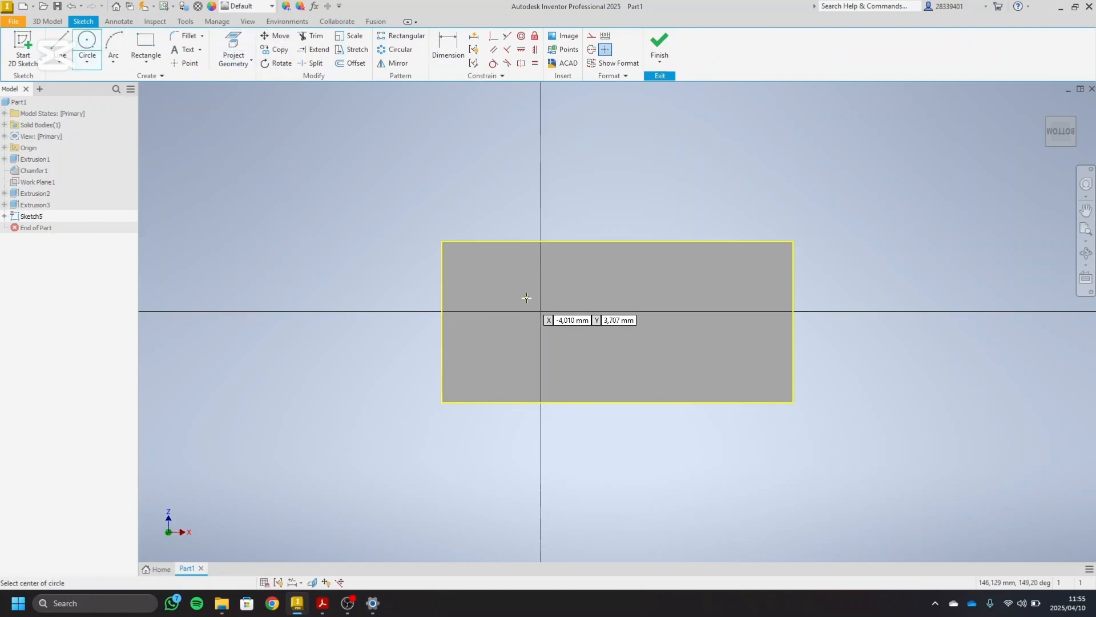
{"action": "left_click", "coordinate": [501, 321]}
{"action": "left_click", "coordinate": [467, 291]}
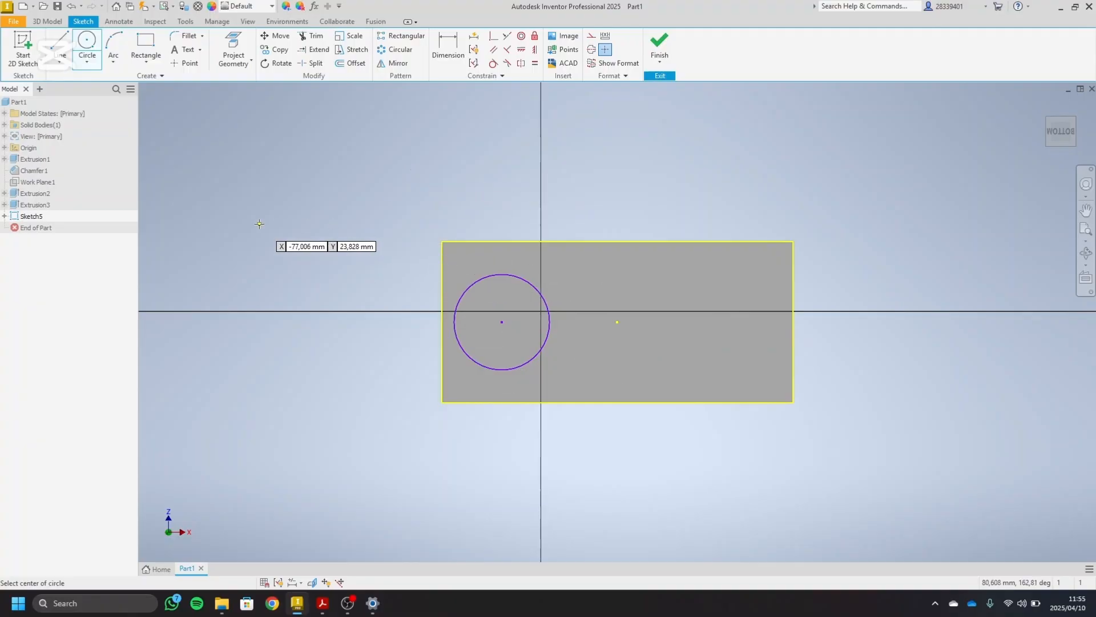
{"action": "right_click", "coordinate": [259, 223]}
{"action": "left_click", "coordinate": [311, 226]}
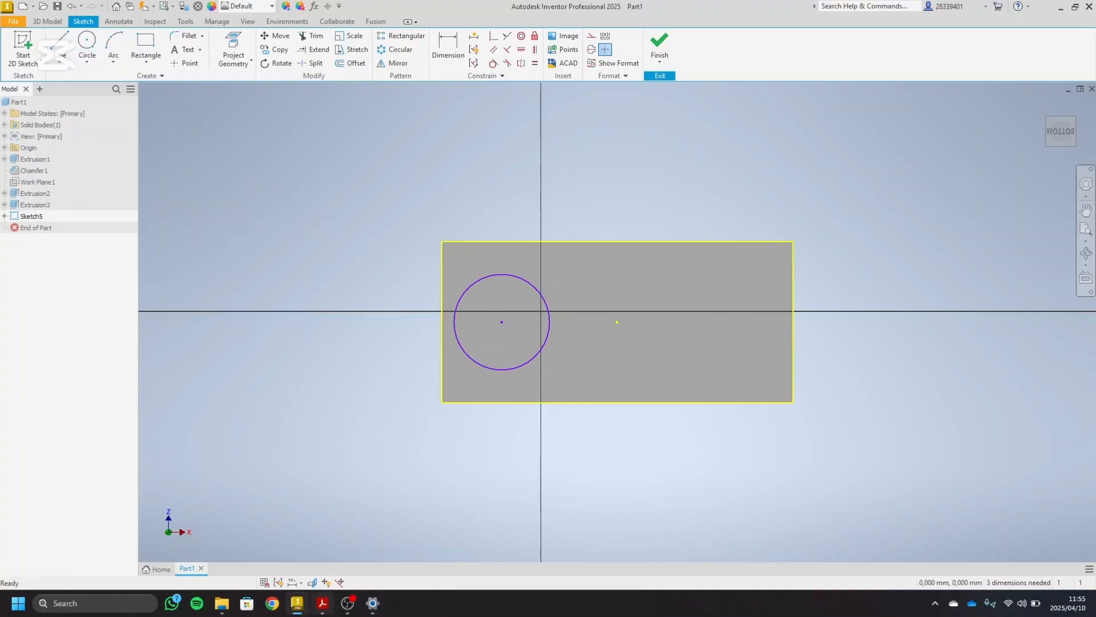
- Check the plate's end radius in the CAD_A1_A drawing and dimension the circle's diameter to 24 mm in Inventor
{"action": "left_click", "coordinate": [323, 603]}
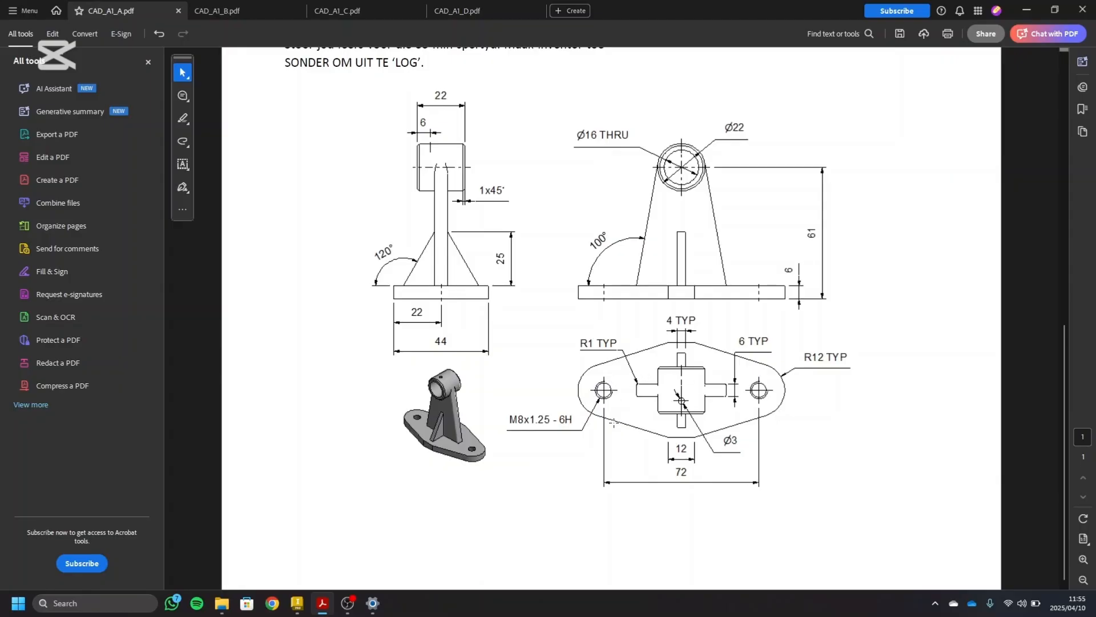
{"action": "left_click", "coordinate": [297, 603]}
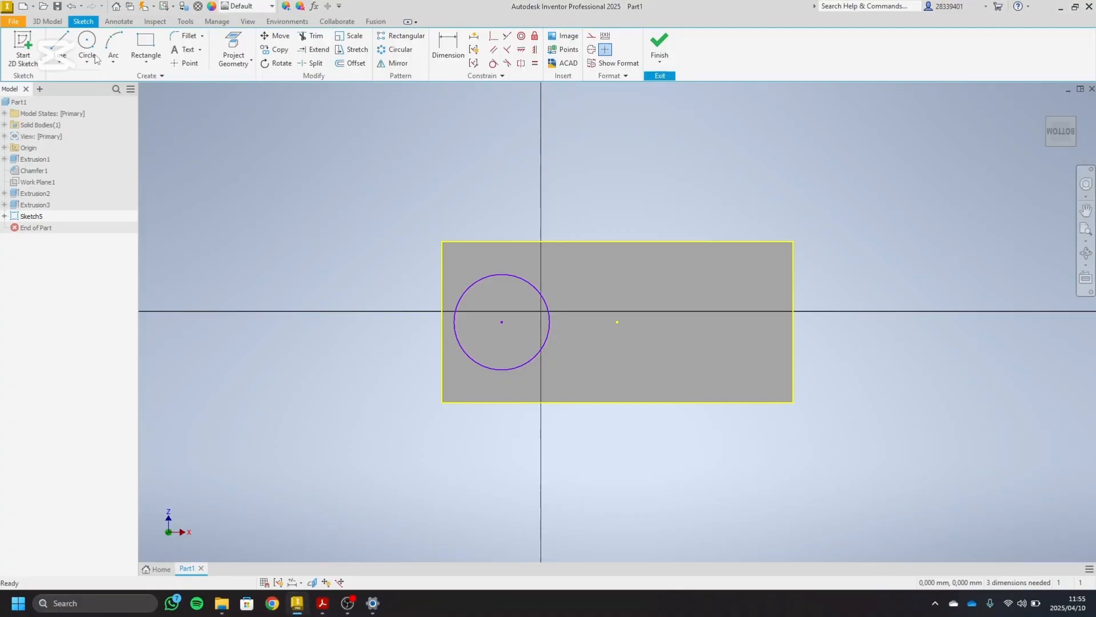
{"action": "left_click", "coordinate": [448, 47]}
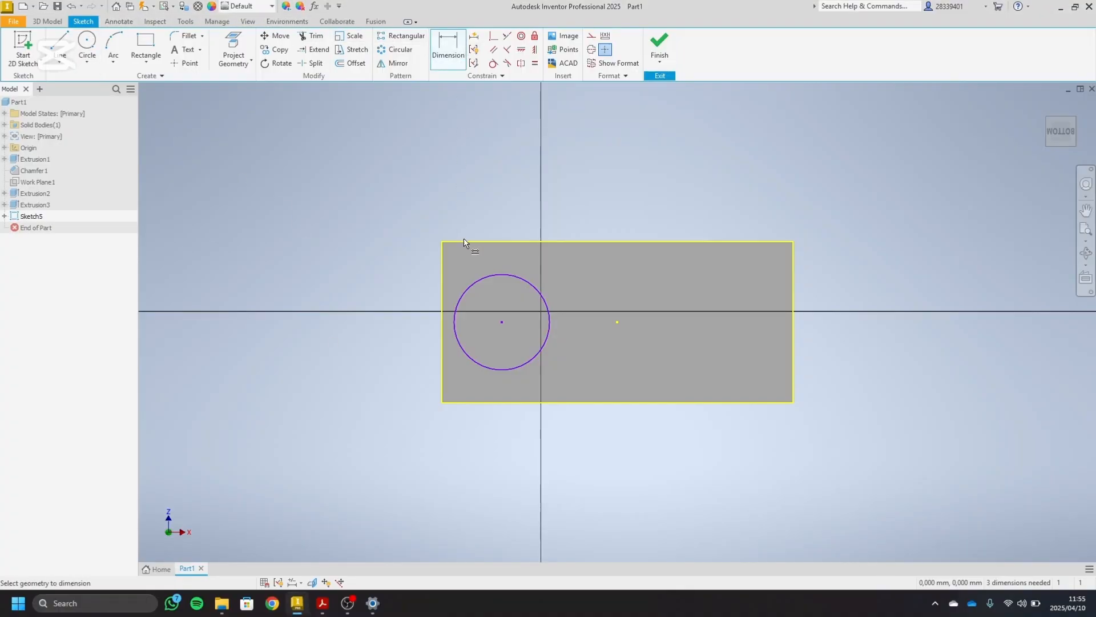
{"action": "left_click", "coordinate": [475, 282]}
{"action": "left_click", "coordinate": [408, 227]}
{"action": "type", "text": "24"}
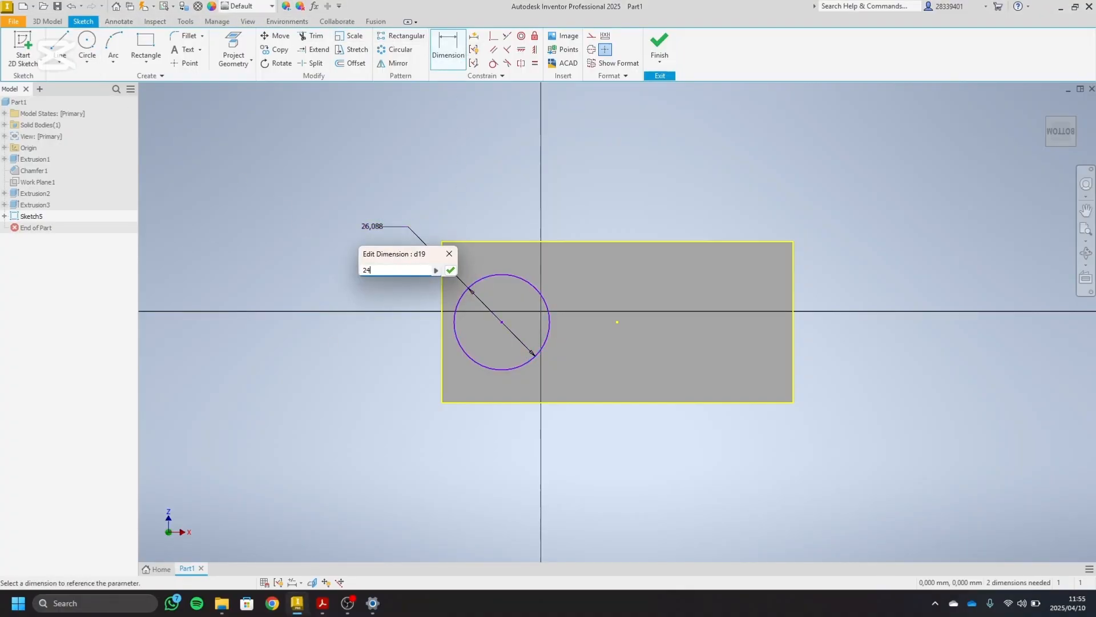
{"action": "key", "text": "Return"}
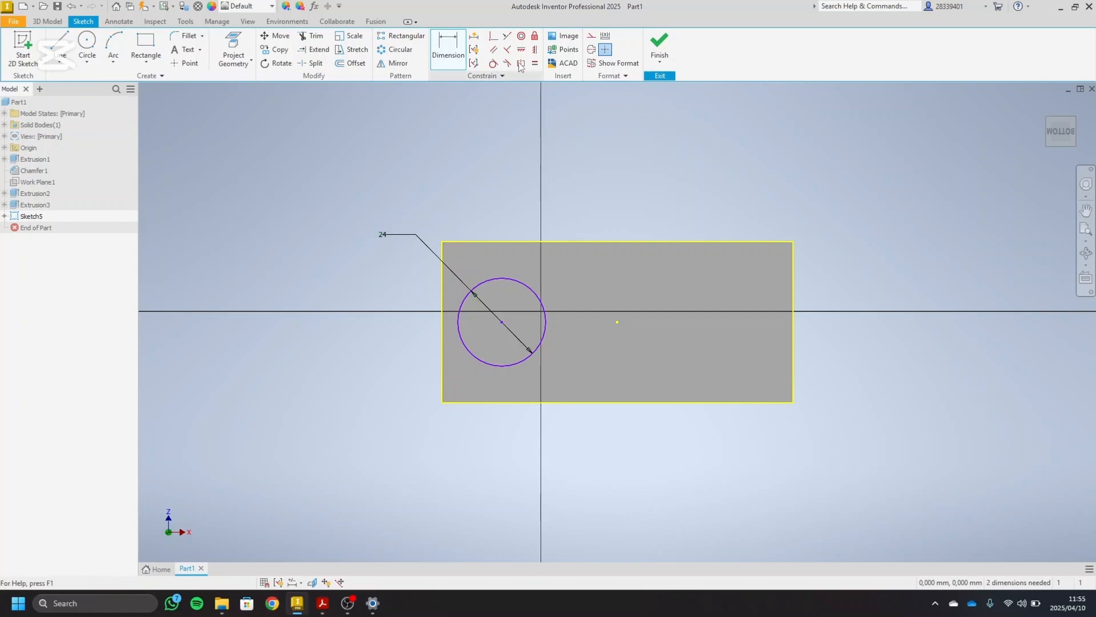
- Constrain the circle tangent to the left short edge of the projected outline
{"action": "left_click", "coordinate": [493, 63]}
{"action": "left_click", "coordinate": [457, 310]}
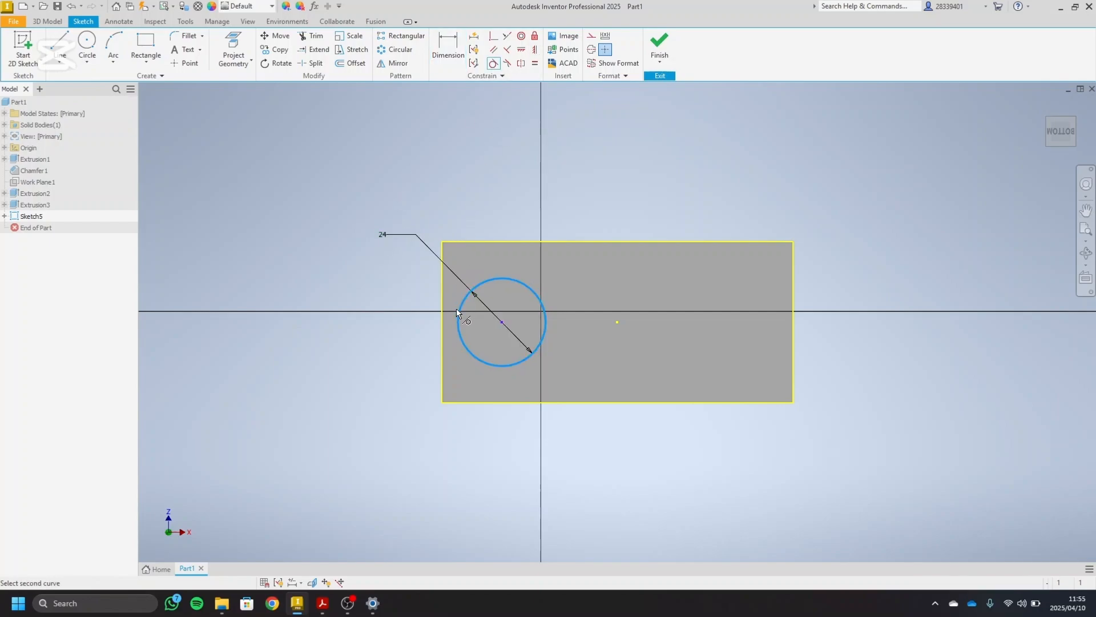
{"action": "left_click", "coordinate": [442, 321]}
{"action": "right_click", "coordinate": [318, 256]}
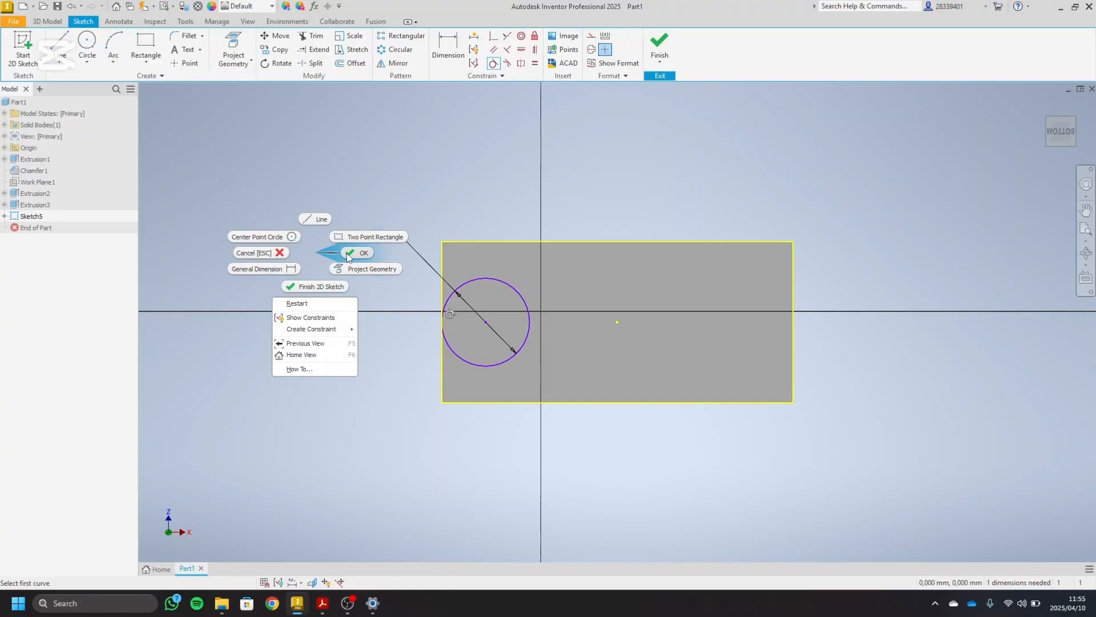
{"action": "left_click", "coordinate": [347, 252]}
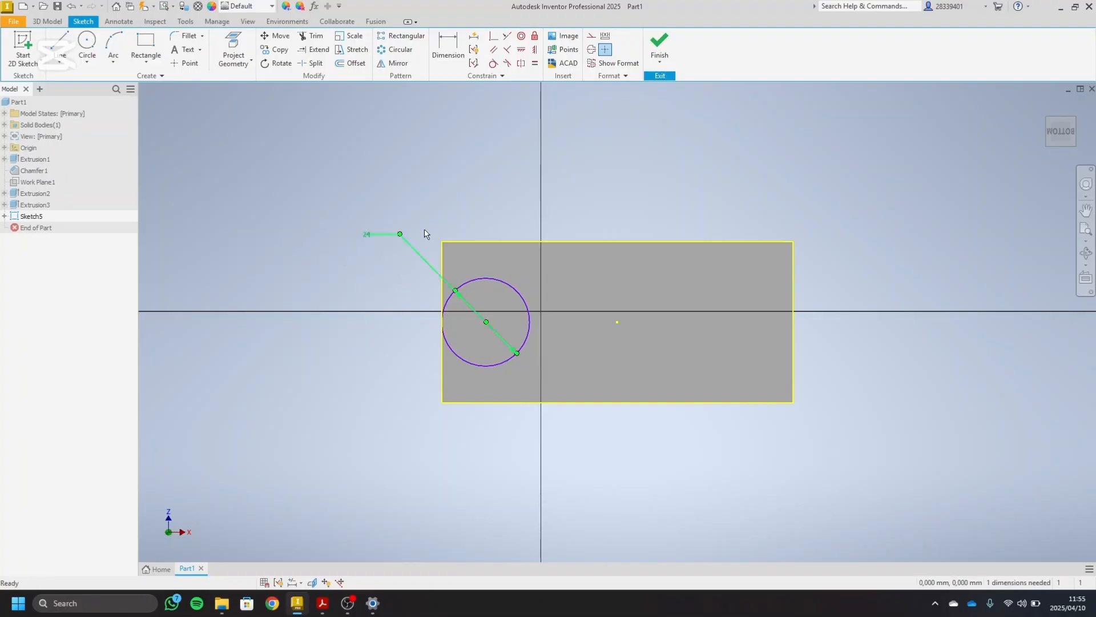
- Constrain the circle's centre horizontally in line with the projected centre point of the face
{"action": "left_click", "coordinate": [522, 50]}
{"action": "left_click", "coordinate": [487, 322]}
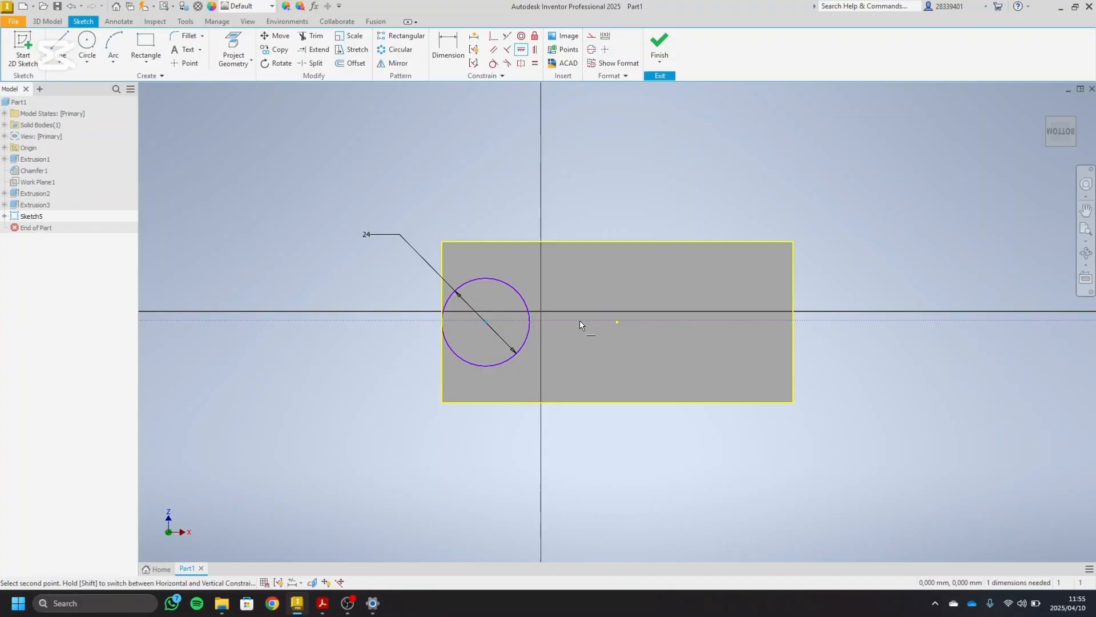
{"action": "left_click", "coordinate": [618, 323]}
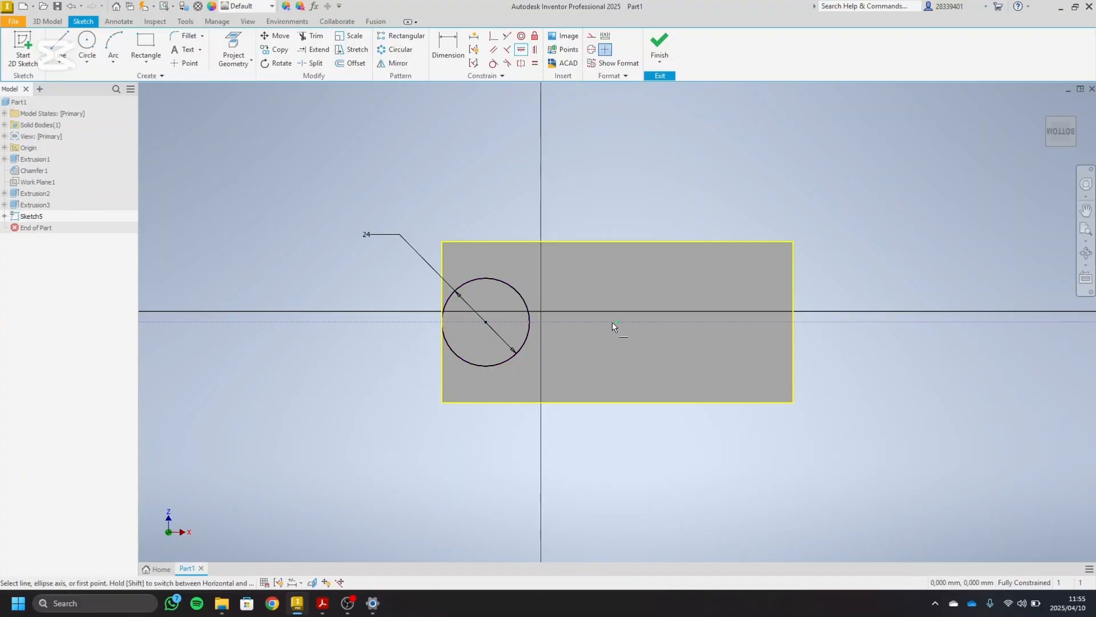
{"action": "right_click", "coordinate": [568, 215]}
{"action": "left_click", "coordinate": [602, 208]}
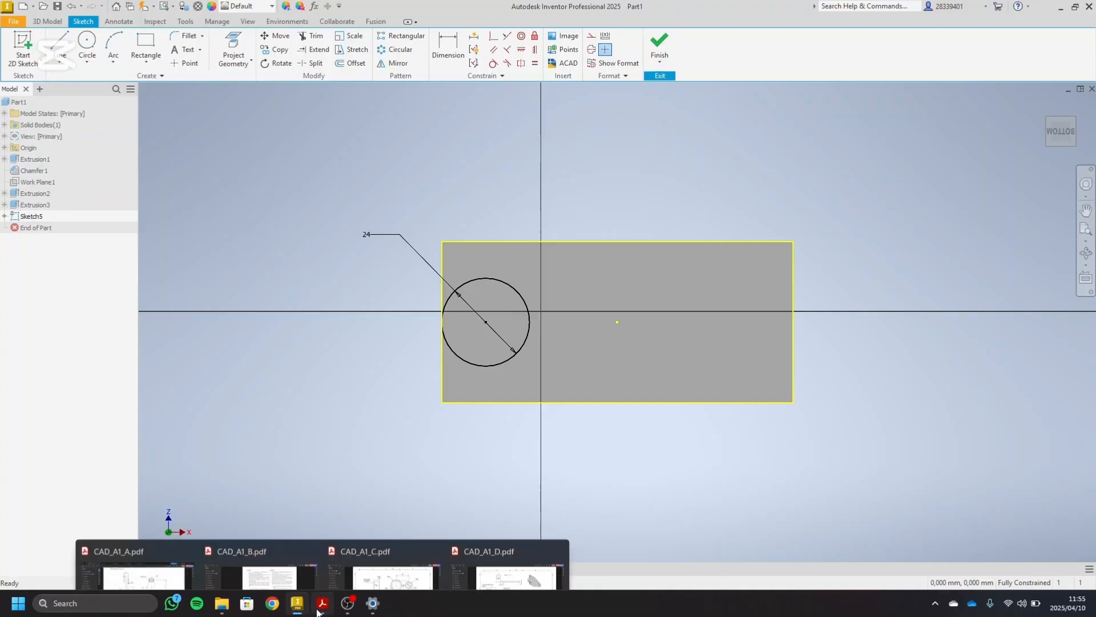
- Sketch a vertical line through the face's centre point, extending past both long edges of the outline
{"action": "left_click", "coordinate": [59, 46]}
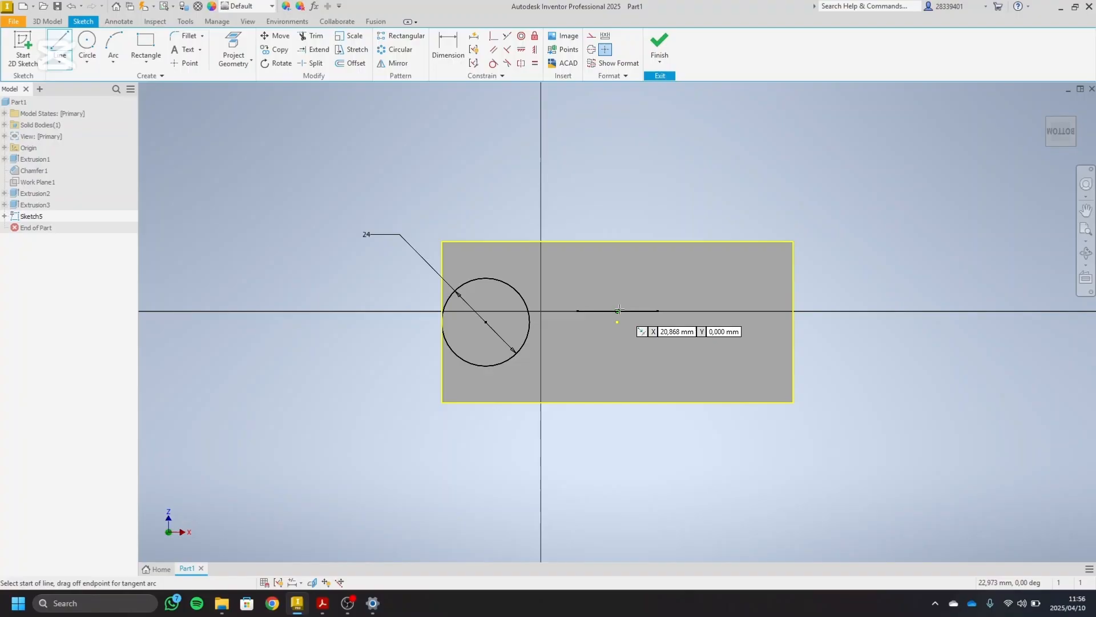
{"action": "left_click", "coordinate": [617, 223]}
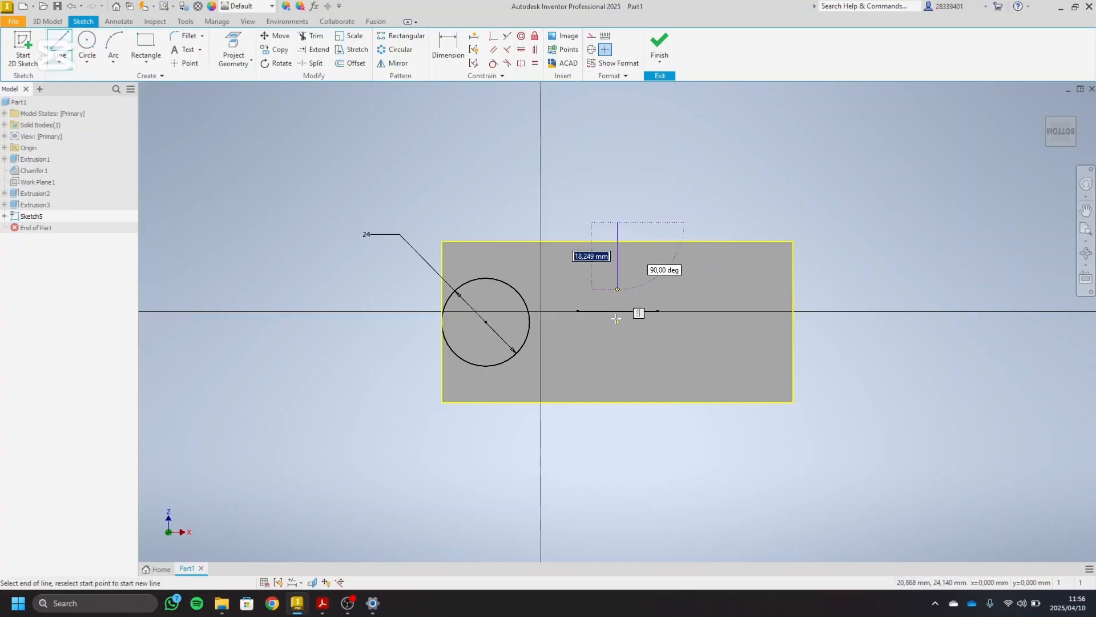
{"action": "left_click", "coordinate": [617, 457]}
{"action": "right_click", "coordinate": [651, 445]}
{"action": "left_click", "coordinate": [680, 447]}
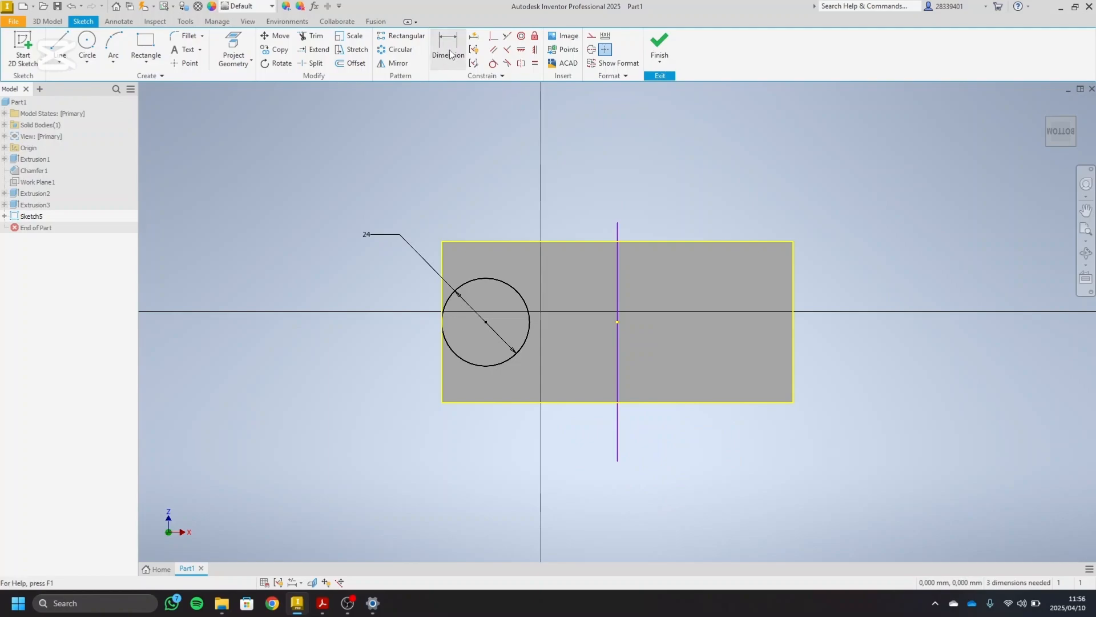
- Mirror the 24 mm circle about the vertical line to the opposite end of the plate
{"action": "left_click", "coordinate": [395, 63]}
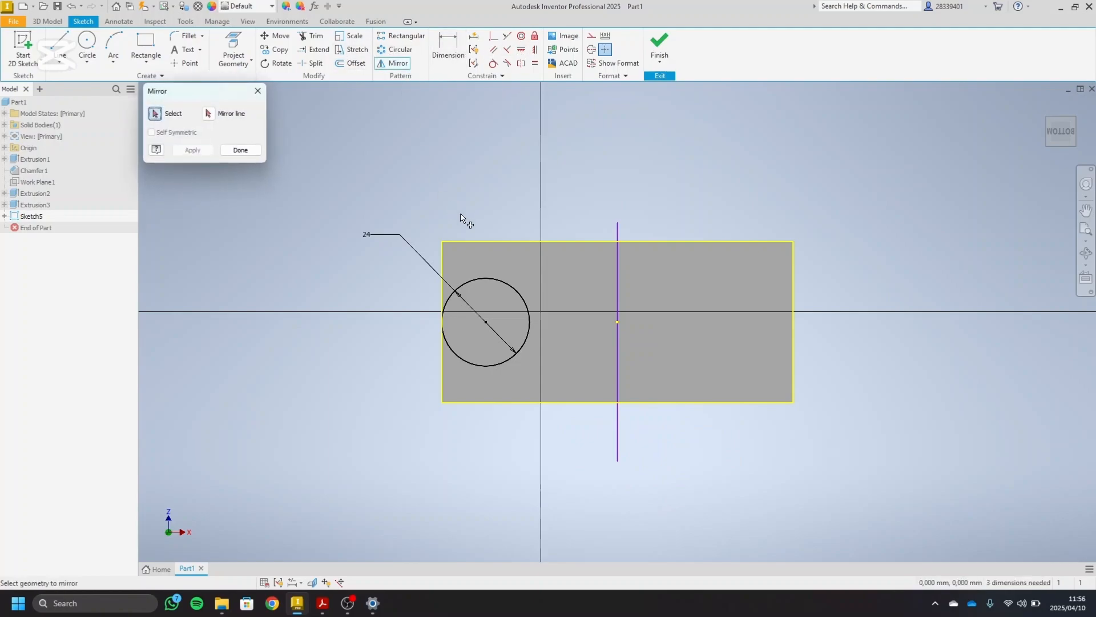
{"action": "left_click", "coordinate": [482, 279]}
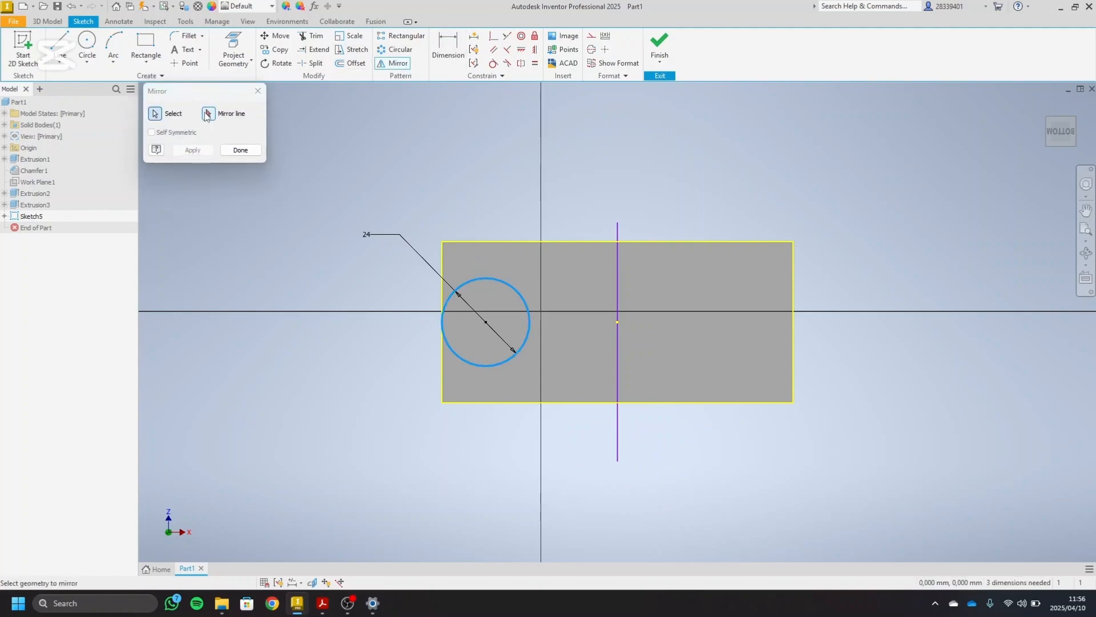
{"action": "left_click", "coordinate": [609, 230]}
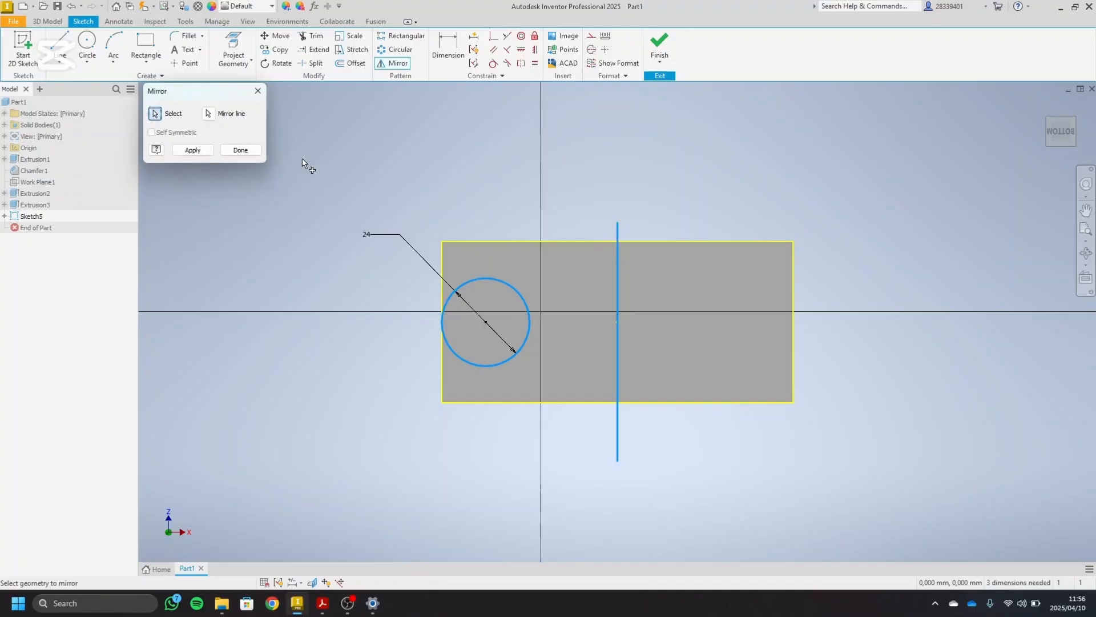
{"action": "left_click", "coordinate": [210, 152]}
{"action": "left_click", "coordinate": [240, 149]}
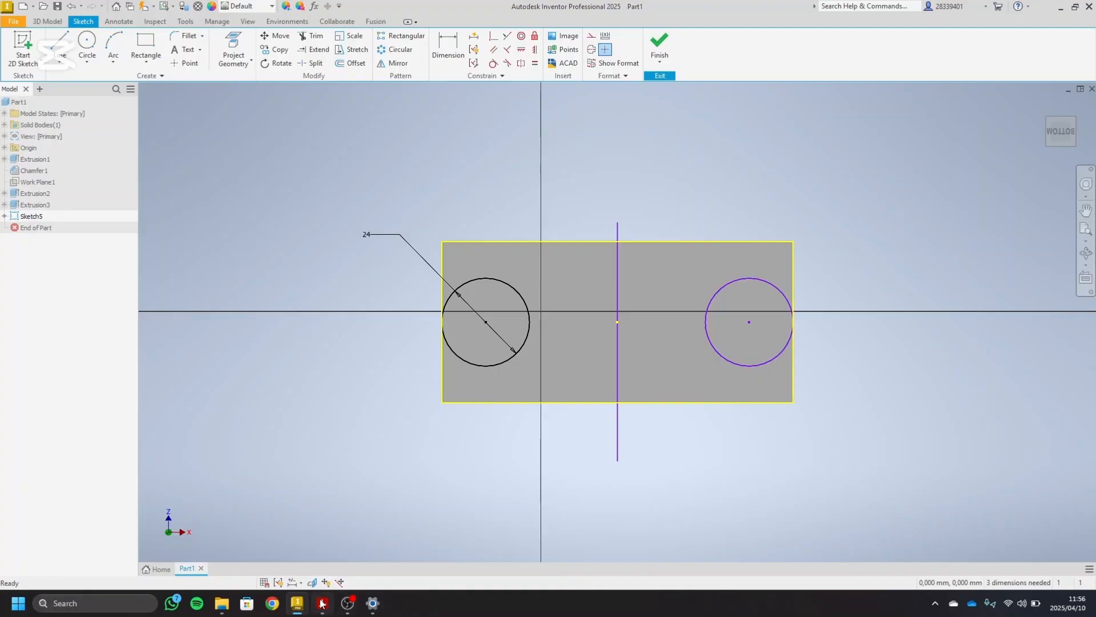
- Check the plate's outline in the CAD_A1_A drawing and undo the mirrored circle and the vertical line in Inventor
{"action": "left_click", "coordinate": [297, 606]}
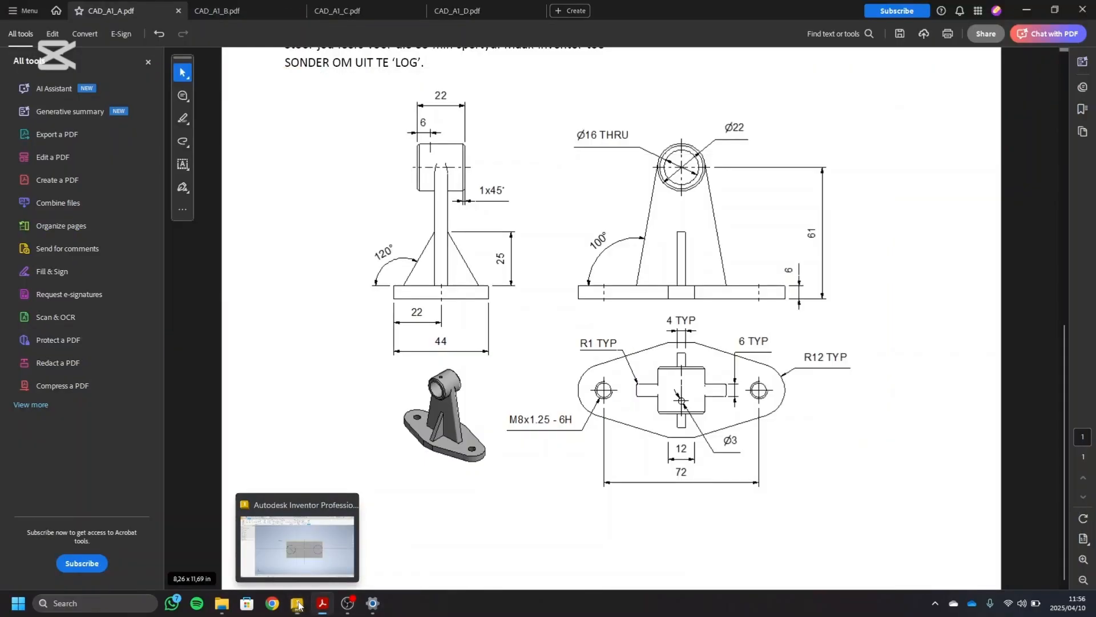
{"action": "left_click", "coordinate": [320, 608]}
{"action": "left_click", "coordinate": [321, 606]}
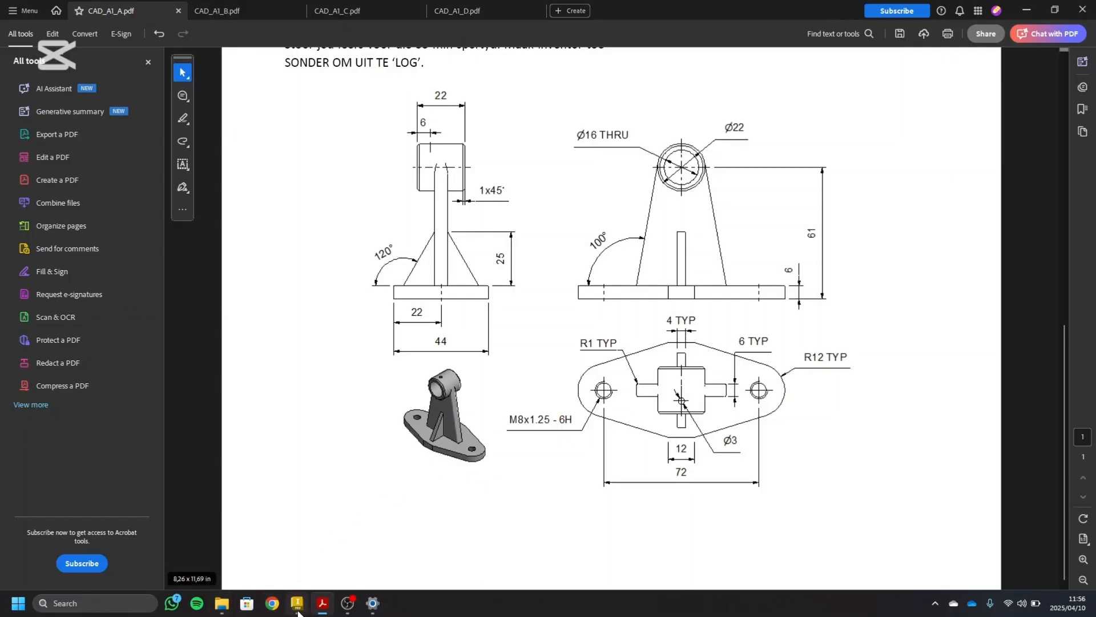
{"action": "left_click", "coordinate": [296, 603]}
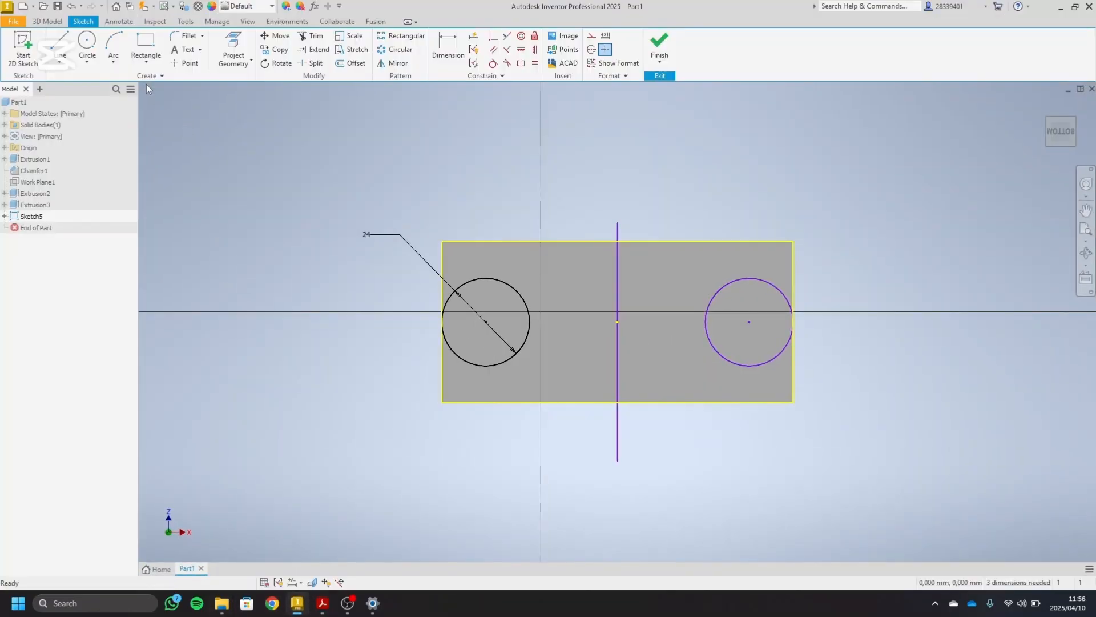
{"action": "left_click", "coordinate": [73, 7]}
{"action": "left_click", "coordinate": [73, 7]}
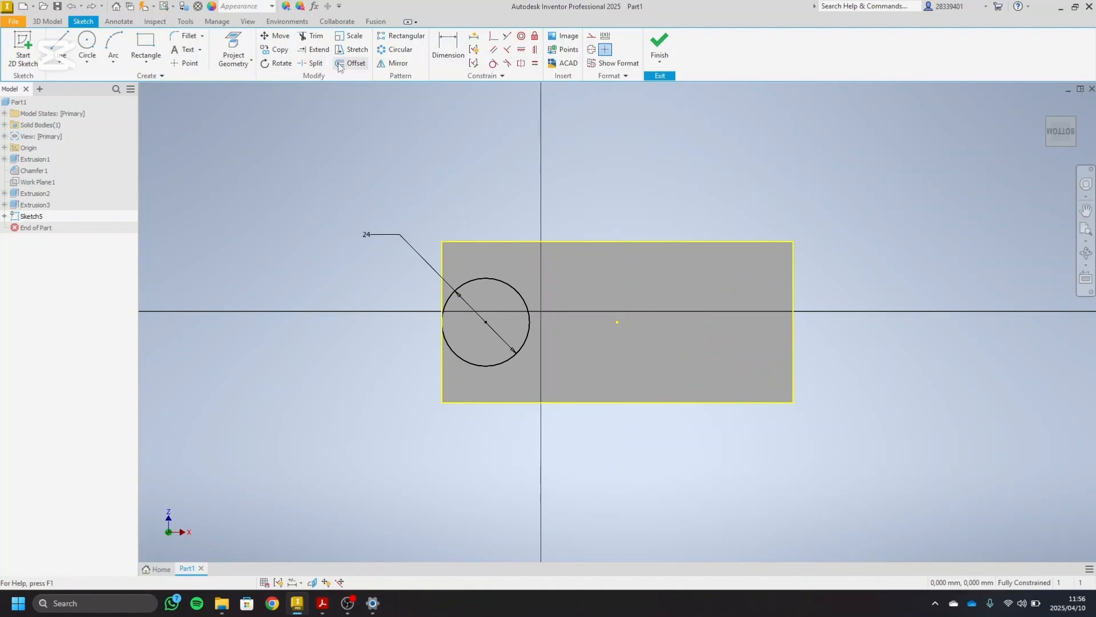
- Place two sketch points on the outline's lower long edge, one at its midpoint and one about 2 mm to its left
{"action": "left_click", "coordinate": [186, 62]}
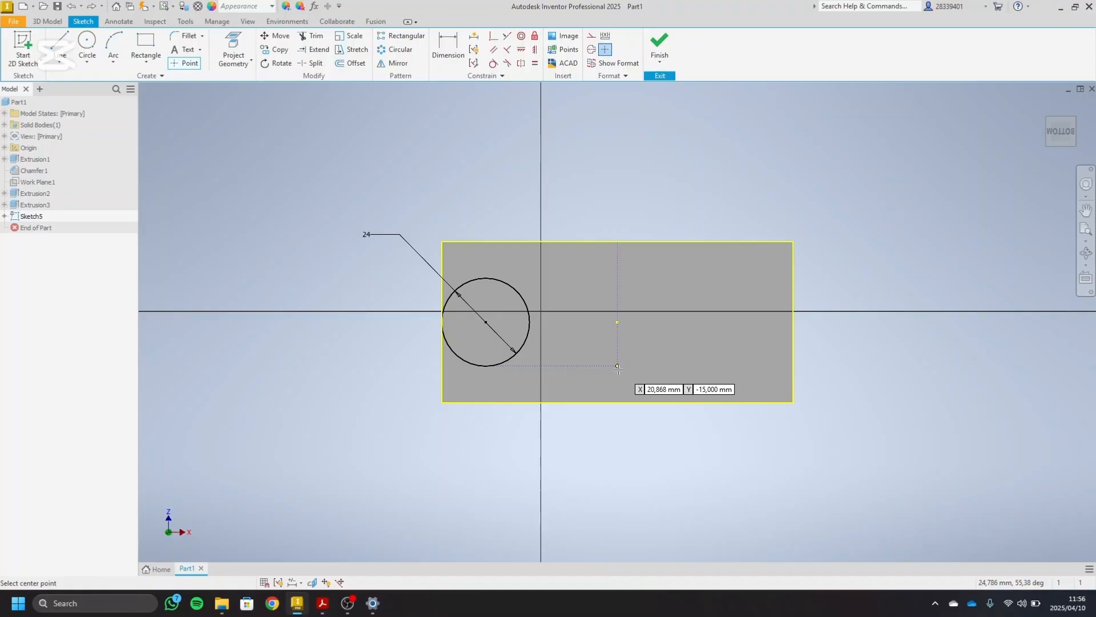
{"action": "right_click", "coordinate": [617, 403]}
{"action": "key", "text": "Escape"}
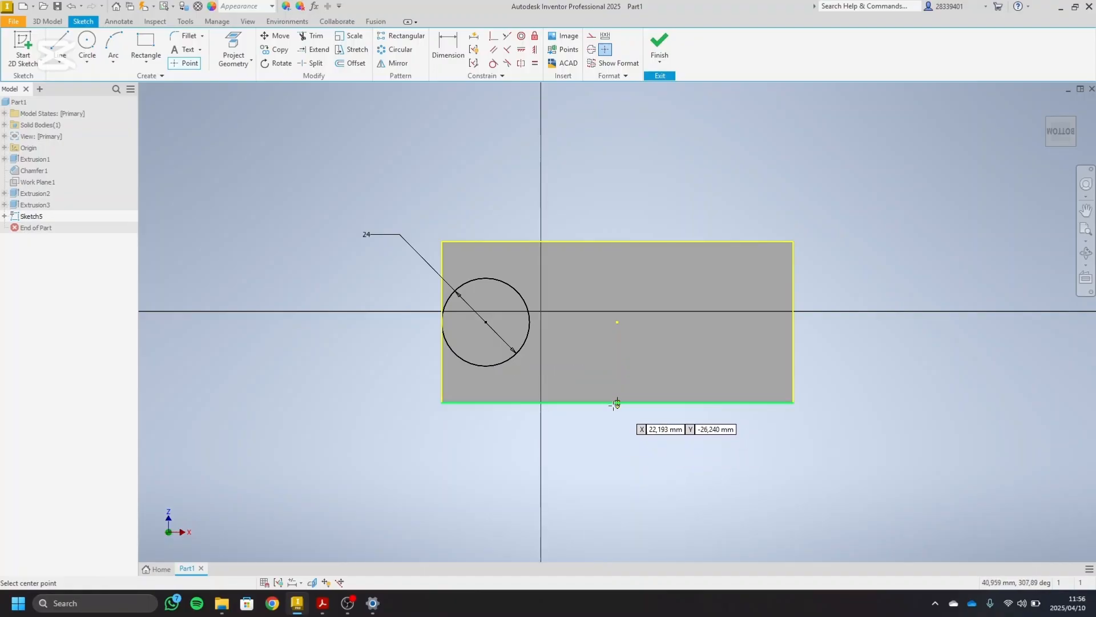
{"action": "scroll", "coordinate": [614, 400], "scroll_direction": "up", "scroll_amount": 5}
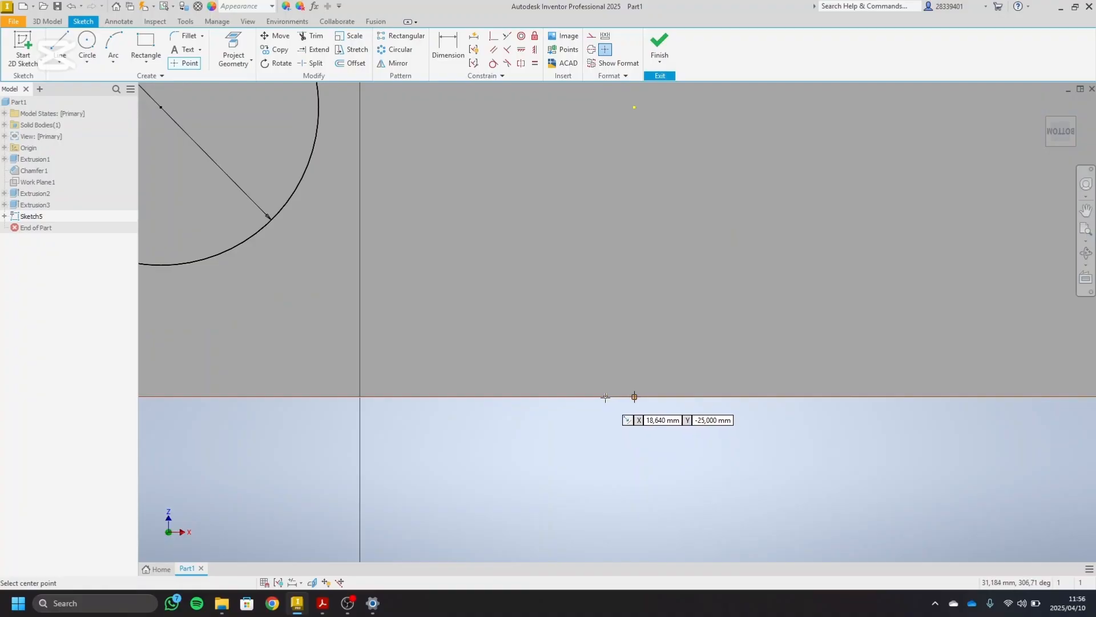
{"action": "left_click", "coordinate": [605, 397]}
{"action": "scroll", "coordinate": [610, 420], "scroll_direction": "down", "scroll_amount": 5}
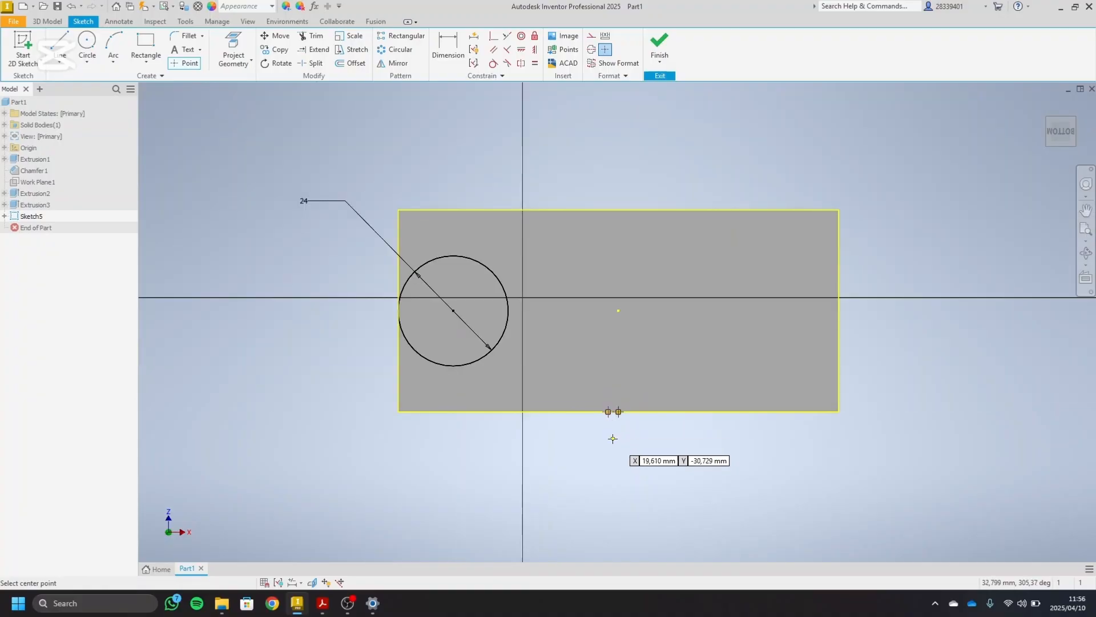
{"action": "right_click", "coordinate": [613, 438]}
{"action": "left_click", "coordinate": [649, 433]}
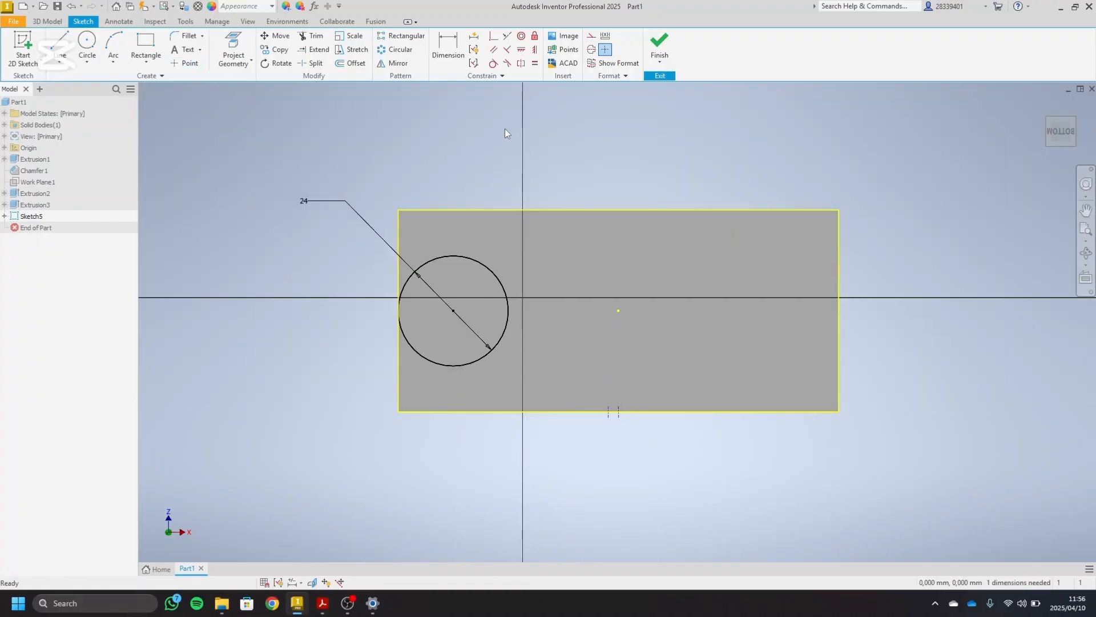
- Try to constrain the midpoint sketch point on the lower edge vertically in line with the face's centre point
{"action": "key", "text": "d"}
{"action": "left_click", "coordinate": [535, 49]}
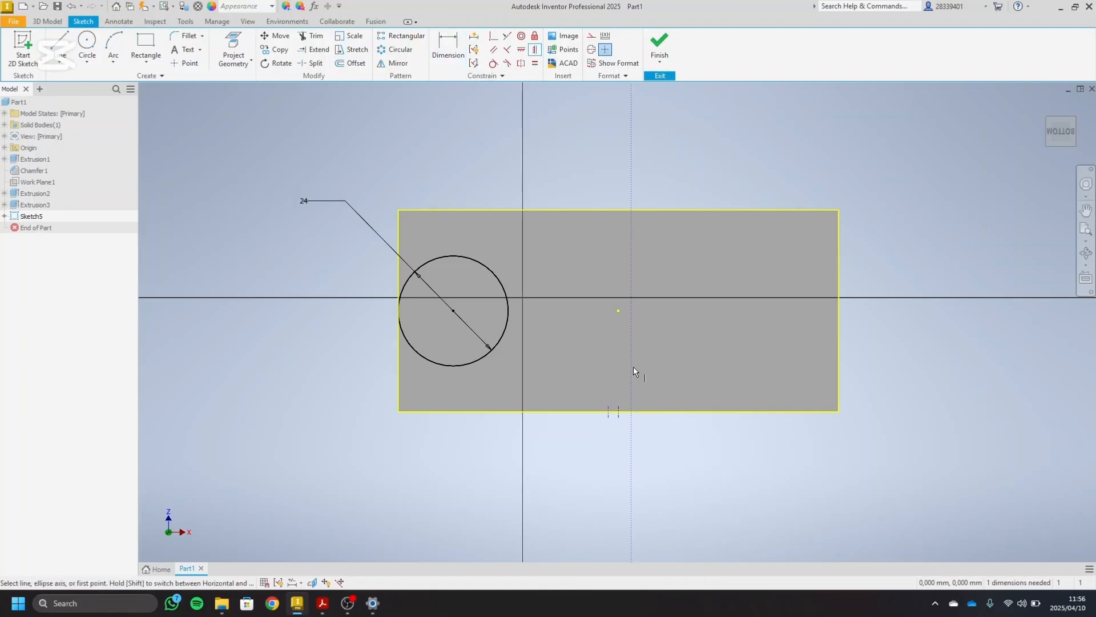
{"action": "scroll", "coordinate": [619, 410], "scroll_direction": "down", "scroll_amount": 5}
{"action": "left_click", "coordinate": [622, 410]}
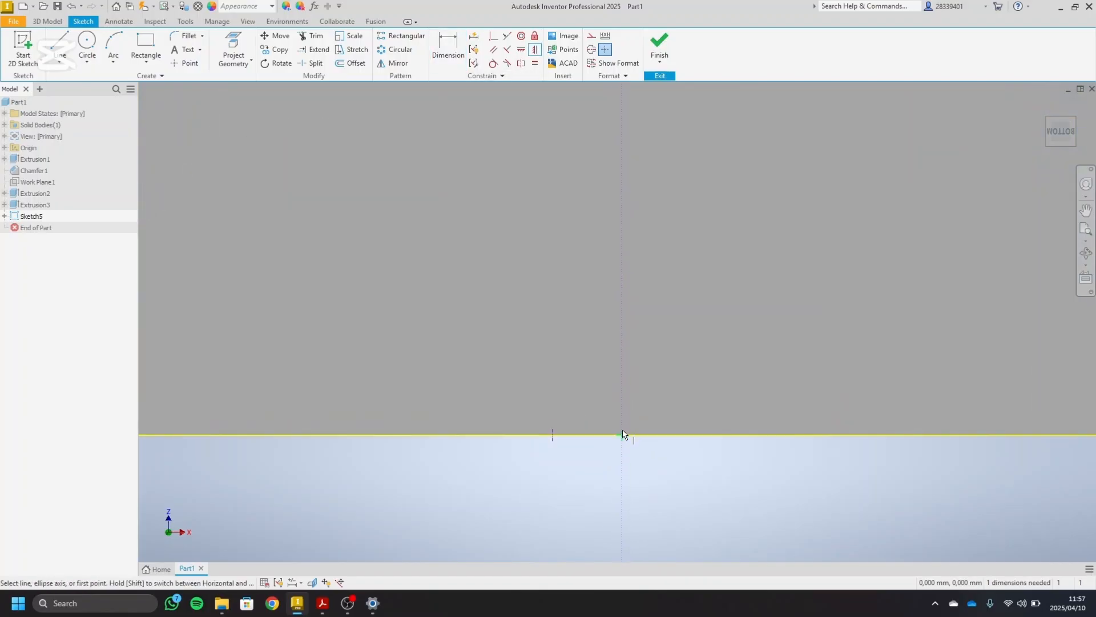
{"action": "scroll", "coordinate": [611, 359], "scroll_direction": "up", "scroll_amount": 5}
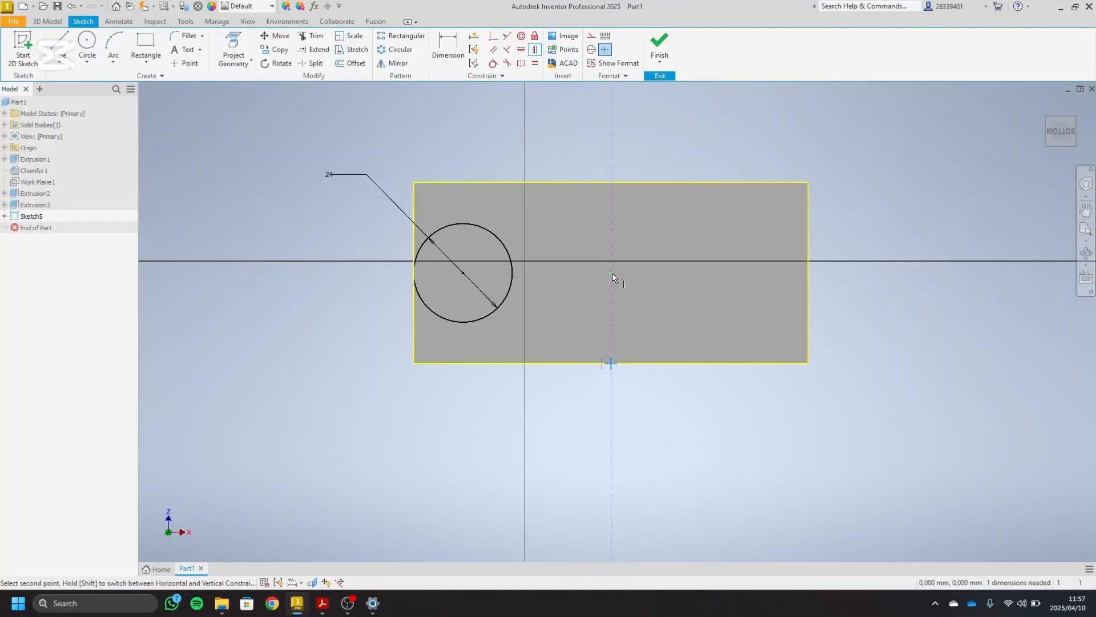
{"action": "left_click", "coordinate": [612, 273]}
{"action": "right_click", "coordinate": [612, 328]}
{"action": "left_click", "coordinate": [611, 284]}
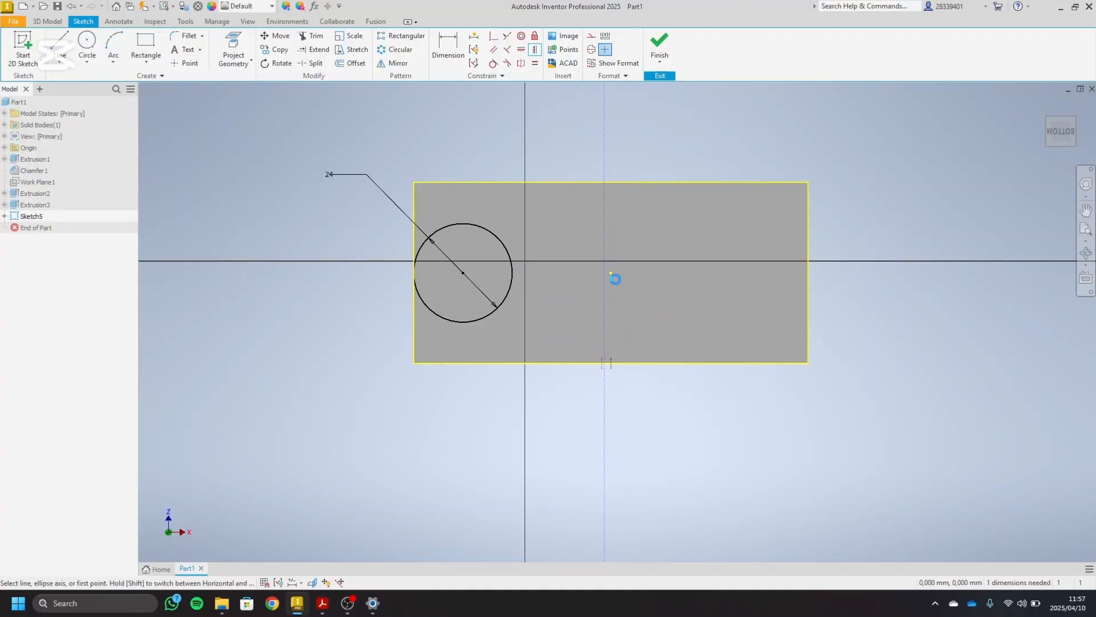
- Dimension the horizontal distance between the two sketch points on the lower long edge as 6 mm
{"action": "key", "text": "d"}
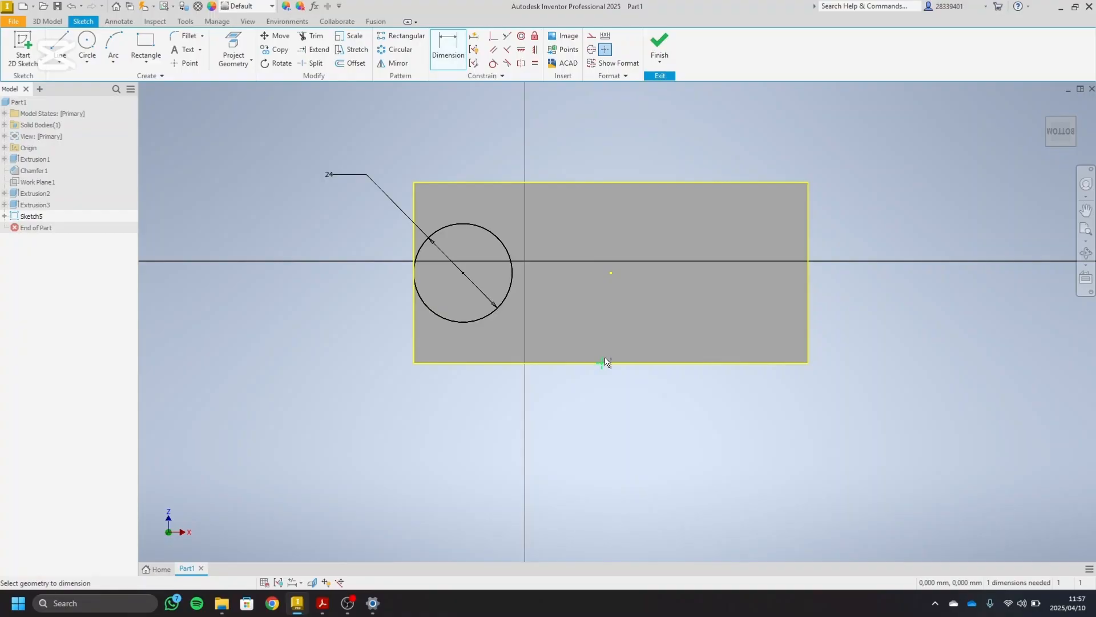
{"action": "left_click", "coordinate": [613, 363]}
{"action": "left_click", "coordinate": [600, 323]}
{"action": "type", "text": "6"}
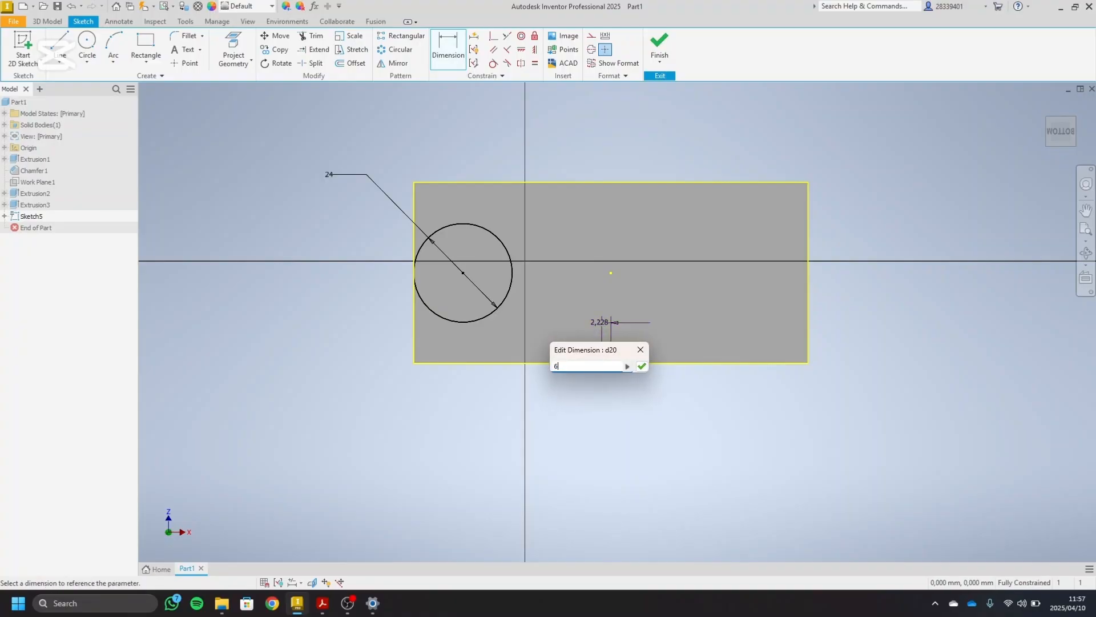
{"action": "key", "text": "Return"}
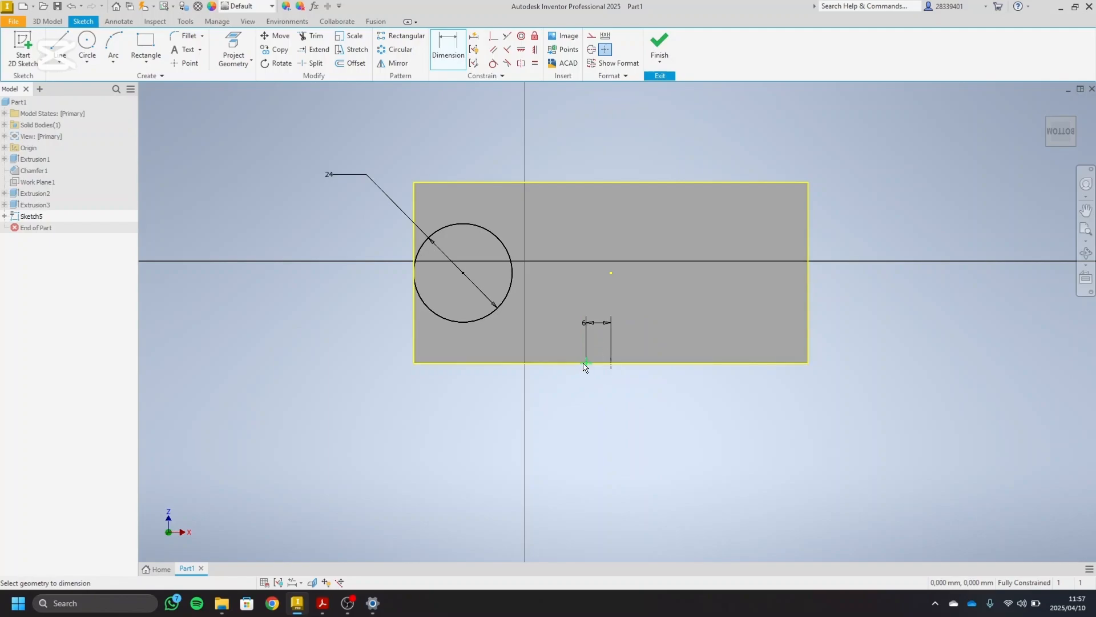
- Draw a sloping line from the offset sketch point on the lower edge, passing below the 24 mm circle to beyond the plate's end
{"action": "key", "text": "l"}
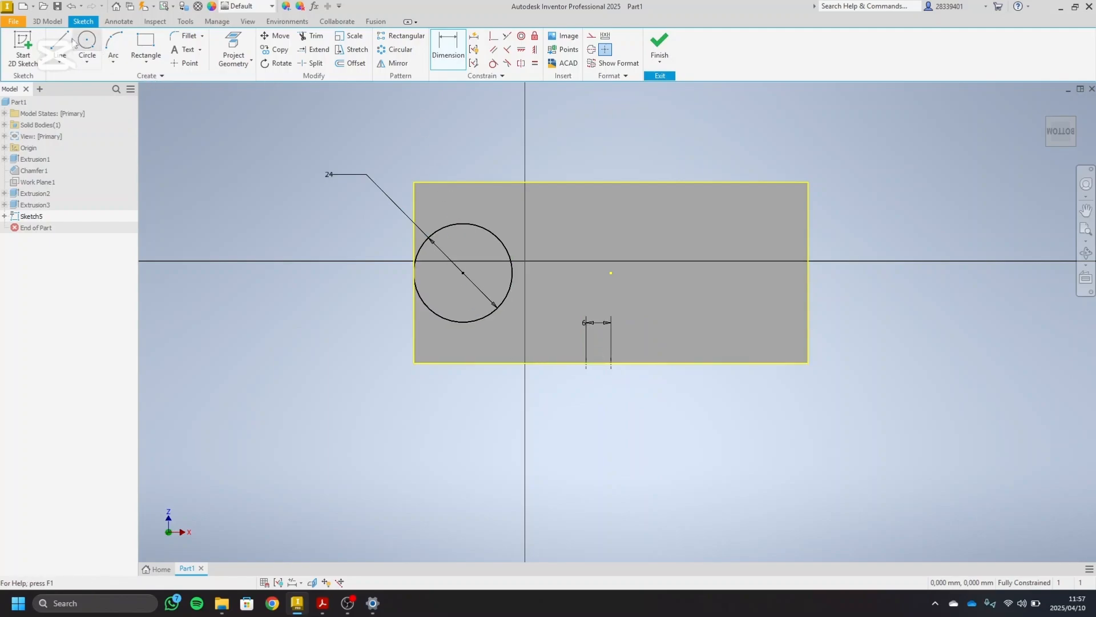
{"action": "left_click", "coordinate": [586, 363]}
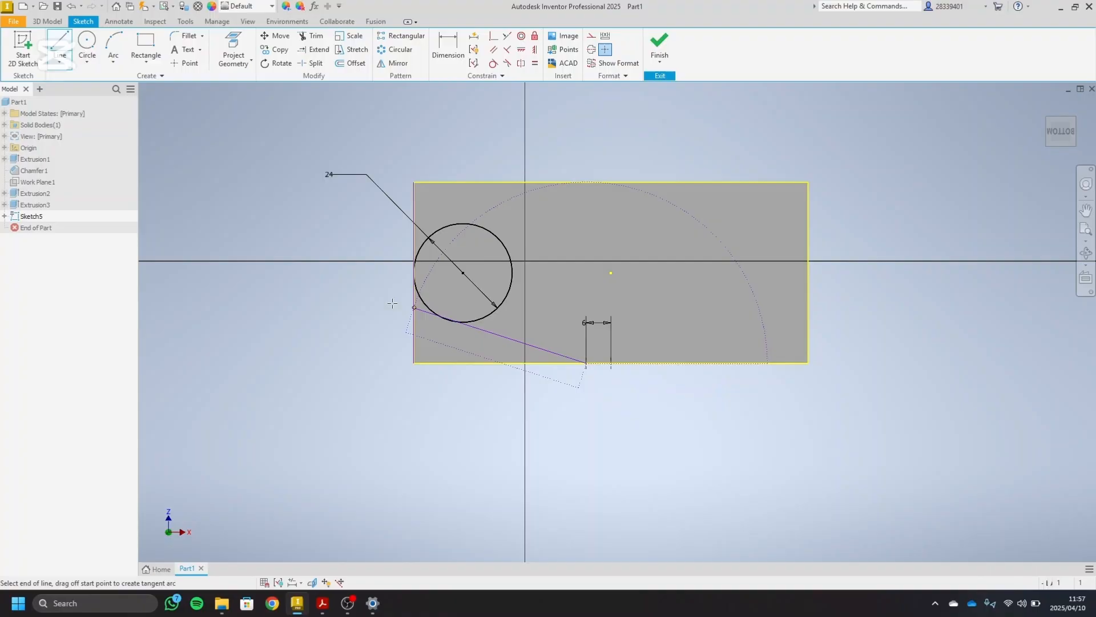
{"action": "left_click", "coordinate": [311, 286]}
{"action": "right_click", "coordinate": [326, 256]}
{"action": "left_click", "coordinate": [359, 259]}
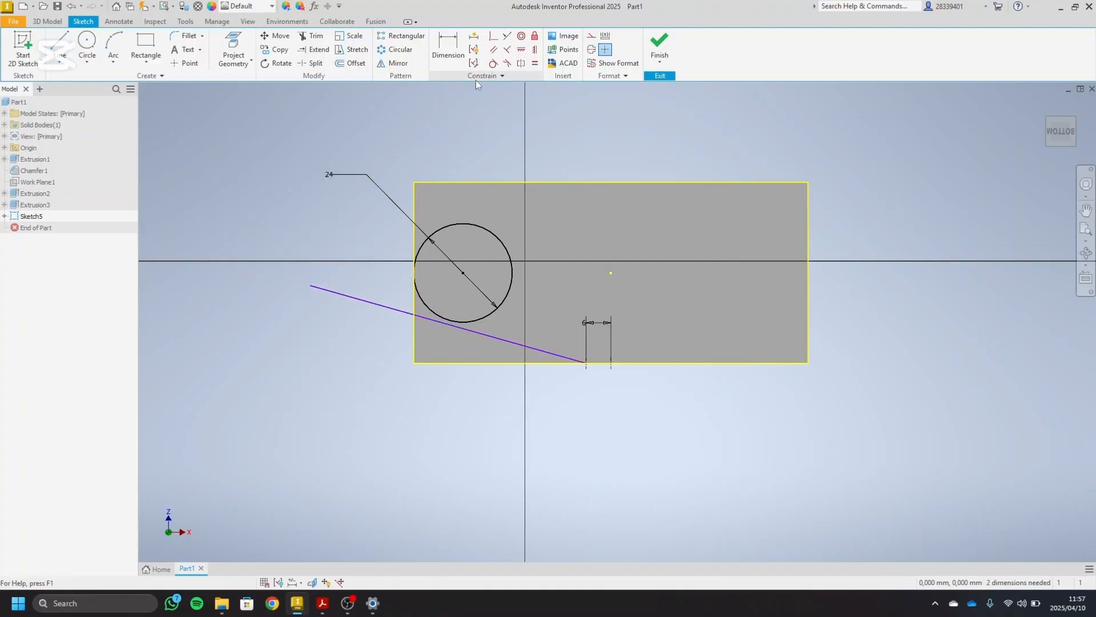
- Constrain the sloping line tangent to the underside of the 24 mm circle
{"action": "left_click", "coordinate": [493, 63]}
{"action": "left_click", "coordinate": [371, 302]}
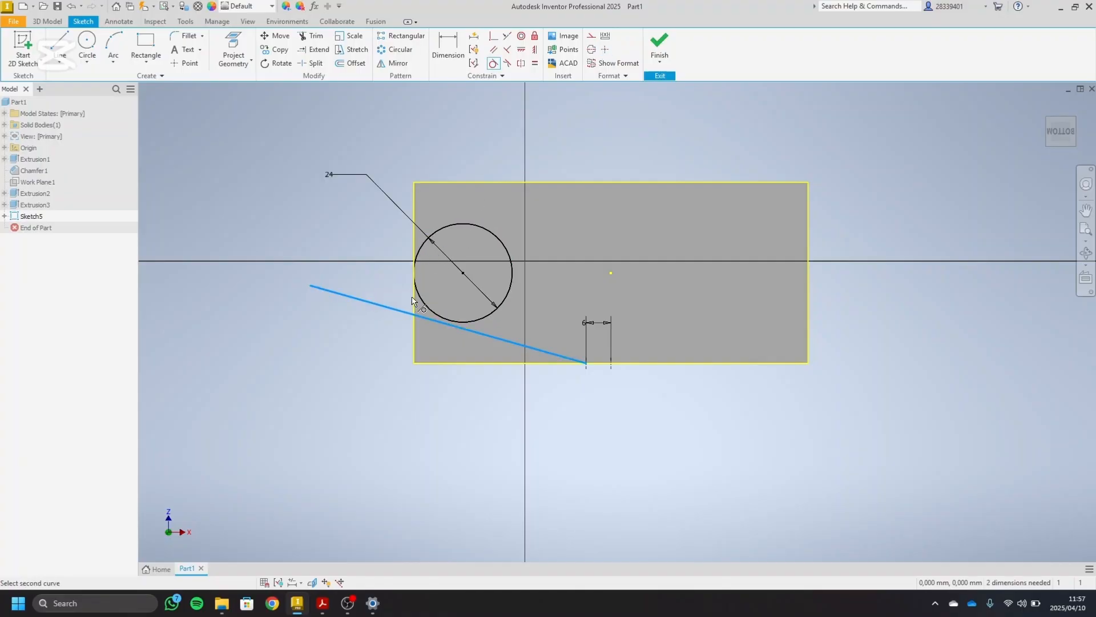
{"action": "left_click", "coordinate": [497, 308]}
{"action": "right_click", "coordinate": [321, 203]}
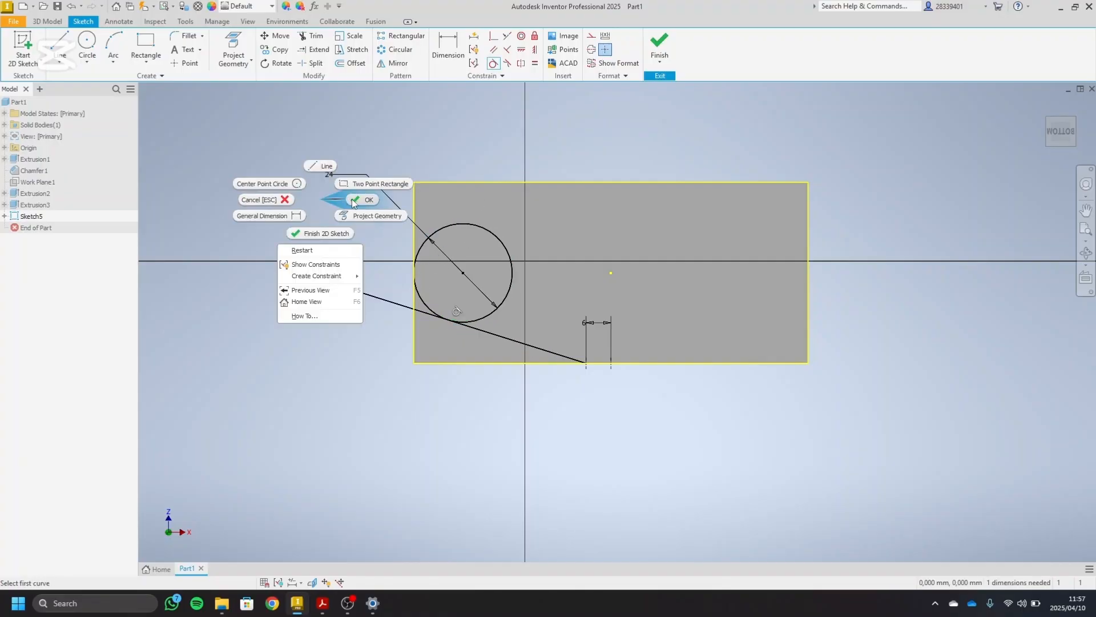
{"action": "left_click", "coordinate": [351, 206]}
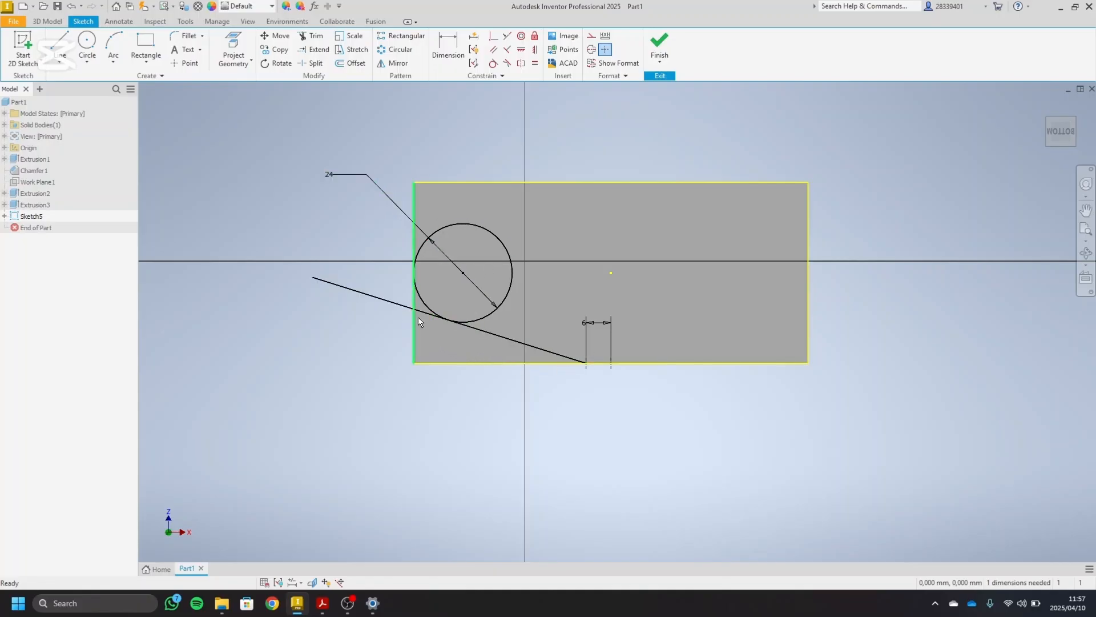
- Trim off the part of the sloping line that runs past its tangent point on the circle
{"action": "left_click", "coordinate": [311, 35]}
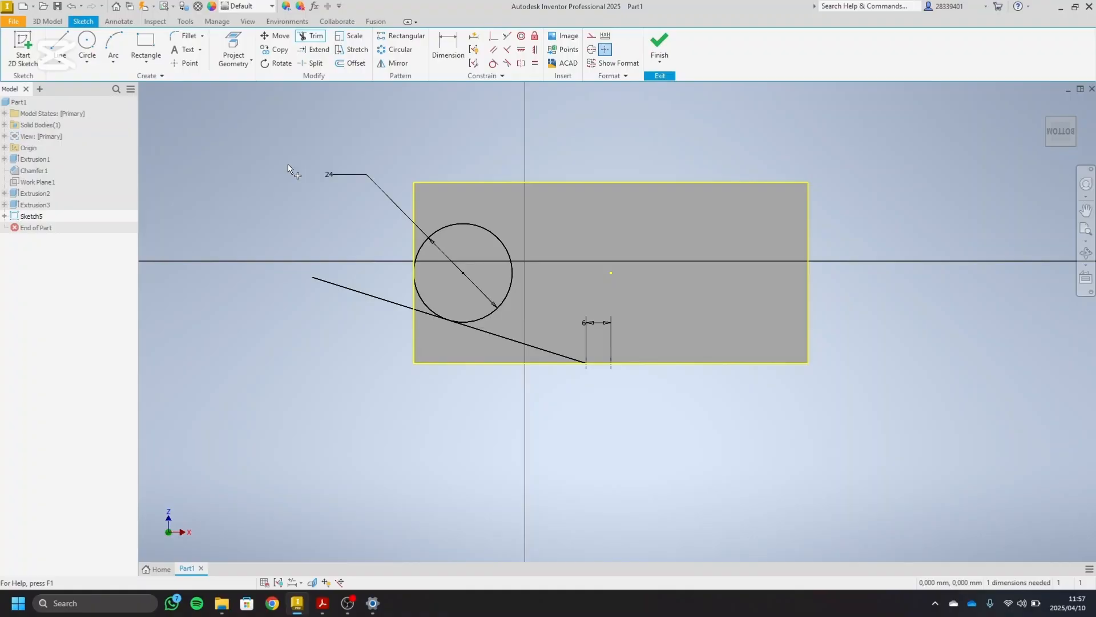
{"action": "left_click", "coordinate": [333, 287]}
{"action": "left_click", "coordinate": [422, 312]}
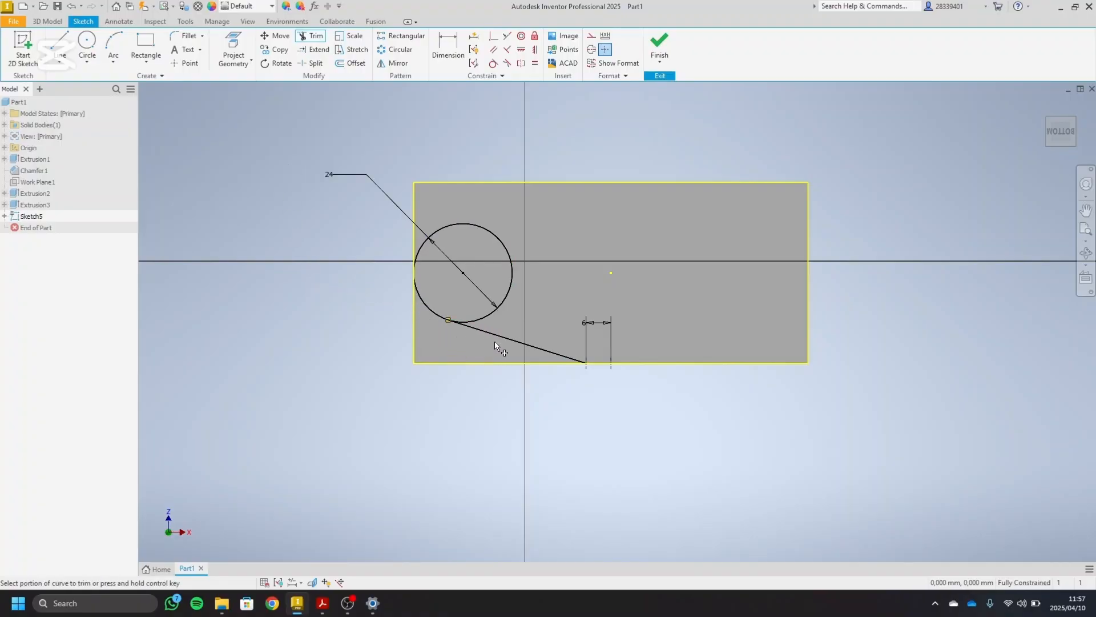
{"action": "right_click", "coordinate": [274, 225]}
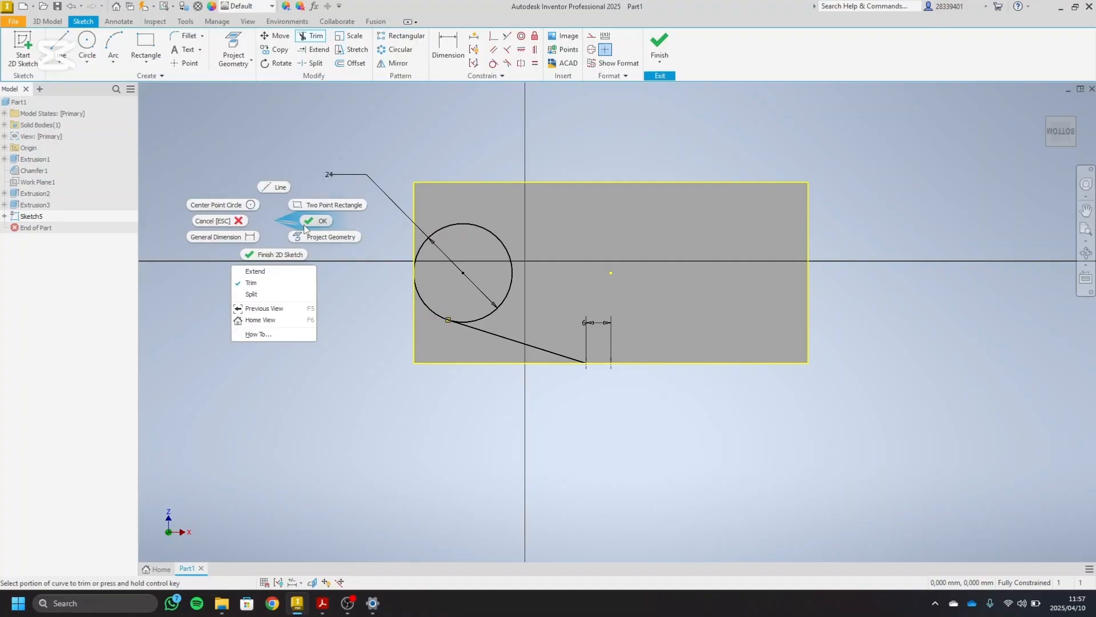
{"action": "left_click", "coordinate": [291, 226]}
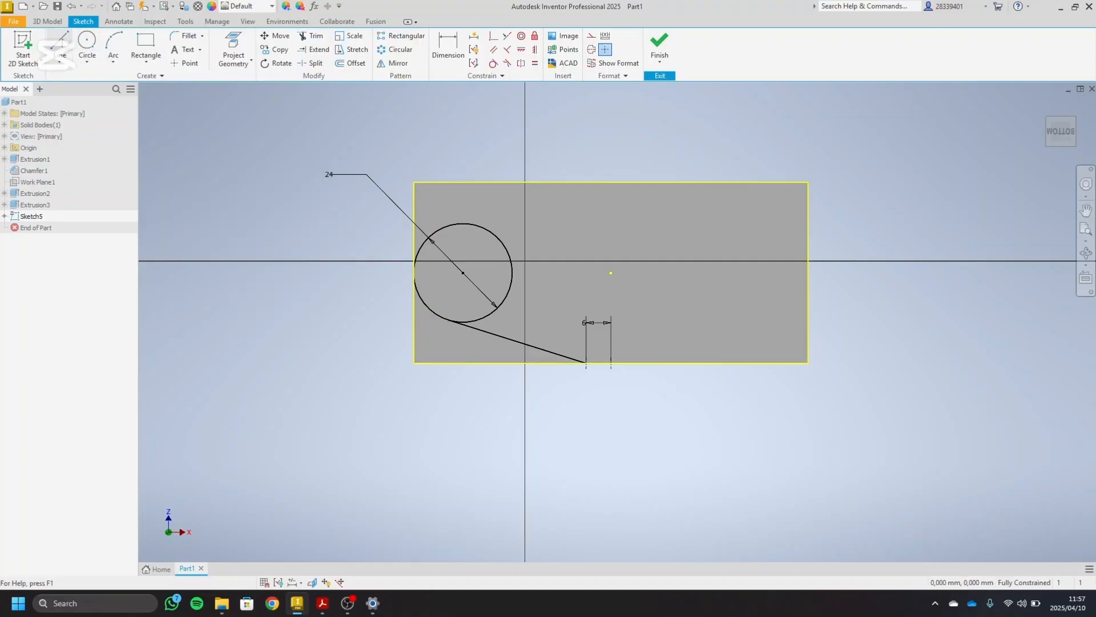
- Draw a horizontal line about 140 mm long through the circle's centre and the face's centre, overshooting both ends of the plate
{"action": "left_click", "coordinate": [59, 45]}
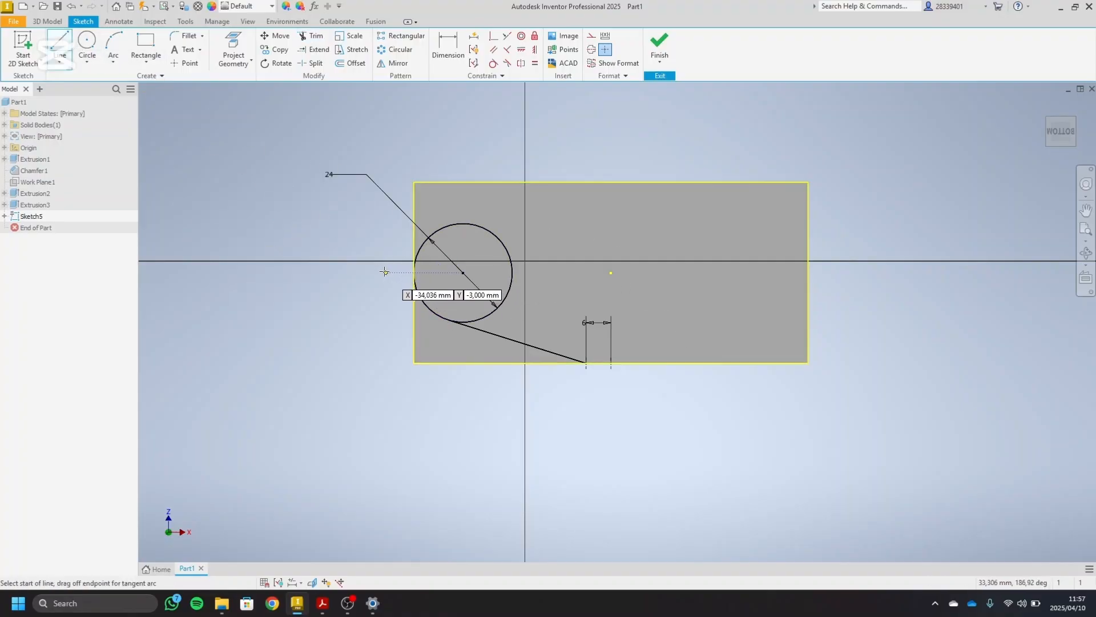
{"action": "left_click", "coordinate": [376, 273]}
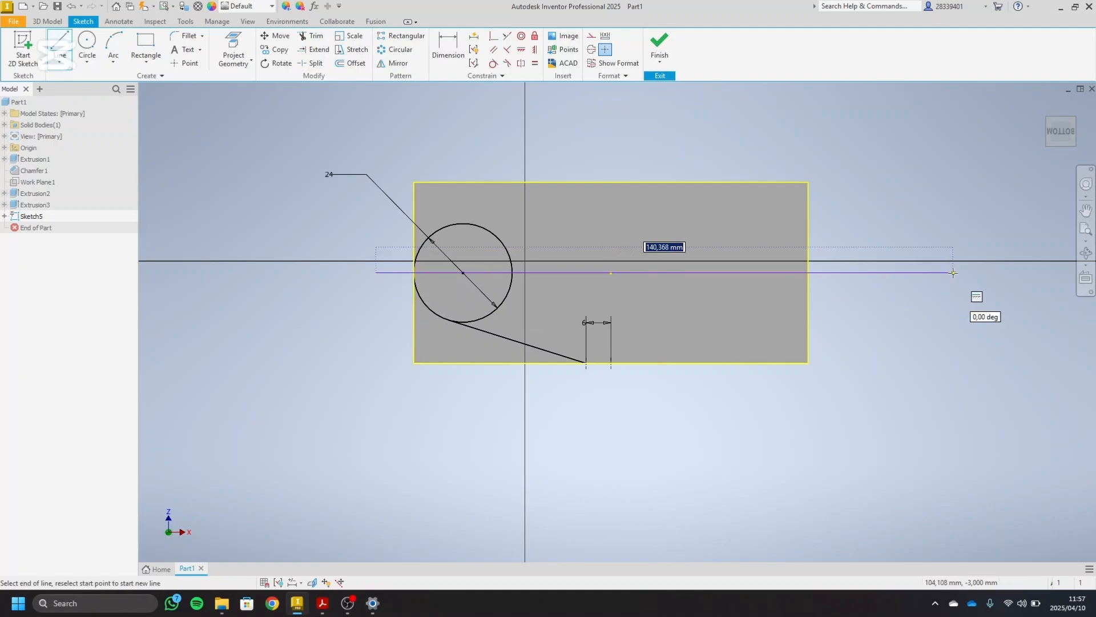
{"action": "right_click", "coordinate": [946, 293]}
{"action": "left_click", "coordinate": [920, 326]}
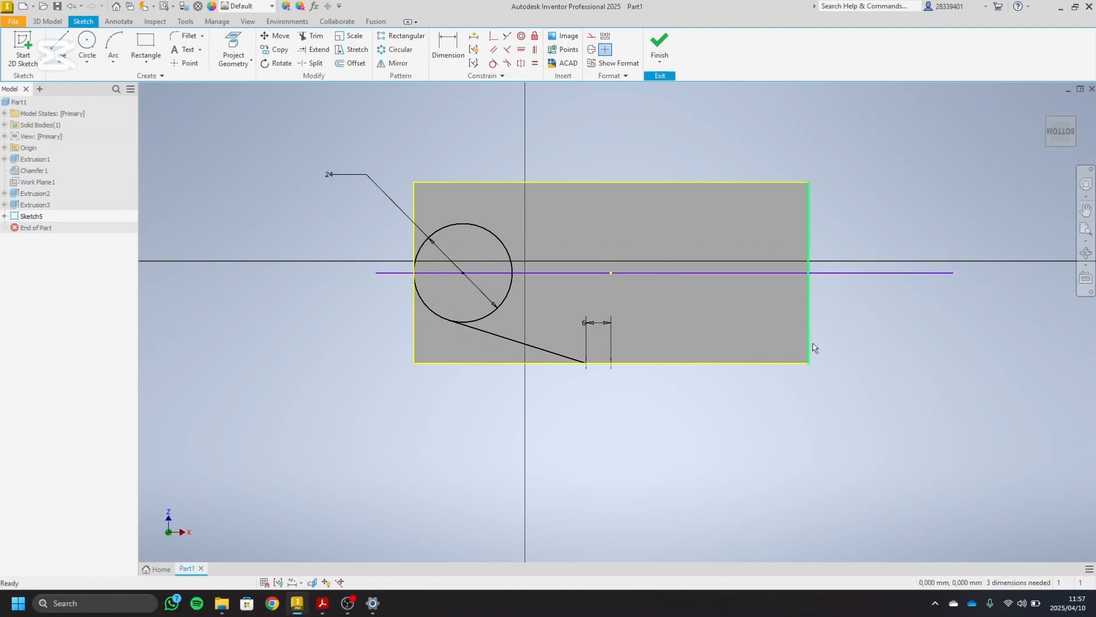
- Mirror the sloping tangent line about the horizontal line to the upper side of the circle
{"action": "left_click", "coordinate": [394, 63]}
{"action": "left_click", "coordinate": [560, 353]}
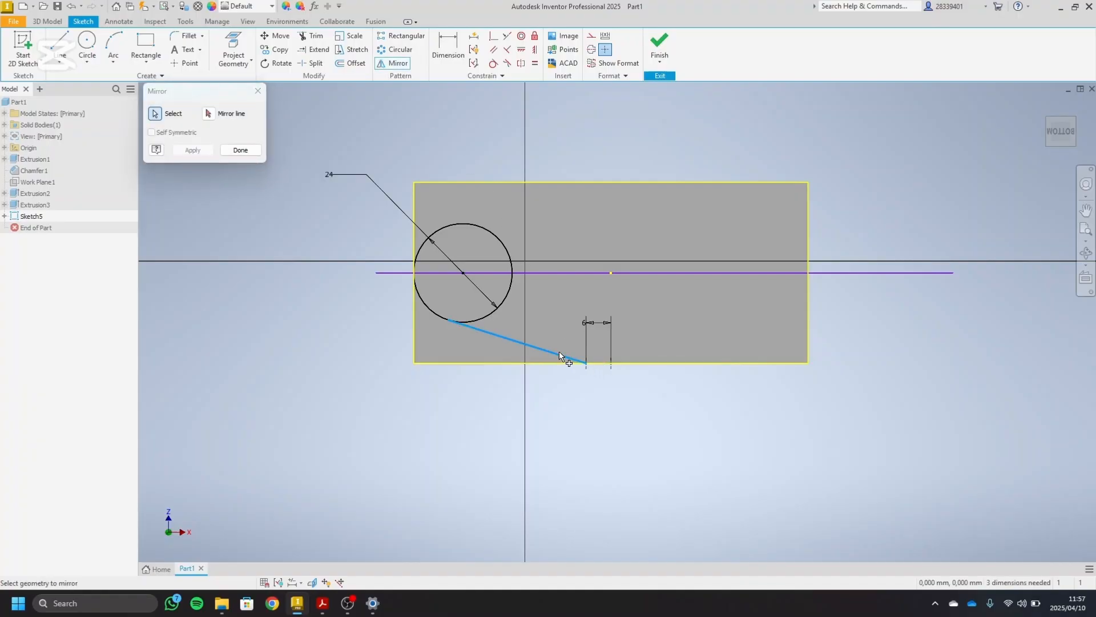
{"action": "left_click", "coordinate": [208, 113]}
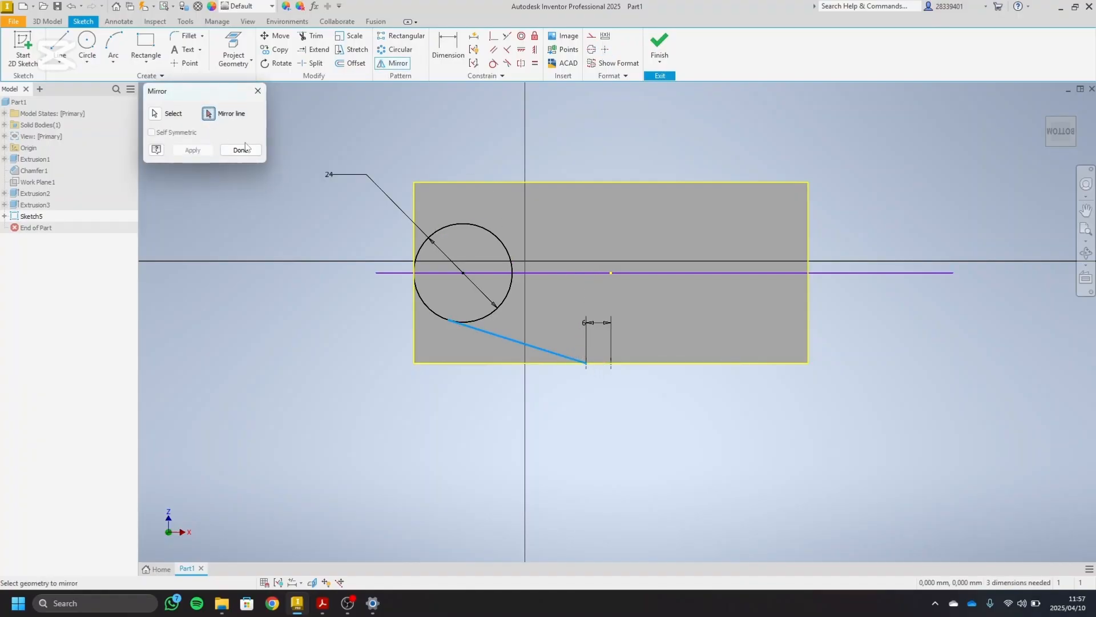
{"action": "left_click", "coordinate": [575, 273]}
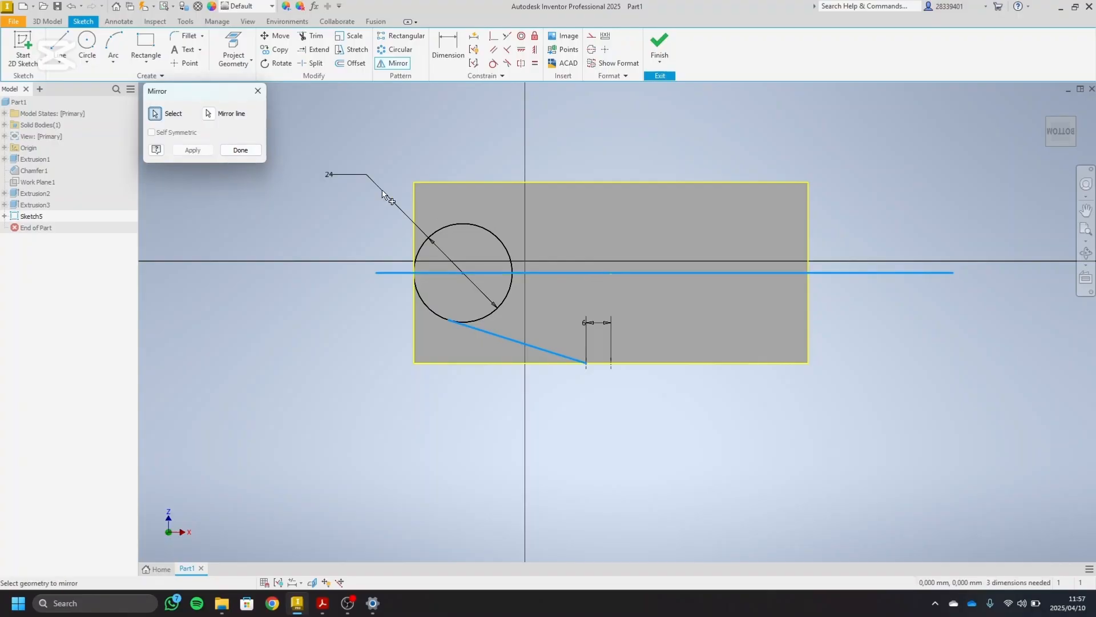
{"action": "left_click", "coordinate": [206, 152]}
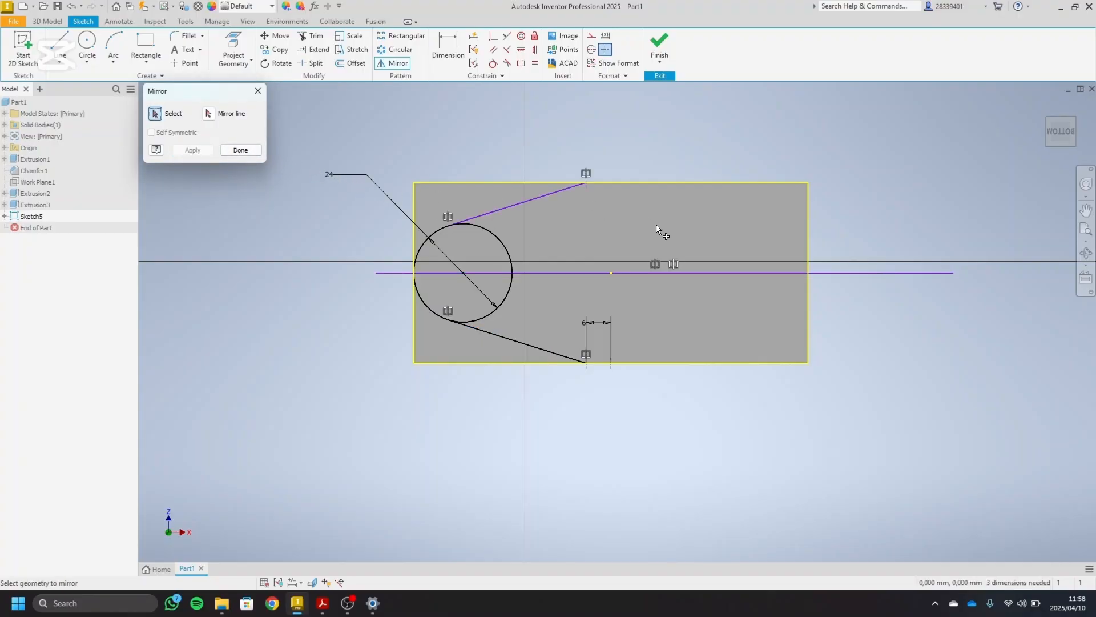
{"action": "left_click", "coordinate": [241, 150]}
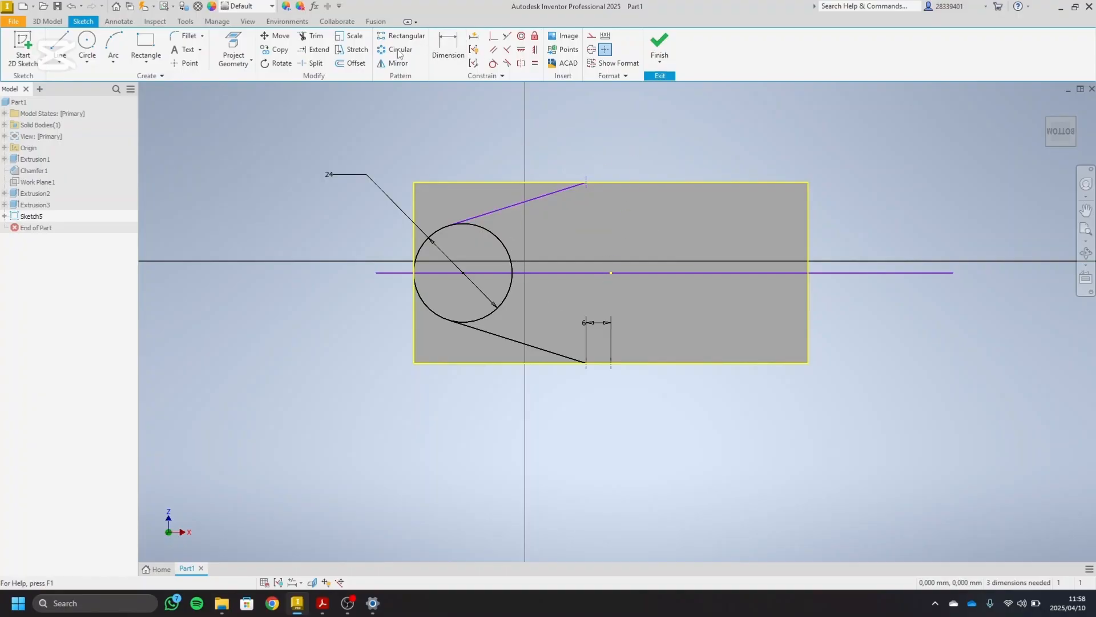
- Draw a vertical line through the face's centre point, extending beyond both long edges of the plate
{"action": "left_click", "coordinate": [60, 45]}
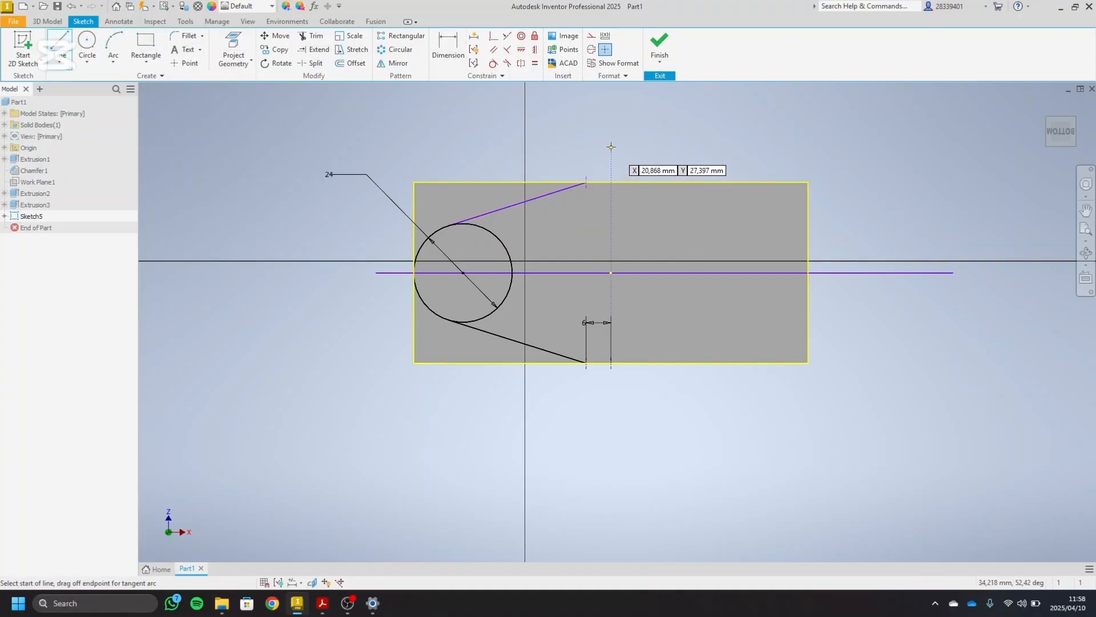
{"action": "left_click", "coordinate": [610, 127]}
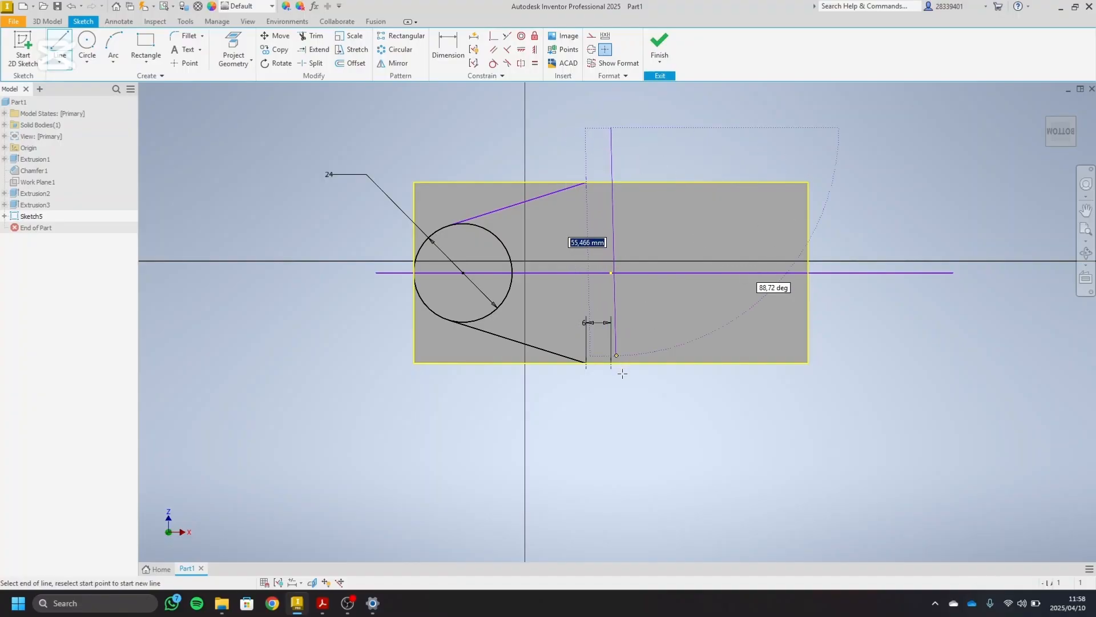
{"action": "left_click", "coordinate": [611, 418]}
{"action": "right_click", "coordinate": [663, 397]}
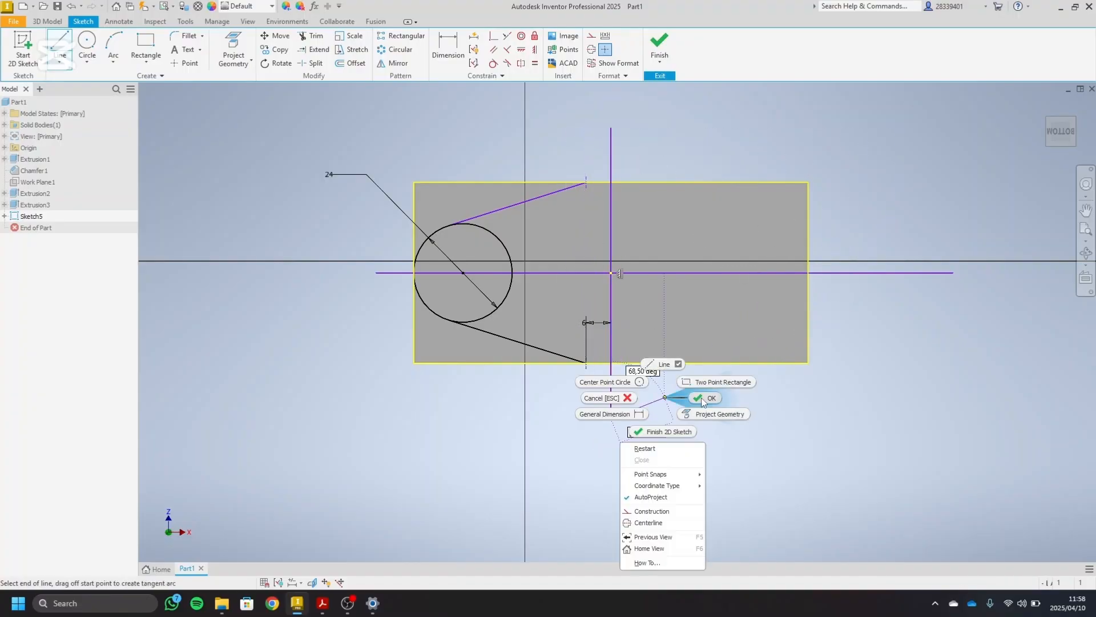
{"action": "left_click", "coordinate": [705, 399]}
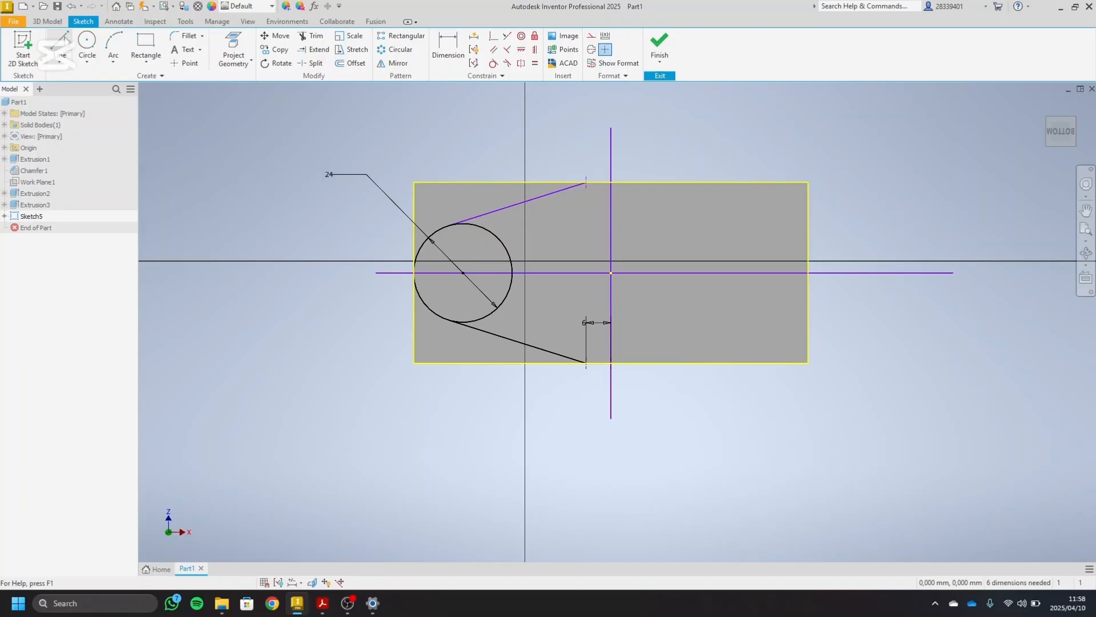
- Mirror the 24 mm circle and both tangent lines about the vertical line to the opposite end of the plate
{"action": "left_click", "coordinate": [399, 64]}
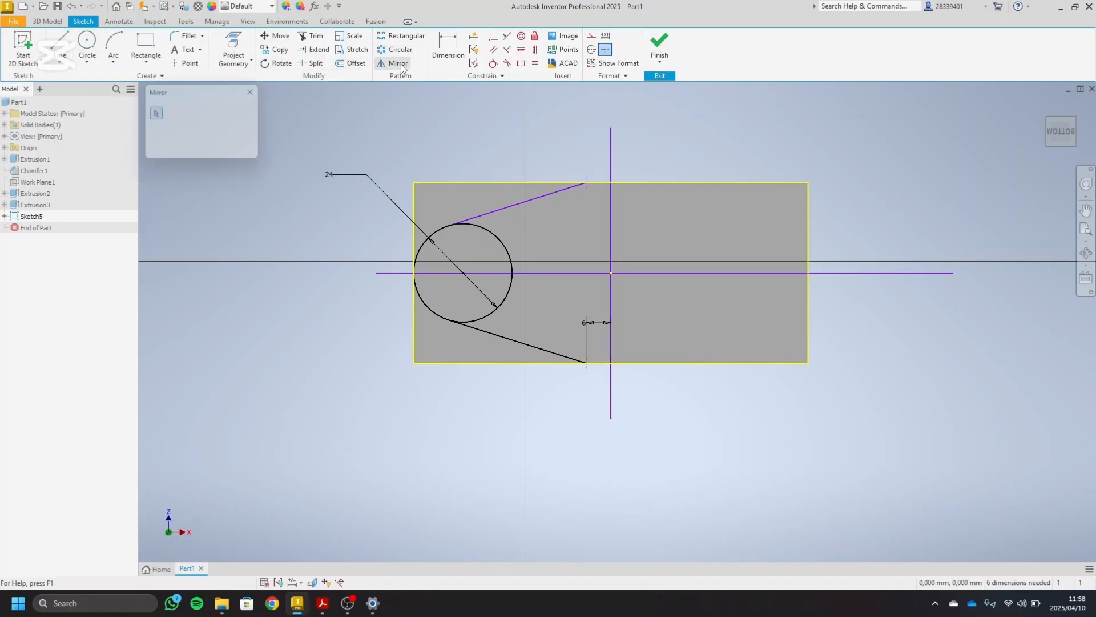
{"action": "left_click", "coordinate": [533, 199]}
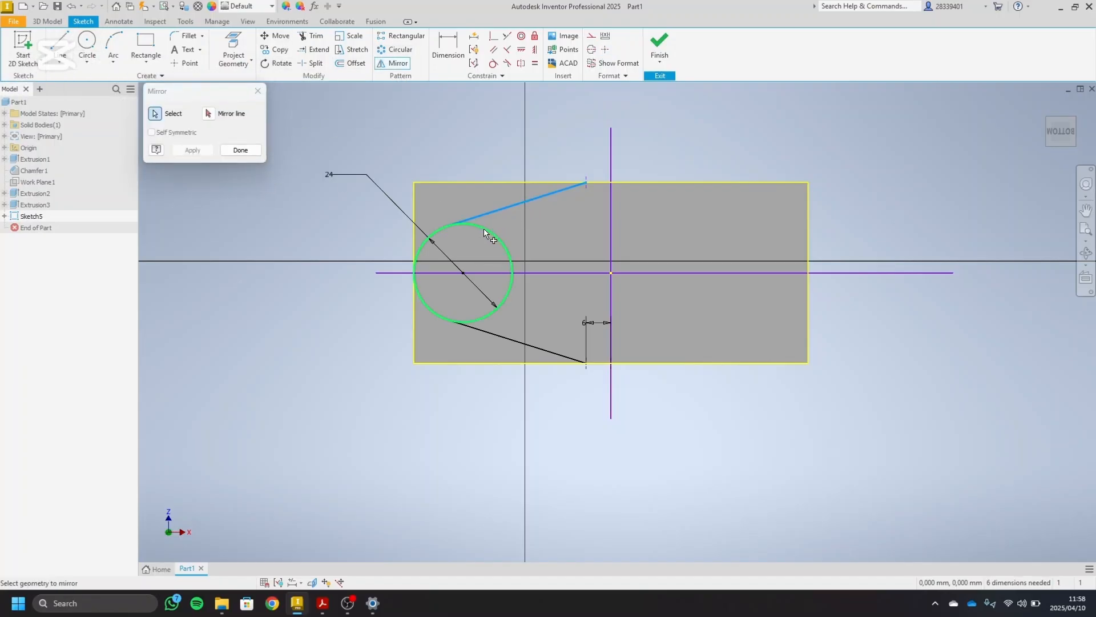
{"action": "left_click", "coordinate": [484, 228]}
{"action": "left_click", "coordinate": [522, 343]}
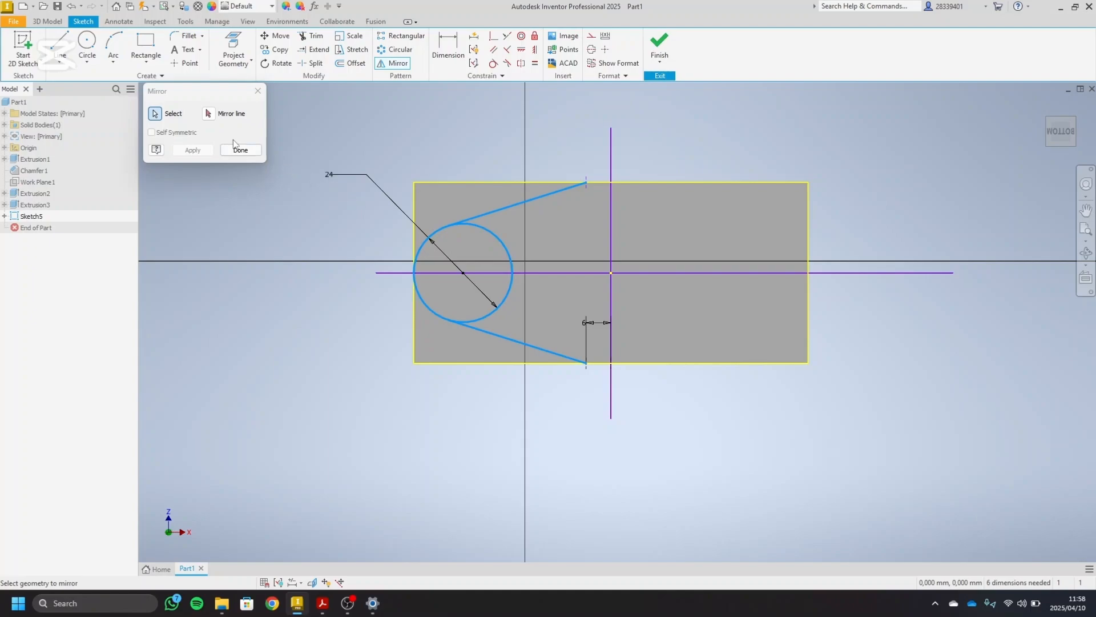
{"action": "left_click", "coordinate": [208, 113]}
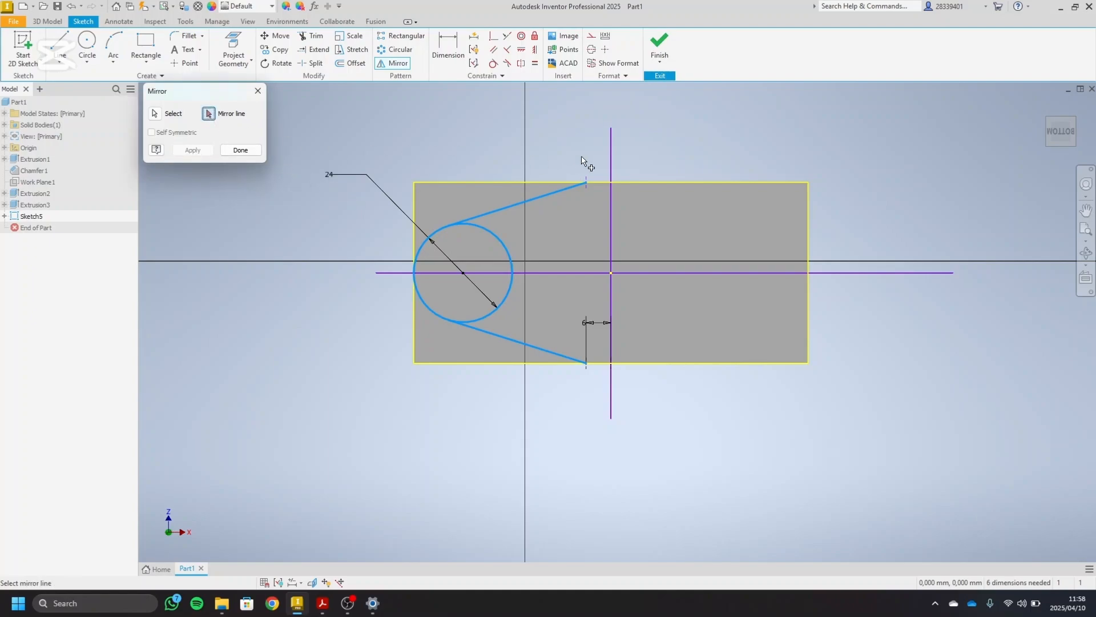
{"action": "left_click", "coordinate": [612, 161]}
{"action": "left_click", "coordinate": [197, 150]}
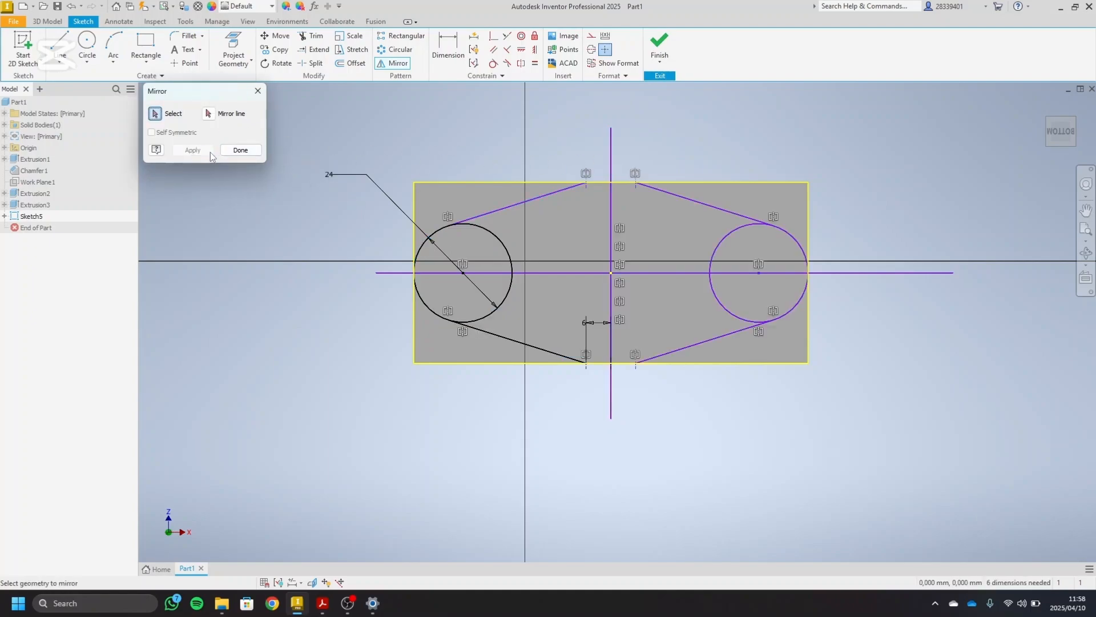
{"action": "left_click", "coordinate": [238, 151]}
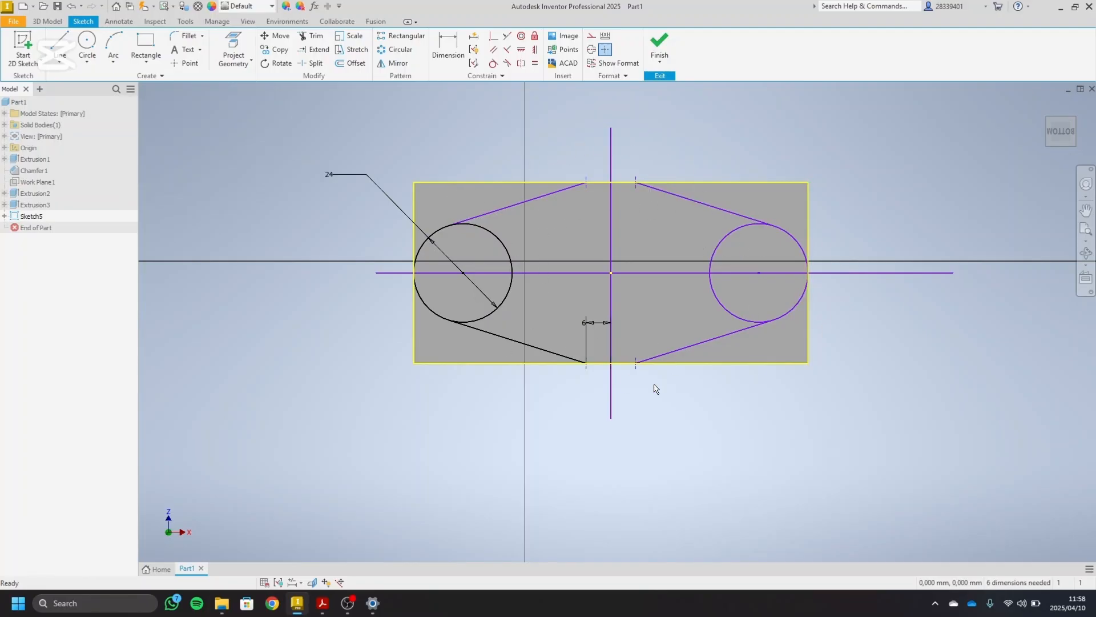
- Trim away the horizontal mirror line segment by segment, outside and inside both circles and across the plate
{"action": "right_click", "coordinate": [544, 273]}
{"action": "key", "text": "Escape"}
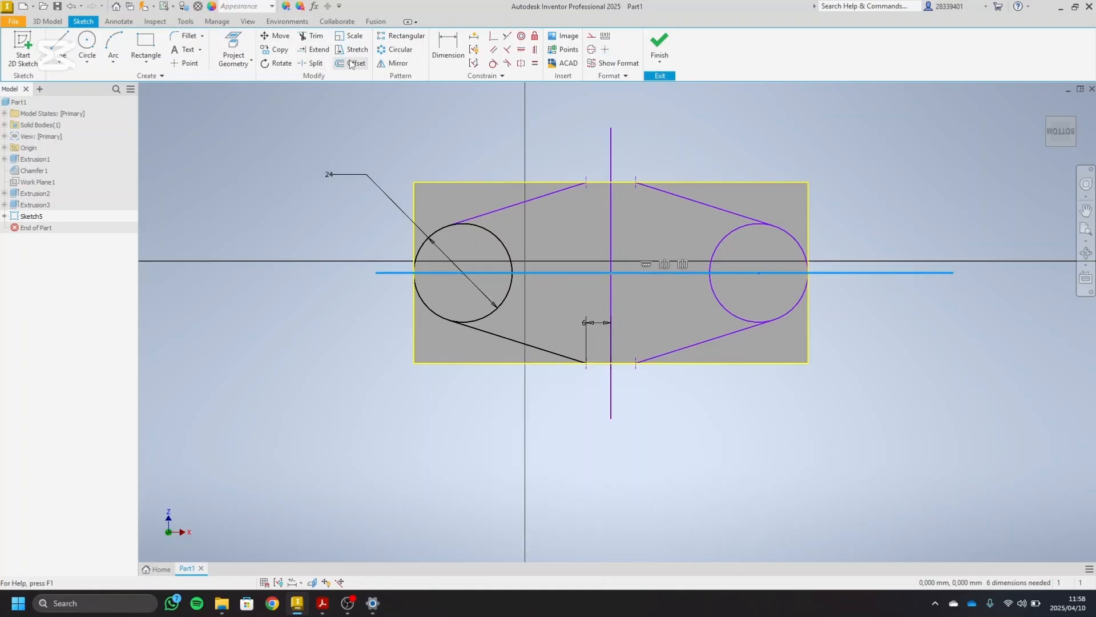
{"action": "left_click", "coordinate": [311, 36]}
{"action": "left_click", "coordinate": [400, 273]}
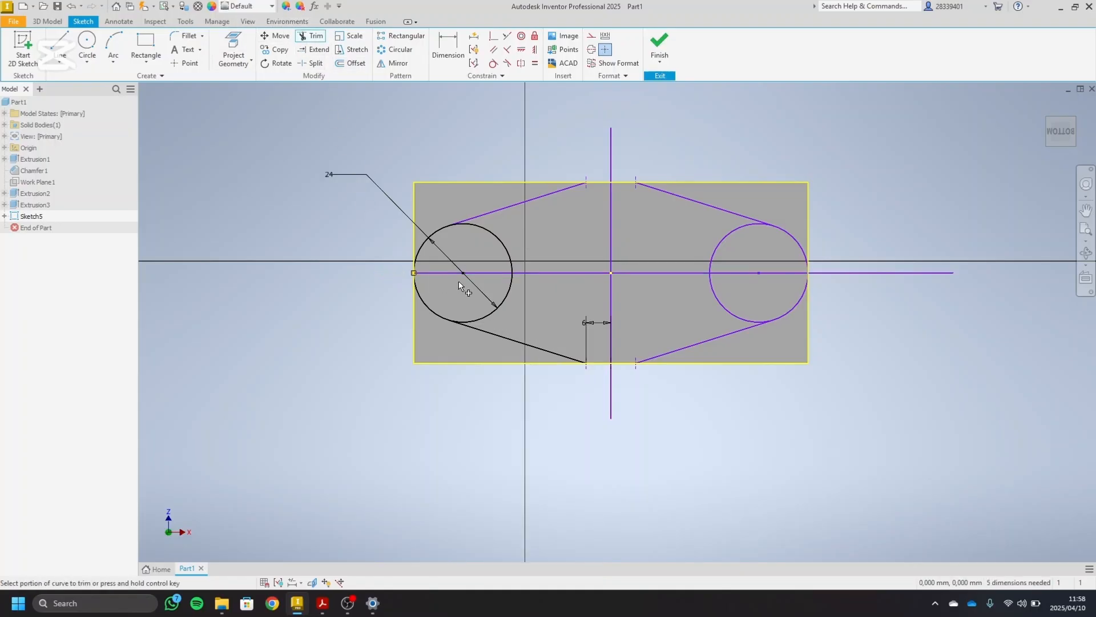
{"action": "left_click", "coordinate": [452, 273]}
{"action": "left_click", "coordinate": [558, 274]}
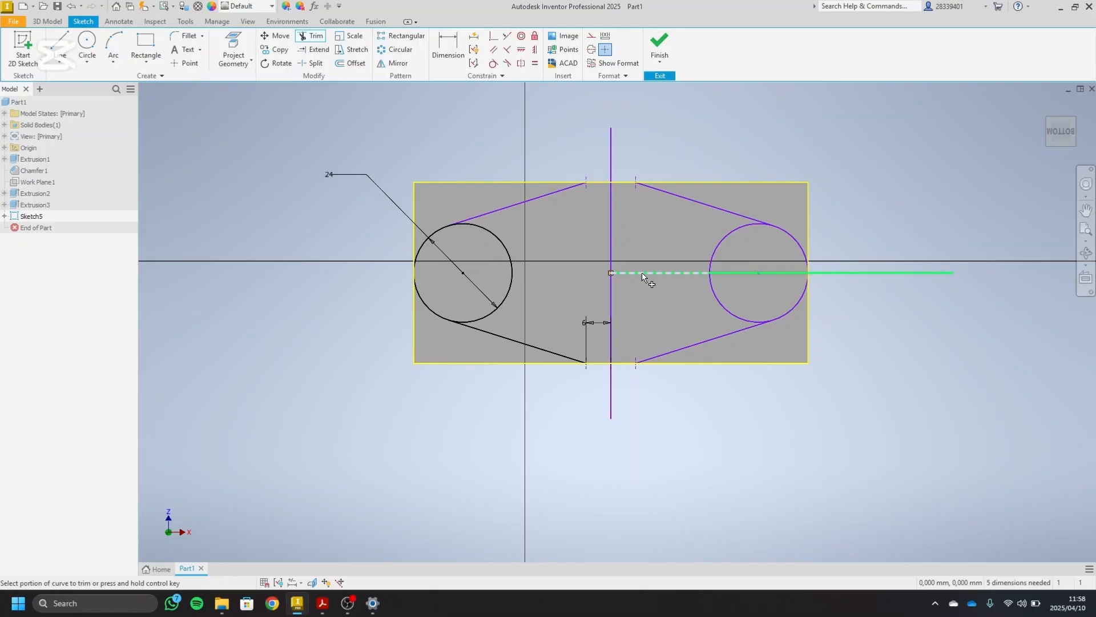
{"action": "left_click", "coordinate": [651, 274]}
{"action": "left_click", "coordinate": [751, 274]}
{"action": "left_click", "coordinate": [873, 273]}
- Trim away the vertical mirror line and the short remnant of the horizontal line beyond the plate's end
{"action": "left_click", "coordinate": [610, 155]}
{"action": "left_click", "coordinate": [611, 244]}
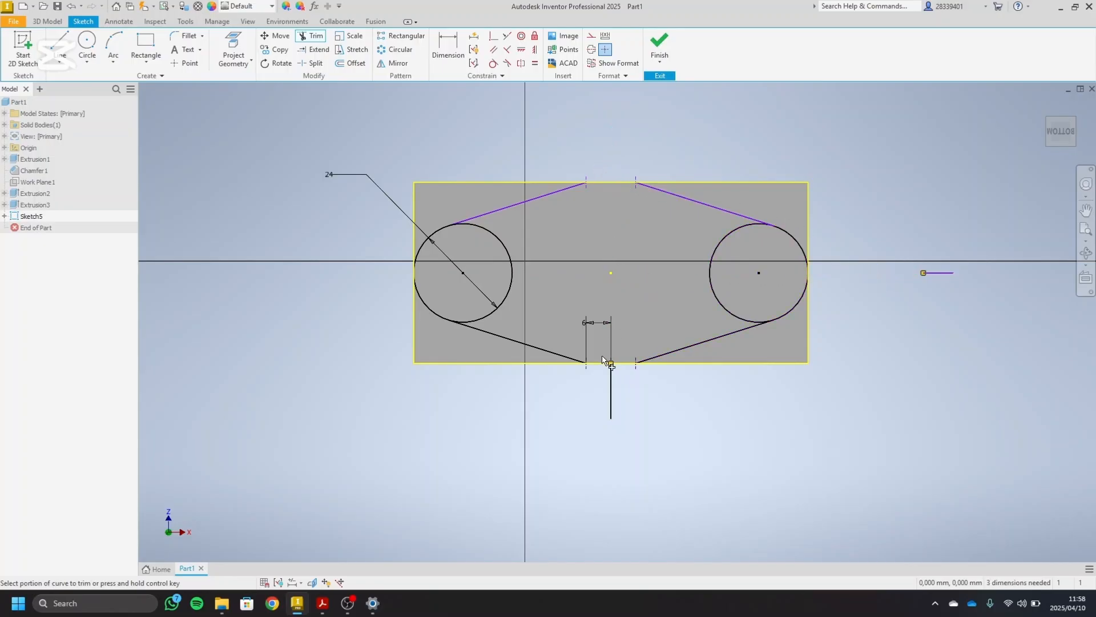
{"action": "left_click", "coordinate": [609, 394]}
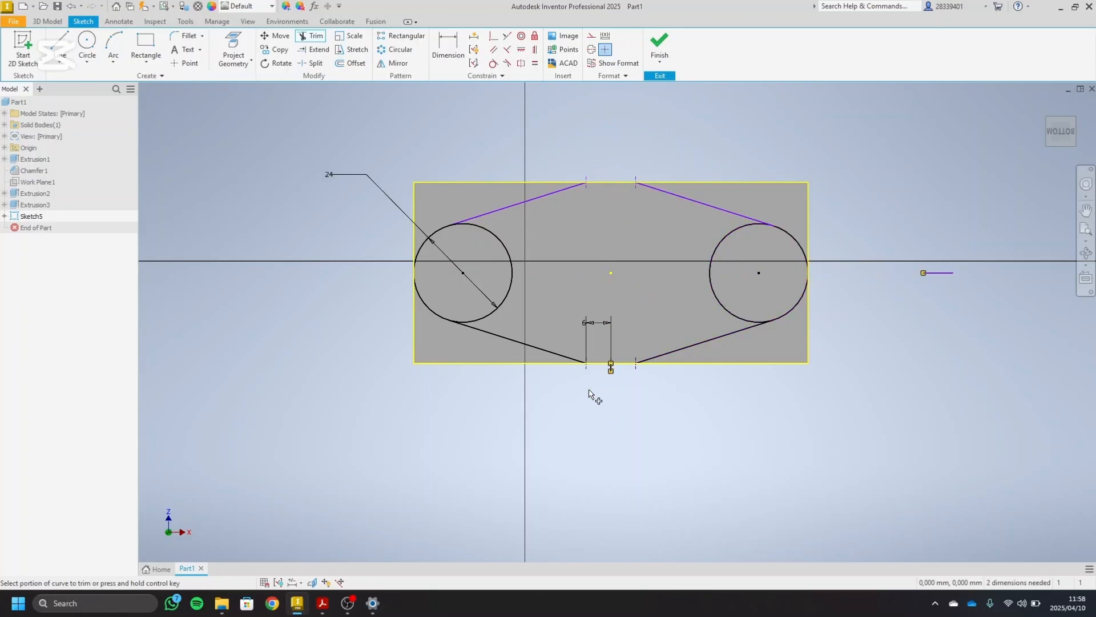
{"action": "left_click", "coordinate": [939, 273]}
- Try to trim the short vertical stub left below the plate's long edge
{"action": "scroll", "coordinate": [612, 384], "scroll_direction": "up", "scroll_amount": 5}
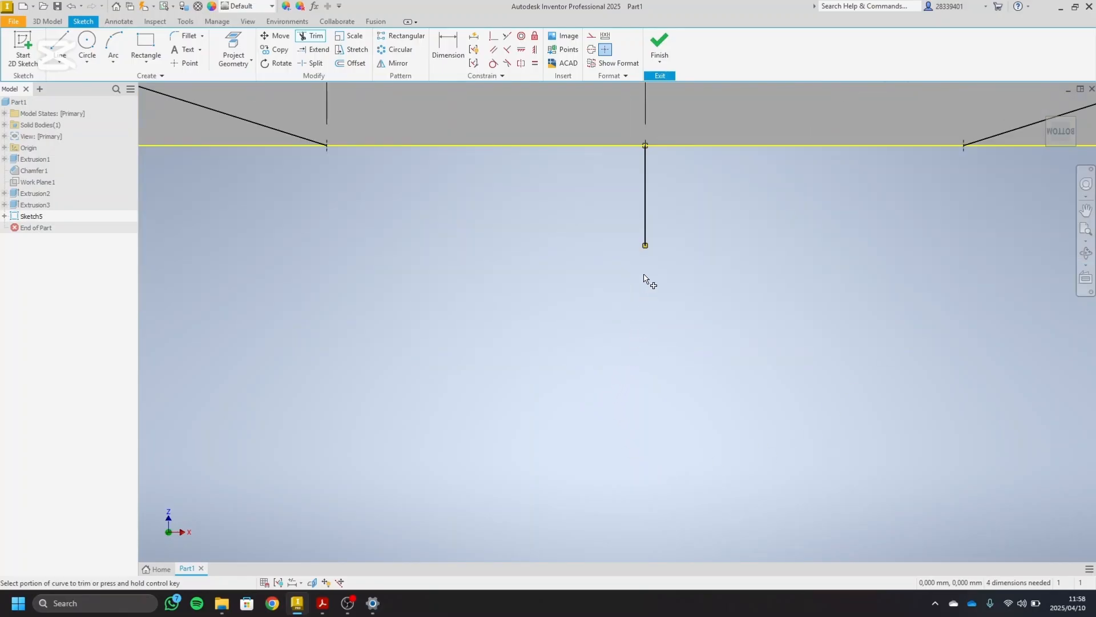
{"action": "left_click", "coordinate": [645, 231]}
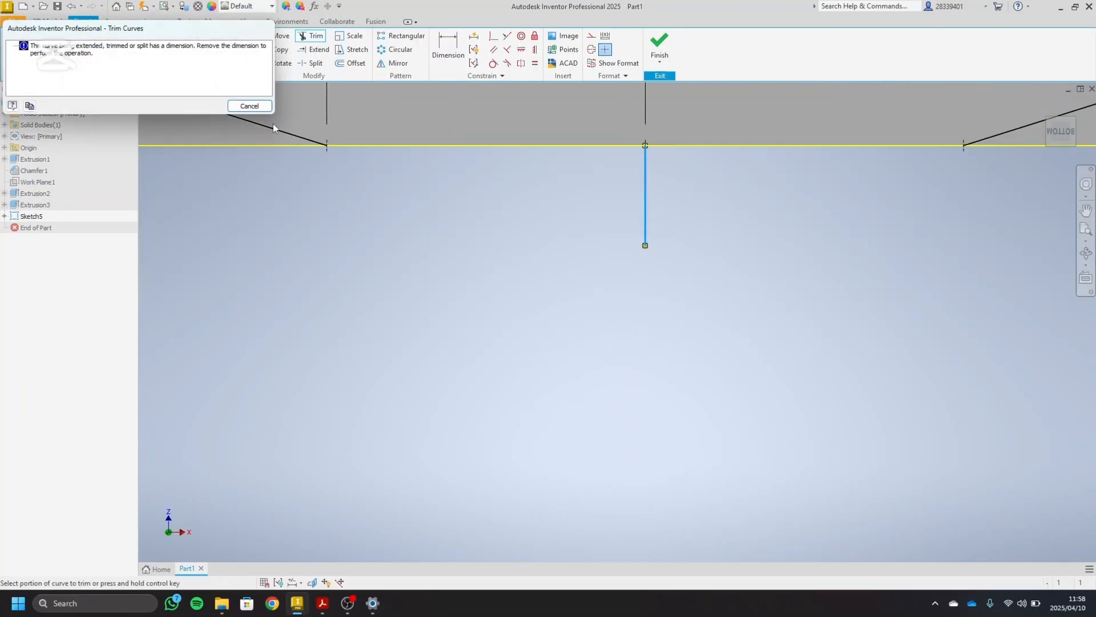
{"action": "left_click", "coordinate": [250, 105]}
{"action": "scroll", "coordinate": [460, 348], "scroll_direction": "down", "scroll_amount": 5}
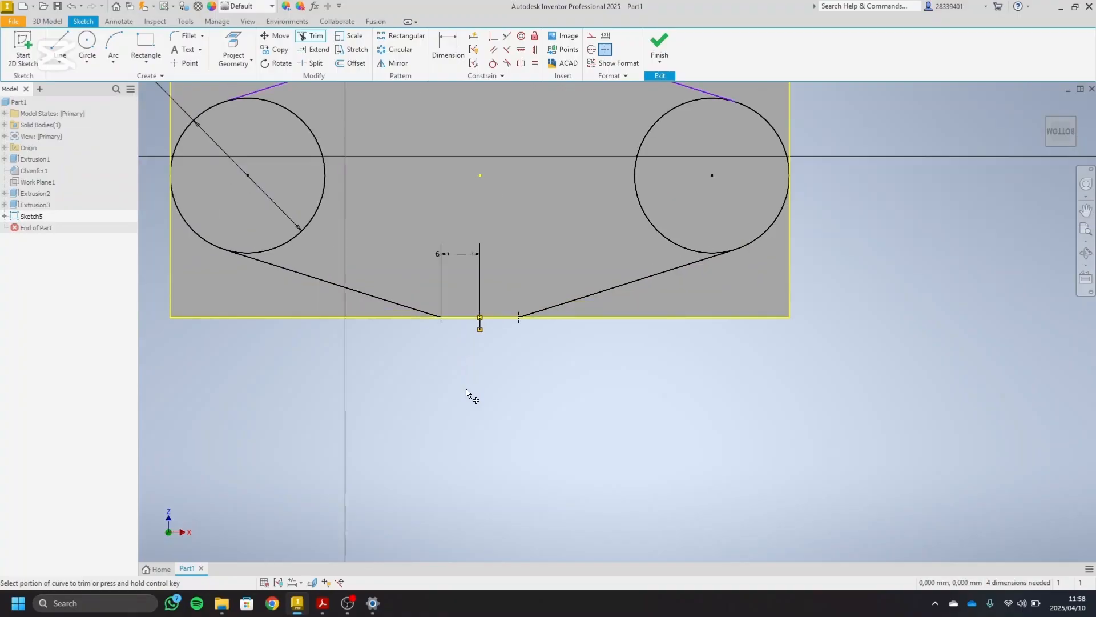
{"action": "right_click", "coordinate": [466, 391]}
{"action": "left_click", "coordinate": [506, 391]}
- Try to outline the plate with a rectangle between its two opposite corners
{"action": "scroll", "coordinate": [450, 350], "scroll_direction": "down", "scroll_amount": 4}
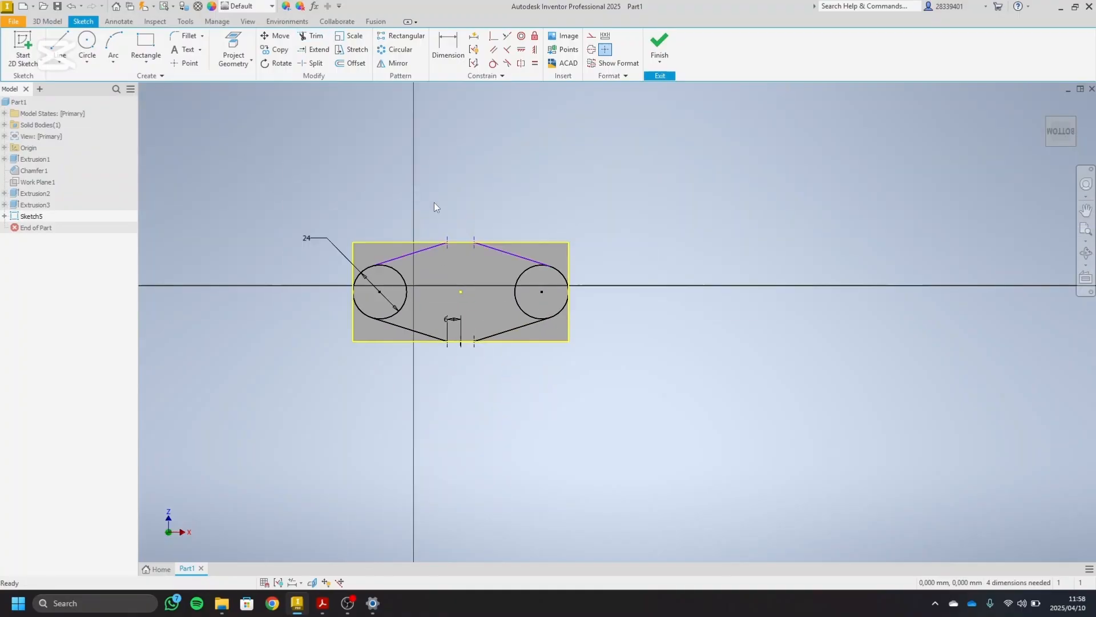
{"action": "scroll", "coordinate": [437, 201], "scroll_direction": "up", "scroll_amount": 3}
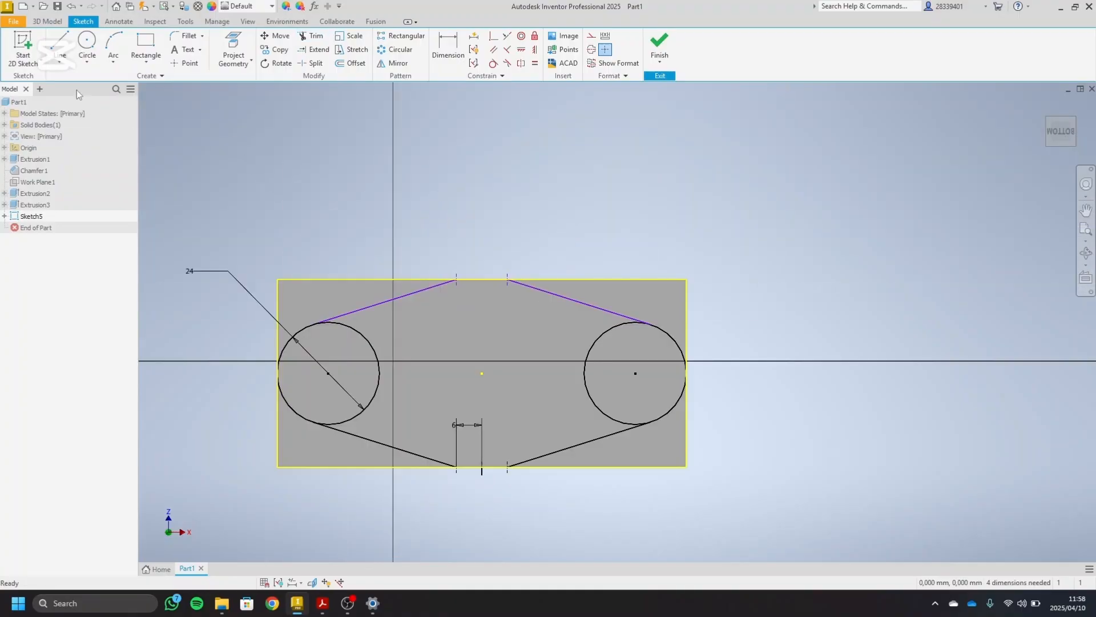
{"action": "left_click", "coordinate": [145, 46]}
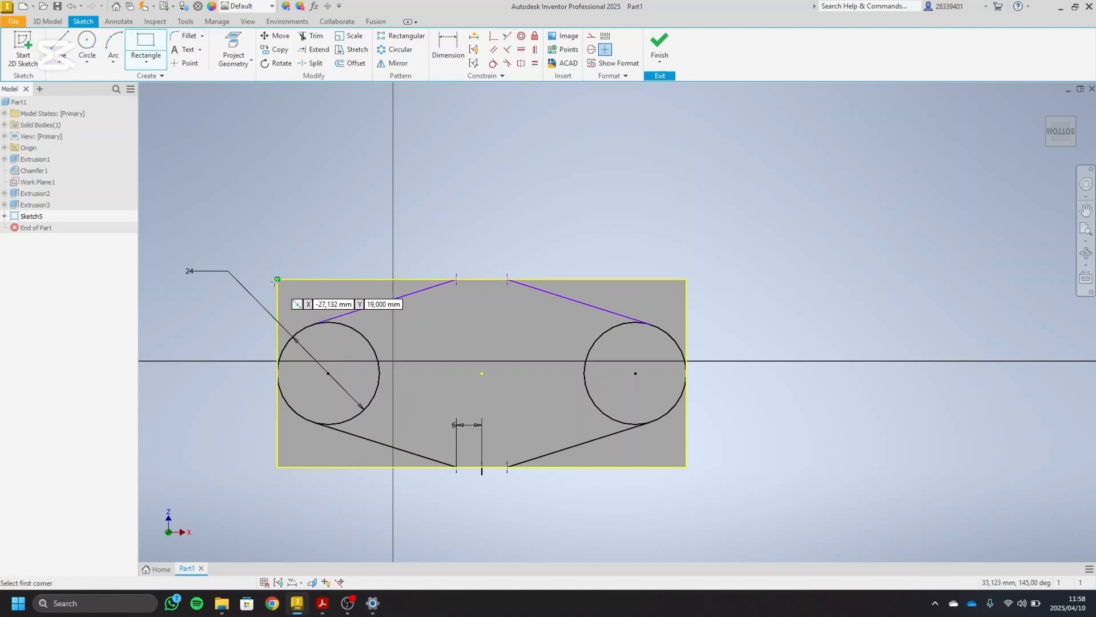
{"action": "left_click", "coordinate": [276, 280]}
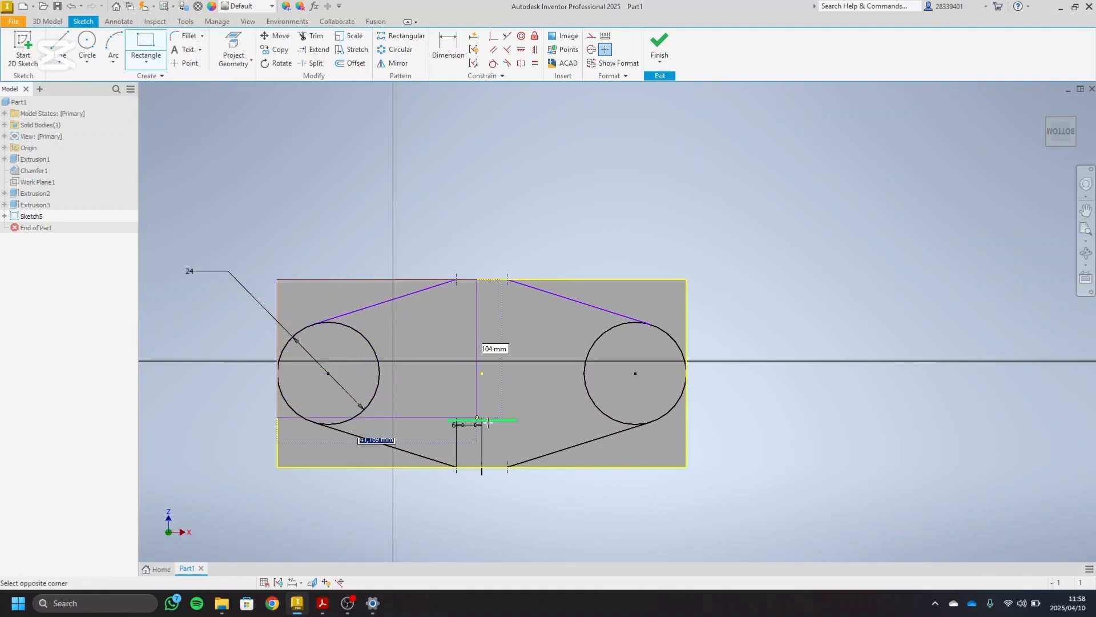
{"action": "left_click", "coordinate": [686, 466]}
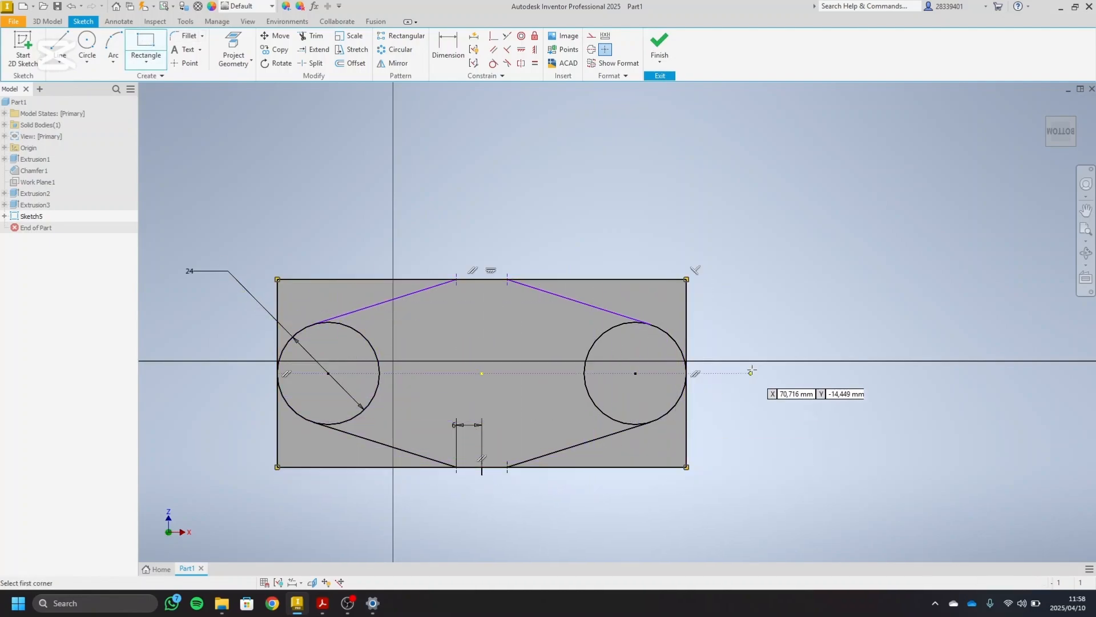
{"action": "right_click", "coordinate": [778, 311]}
{"action": "left_click", "coordinate": [814, 311]}
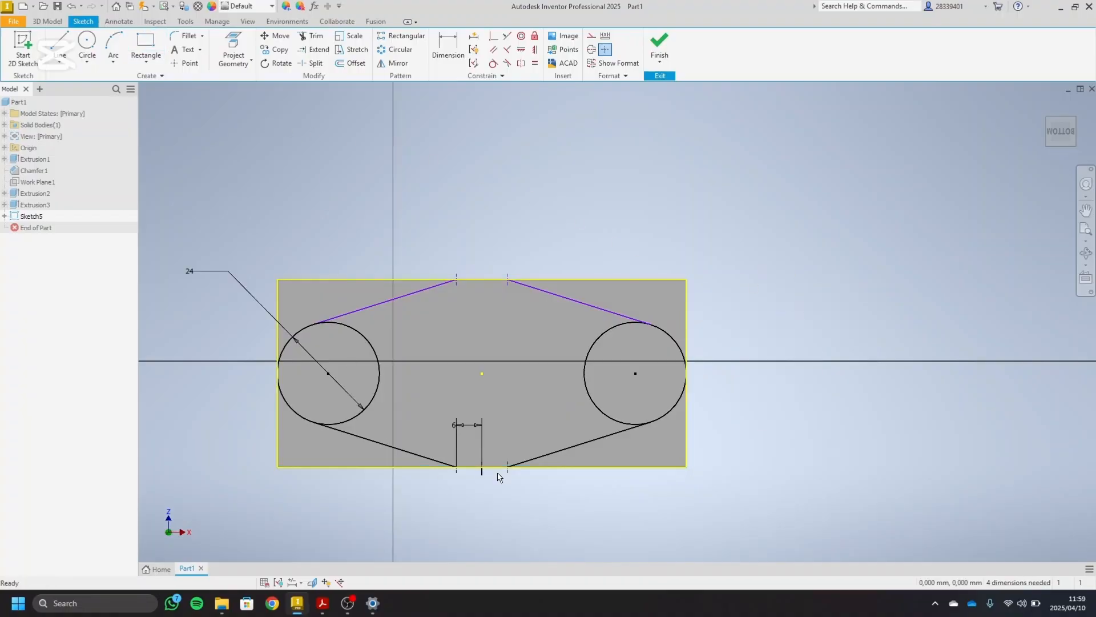
- Extrude-cut the four regions outside the circles and tangent lines at the plate's corners, in the flipped direction through all
{"action": "left_click", "coordinate": [47, 21]}
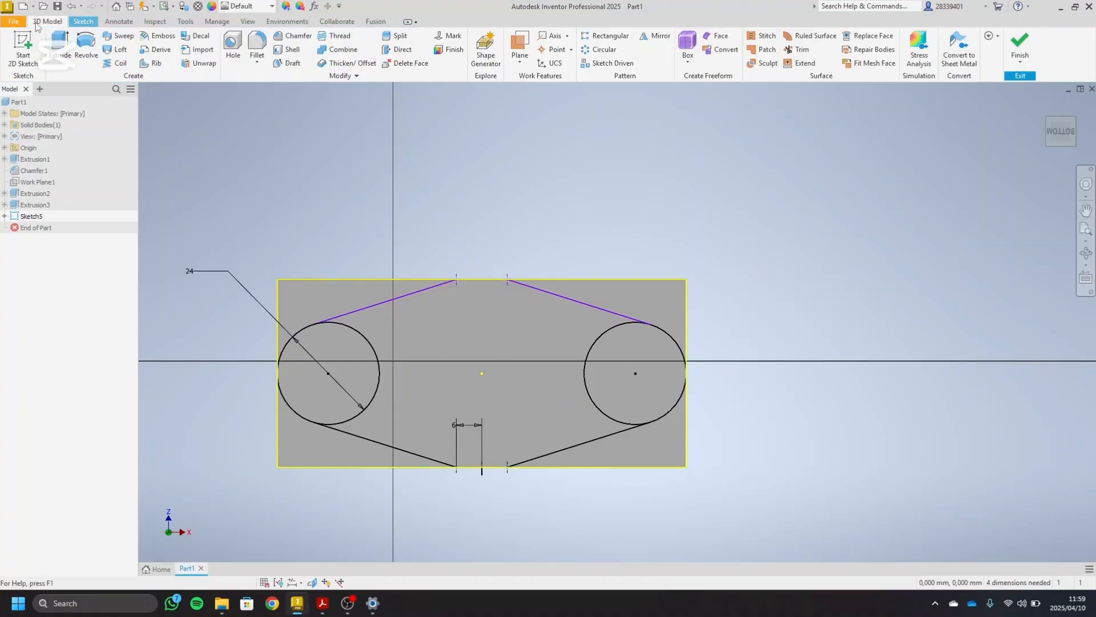
{"action": "left_click", "coordinate": [59, 49]}
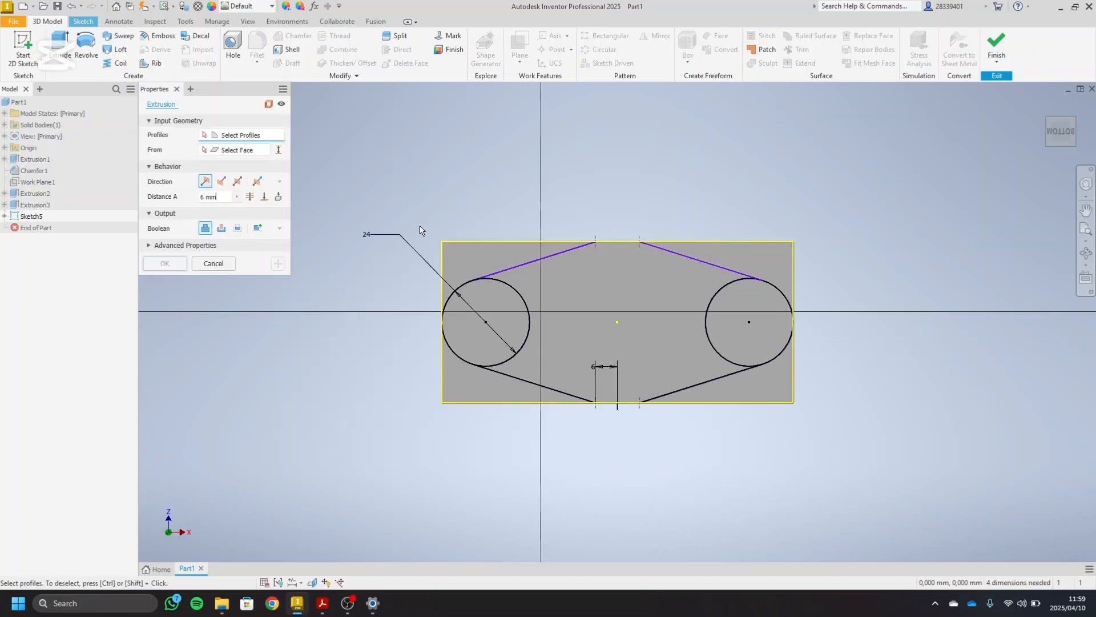
{"action": "left_click", "coordinate": [492, 262]}
{"action": "left_click", "coordinate": [467, 376]}
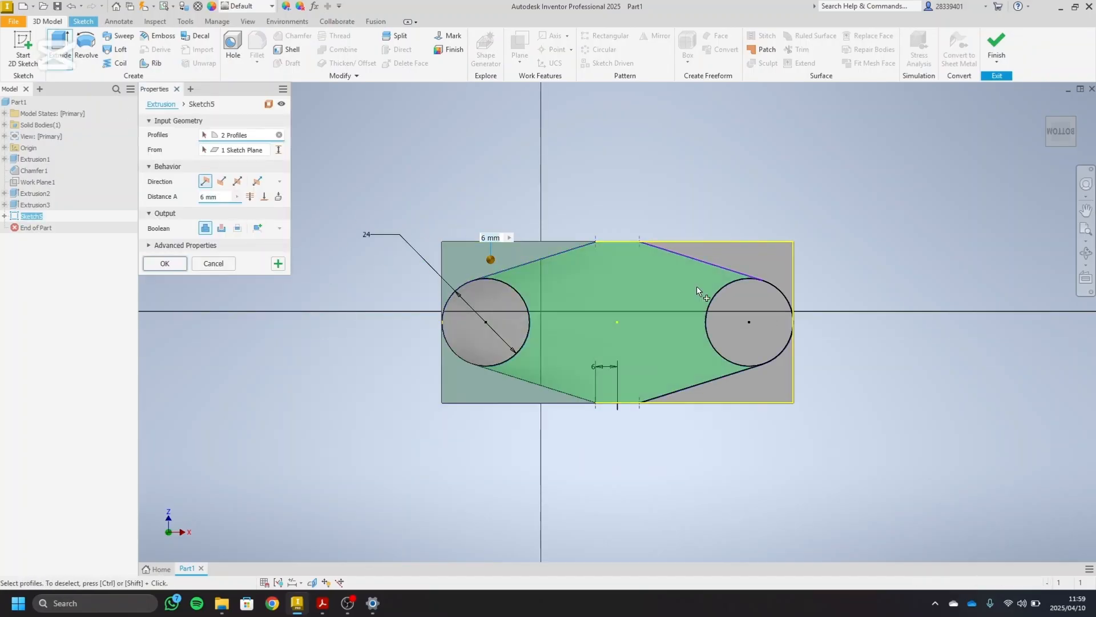
{"action": "left_click", "coordinate": [759, 253]}
{"action": "left_click", "coordinate": [765, 395]}
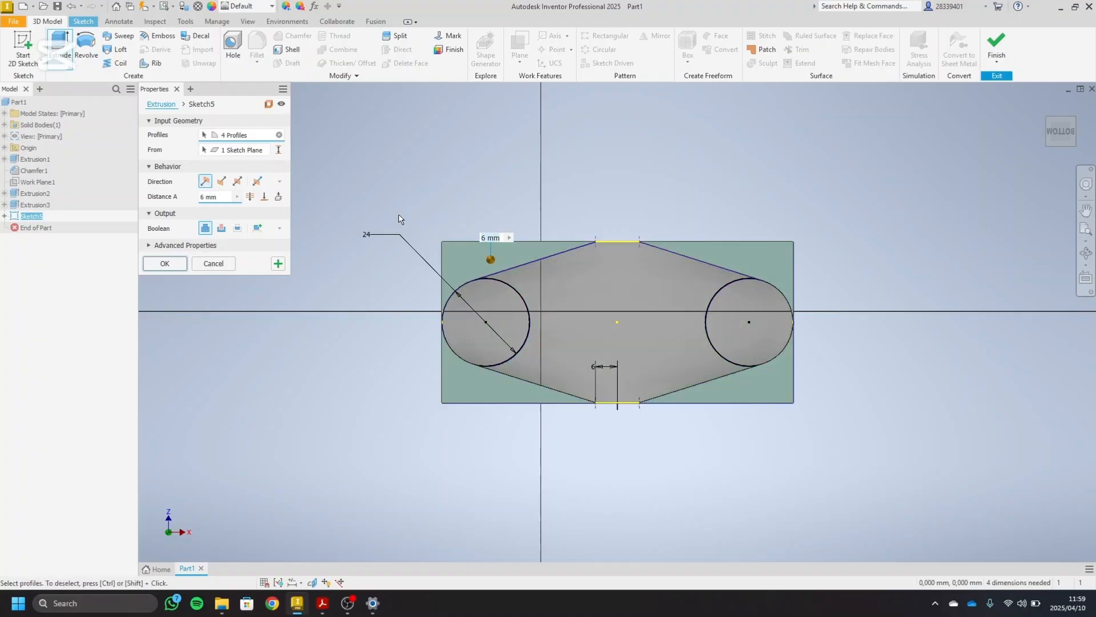
{"action": "left_click", "coordinate": [221, 181]}
{"action": "left_click", "coordinate": [251, 197]}
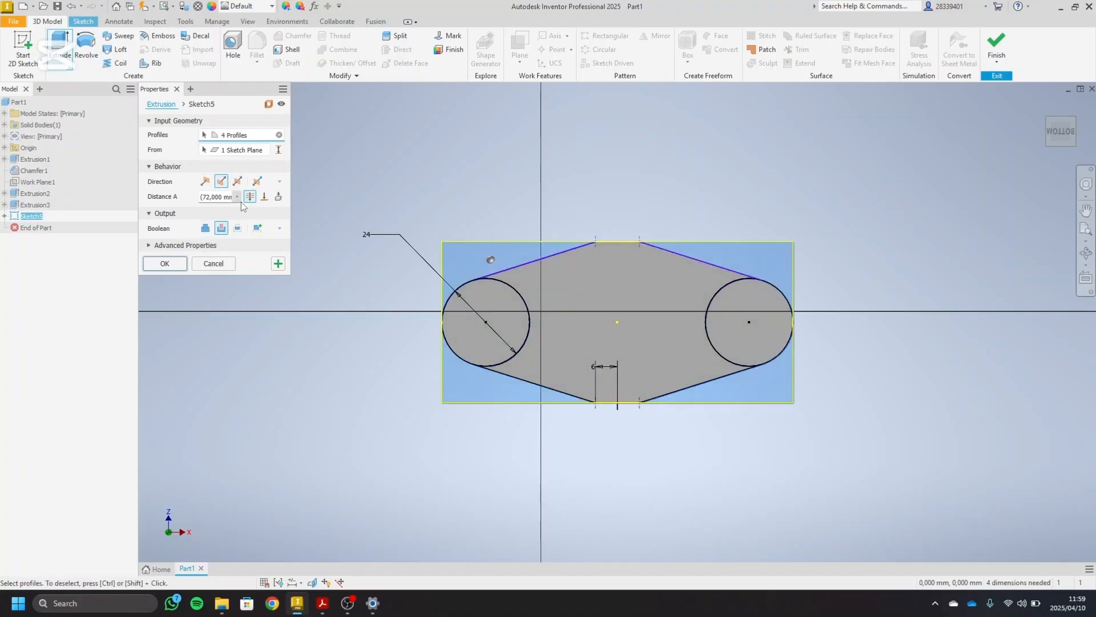
{"action": "left_click", "coordinate": [184, 267]}
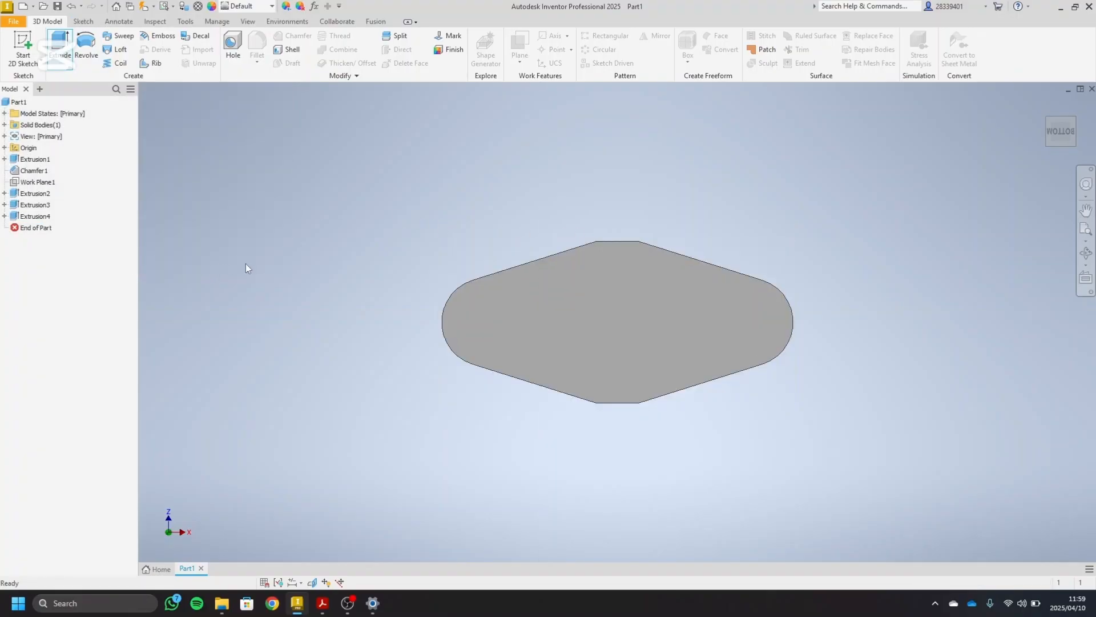
- Examine the trimmed base plate and the whole bracket from several angles, ending with the bottom view
{"action": "left_click", "coordinate": [1073, 122]}
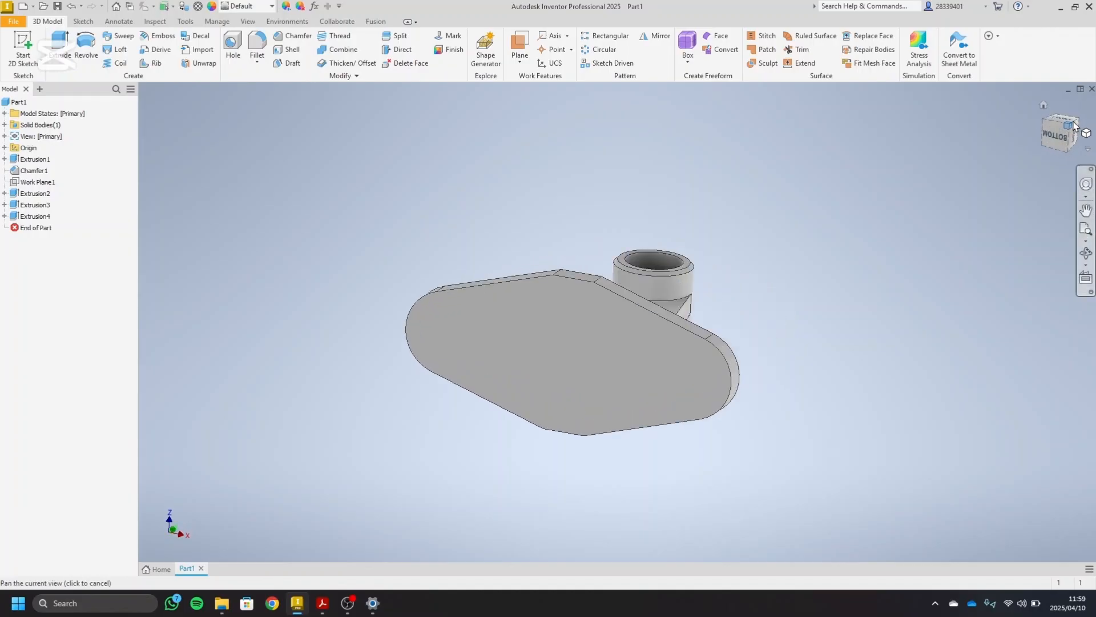
{"action": "left_click", "coordinate": [1056, 138]}
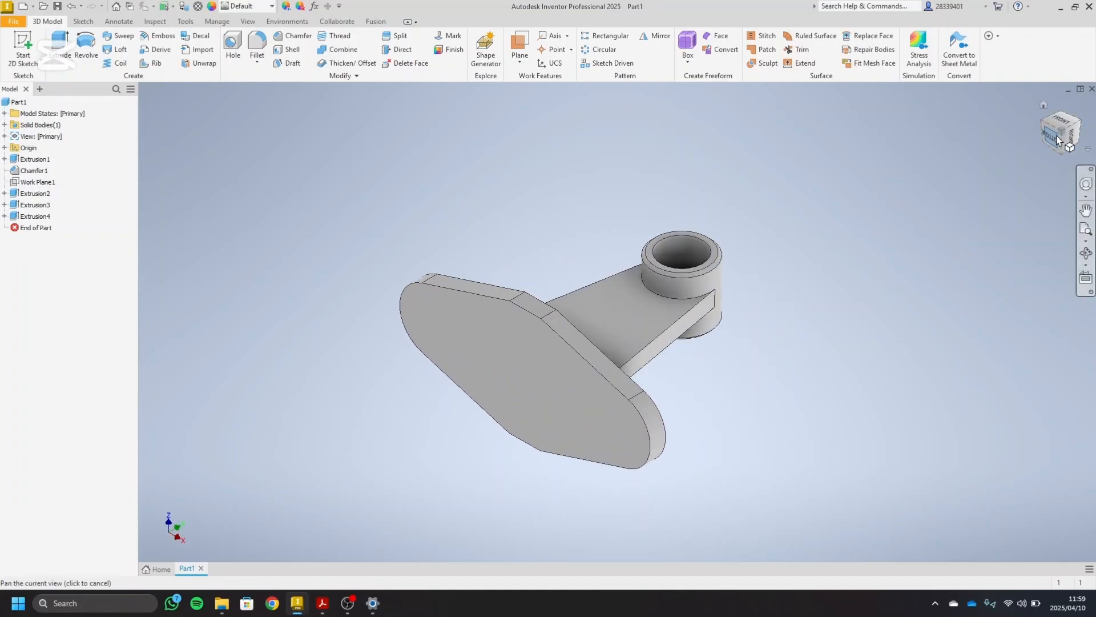
{"action": "left_click", "coordinate": [1062, 112]}
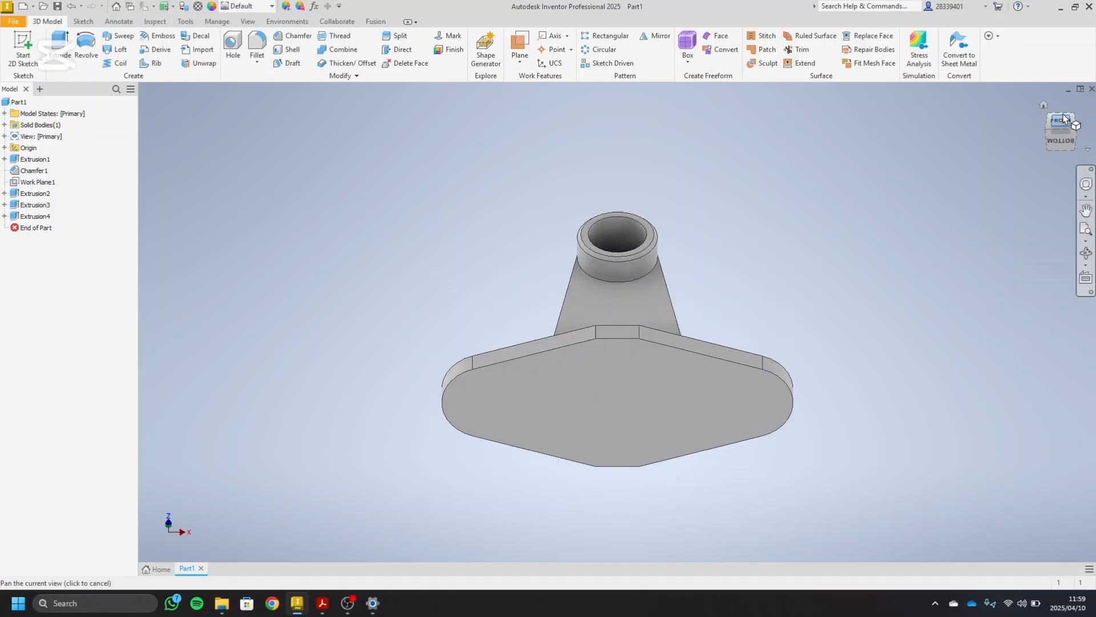
{"action": "left_click", "coordinate": [1074, 121]}
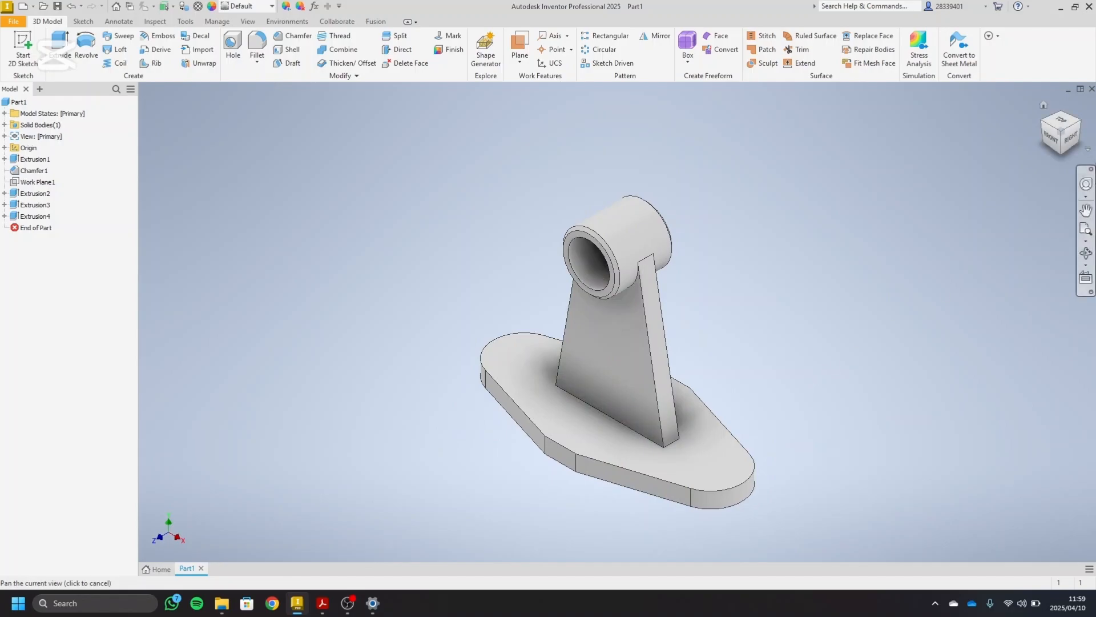
{"action": "left_click", "coordinate": [1055, 147]}
{"action": "left_click", "coordinate": [1061, 153]}
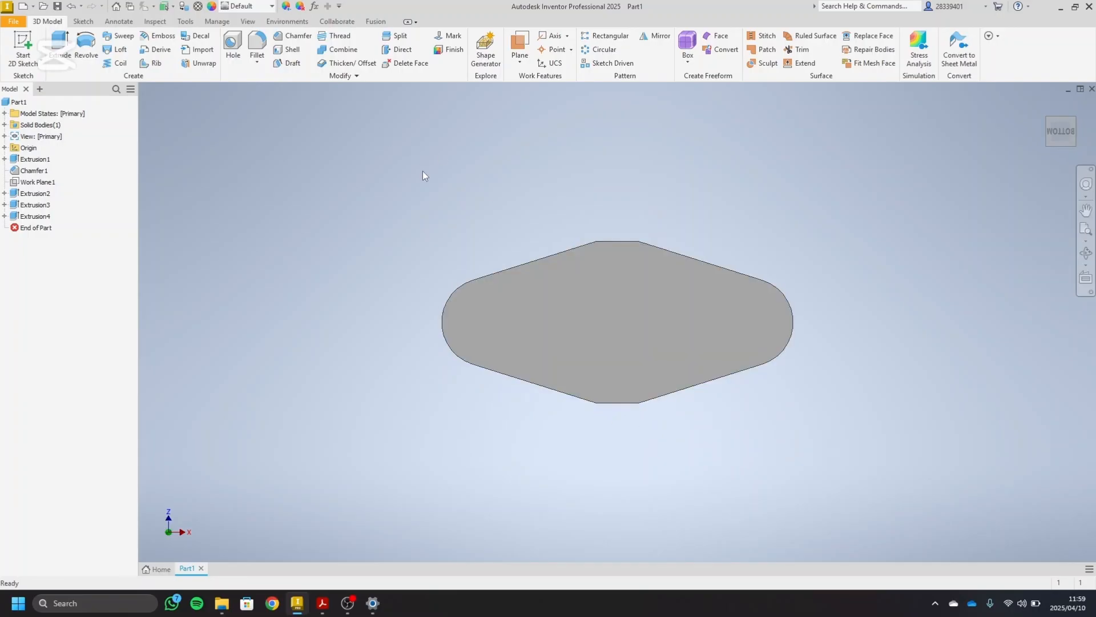
- Measure one short flat edge of the plate, the distance between the two flats, and one sloping edge's length
{"action": "key", "text": "m"}
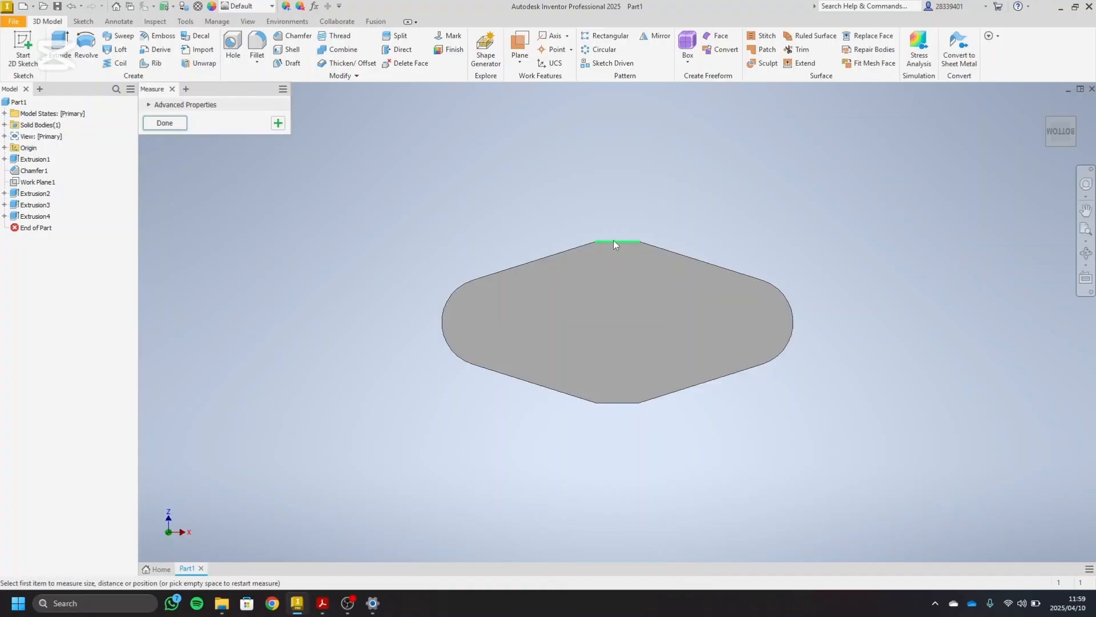
{"action": "left_click", "coordinate": [614, 240]}
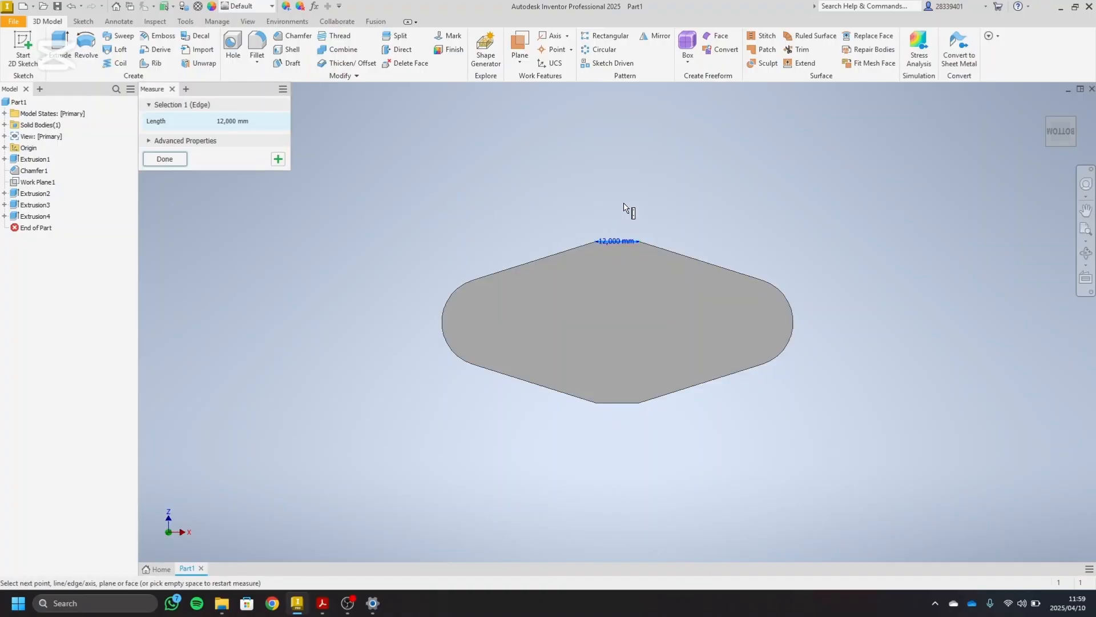
{"action": "left_click", "coordinate": [623, 409]}
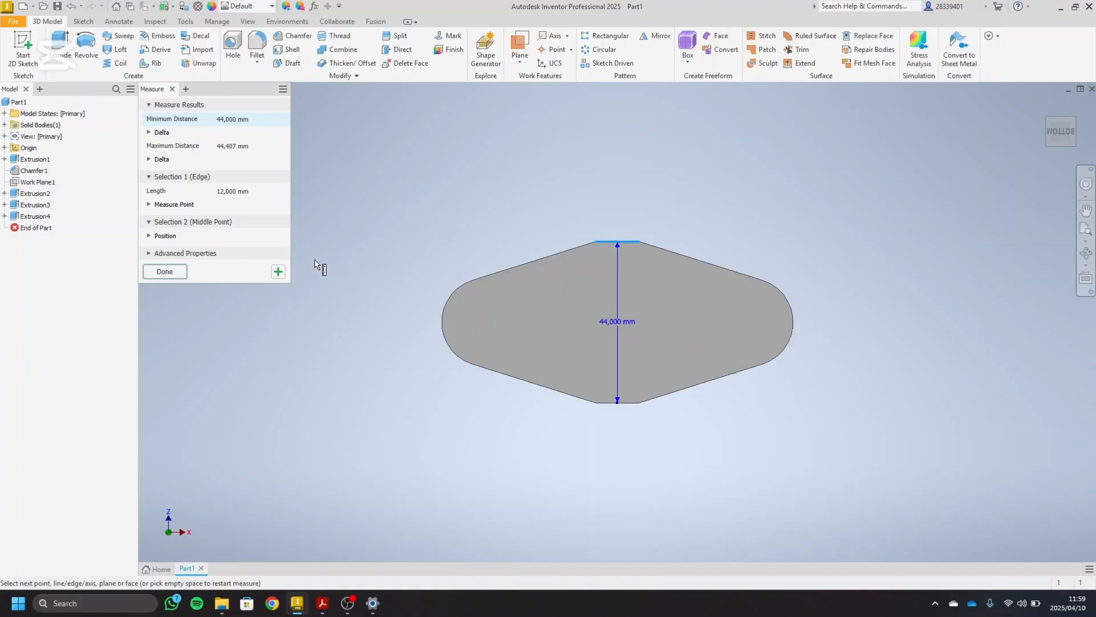
{"action": "left_click", "coordinate": [164, 272]}
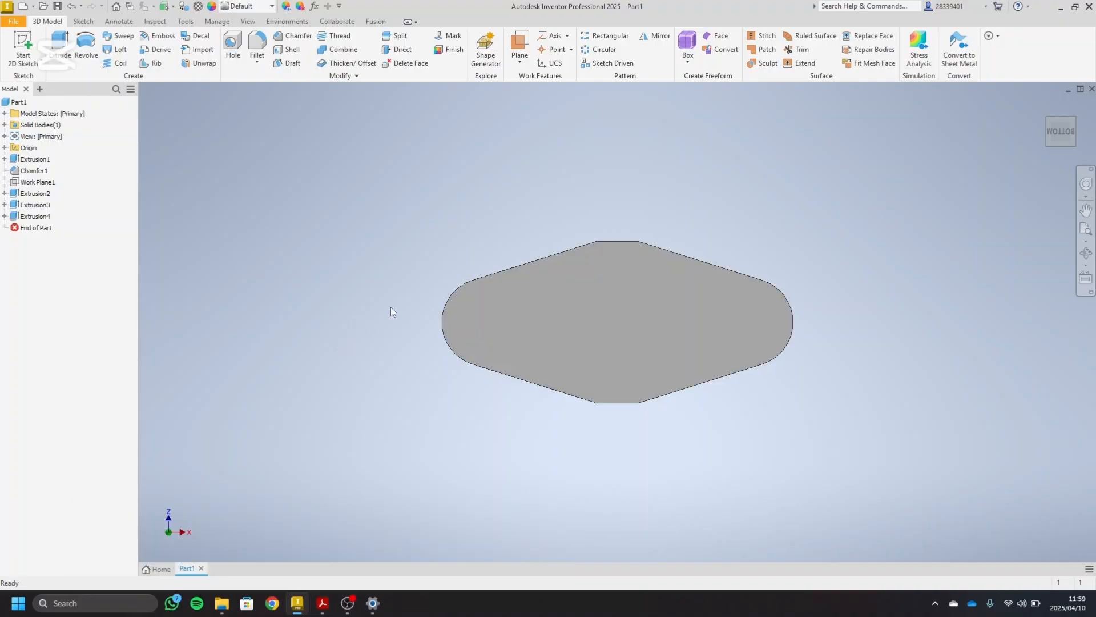
{"action": "key", "text": "m"}
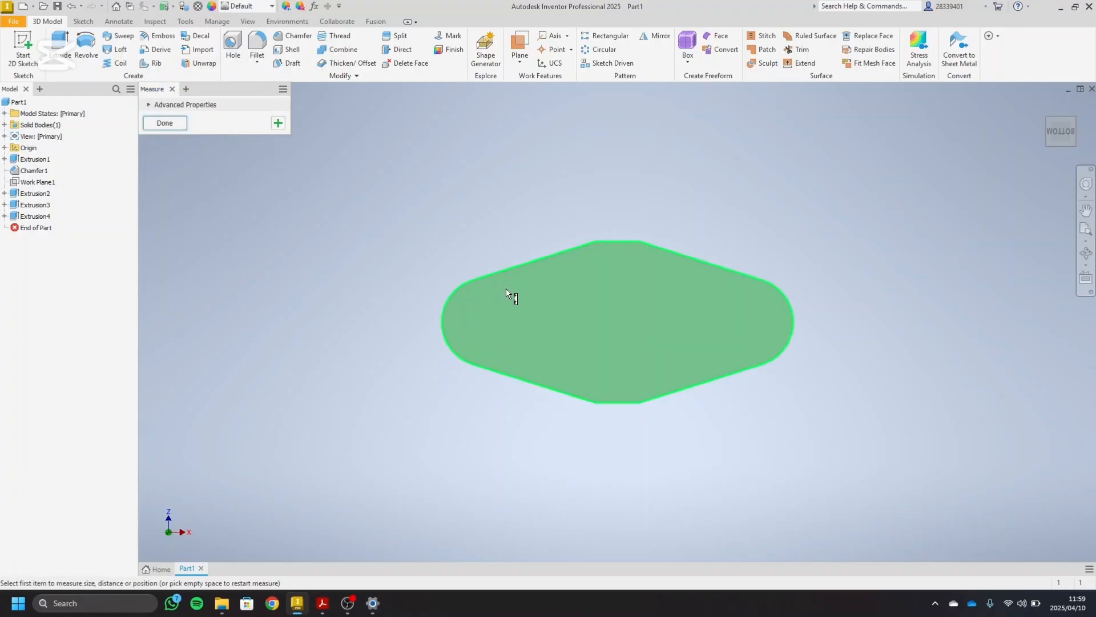
{"action": "left_click", "coordinate": [694, 260]}
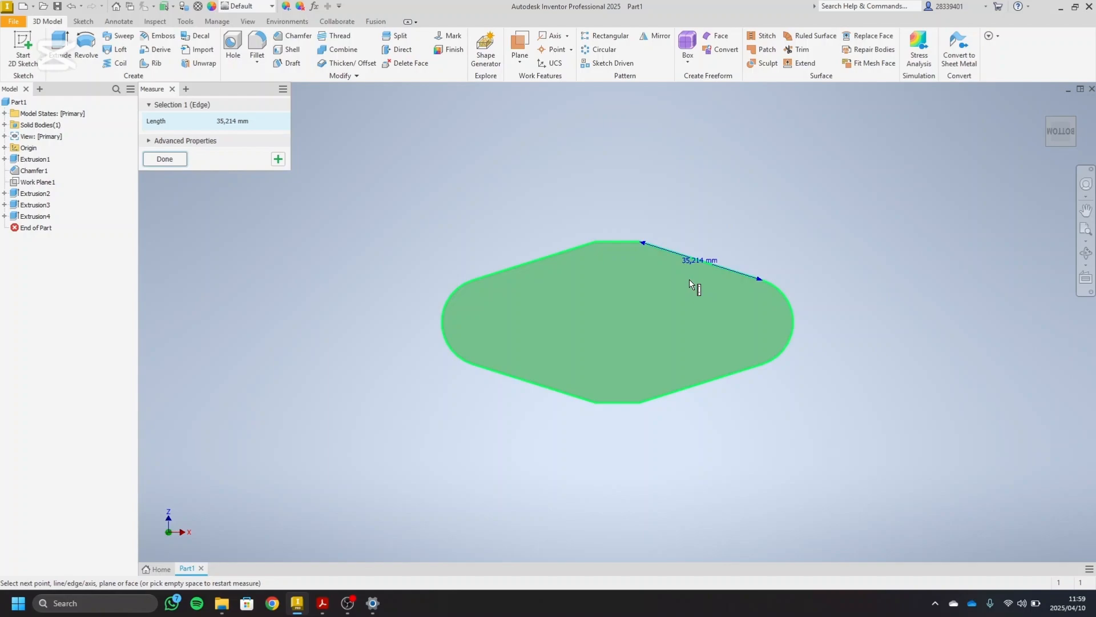
{"action": "left_click", "coordinate": [163, 161]}
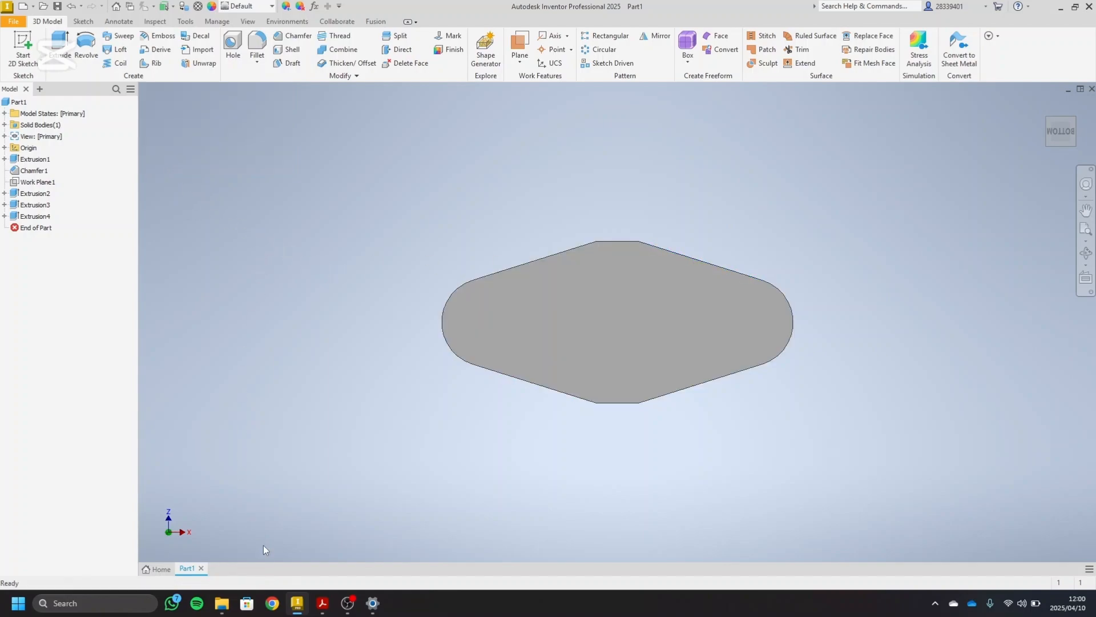
- Check the base plate dimensions in CAD_A1_A.pdf in Acrobat and start a sketch on the plate's bottom face in Inventor
{"action": "left_click", "coordinate": [317, 602]}
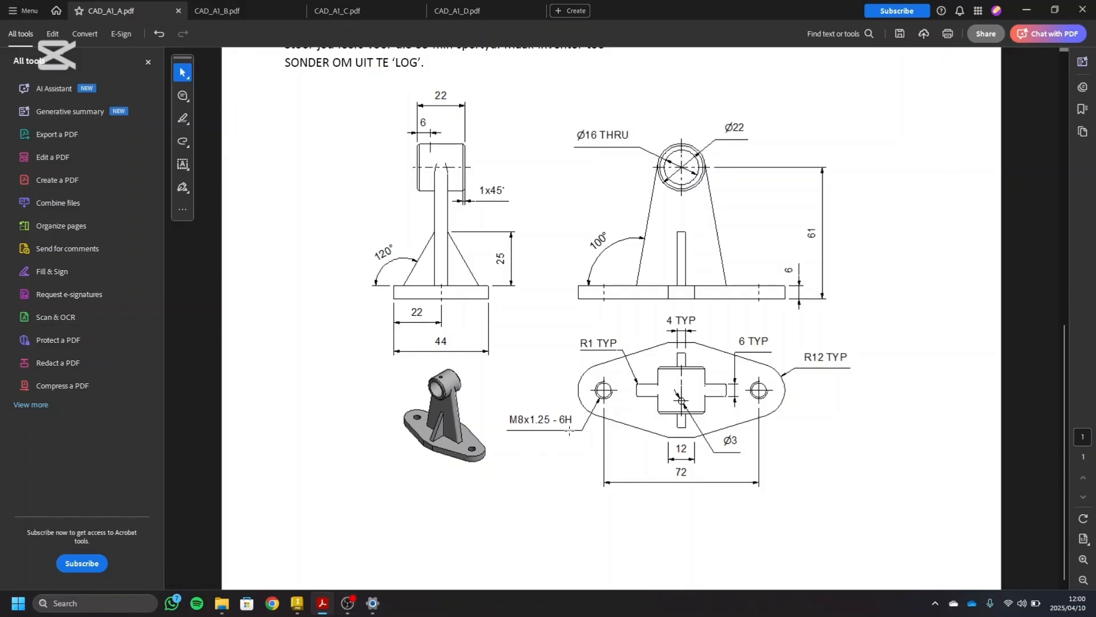
{"action": "left_click", "coordinate": [297, 603]}
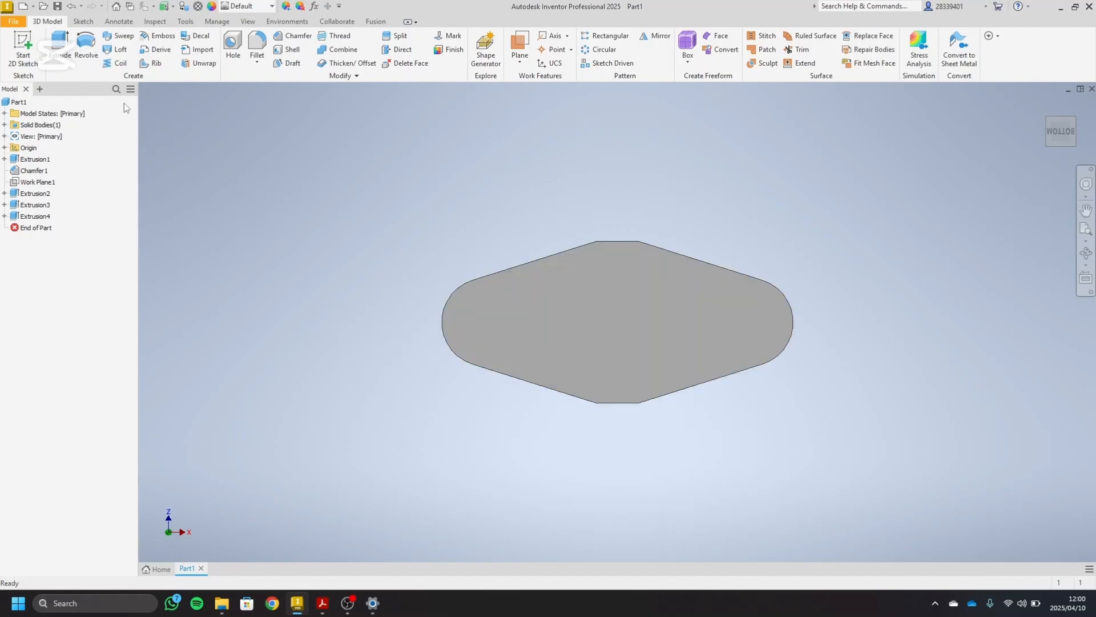
{"action": "left_click", "coordinate": [23, 47]}
{"action": "left_click", "coordinate": [581, 314]}
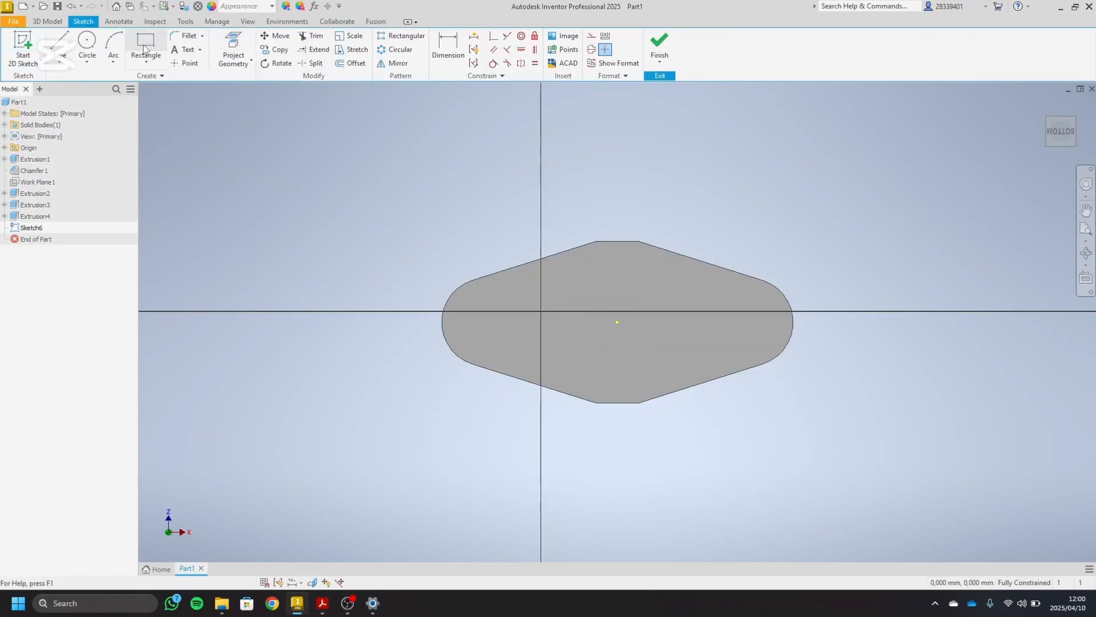
- Project the base plate's bottom face outline and its end-arc centres into the sketch
{"action": "left_click", "coordinate": [234, 47]}
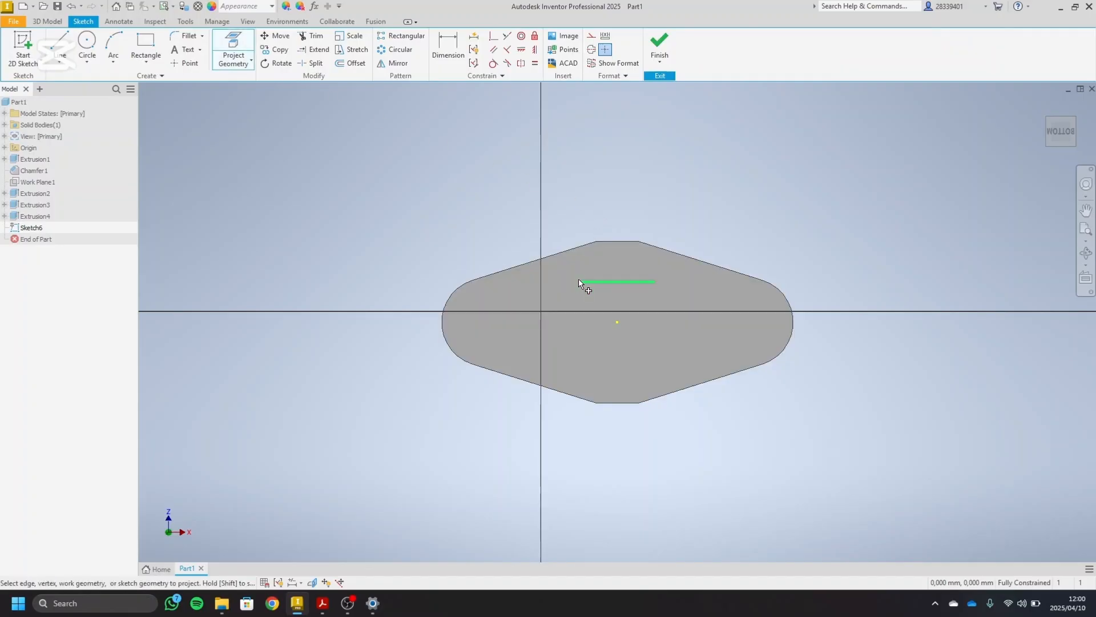
{"action": "left_click", "coordinate": [537, 280]}
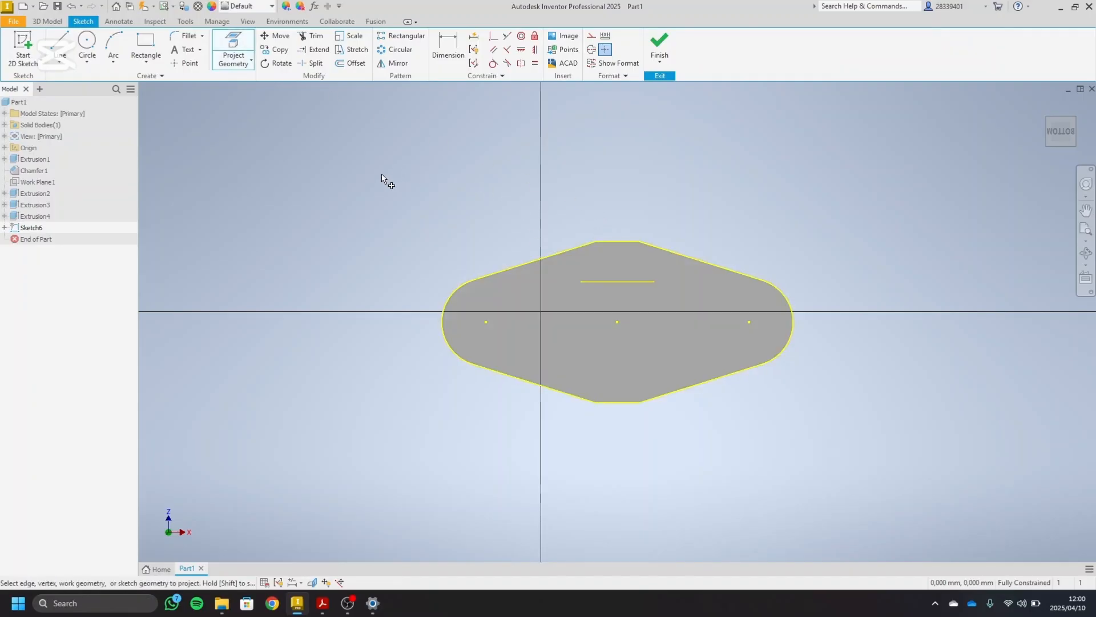
{"action": "right_click", "coordinate": [382, 174]}
{"action": "left_click", "coordinate": [423, 172]}
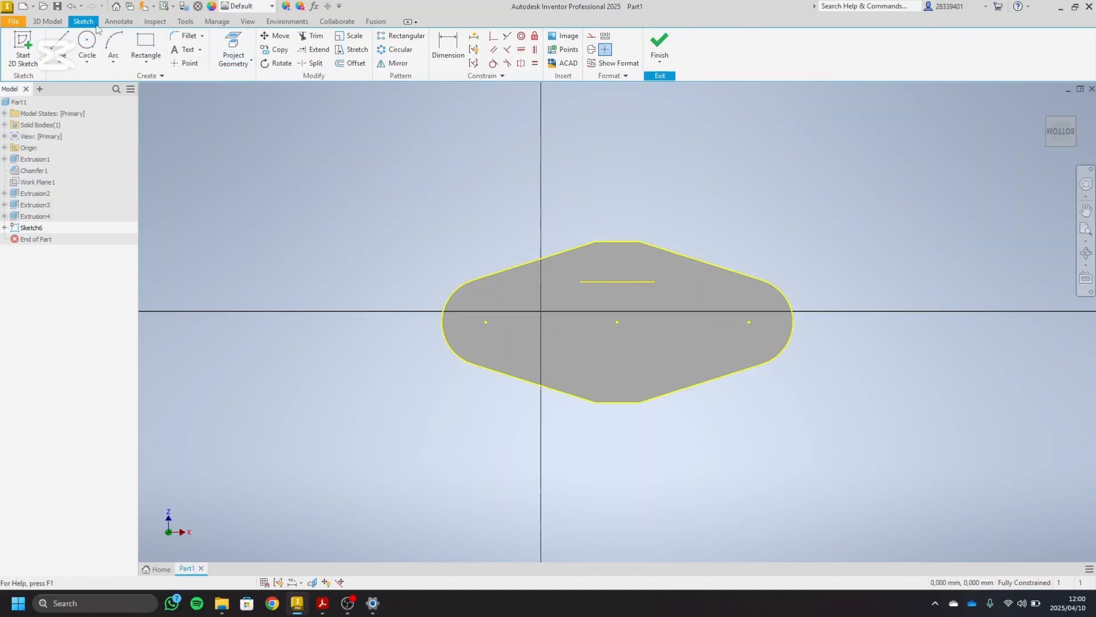
- Set up a tapped Hole feature with no seat and the ISO Metric profile thread type
{"action": "left_click", "coordinate": [47, 21]}
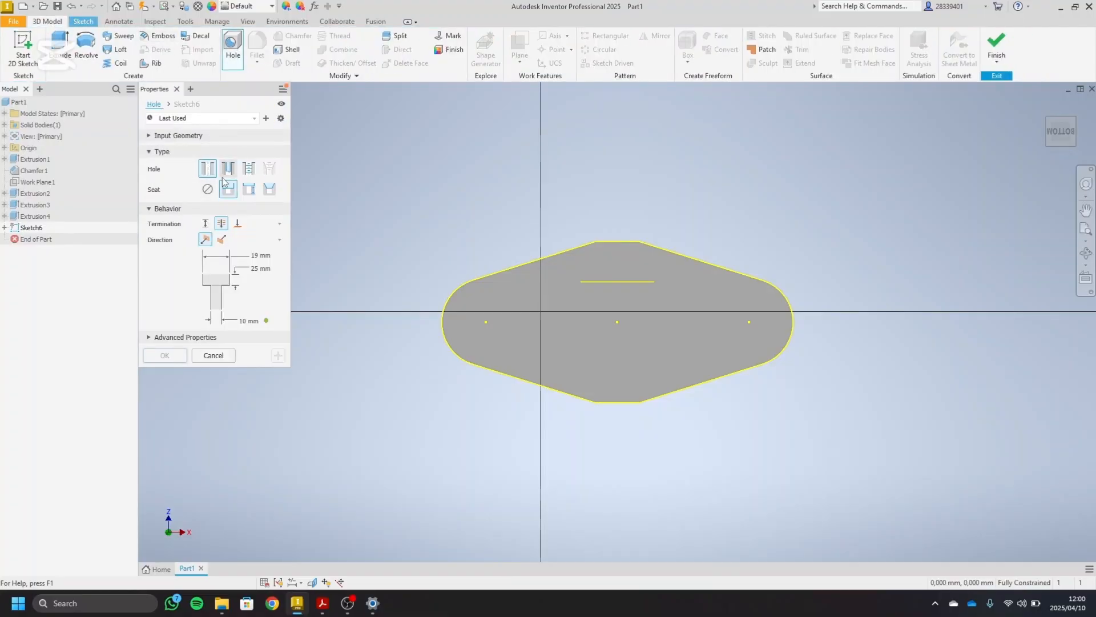
{"action": "left_click", "coordinate": [208, 189]}
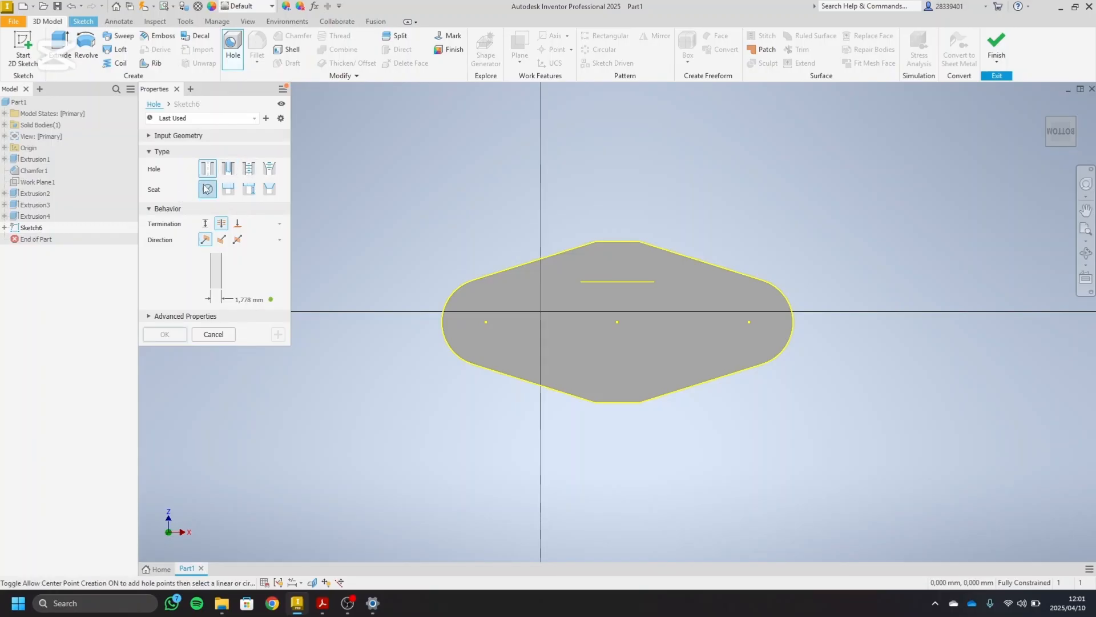
{"action": "left_click", "coordinate": [248, 168]}
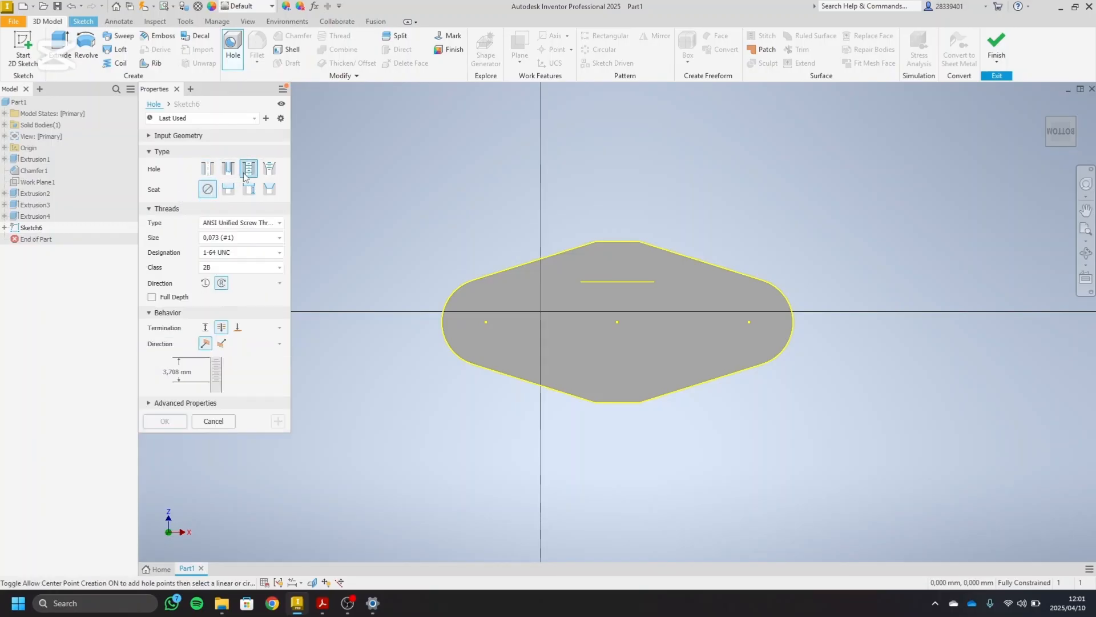
{"action": "left_click", "coordinate": [276, 224]}
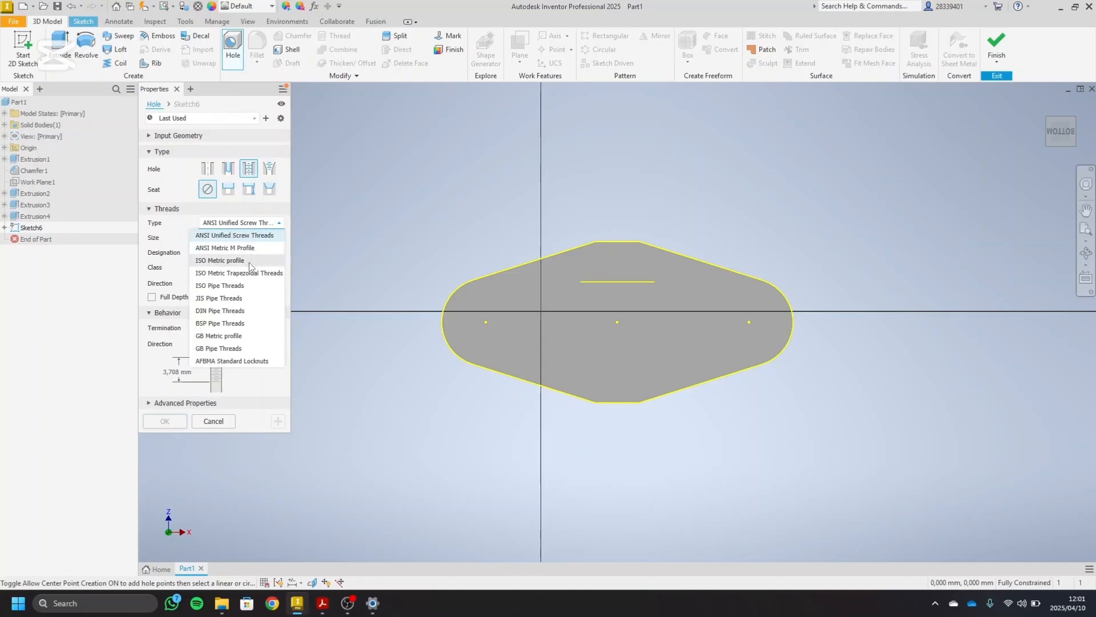
{"action": "left_click", "coordinate": [251, 260]}
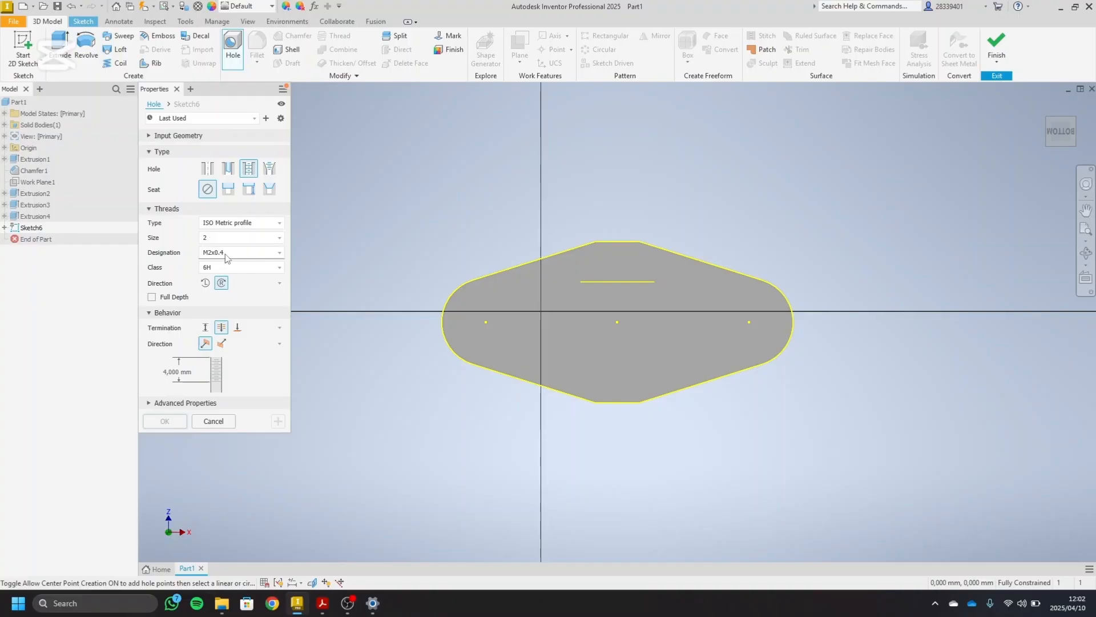
- Check the hole callout in CAD_A1_A.pdf in Acrobat and set the thread size to 8 with designation M8x1.25 in Inventor
{"action": "left_click", "coordinate": [227, 253]}
{"action": "left_click", "coordinate": [215, 263]}
{"action": "left_click", "coordinate": [215, 238]}
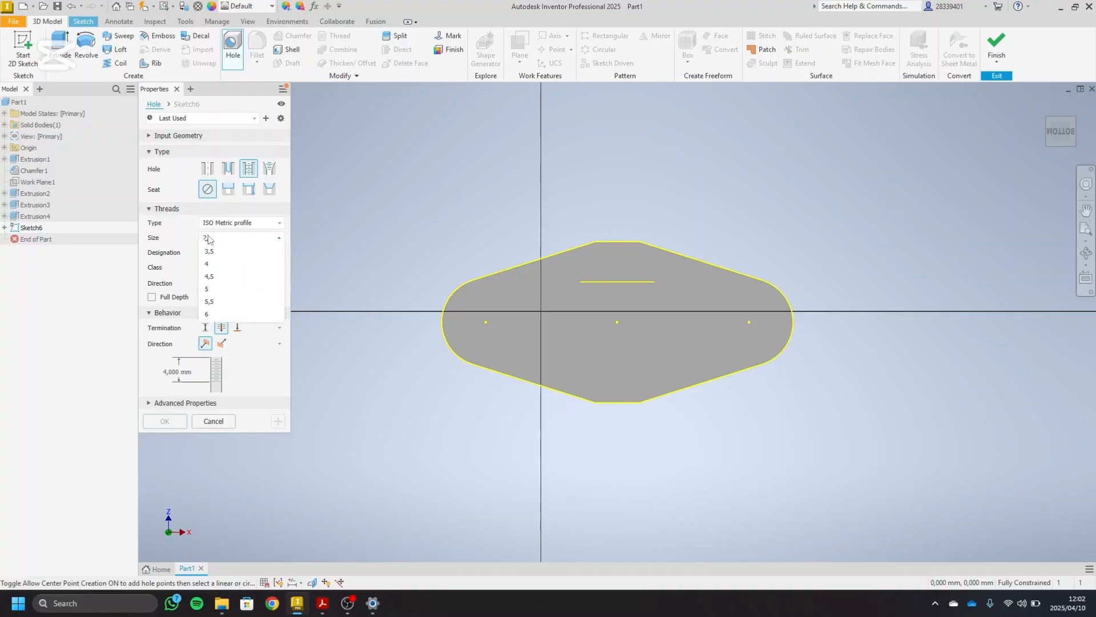
{"action": "scroll", "coordinate": [231, 391], "scroll_direction": "down", "scroll_amount": 2}
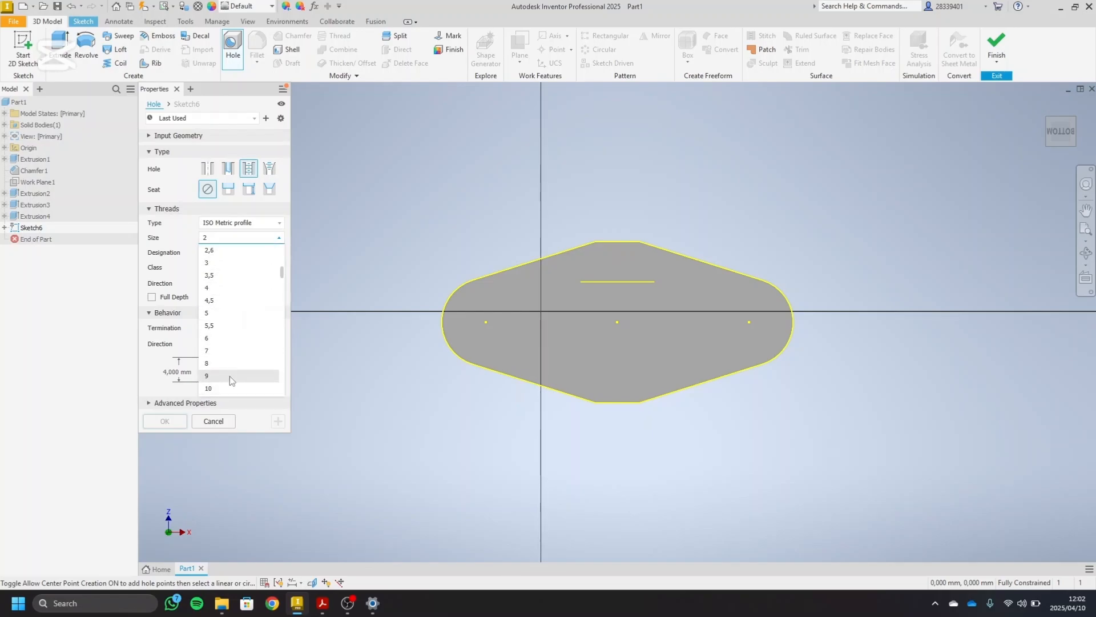
{"action": "left_click", "coordinate": [322, 604]}
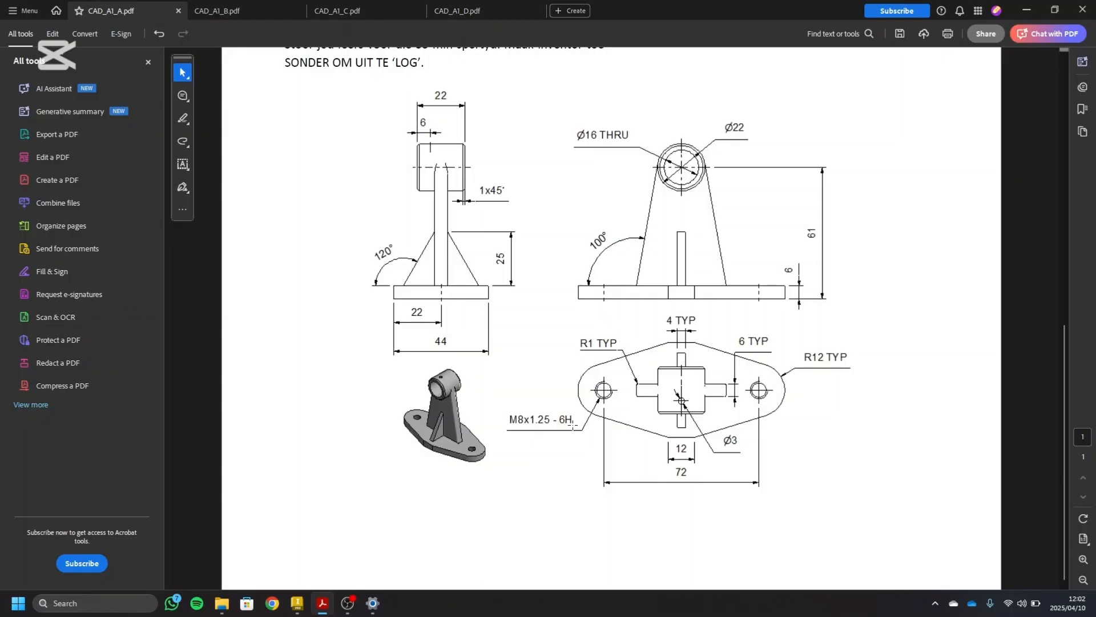
{"action": "left_click", "coordinate": [297, 603]}
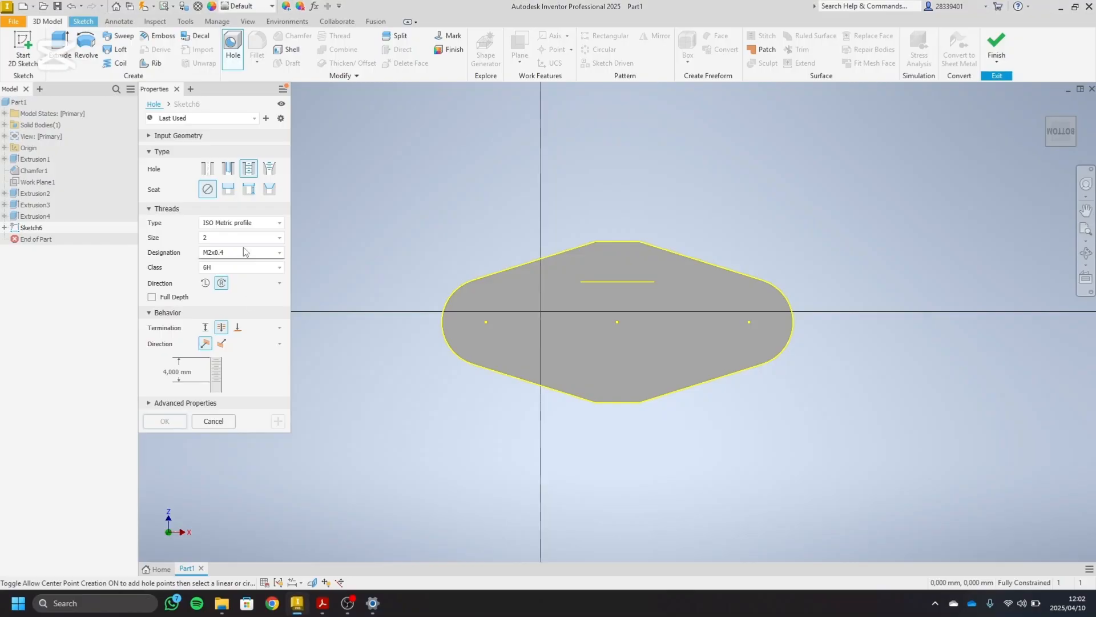
{"action": "left_click", "coordinate": [217, 243]}
{"action": "scroll", "coordinate": [219, 342], "scroll_direction": "down", "scroll_amount": 2}
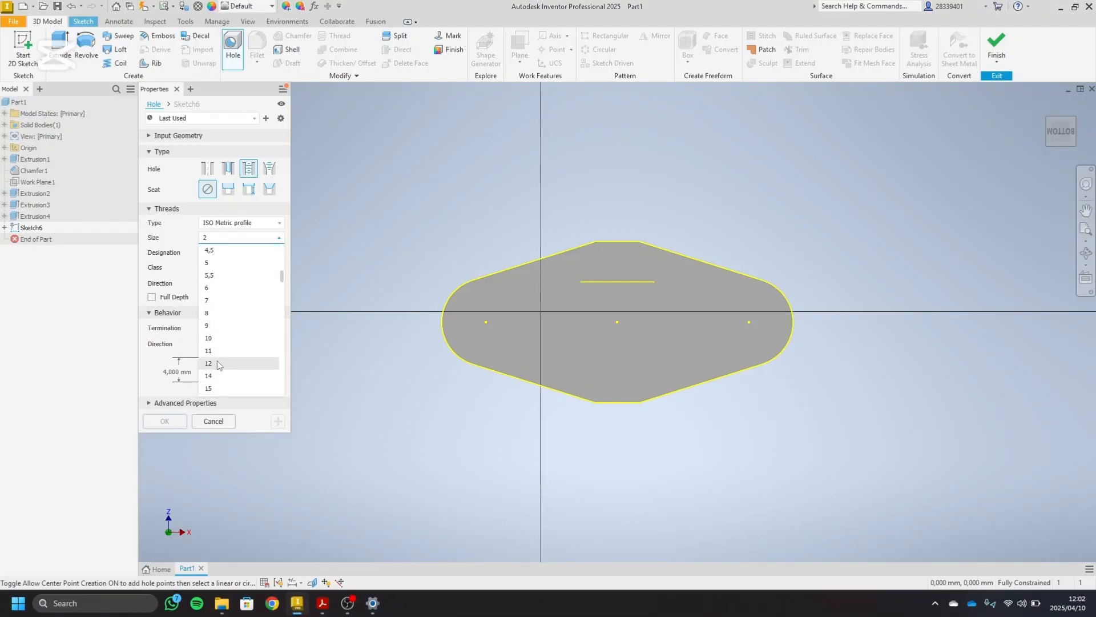
{"action": "left_click", "coordinate": [221, 313]}
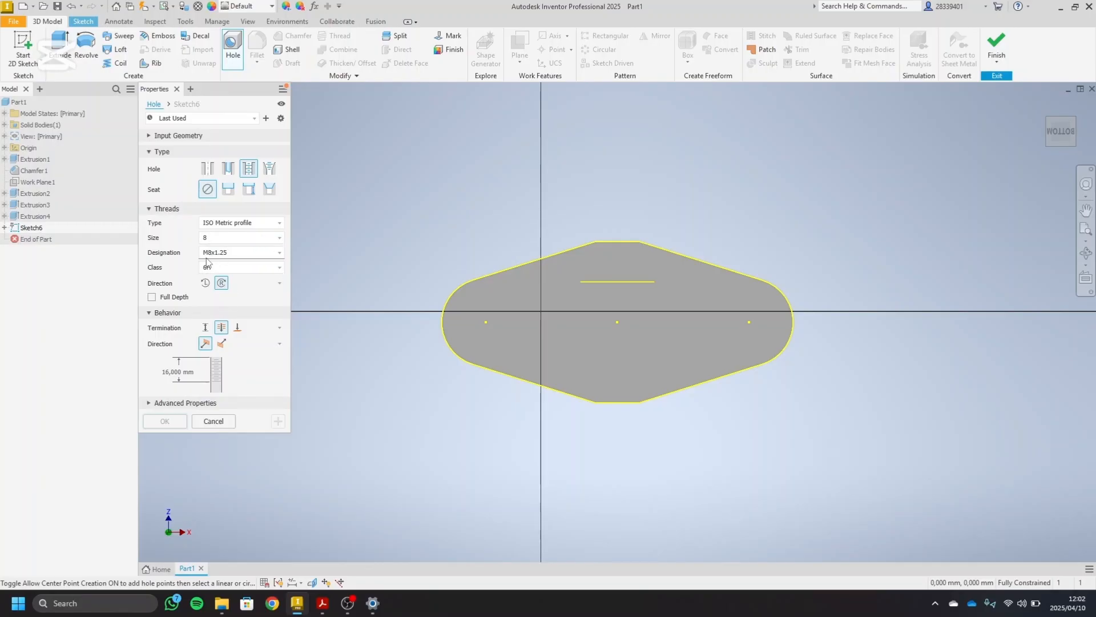
- Create the M8x1.25 tapped through holes at the centre points of the plate's two rounded ends
{"action": "left_click", "coordinate": [486, 321]}
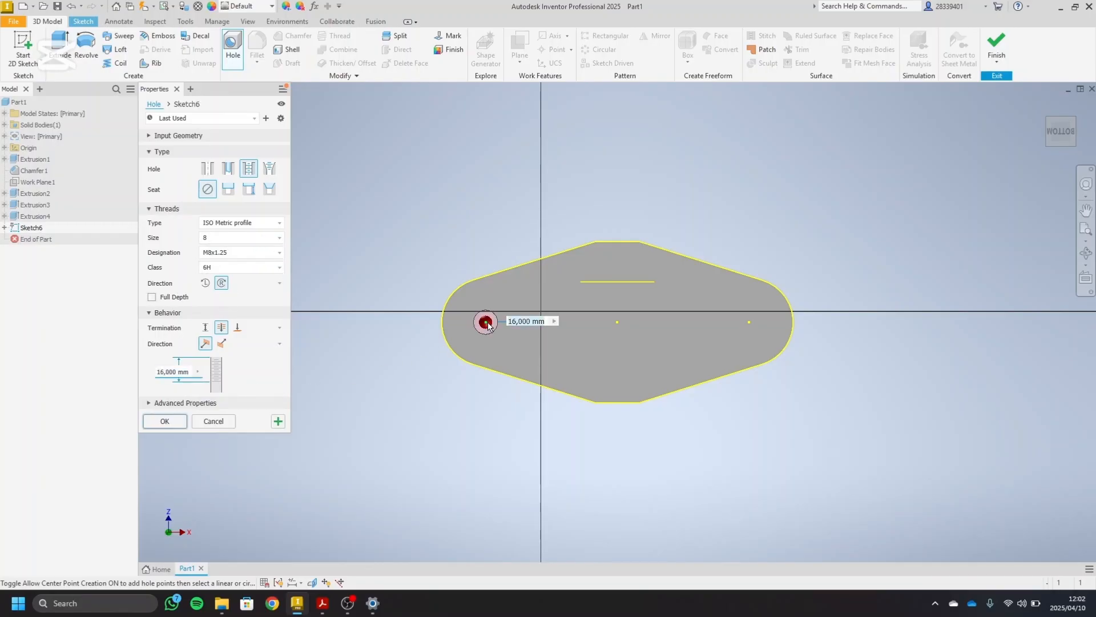
{"action": "left_click", "coordinate": [750, 323]}
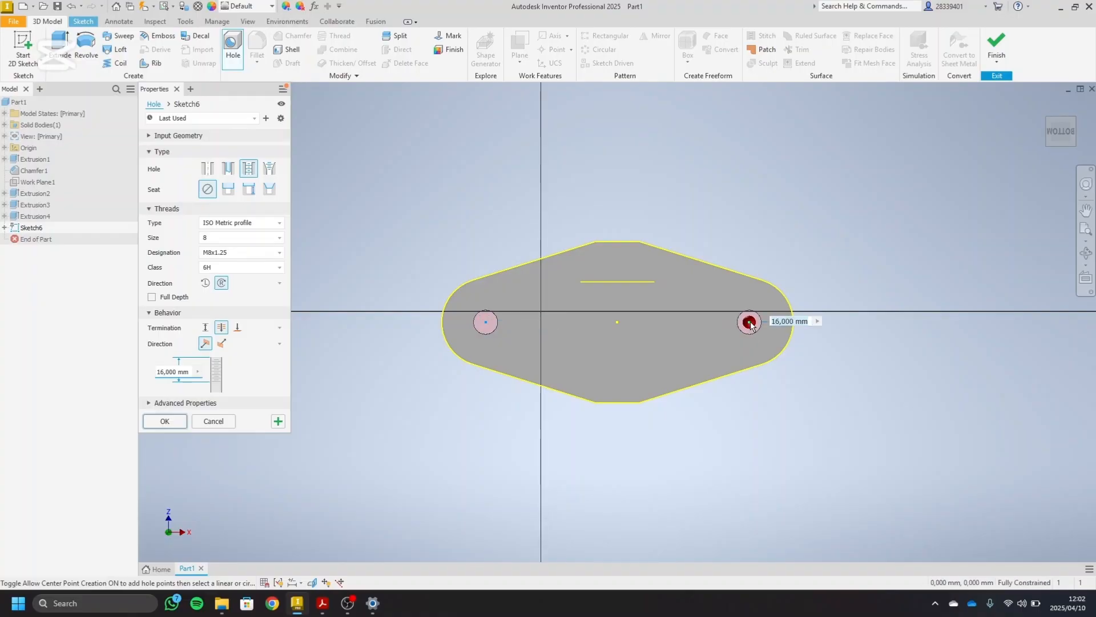
{"action": "left_click", "coordinate": [165, 421]}
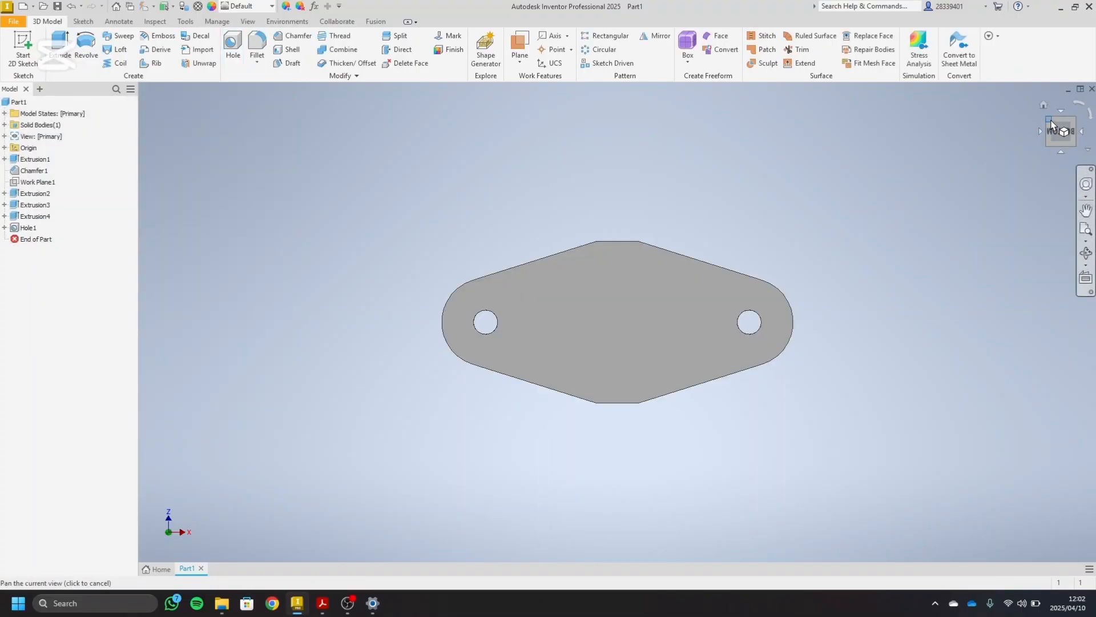
- Examine the threaded holes from several angles and check the remaining features in CAD_A1_A.pdf in Acrobat before returning to Inventor
{"action": "left_click", "coordinate": [1069, 126]}
{"action": "left_click", "coordinate": [1069, 126]}
{"action": "left_click", "coordinate": [1074, 126]}
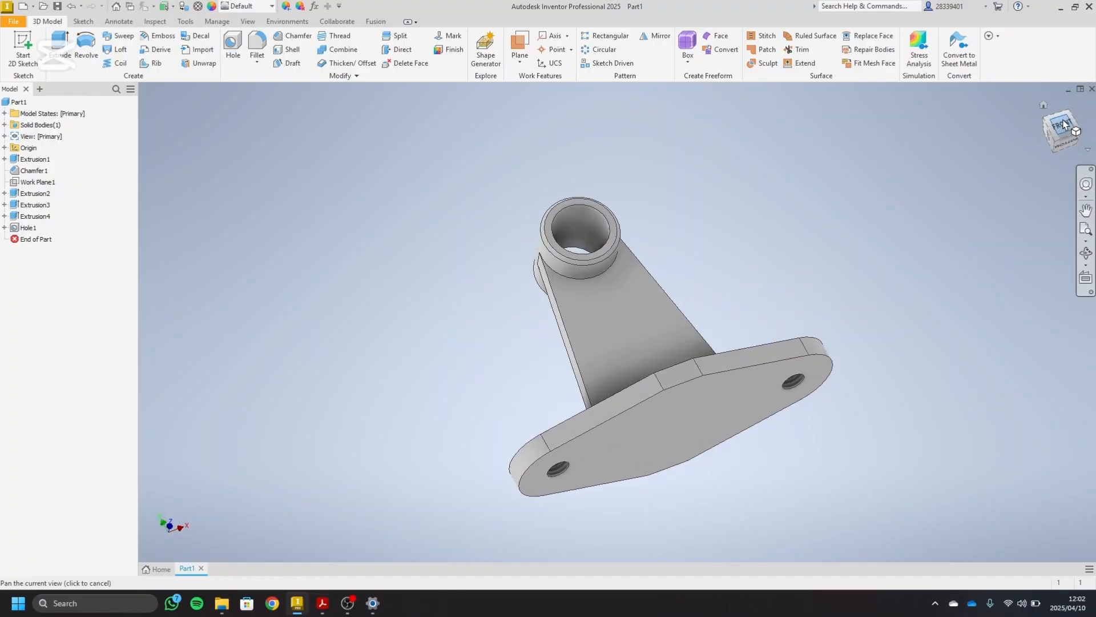
{"action": "left_click", "coordinate": [1073, 125]}
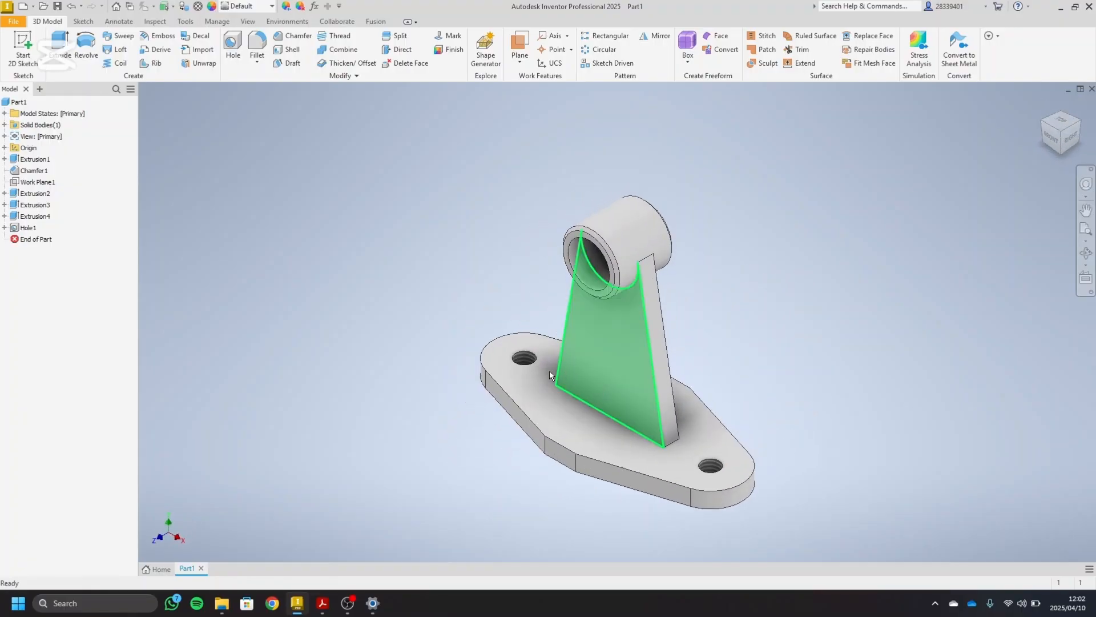
{"action": "scroll", "coordinate": [543, 366], "scroll_direction": "up", "scroll_amount": 5}
{"action": "scroll", "coordinate": [539, 361], "scroll_direction": "up", "scroll_amount": 3}
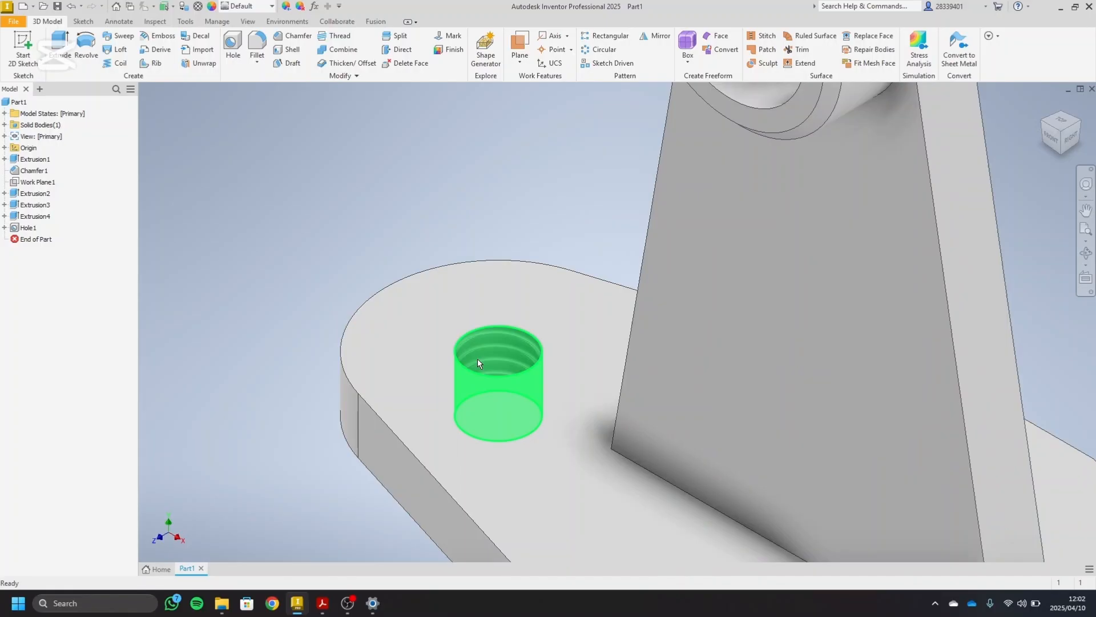
{"action": "left_click", "coordinate": [1054, 139]}
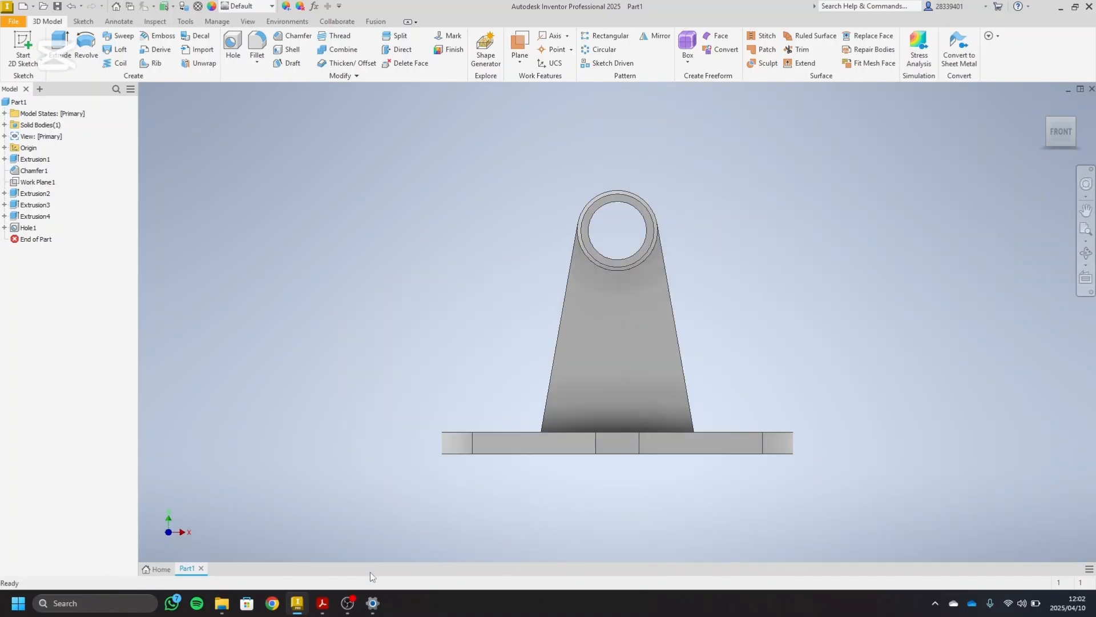
{"action": "left_click", "coordinate": [322, 603]}
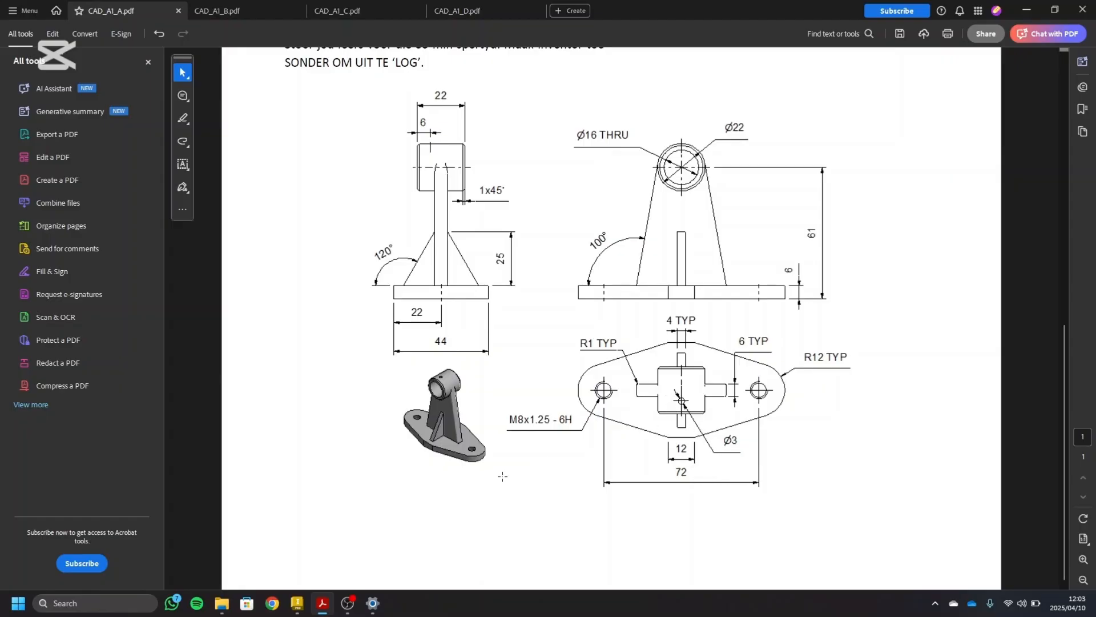
{"action": "left_click", "coordinate": [297, 603]}
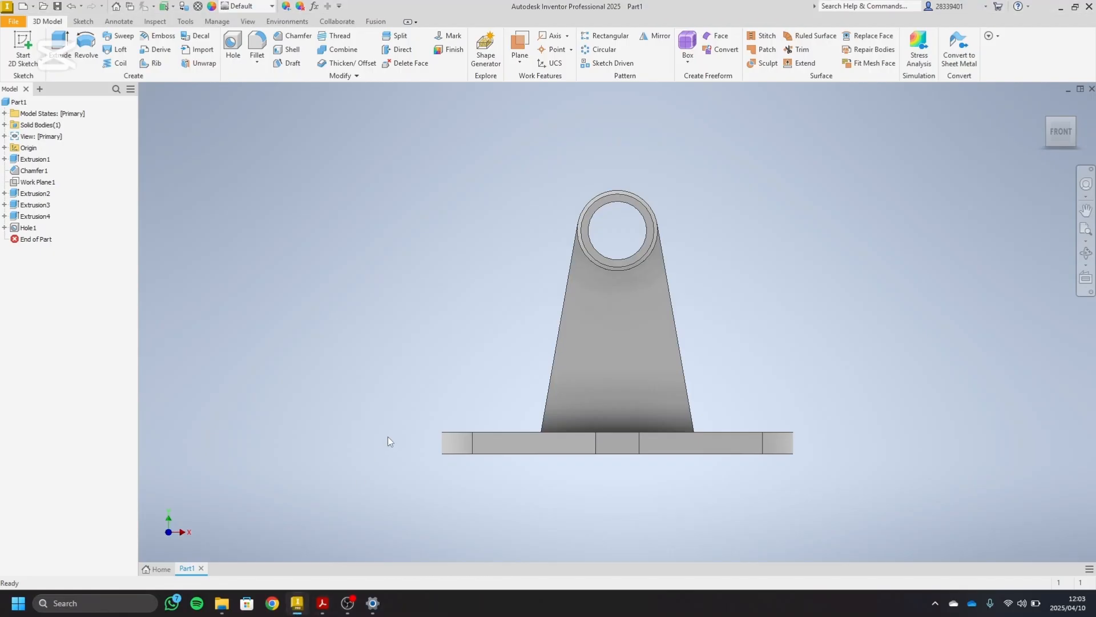
- Create a work plane tangent to the top of the cylinder and parallel to the base plate's top face
{"action": "left_click", "coordinate": [1076, 117]}
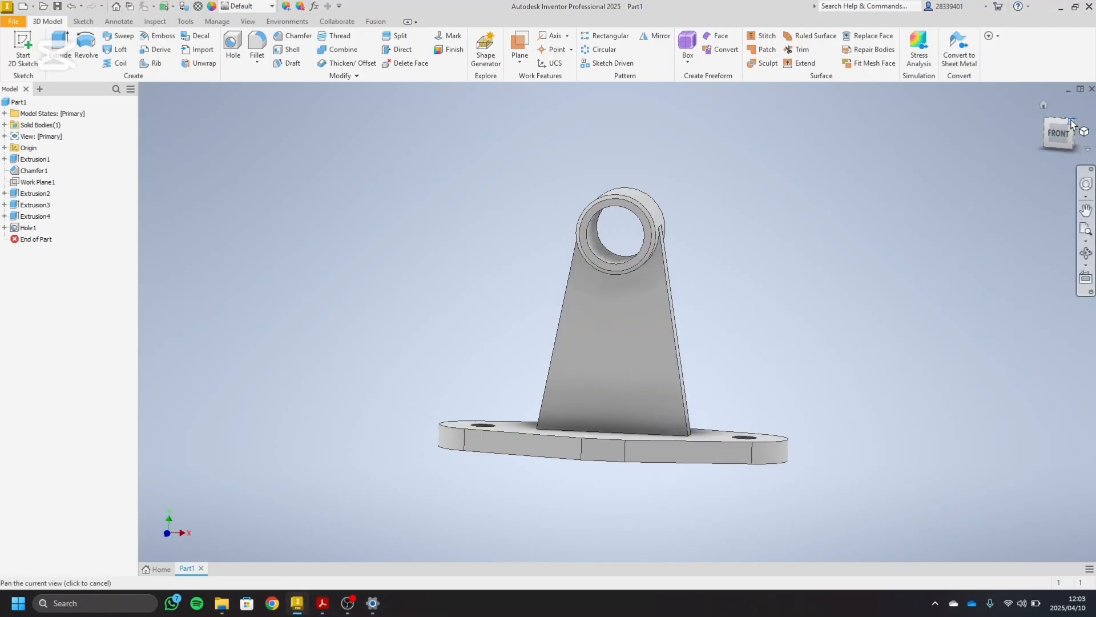
{"action": "key", "text": "]"}
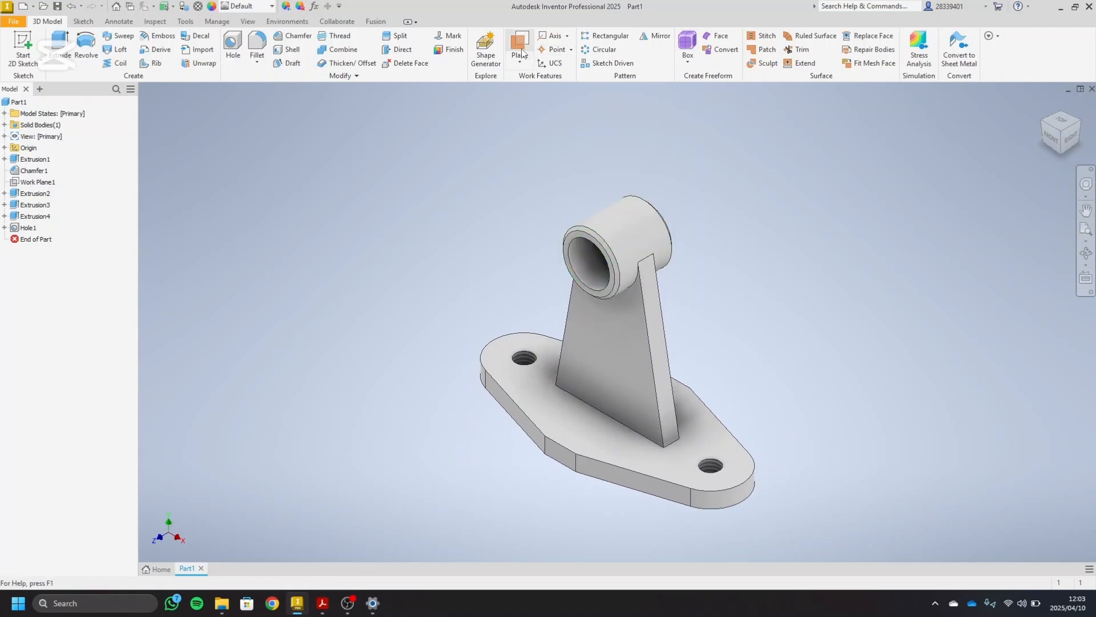
{"action": "left_click", "coordinate": [627, 223]}
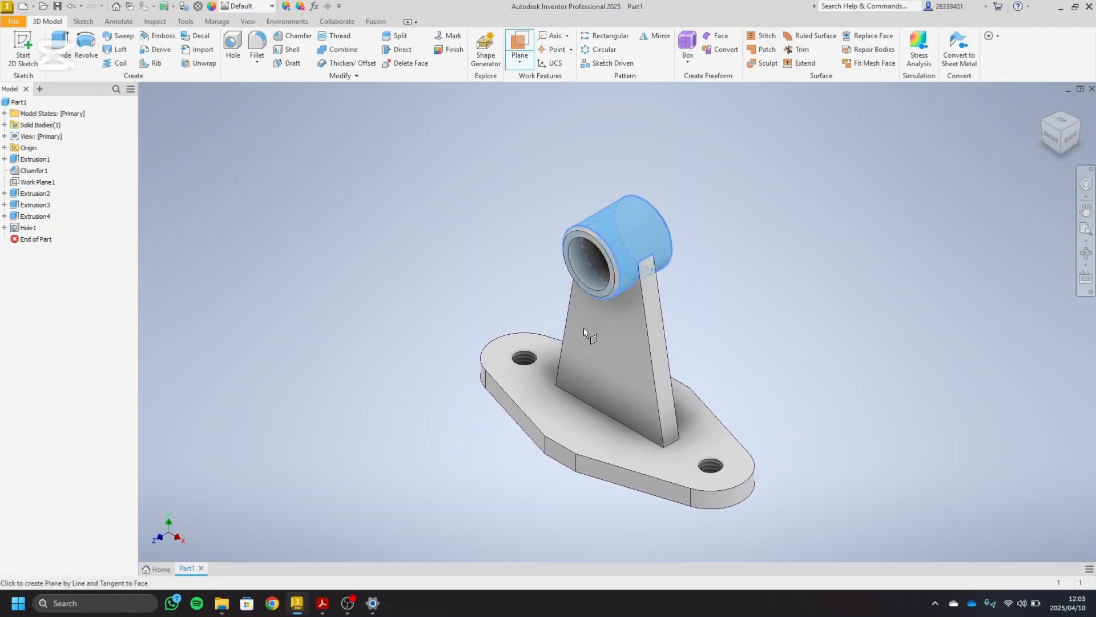
{"action": "left_click", "coordinate": [563, 421]}
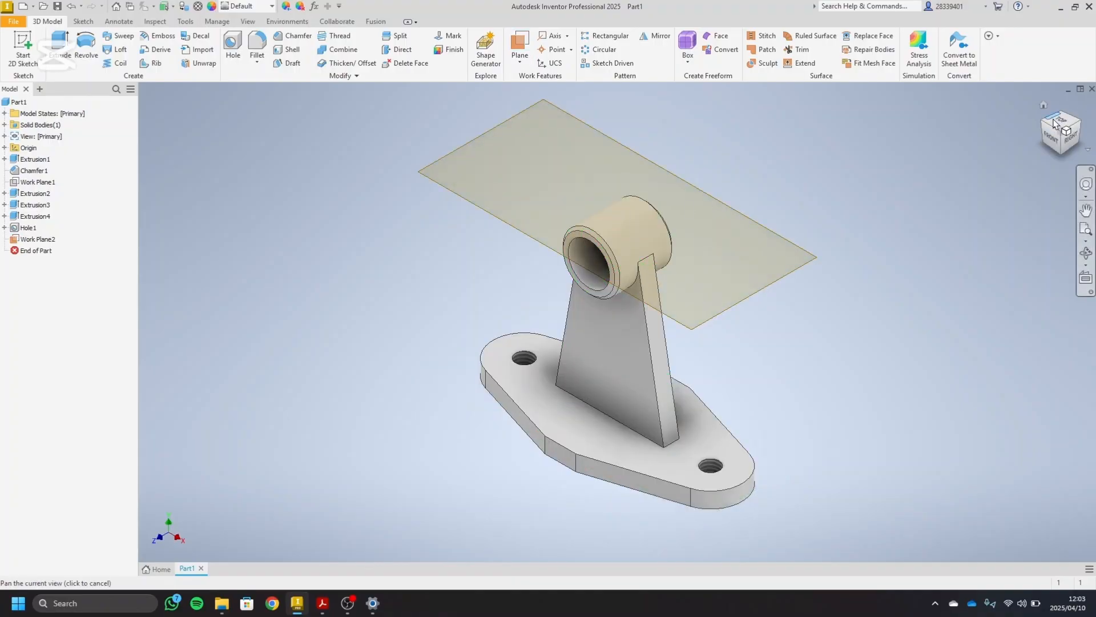
{"action": "left_click", "coordinate": [1052, 139]}
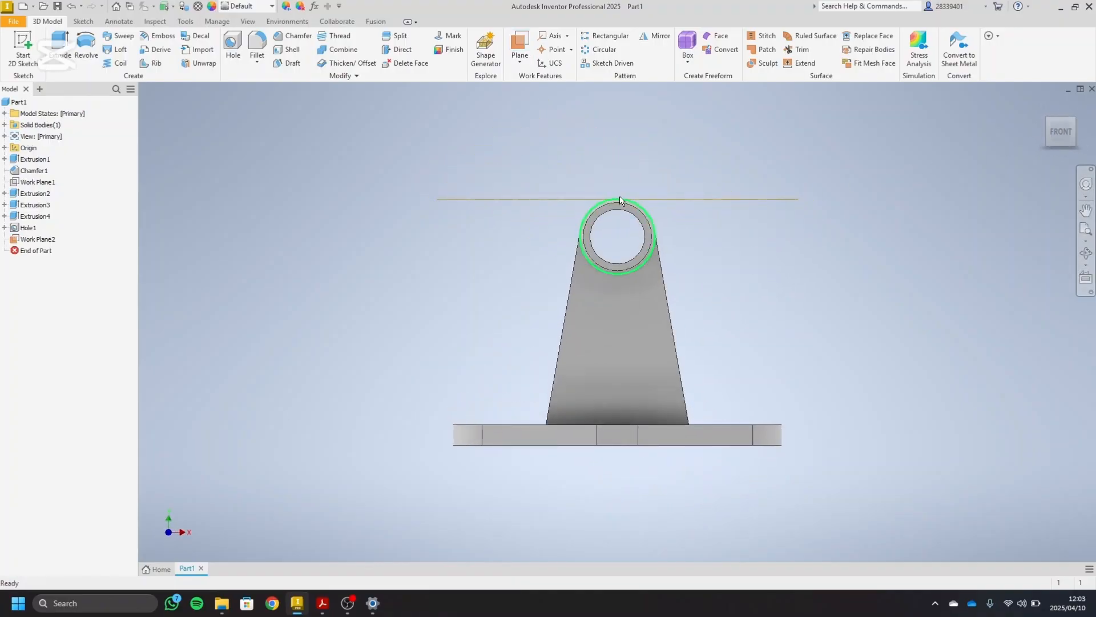
{"action": "left_click", "coordinate": [1071, 122]}
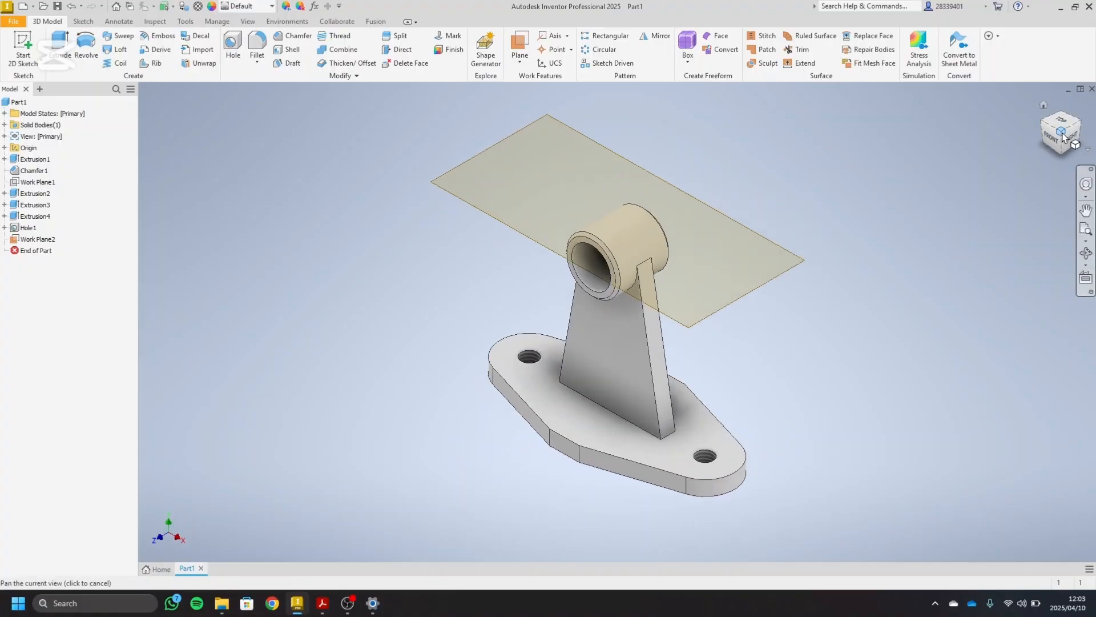
- Start a sketch on the tangent work plane and place a point on the vertical axis about 6.8 mm below the origin
{"action": "left_click", "coordinate": [1061, 123]}
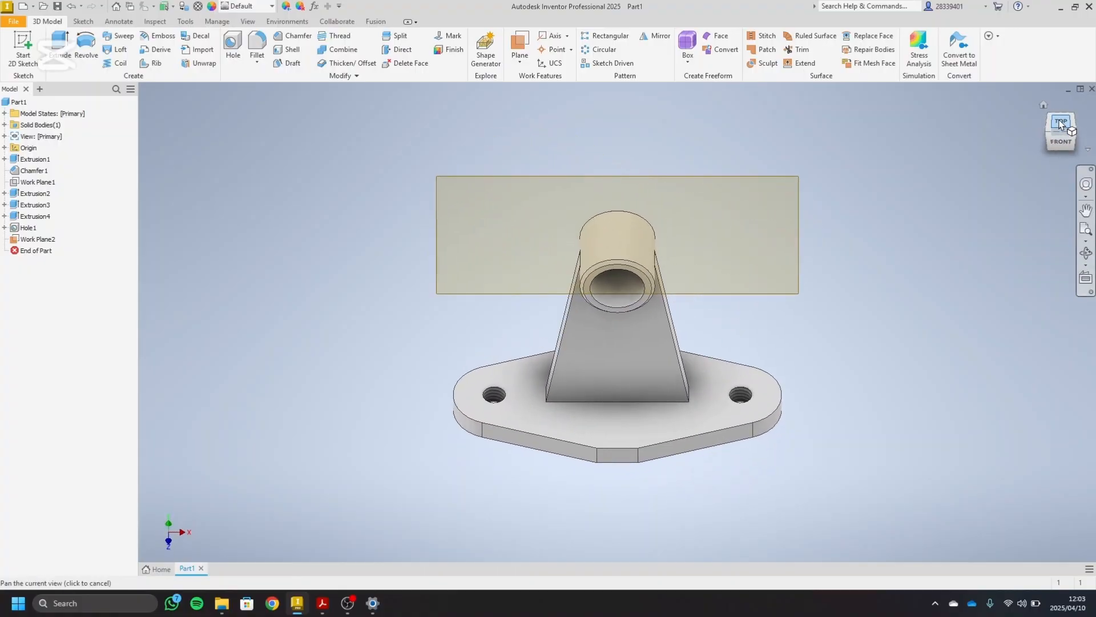
{"action": "left_click", "coordinate": [23, 46]}
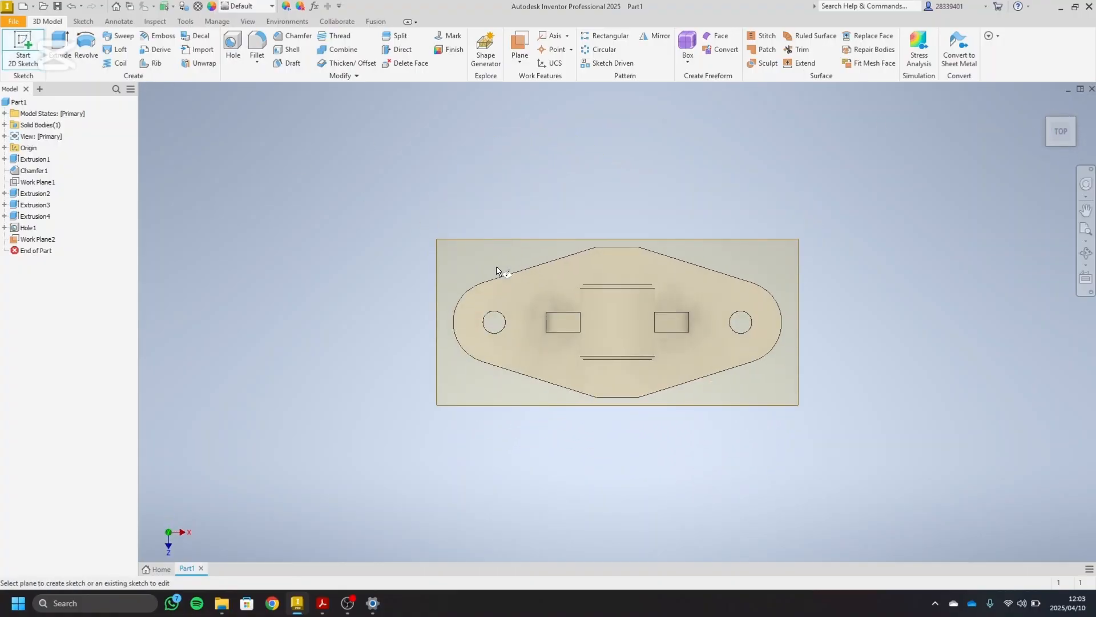
{"action": "left_click", "coordinate": [796, 402]}
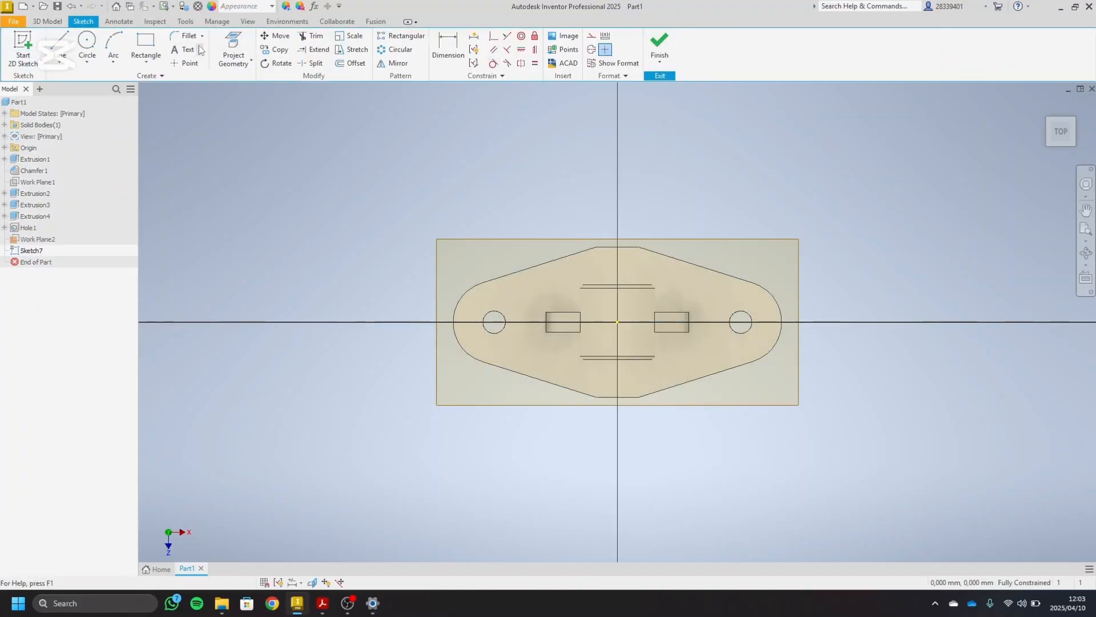
{"action": "left_click", "coordinate": [181, 63]}
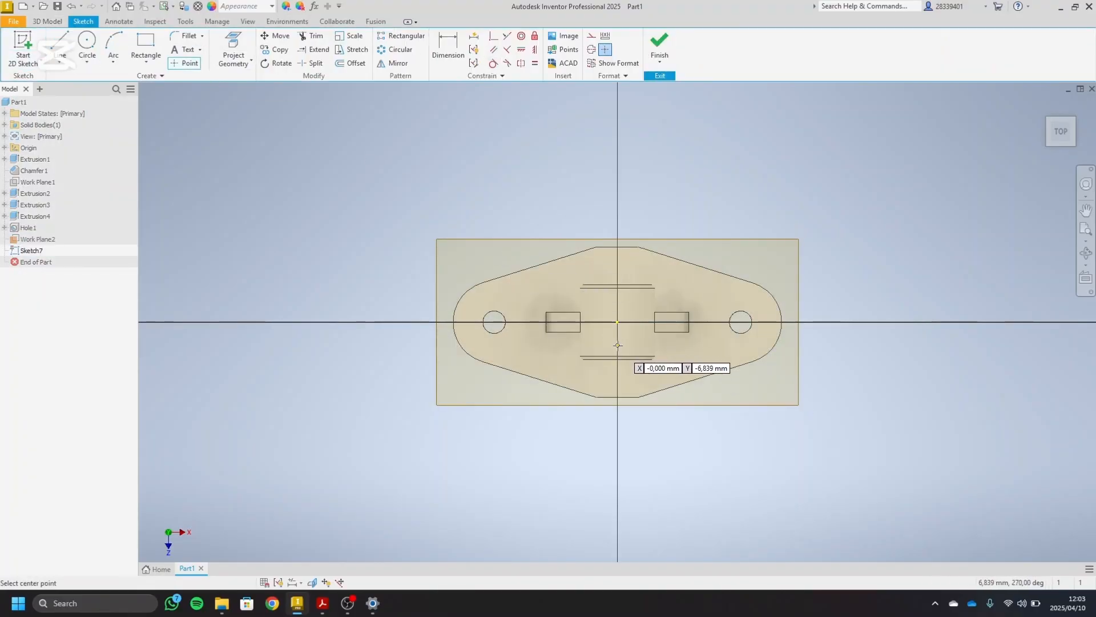
{"action": "left_click", "coordinate": [617, 345]}
{"action": "right_click", "coordinate": [527, 195]}
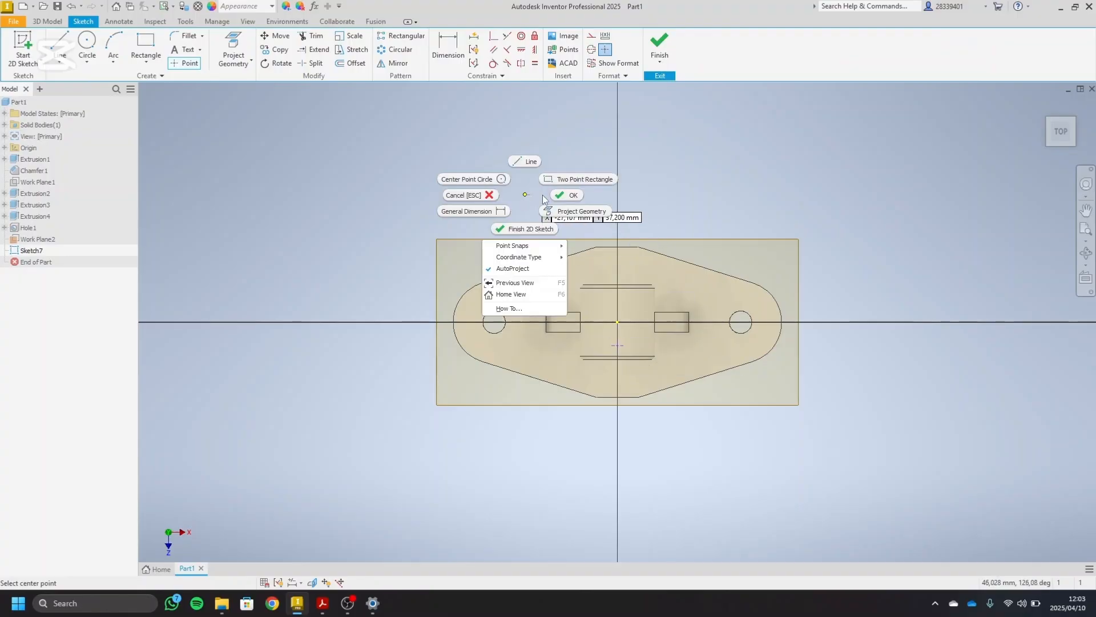
{"action": "left_click", "coordinate": [490, 171]}
- Project the cylinder's outer surface and its front chamfer edge into the sketch as reference geometry
{"action": "left_click", "coordinate": [254, 66]}
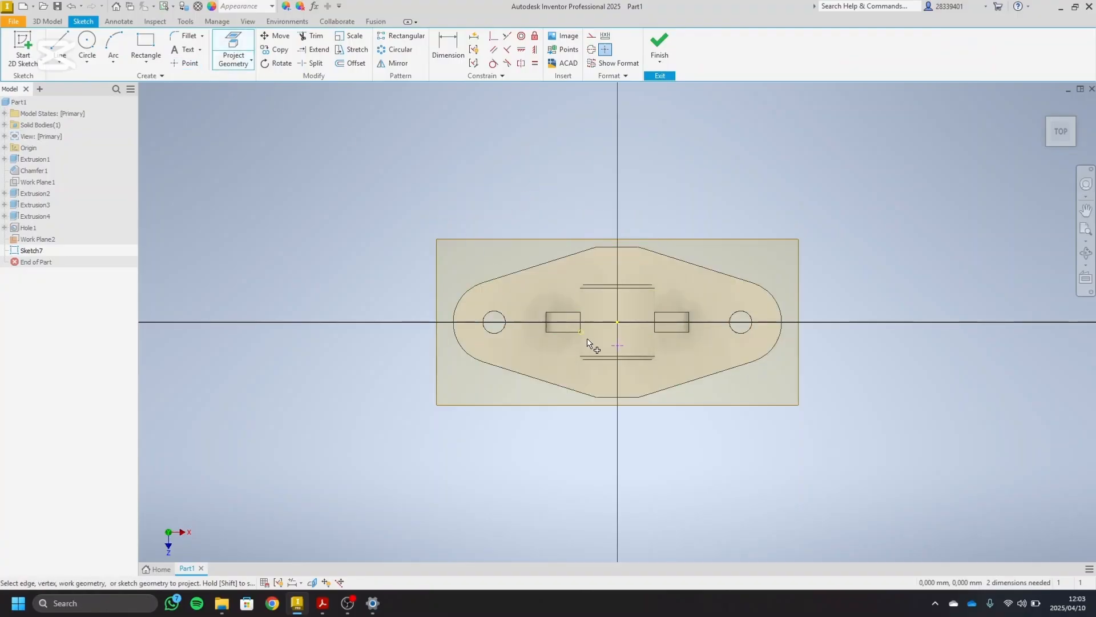
{"action": "left_click", "coordinate": [606, 360]}
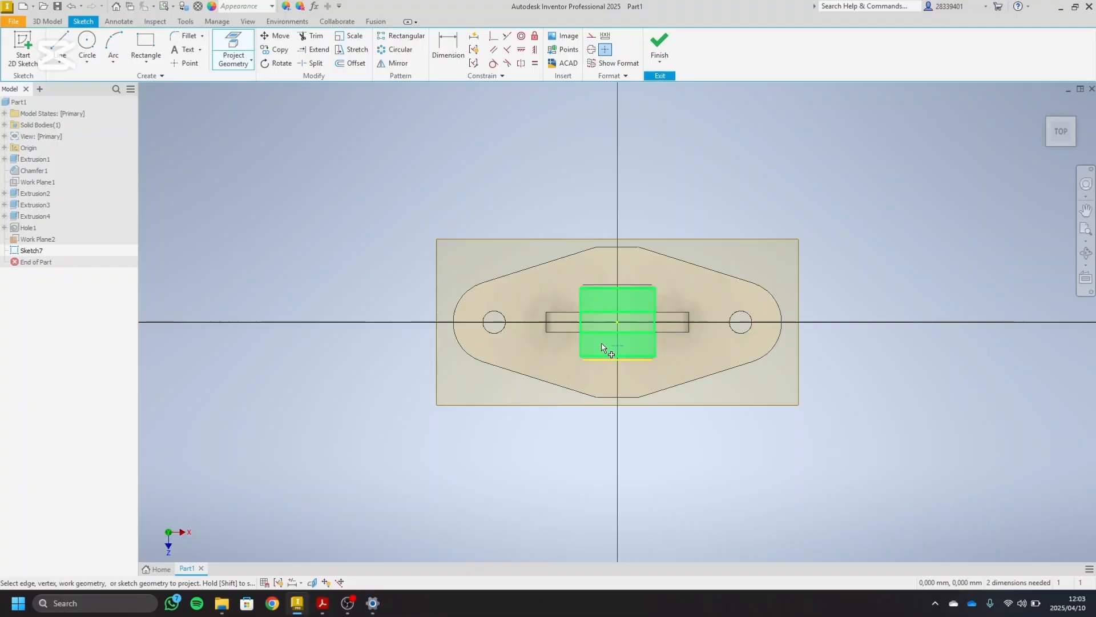
{"action": "left_click", "coordinate": [606, 334]}
{"action": "right_click", "coordinate": [409, 183]}
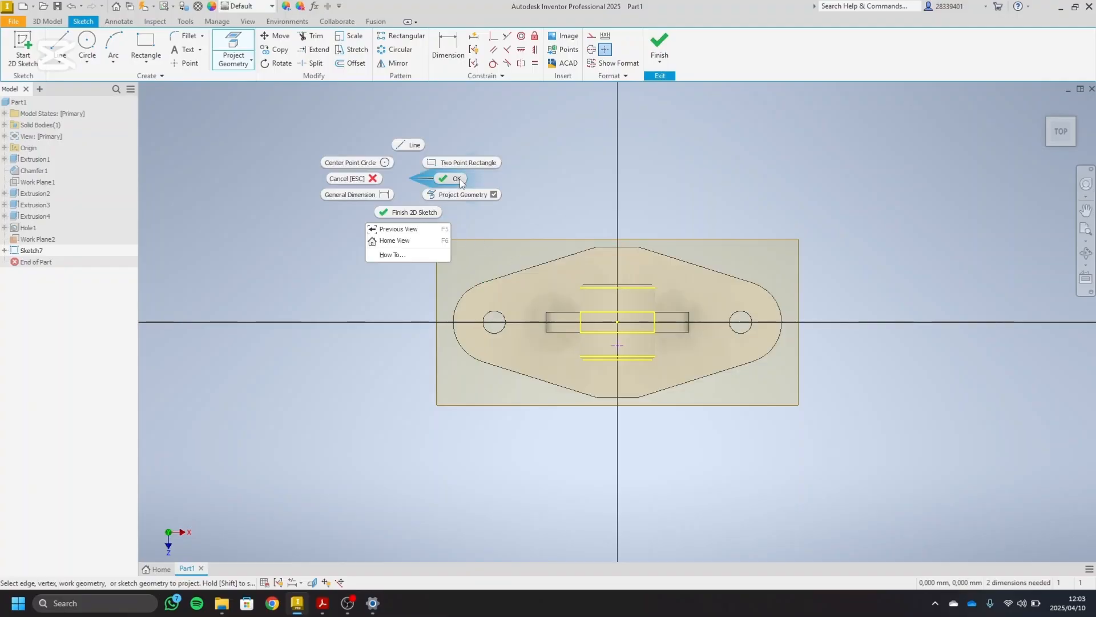
{"action": "left_click", "coordinate": [460, 179]}
- Dimension the sketch point 6 mm from the cylinder's front end edge
{"action": "left_click", "coordinate": [448, 46]}
{"action": "scroll", "coordinate": [607, 334], "scroll_direction": "down", "scroll_amount": 3}
{"action": "scroll", "coordinate": [607, 334], "scroll_direction": "down", "scroll_amount": 3}
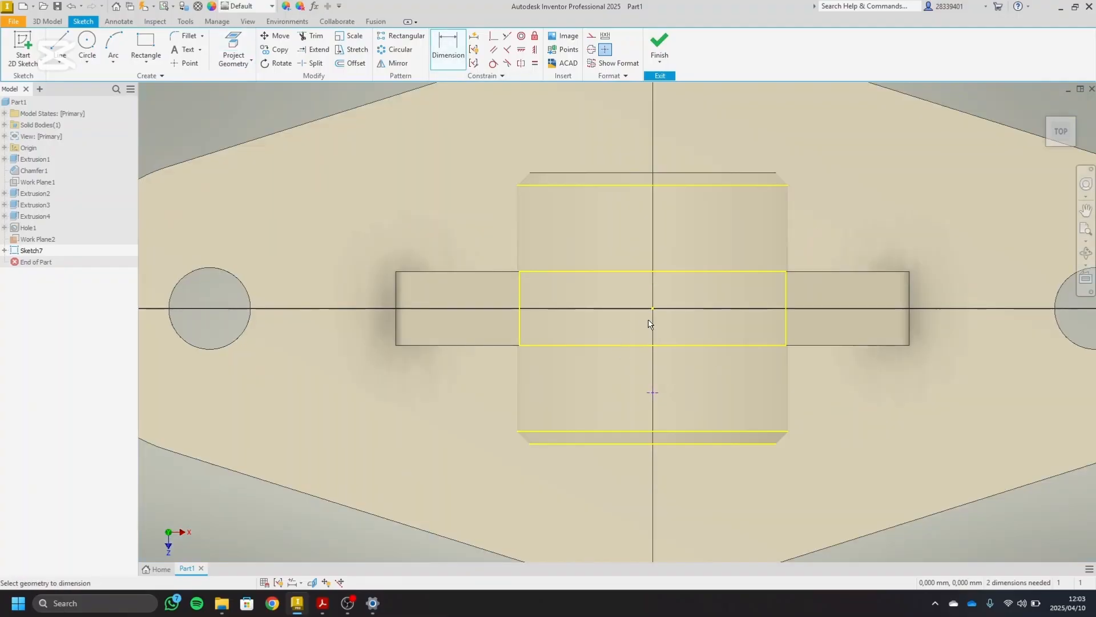
{"action": "left_click", "coordinate": [654, 394]}
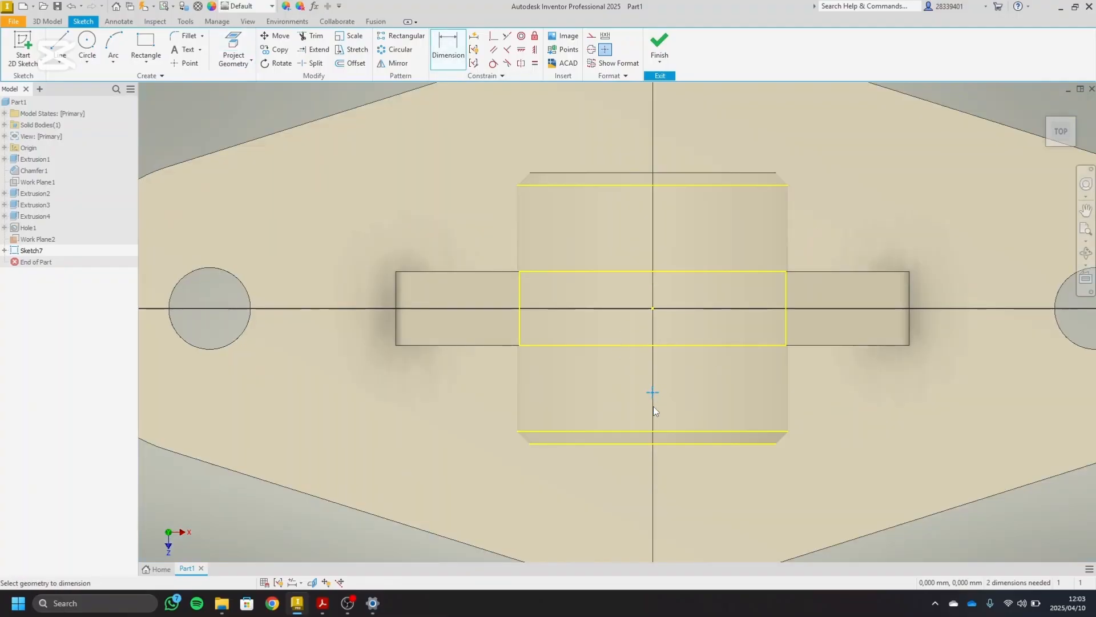
{"action": "left_click", "coordinate": [674, 445]}
{"action": "left_click", "coordinate": [705, 405]}
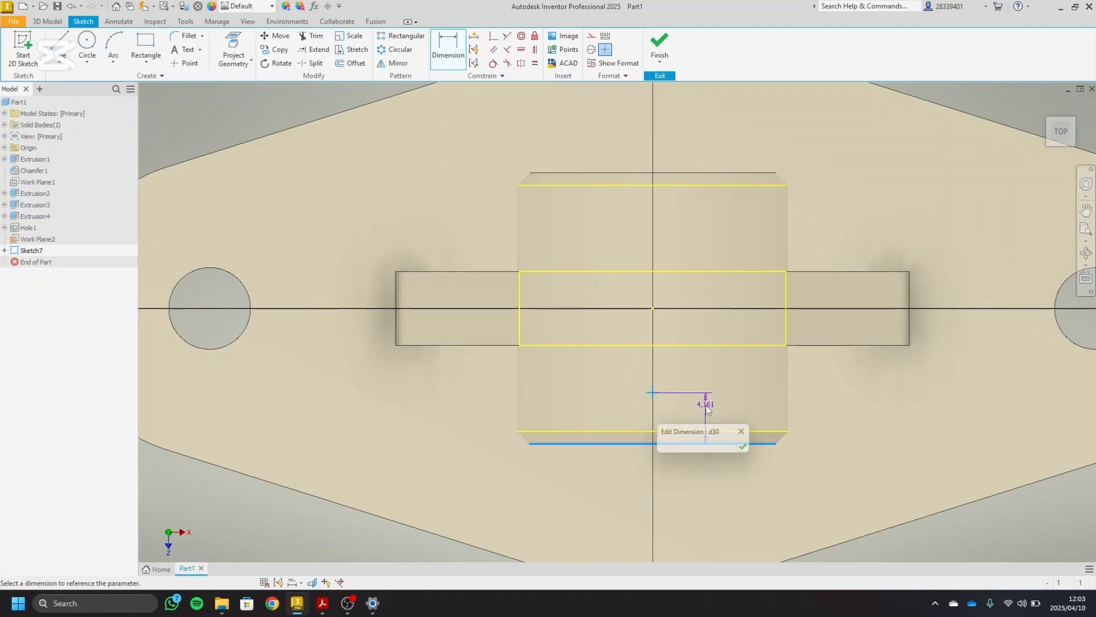
{"action": "type", "text": "6"}
{"action": "key", "text": "Return"}
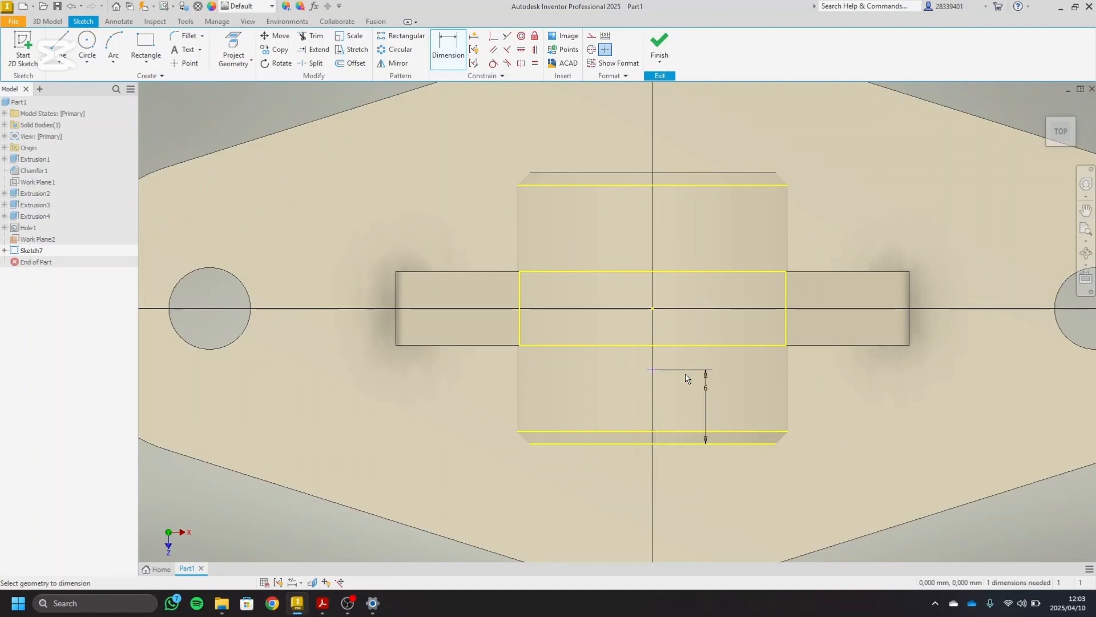
- Start a simple hole at the sketch point on the cylinder and set its diameter to 3 mm
{"action": "left_click", "coordinate": [47, 22]}
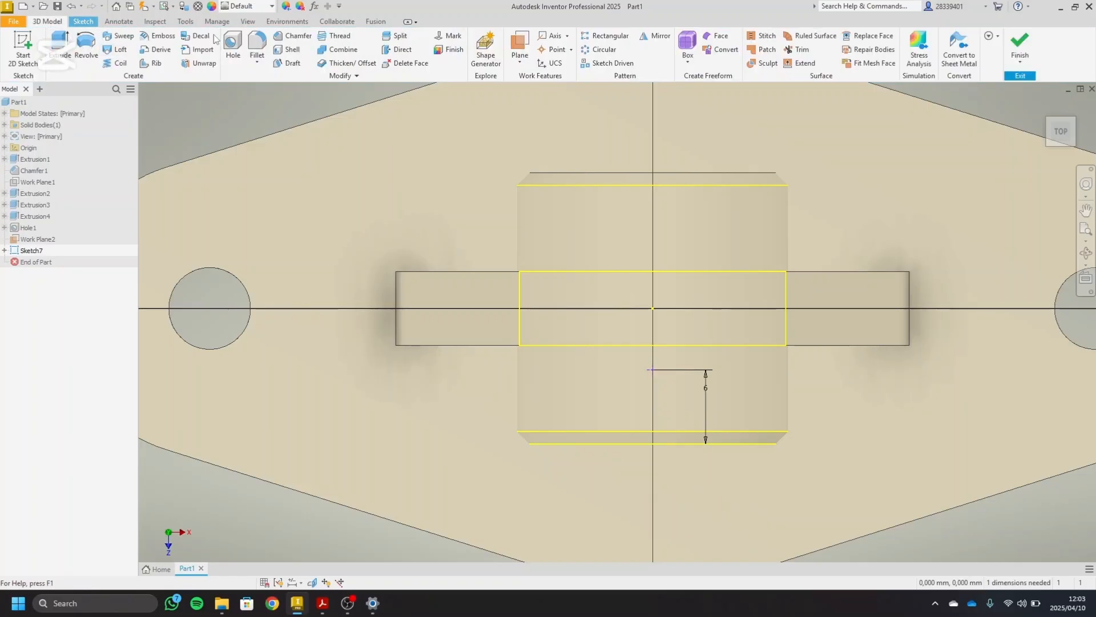
{"action": "left_click", "coordinate": [233, 44]}
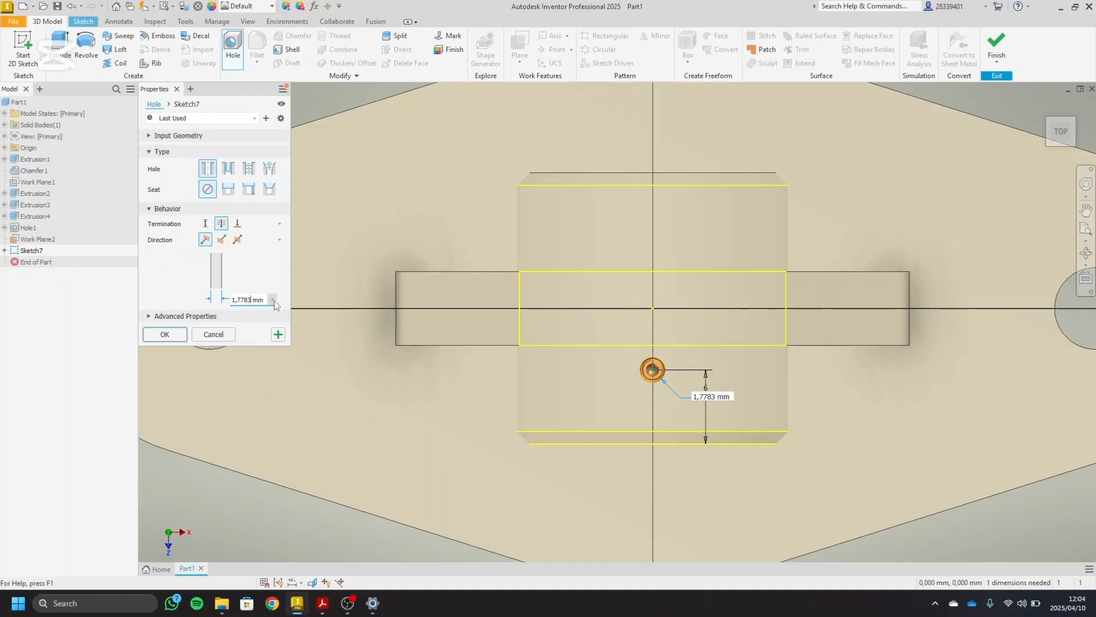
{"action": "key", "text": "BackSpace"}
{"action": "key", "text": "BackSpace"}
{"action": "key", "text": "BackSpace"}
{"action": "key", "text": "BackSpace"}
{"action": "key", "text": "BackSpace"}
{"action": "type", "text": "3"}
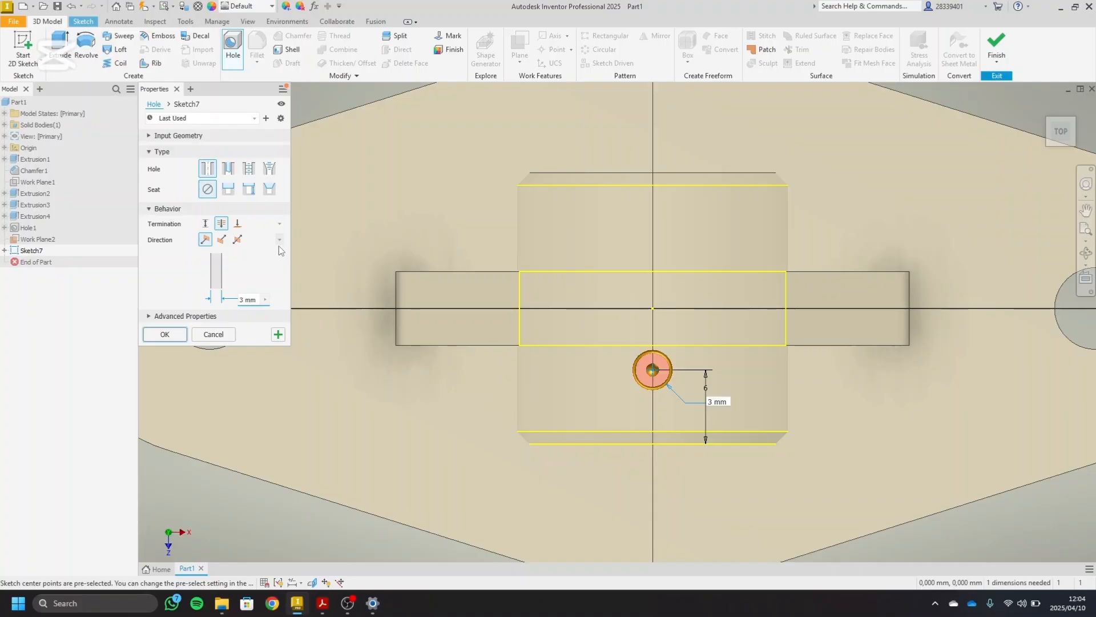
- Switch the hole's termination to Distance, set a 4.45 mm depth through only the cylinder's upper wall, and create the hole
{"action": "left_click", "coordinate": [1062, 144]}
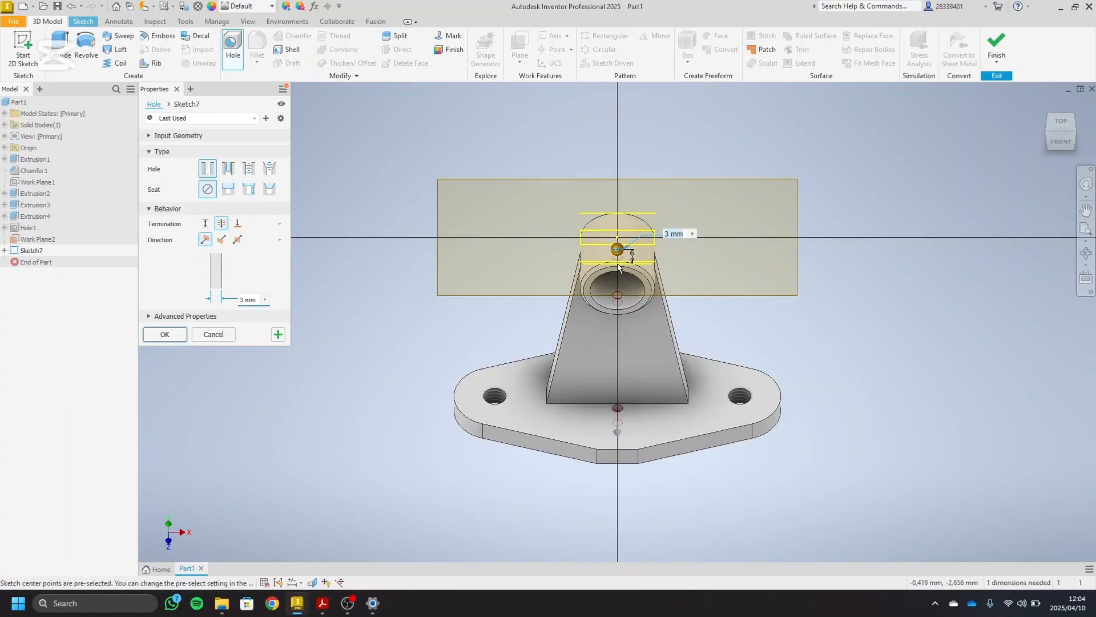
{"action": "left_click", "coordinate": [206, 226]}
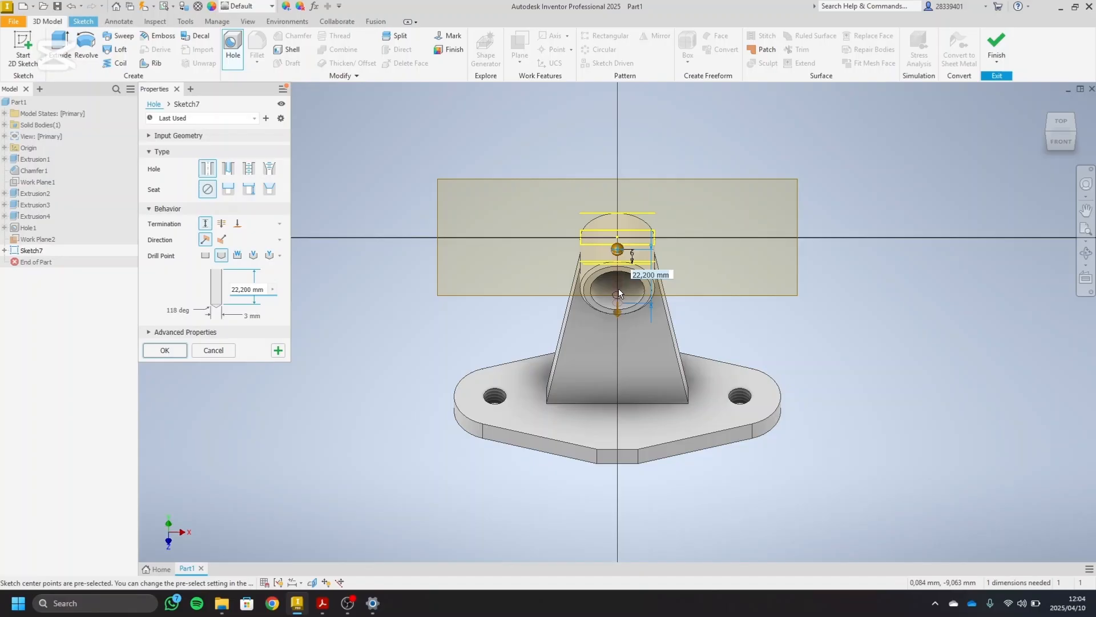
{"action": "left_click", "coordinate": [1061, 140]}
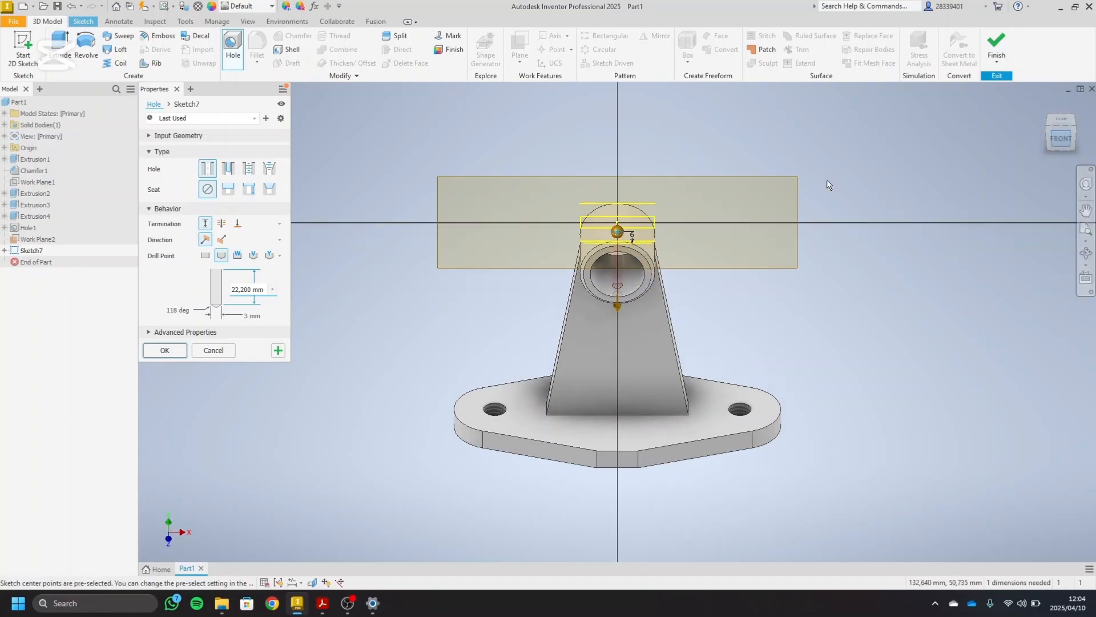
{"action": "left_click_drag", "start_coordinate": [617, 291], "coordinate": [620, 223]}
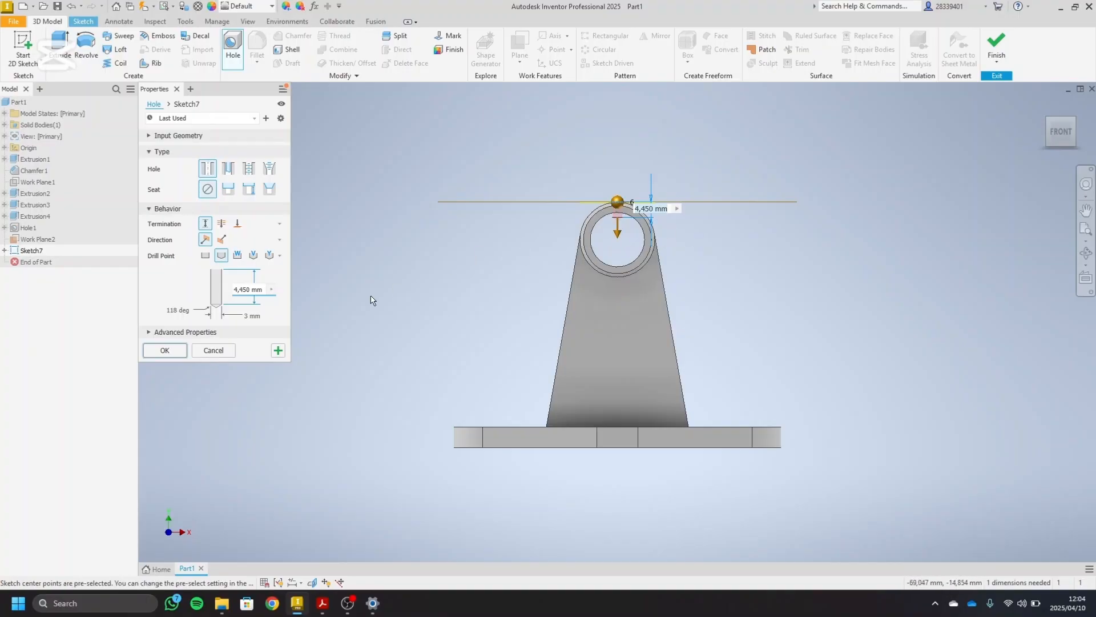
{"action": "left_click", "coordinate": [165, 350]}
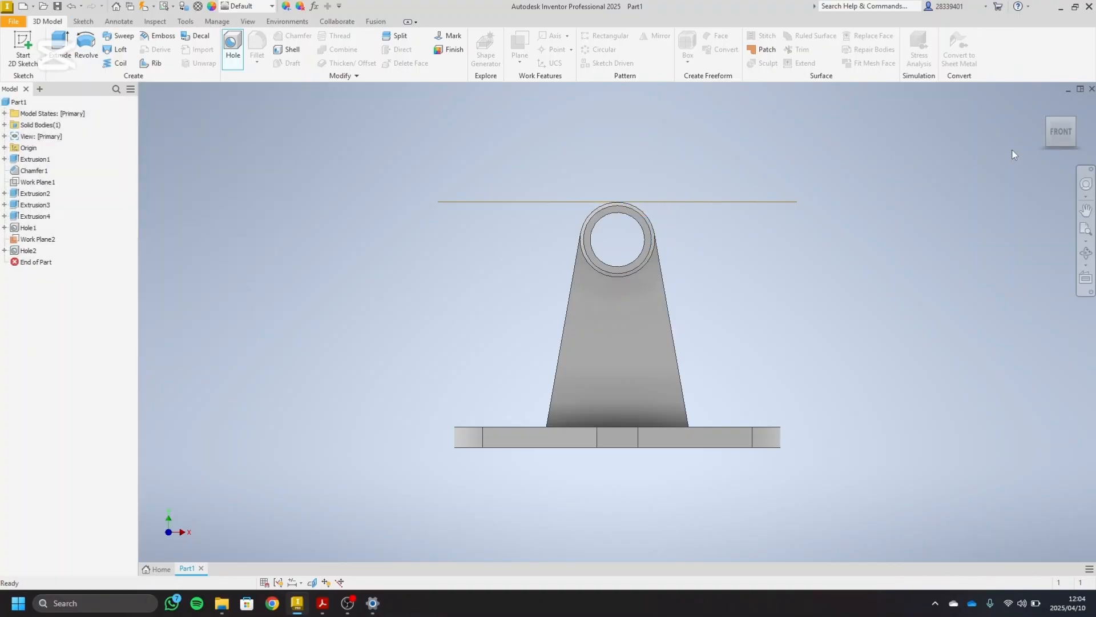
- Examine the small hole in the cylinder wall from the isometric, front, underside and top directions
{"action": "left_click", "coordinate": [1076, 118]}
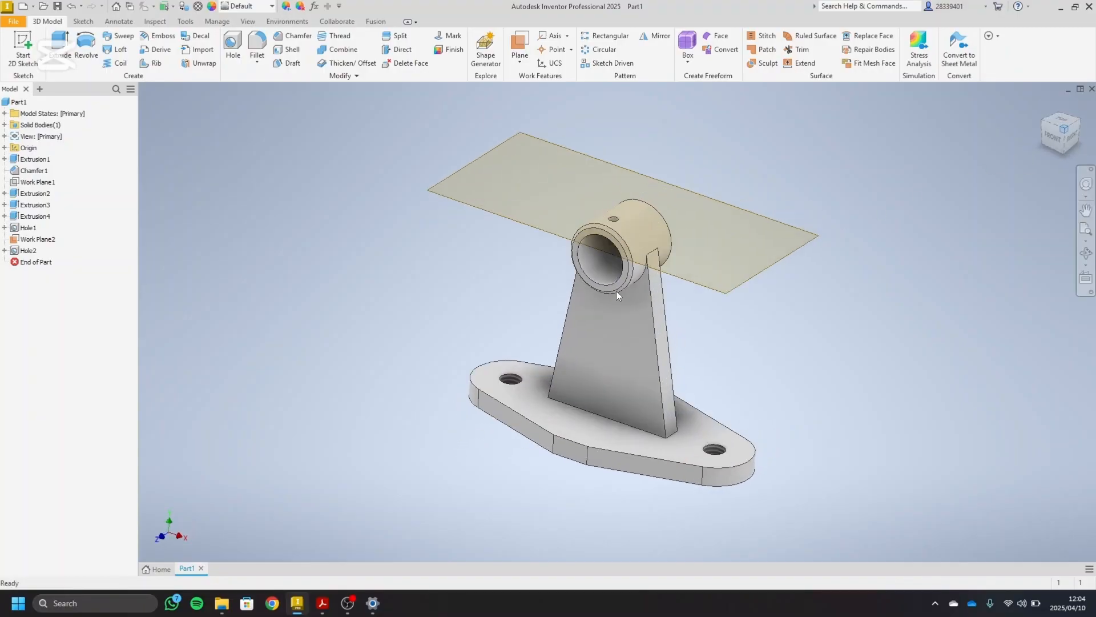
{"action": "left_click", "coordinate": [1054, 126]}
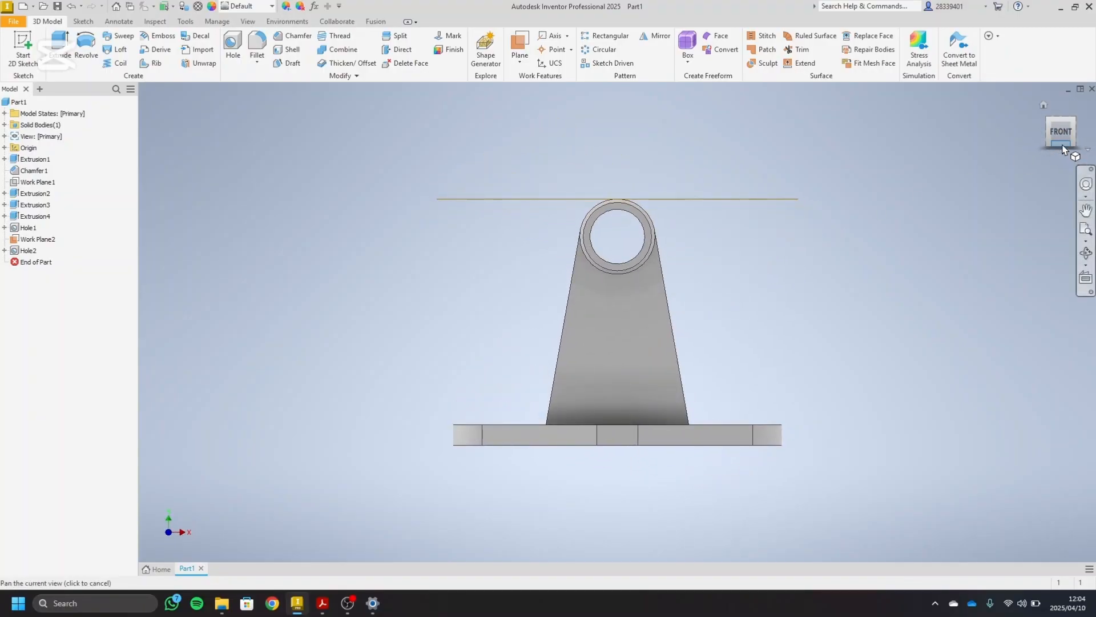
{"action": "left_click", "coordinate": [1063, 150]}
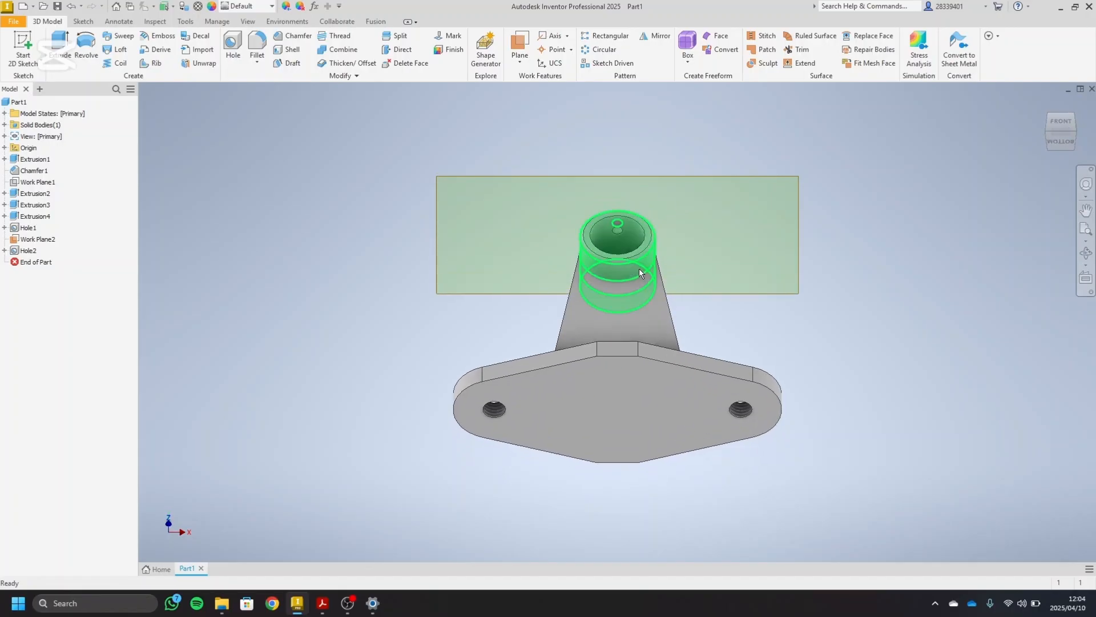
{"action": "left_click", "coordinate": [1068, 119]}
{"action": "left_click", "coordinate": [1067, 121]}
{"action": "left_click", "coordinate": [1063, 129]}
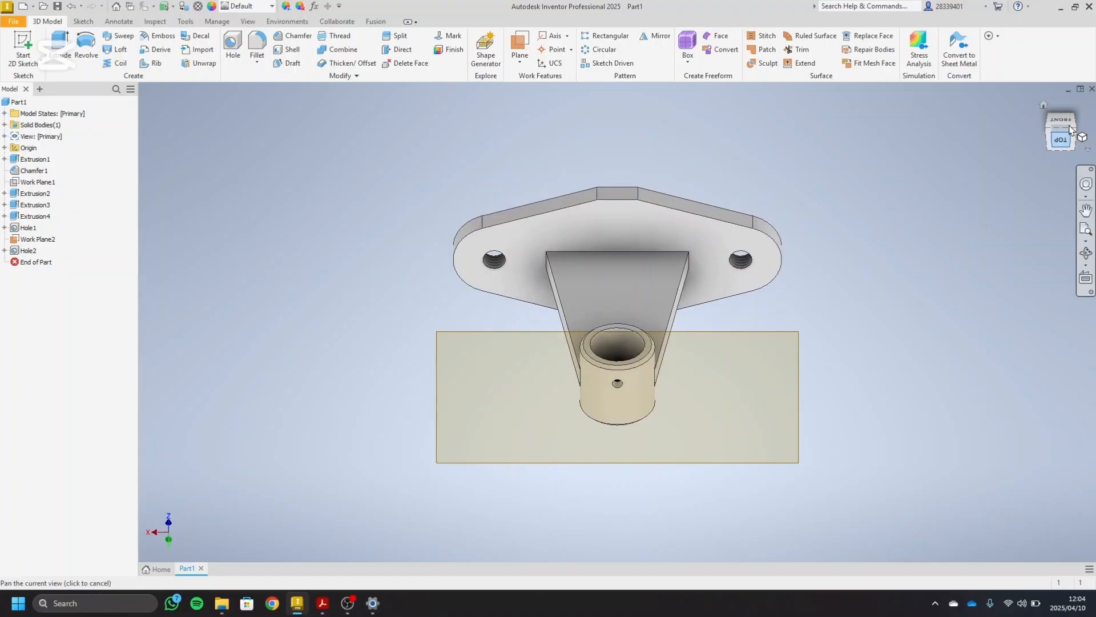
{"action": "left_click", "coordinate": [1081, 110]}
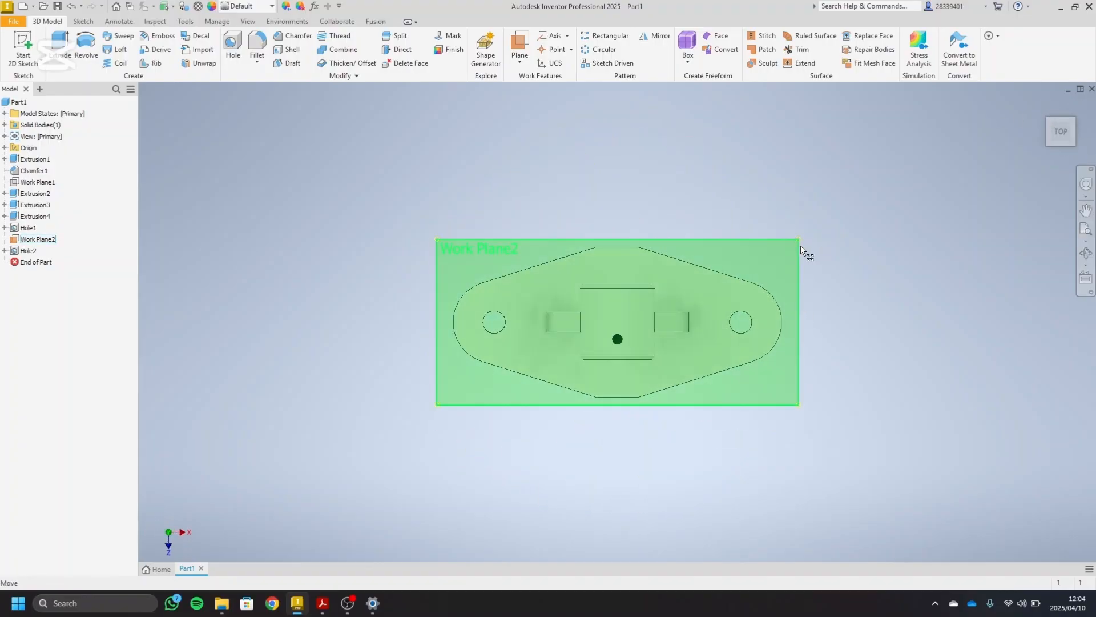
- Turn off the visibility of the work plane tangent to the cylinder
{"action": "left_click", "coordinate": [799, 249]}
{"action": "right_click", "coordinate": [800, 250]}
{"action": "left_click", "coordinate": [843, 258]}
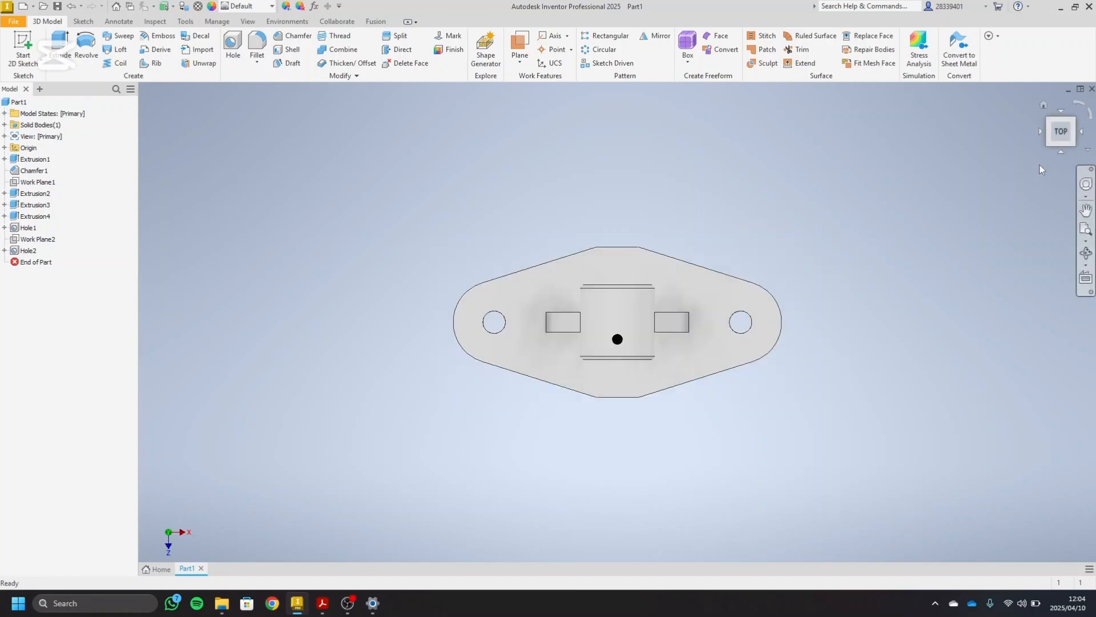
- Look over the bracket in front and isometric views, check it against CAD_A1_A.pdf in Acrobat, and return to Inventor
{"action": "left_click", "coordinate": [1061, 155]}
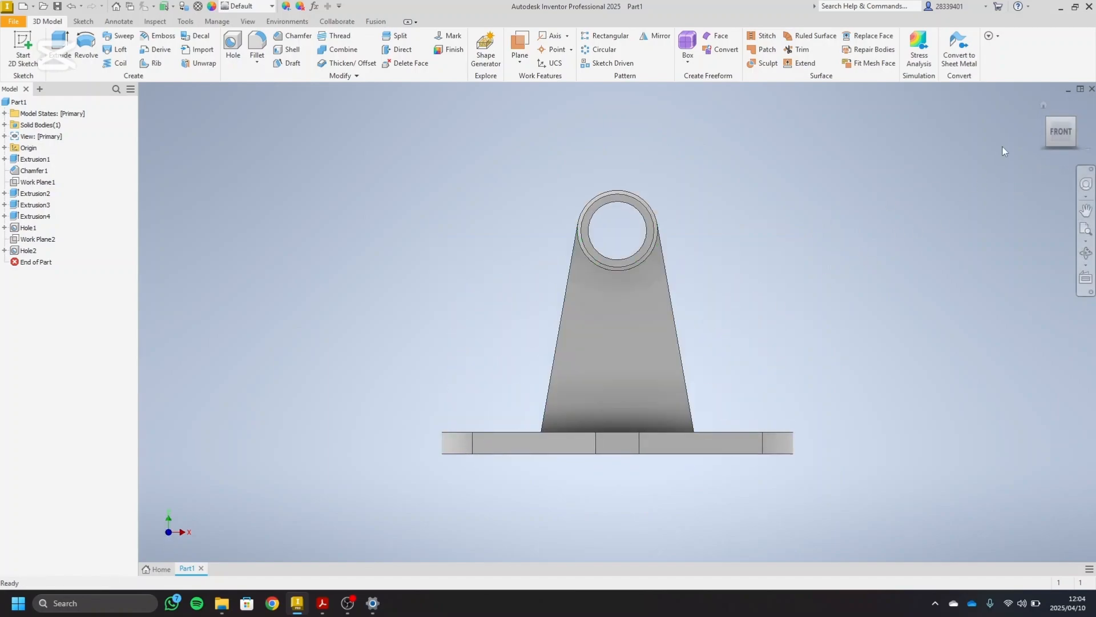
{"action": "mouse_move", "coordinate": [1071, 125]}
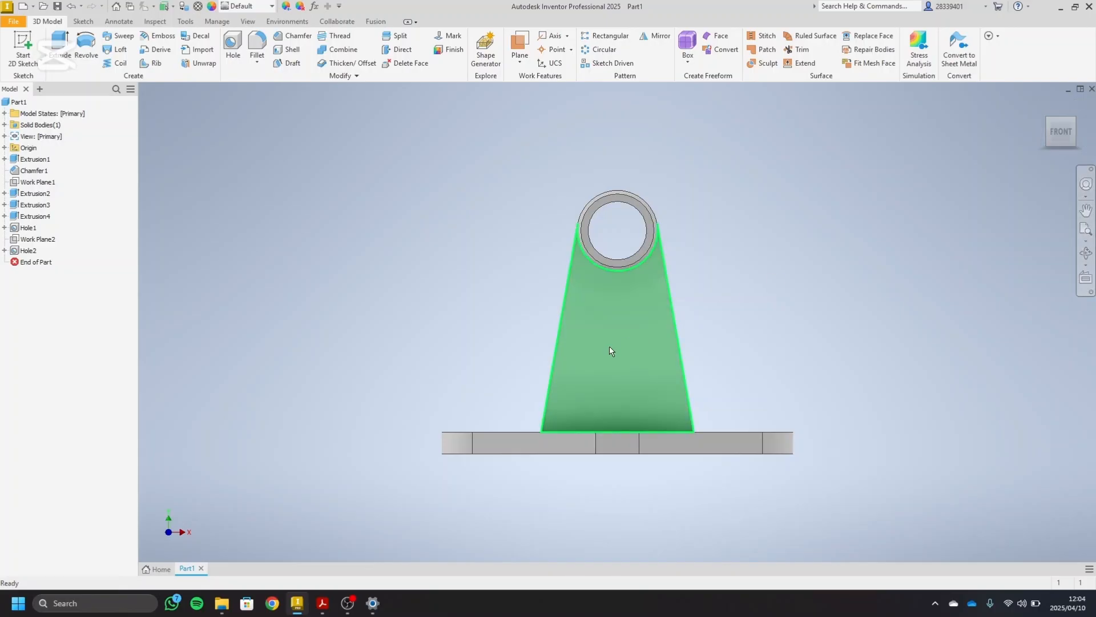
{"action": "left_click", "coordinate": [1048, 126]}
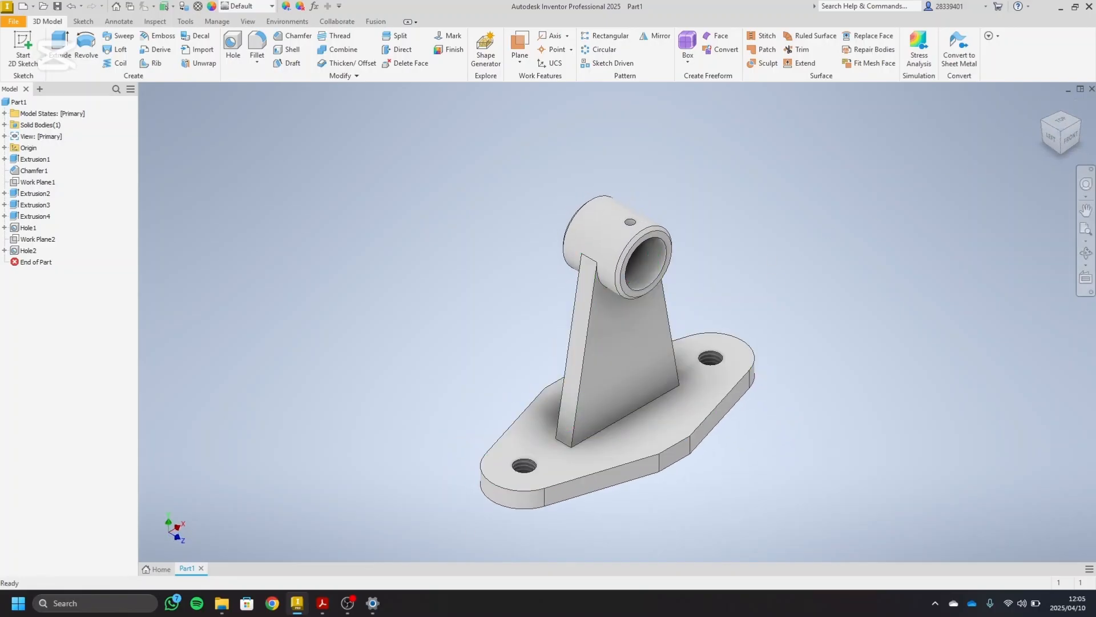
{"action": "mouse_move", "coordinate": [322, 603]}
{"action": "left_click", "coordinate": [143, 520]}
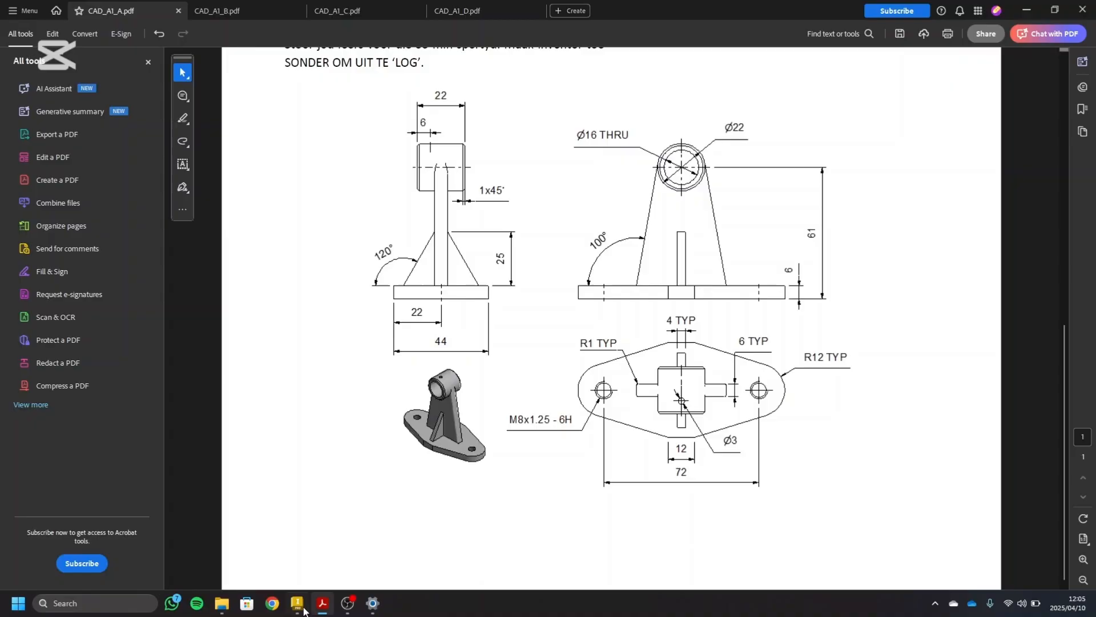
{"action": "left_click", "coordinate": [298, 600]}
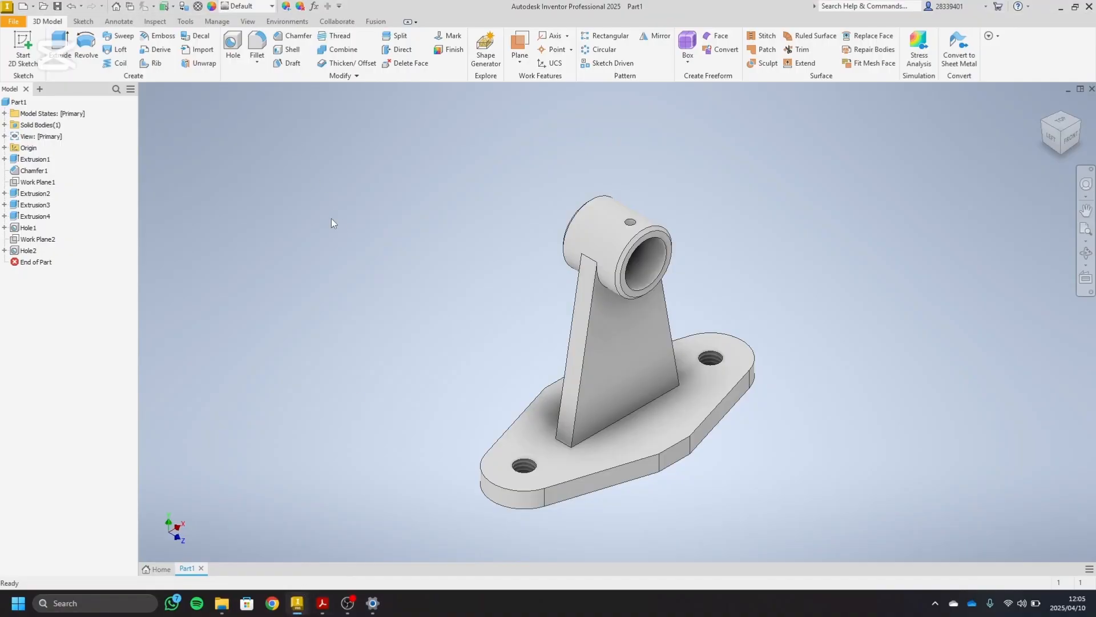
- Fillet the four long sloping edges of the upright web with a 1 mm radius
{"action": "left_click", "coordinate": [259, 46]}
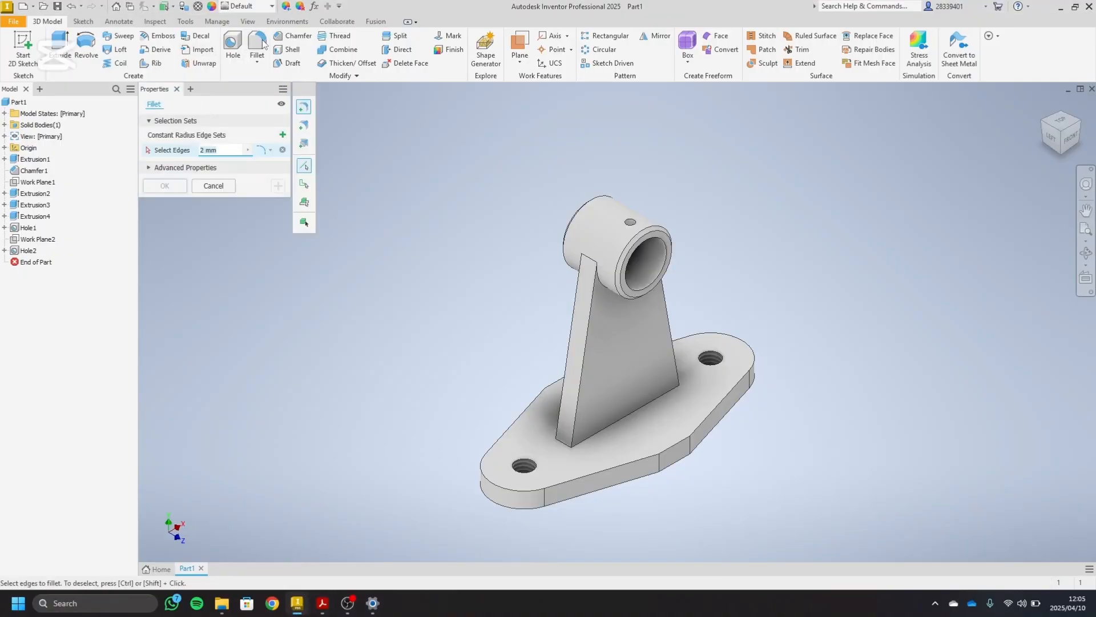
{"action": "type", "text": "1"}
{"action": "left_click", "coordinate": [575, 331]}
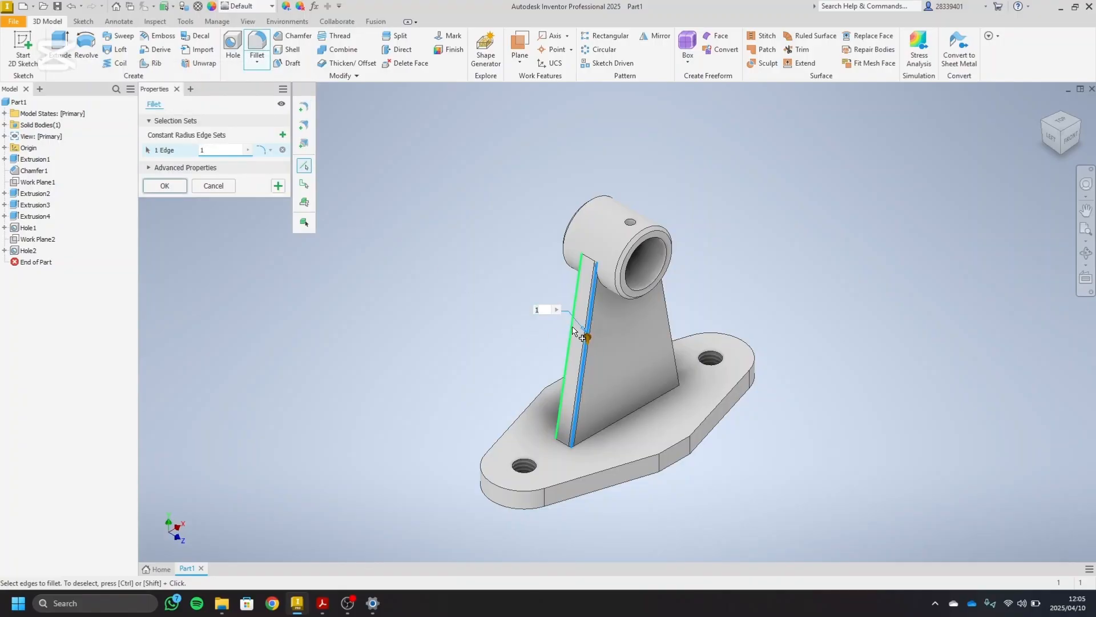
{"action": "left_click", "coordinate": [572, 331]}
{"action": "left_click", "coordinate": [665, 321]}
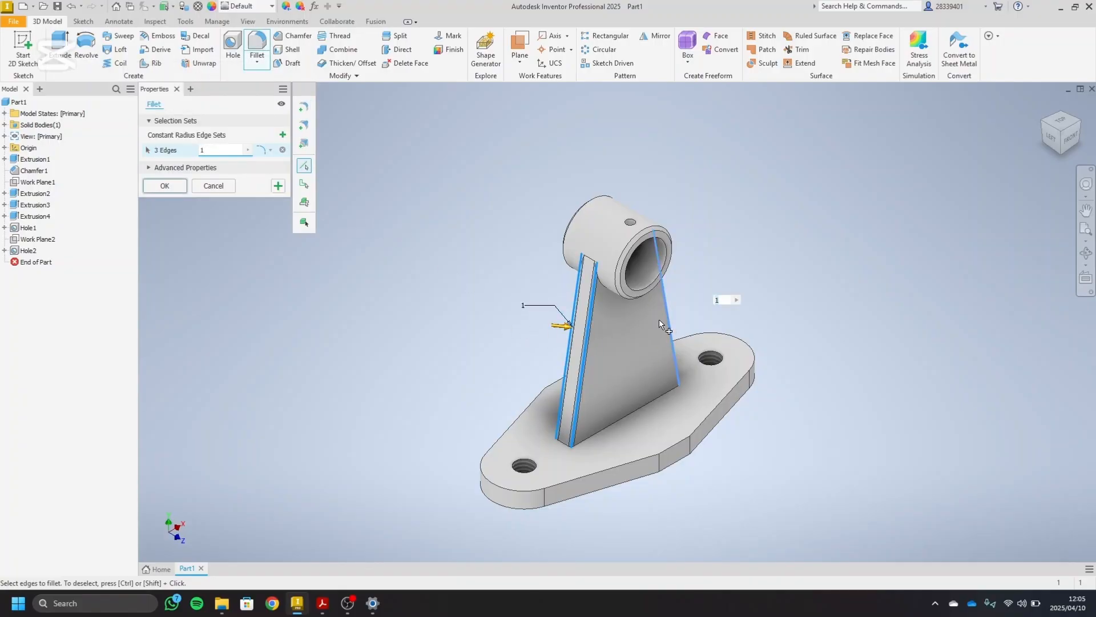
{"action": "left_click", "coordinate": [657, 324]}
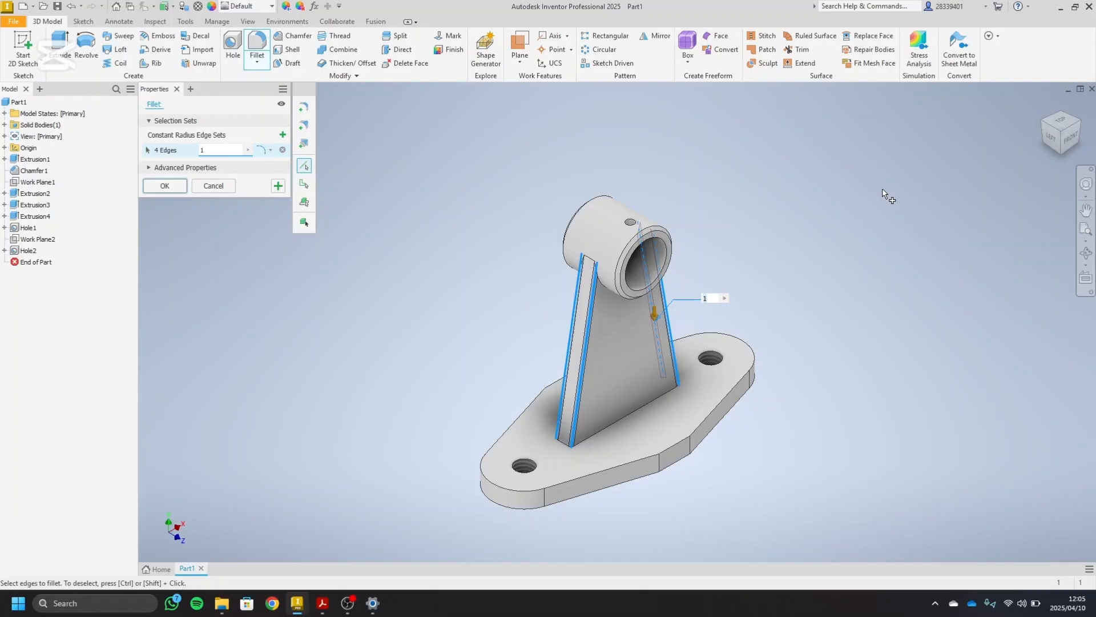
{"action": "left_click", "coordinate": [1052, 128]}
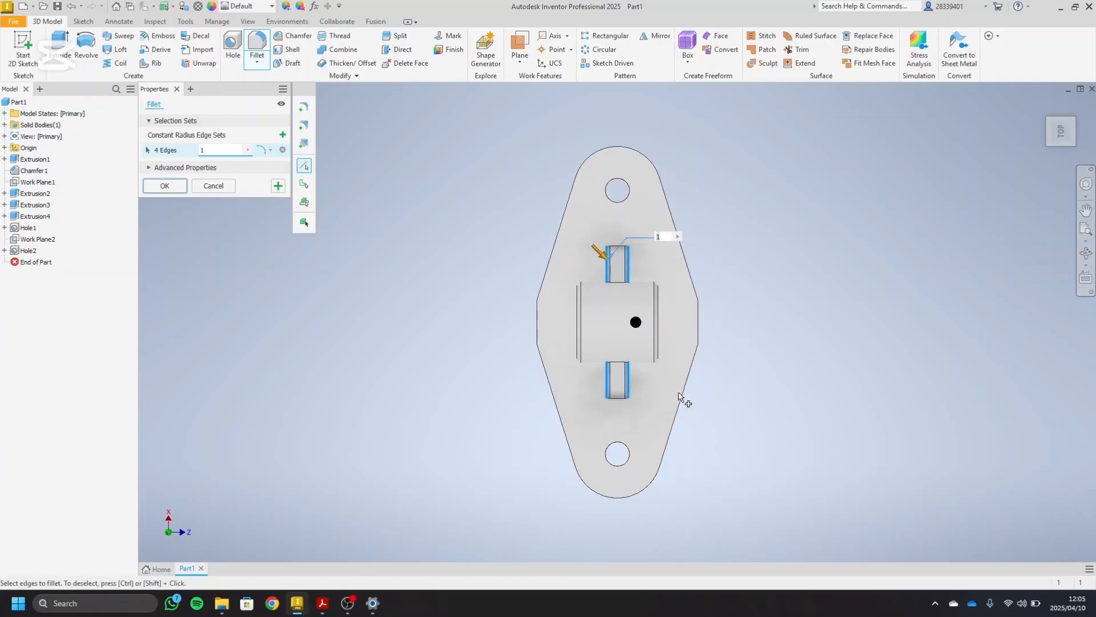
{"action": "left_click", "coordinate": [153, 188]}
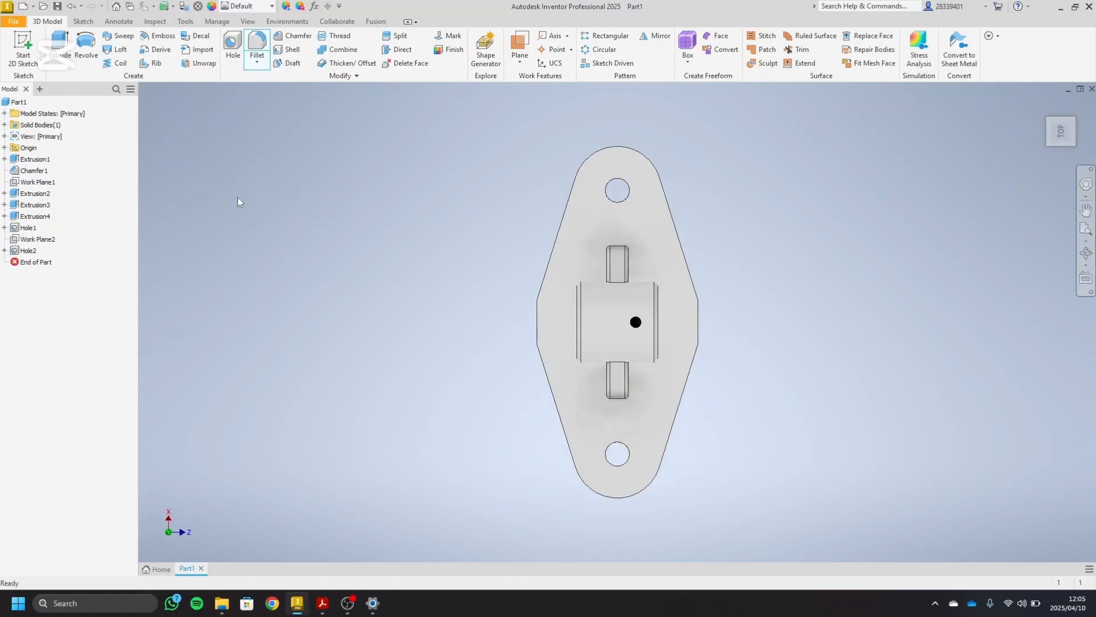
- Inspect the filleted web from several directions, check the bracket against CAD_A1_A.pdf in Acrobat, and return to Inventor
{"action": "left_click", "coordinate": [1089, 117]}
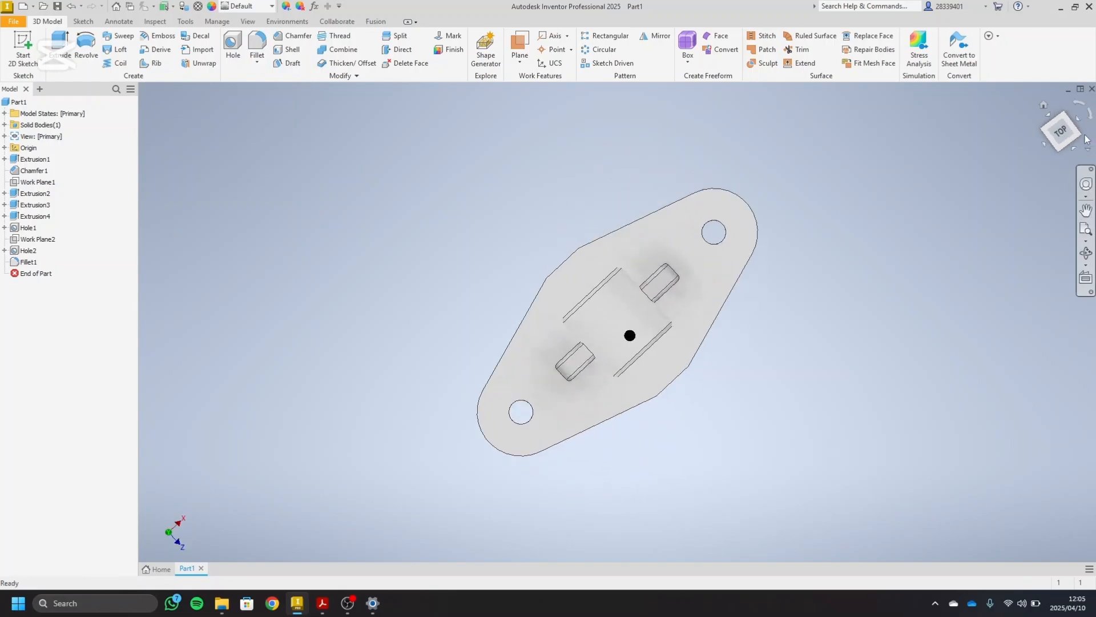
{"action": "left_click", "coordinate": [1076, 146]}
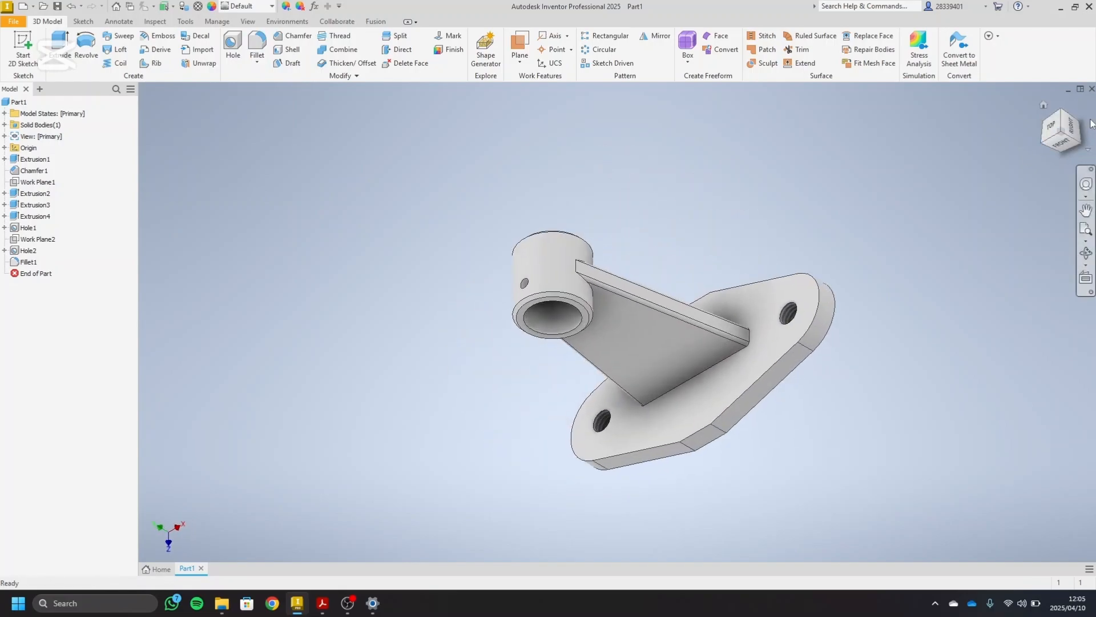
{"action": "left_click", "coordinate": [1069, 126]}
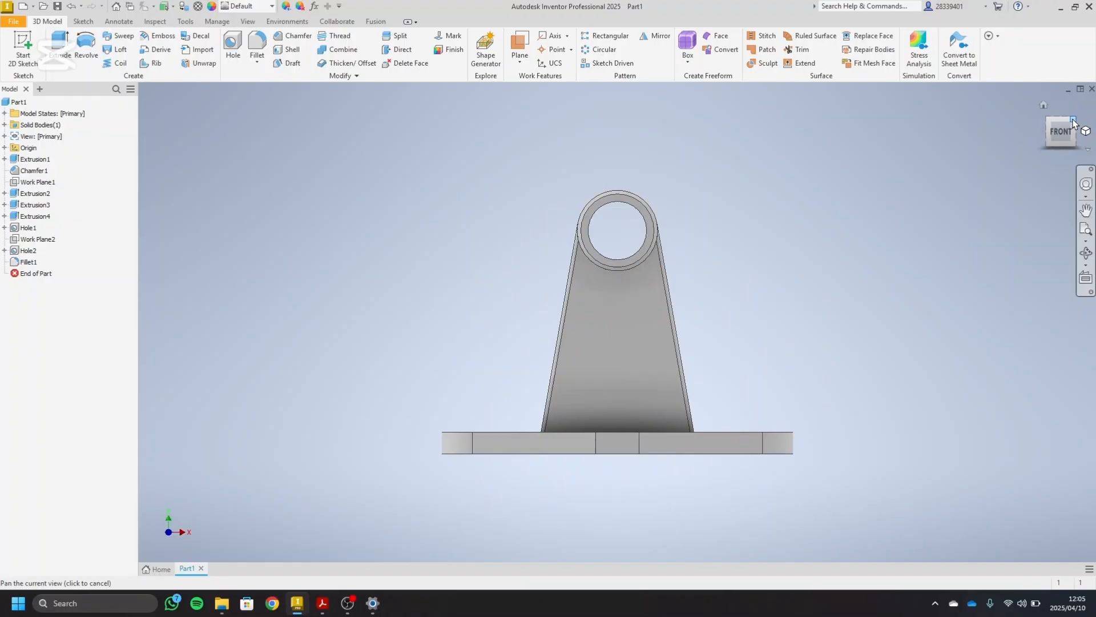
{"action": "left_click", "coordinate": [1073, 121]}
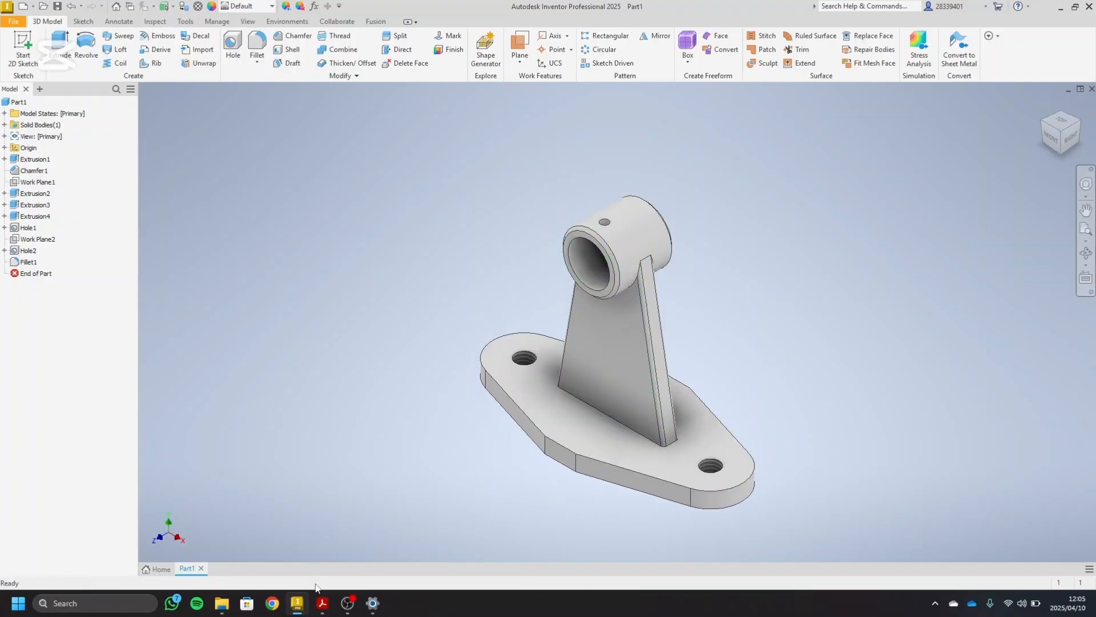
{"action": "left_click", "coordinate": [322, 603]}
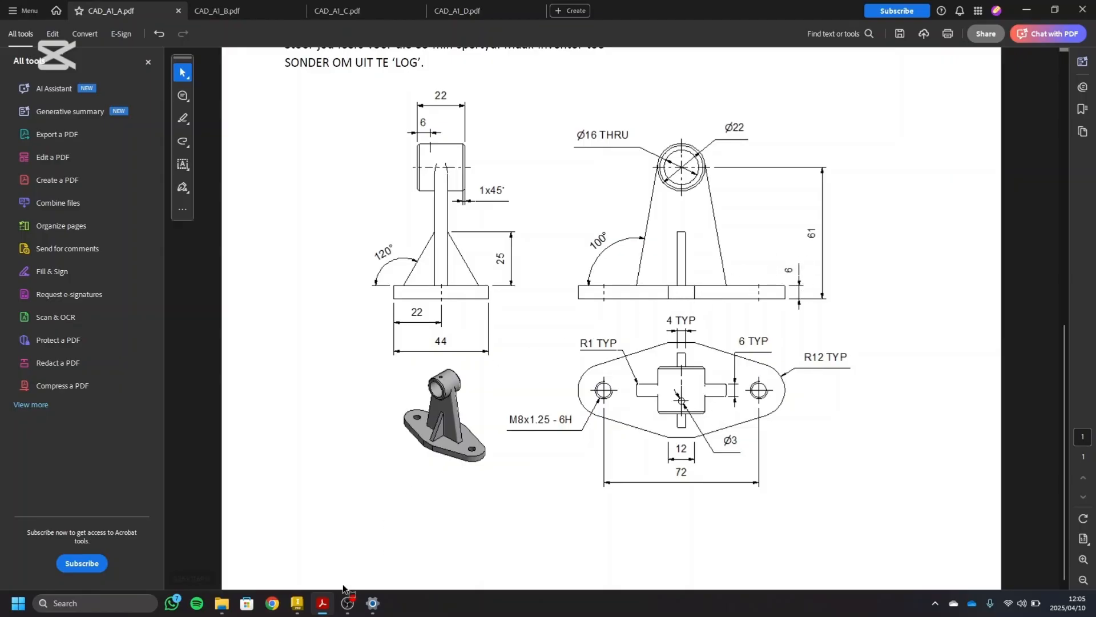
{"action": "left_click", "coordinate": [297, 603]}
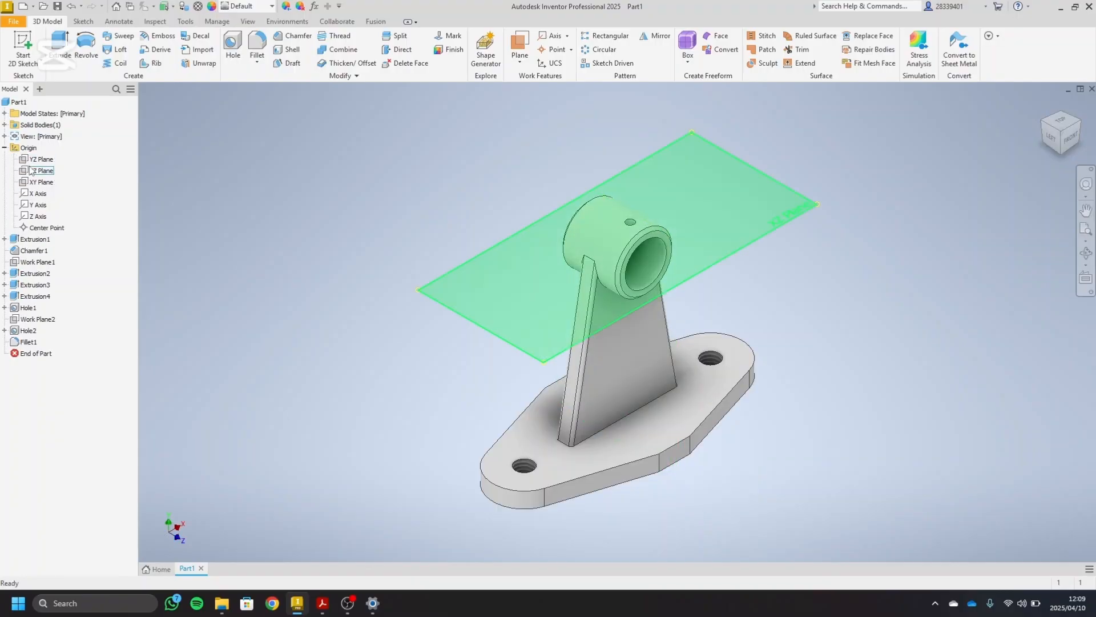
- Turn on the visibility of the YZ origin plane and start a 2D sketch on it
{"action": "left_click", "coordinate": [42, 160]}
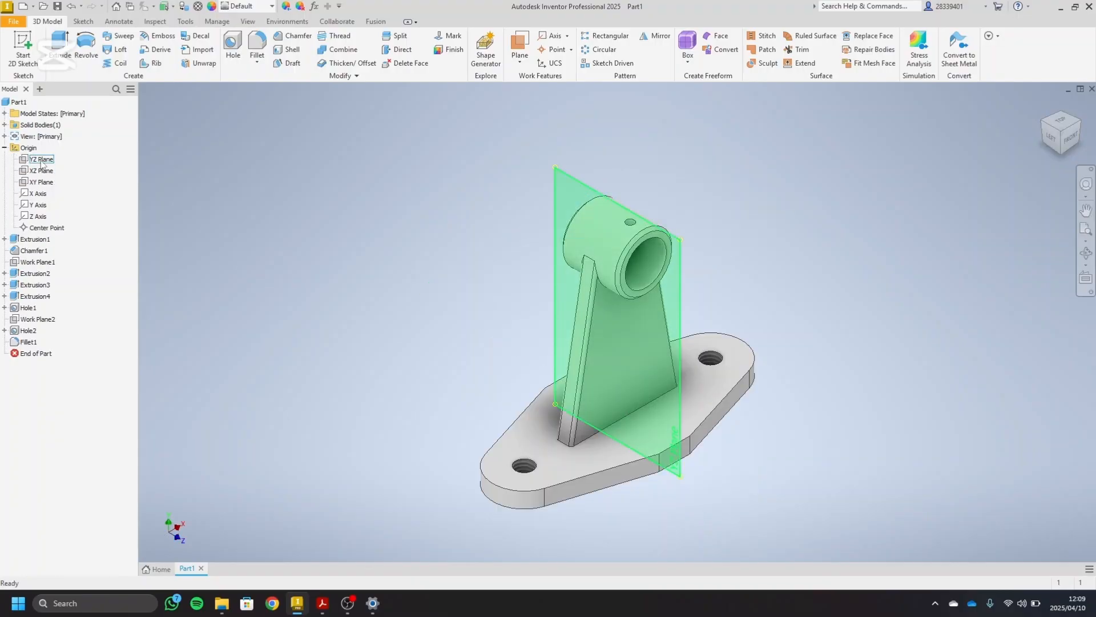
{"action": "left_click", "coordinate": [41, 160]}
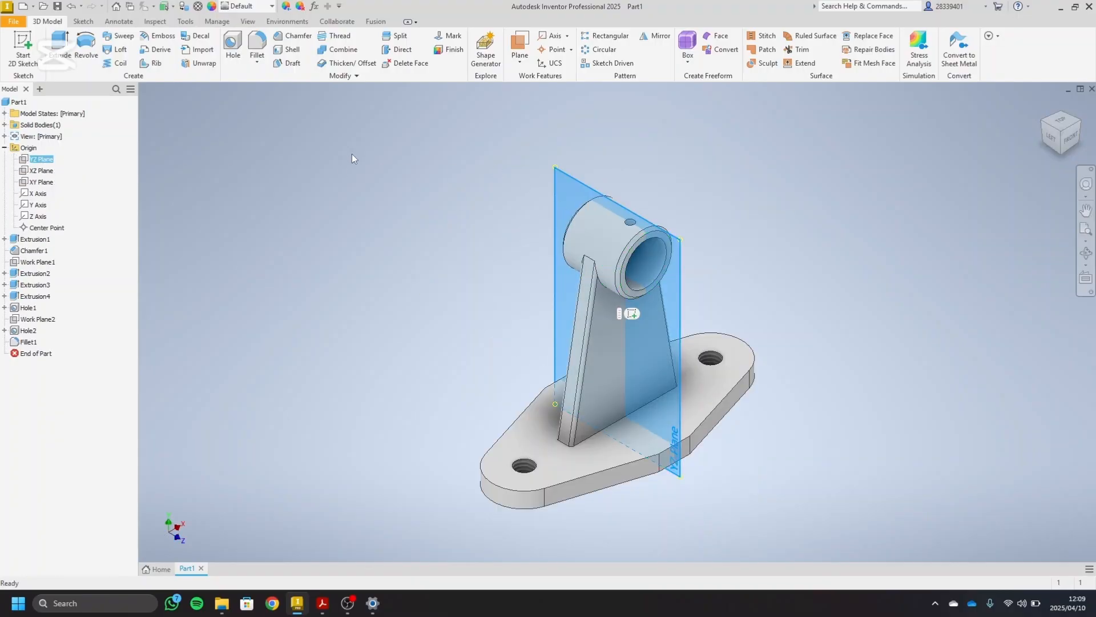
{"action": "right_click", "coordinate": [572, 176]}
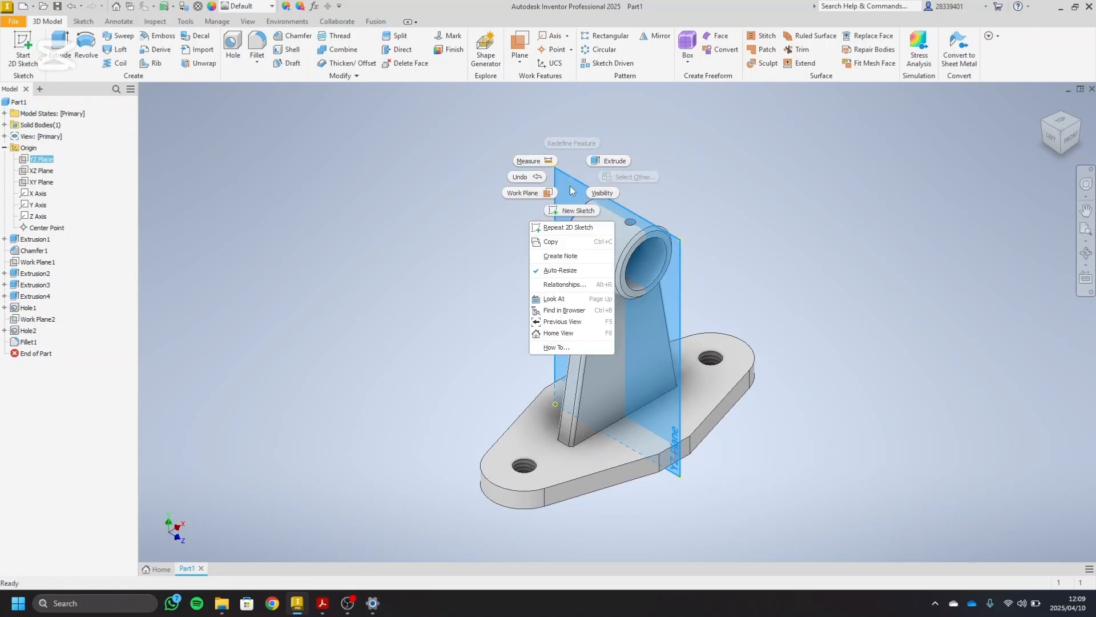
{"action": "key", "text": "Escape"}
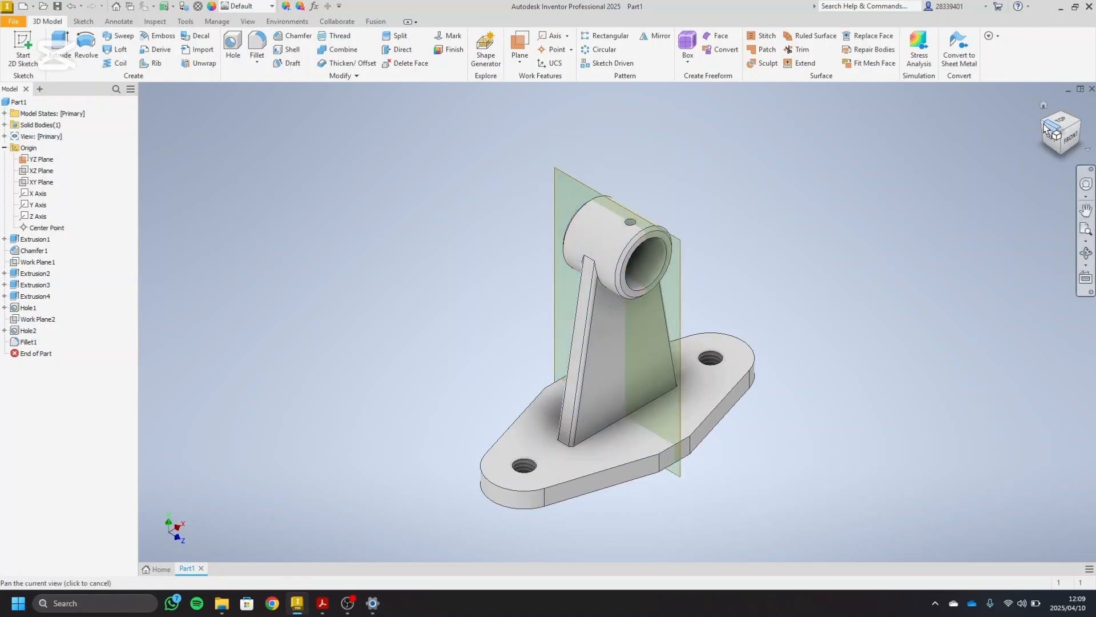
{"action": "mouse_move", "coordinate": [1067, 143]}
{"action": "left_mouse_down"}
{"action": "mouse_move", "coordinate": [1045, 146]}
{"action": "mouse_move", "coordinate": [1070, 137]}
{"action": "left_mouse_up"}
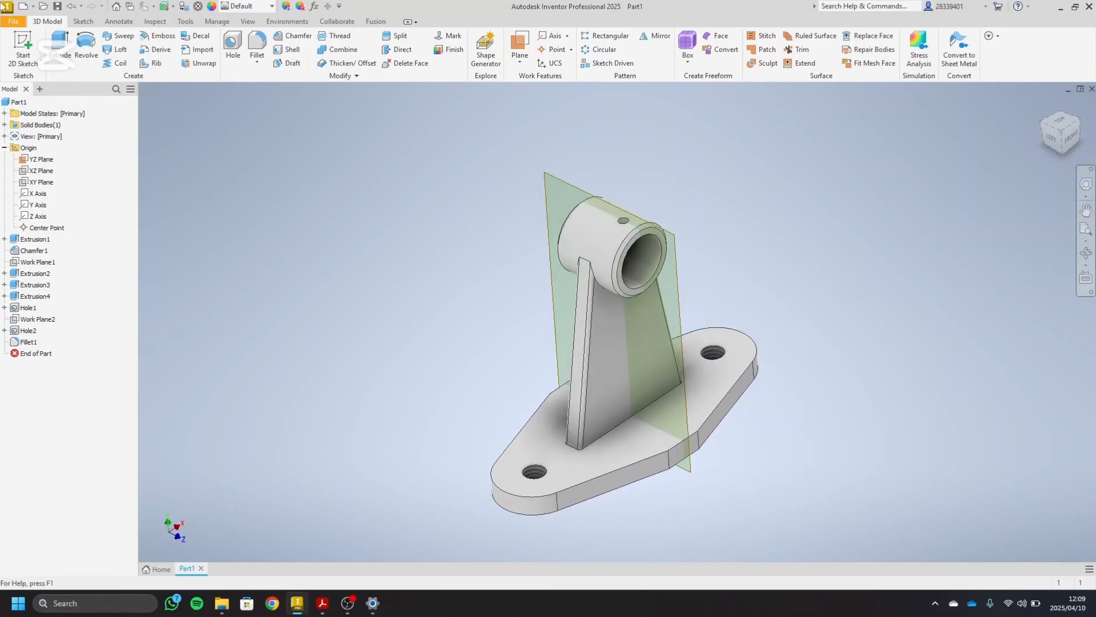
{"action": "left_click", "coordinate": [677, 238]}
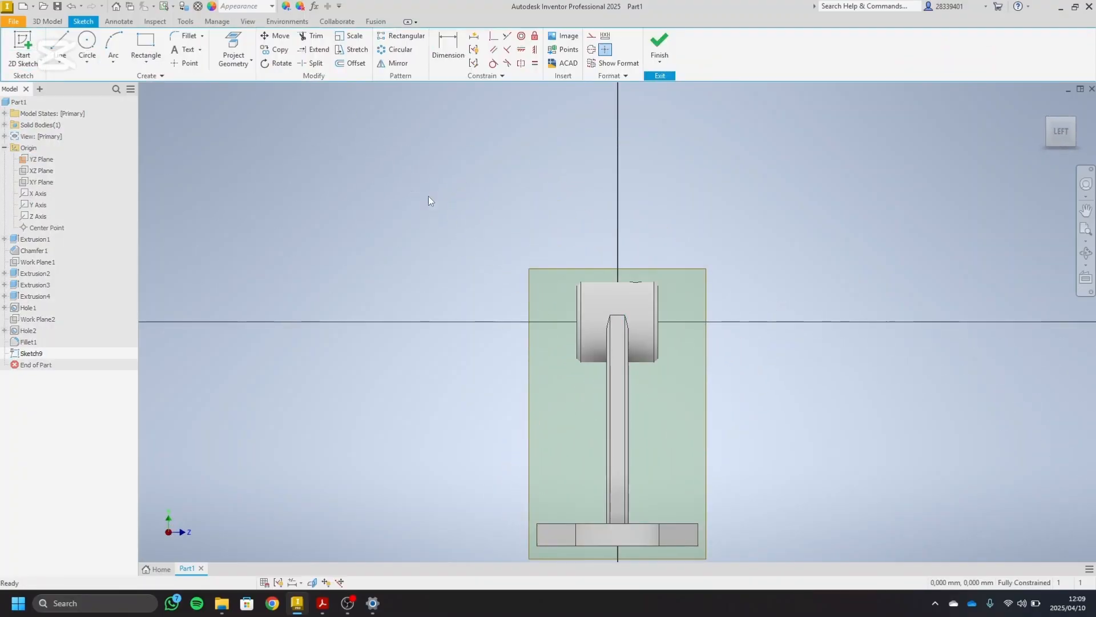
- Project the long edge of the upright web on its hole side into the sketch
{"action": "left_click", "coordinate": [233, 48]}
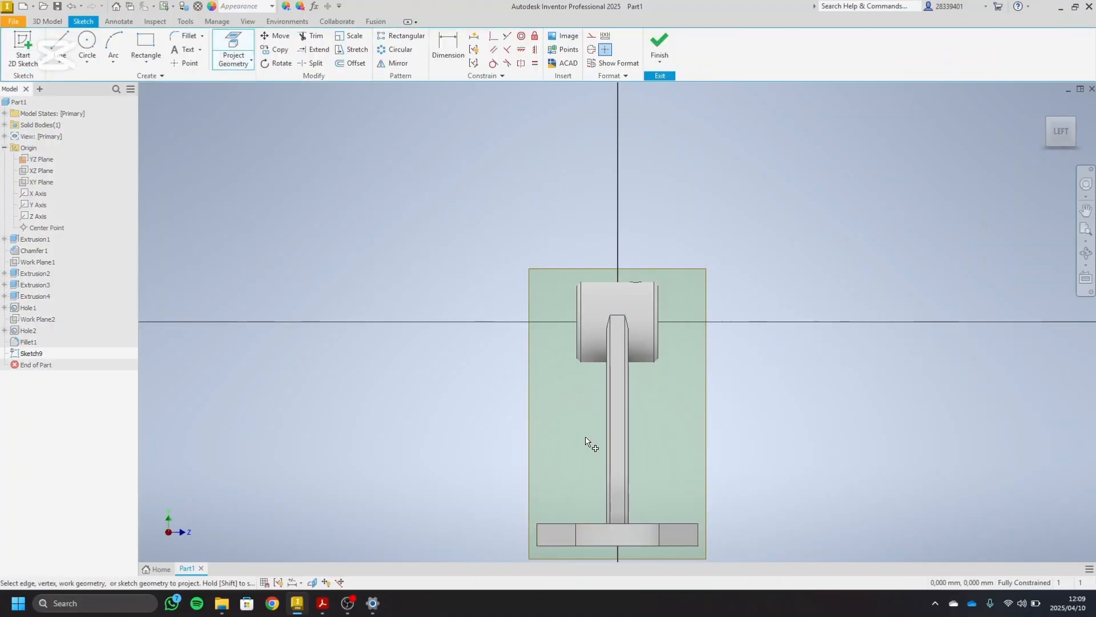
{"action": "left_click", "coordinate": [625, 437]}
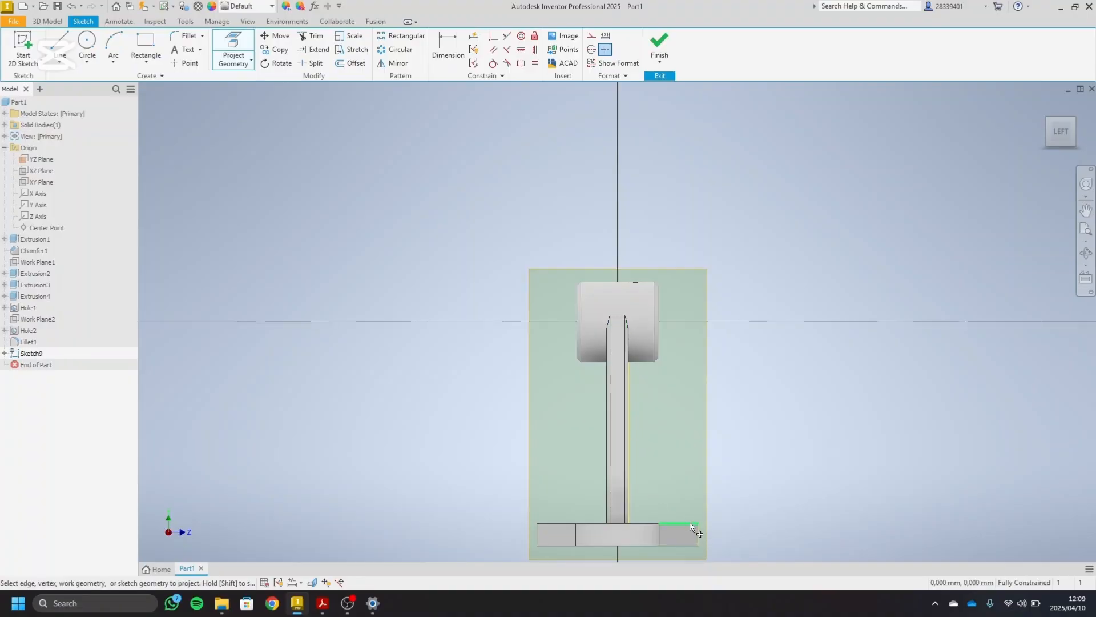
{"action": "right_click", "coordinate": [781, 369]}
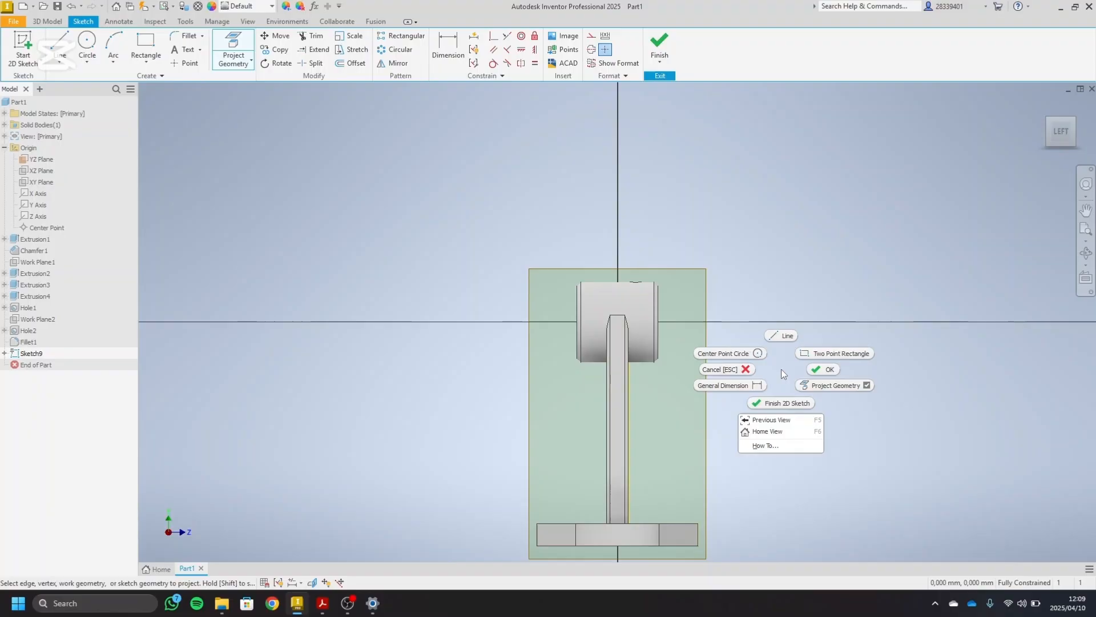
{"action": "left_click", "coordinate": [822, 369]}
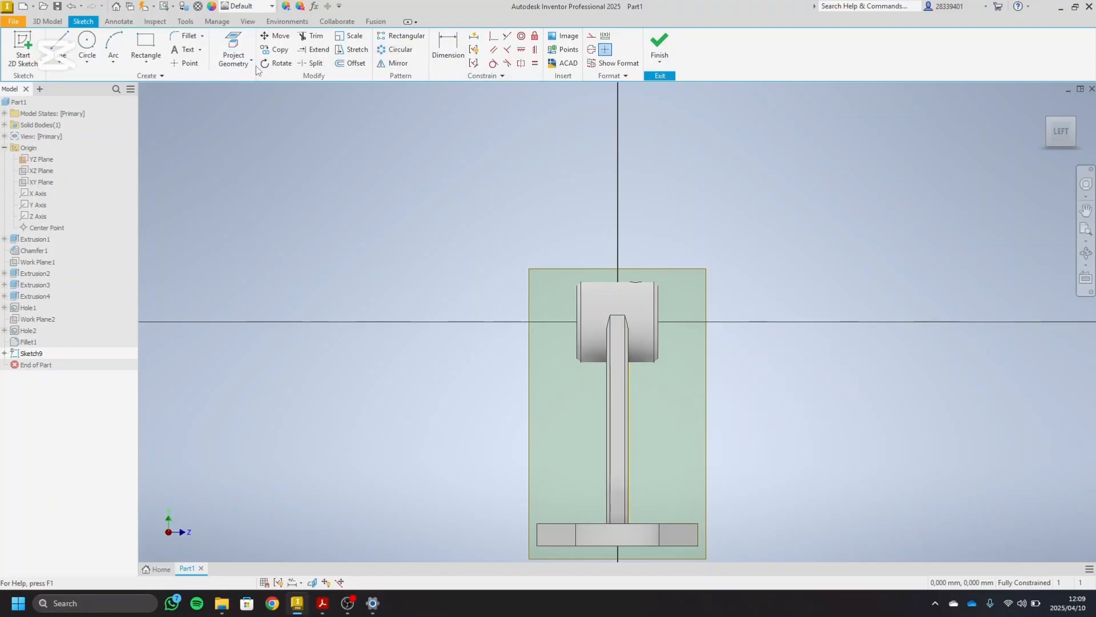
- Place a sketch point on the projected web edge, partway up from the base plate
{"action": "left_click", "coordinate": [186, 62]}
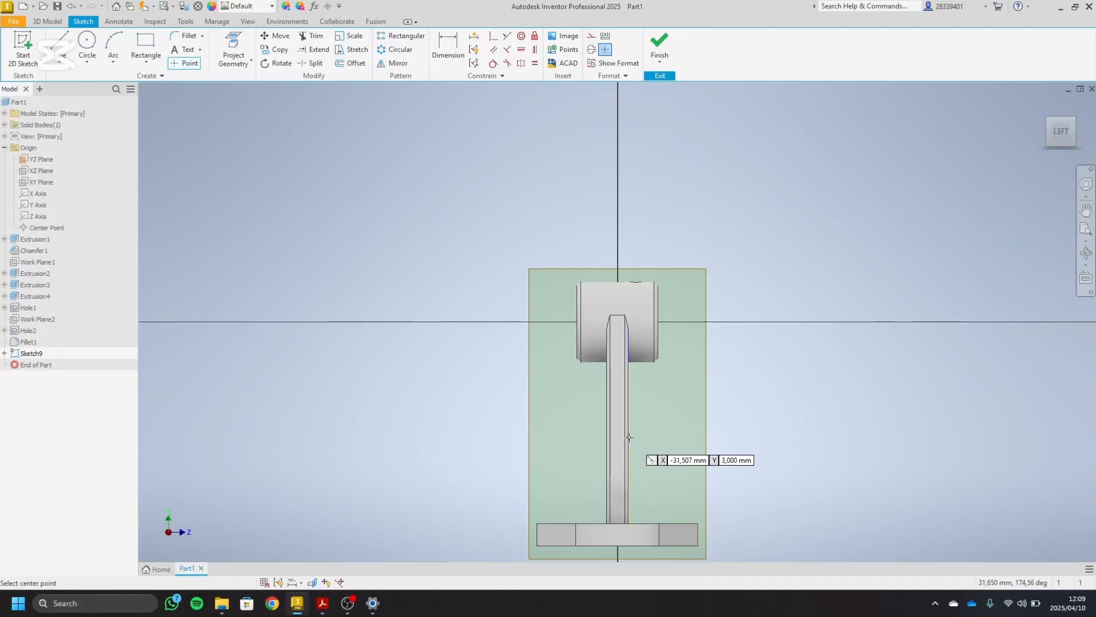
{"action": "left_click", "coordinate": [630, 436]}
{"action": "right_click", "coordinate": [733, 407]}
{"action": "left_click", "coordinate": [766, 409]}
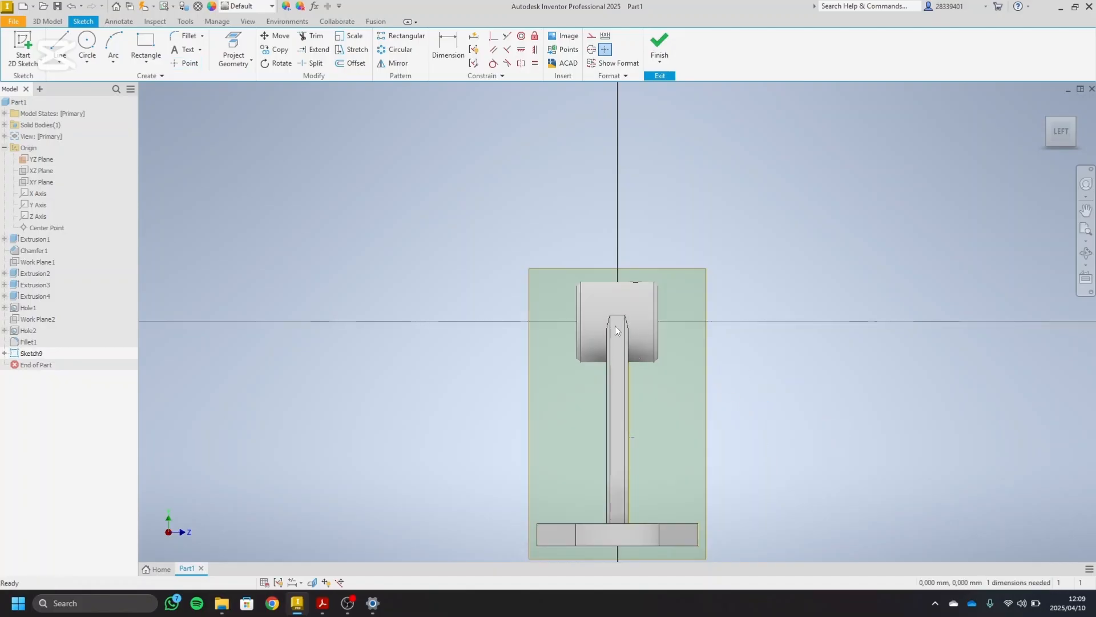
- Dimension the sketch point 25 mm above the base plate's top edge
{"action": "left_click", "coordinate": [233, 48]}
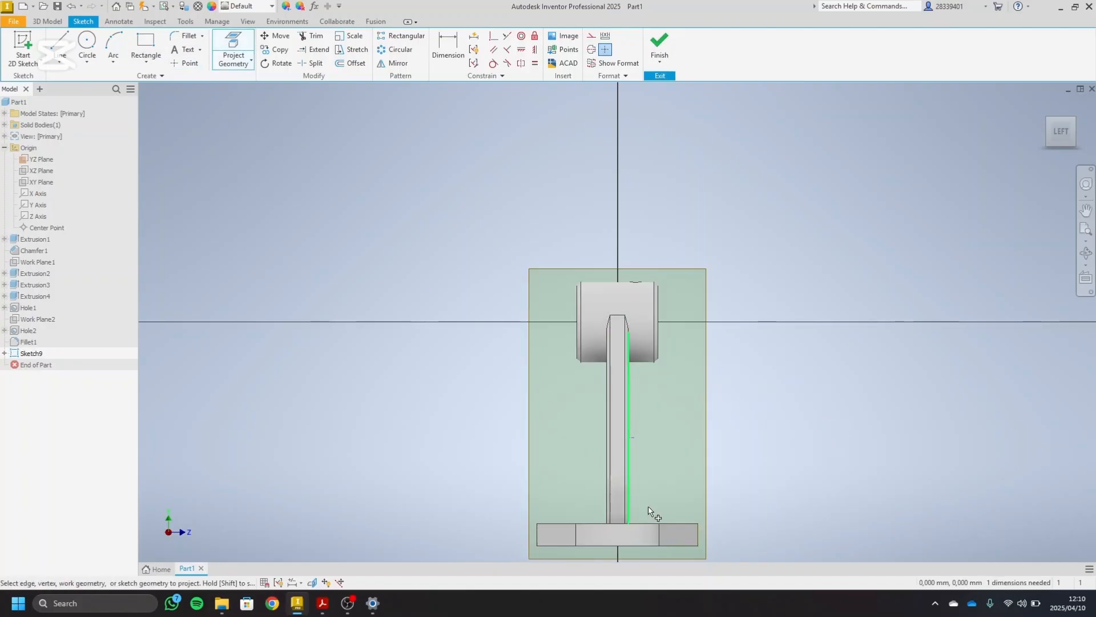
{"action": "right_click", "coordinate": [795, 456]}
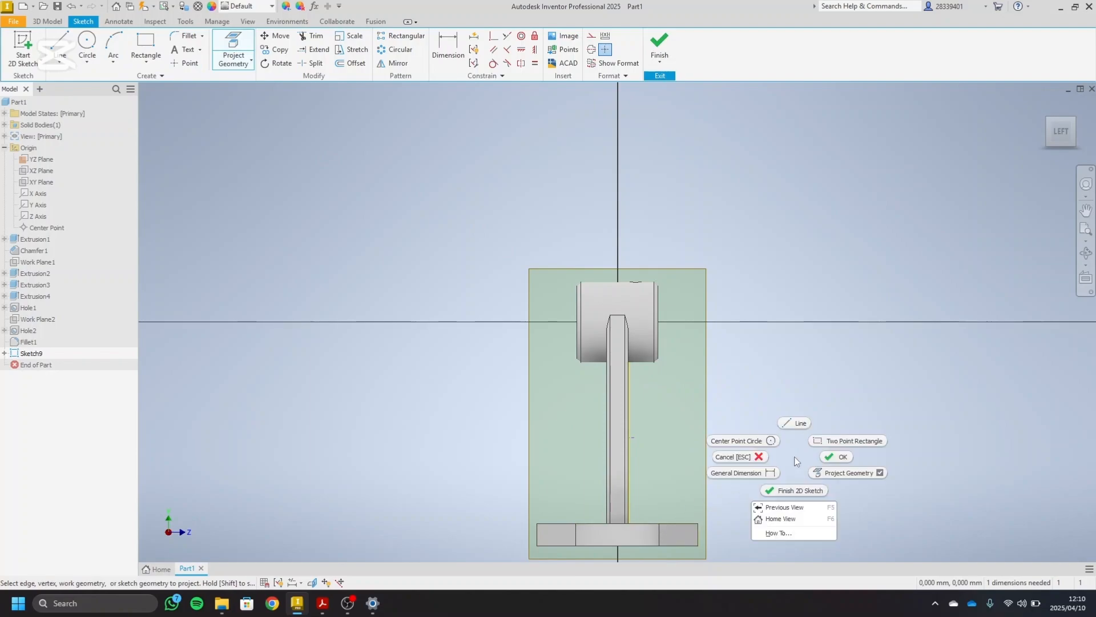
{"action": "left_click", "coordinate": [840, 458]}
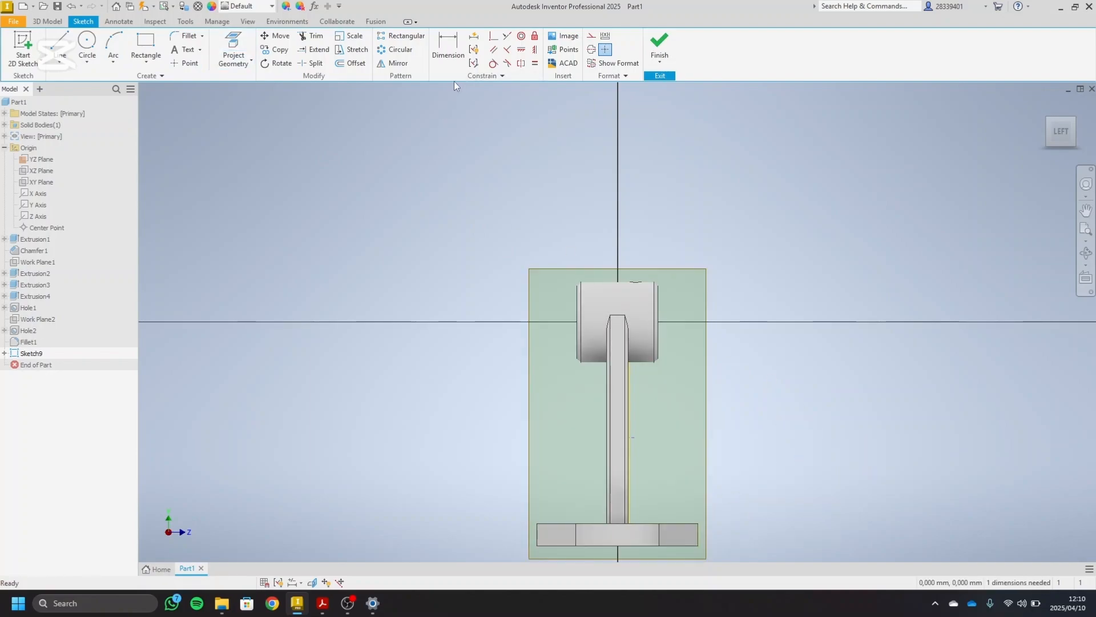
{"action": "left_click", "coordinate": [442, 55]}
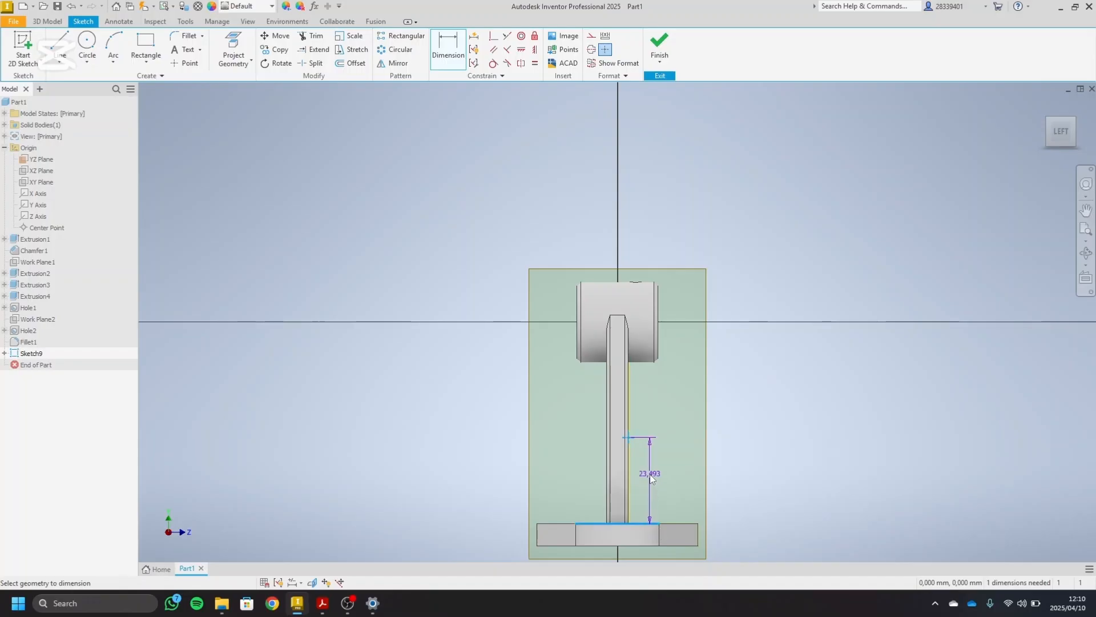
{"action": "left_click", "coordinate": [650, 474]}
{"action": "type", "text": "3"}
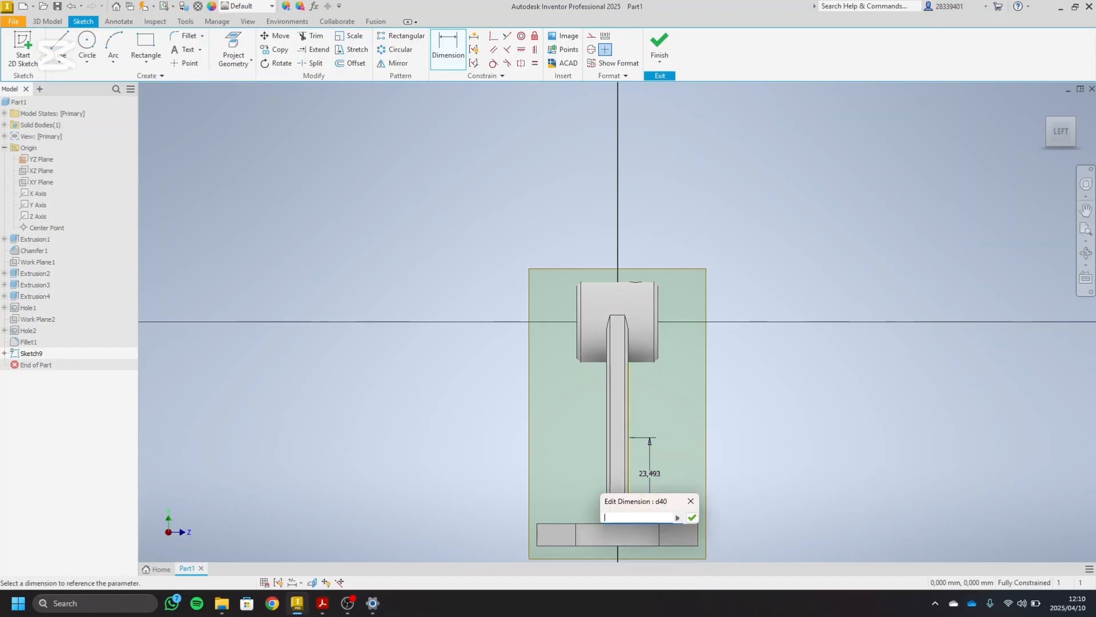
{"action": "type", "text": "5"}
{"action": "key", "text": "Return"}
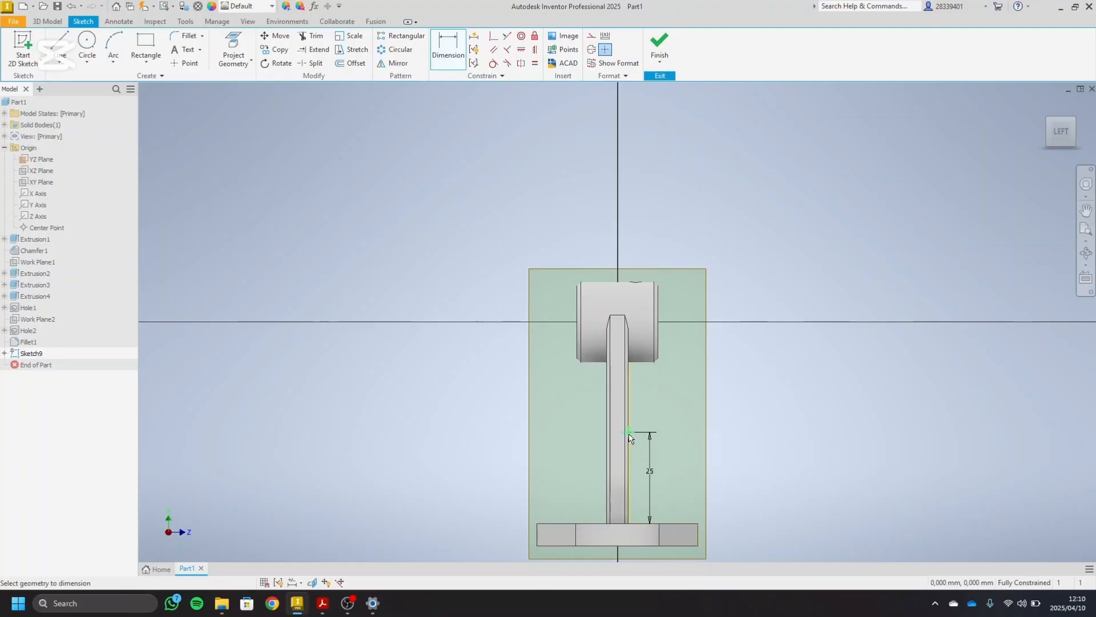
- Draw a sloping line from the sketch point down to the upper outer corner of the base plate
{"action": "left_click", "coordinate": [59, 47]}
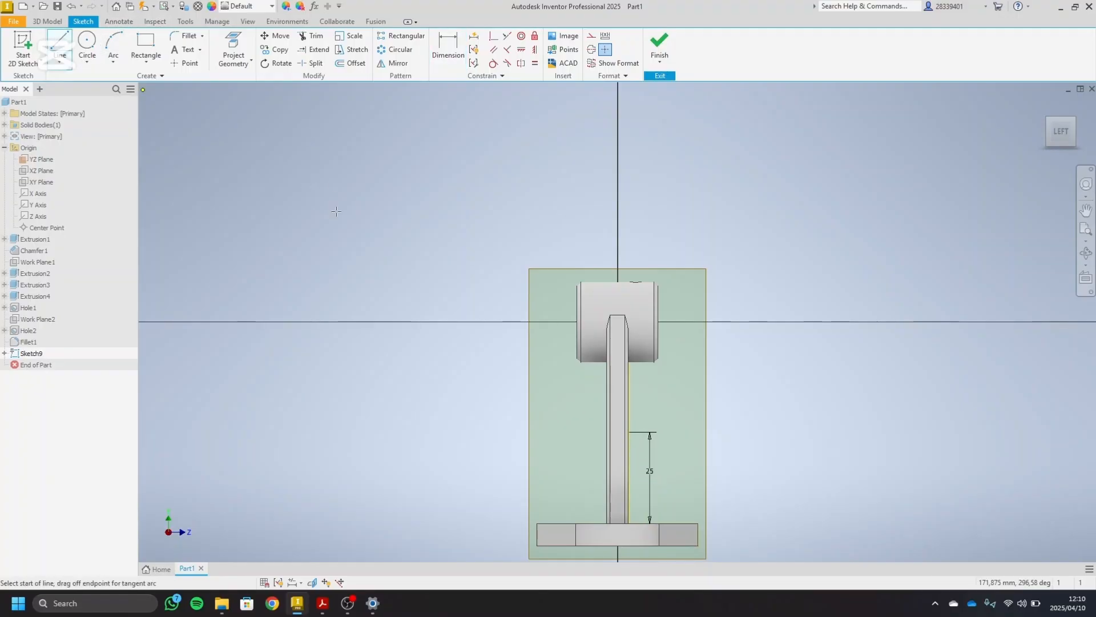
{"action": "left_click", "coordinate": [628, 432]}
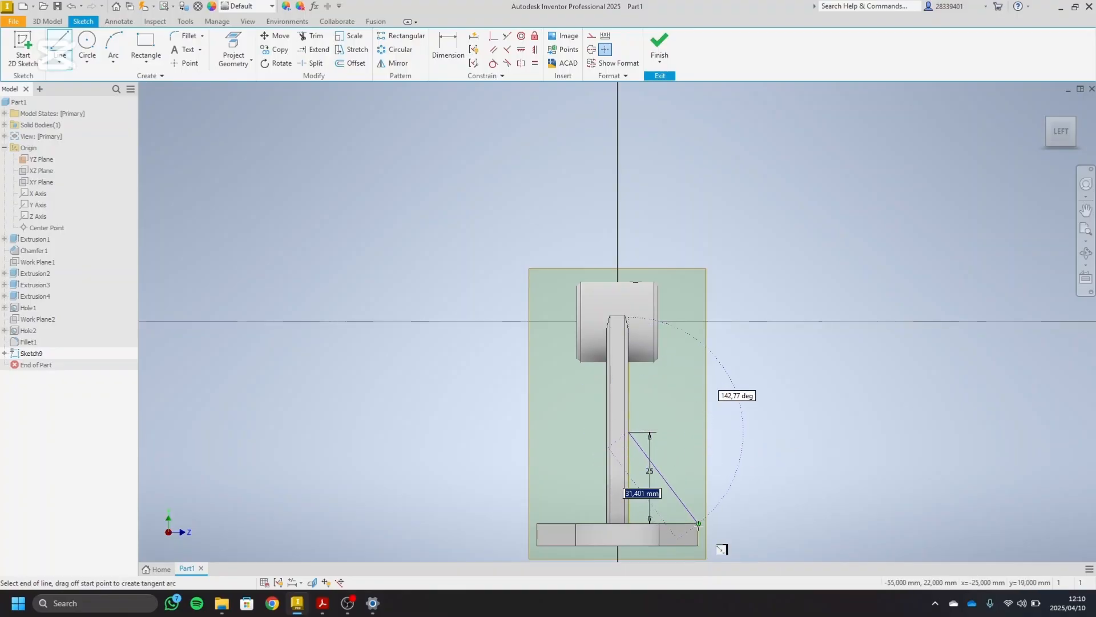
{"action": "scroll", "coordinate": [645, 465], "scroll_direction": "up", "scroll_amount": 3}
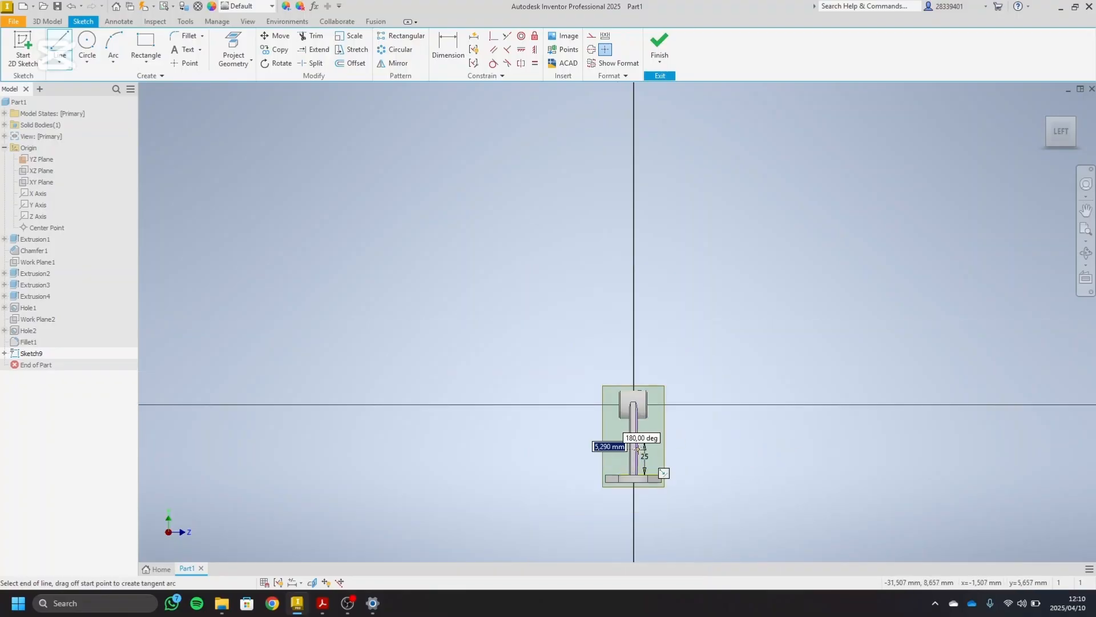
{"action": "scroll", "coordinate": [639, 449], "scroll_direction": "down", "scroll_amount": 8}
{"action": "scroll", "coordinate": [638, 446], "scroll_direction": "down", "scroll_amount": 2}
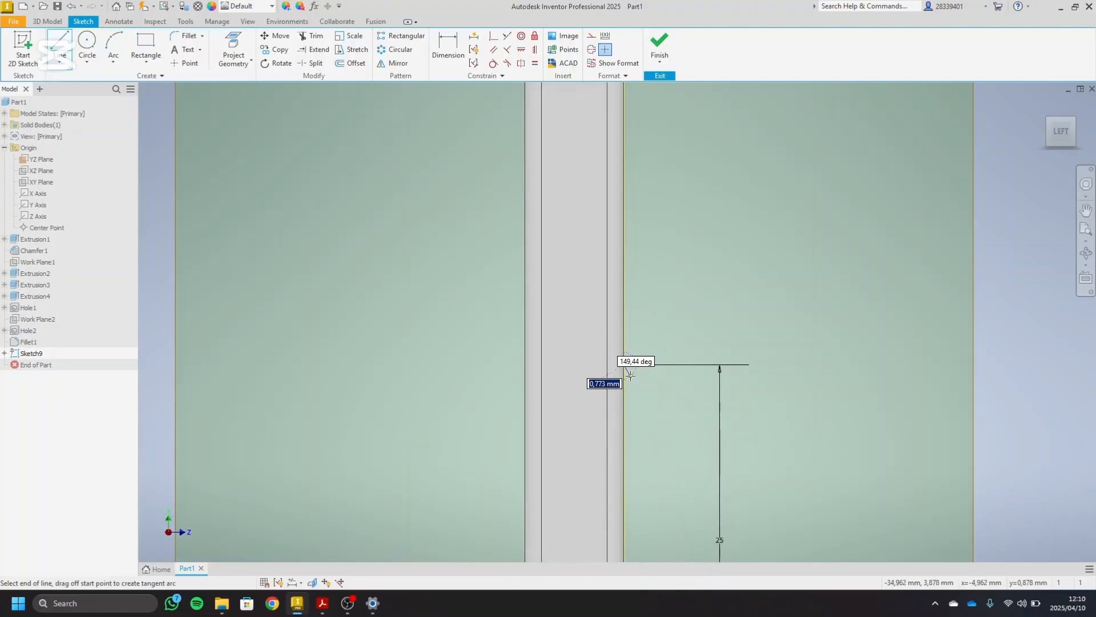
{"action": "scroll", "coordinate": [702, 491], "scroll_direction": "up", "scroll_amount": 4}
{"action": "scroll", "coordinate": [702, 492], "scroll_direction": "up", "scroll_amount": 2}
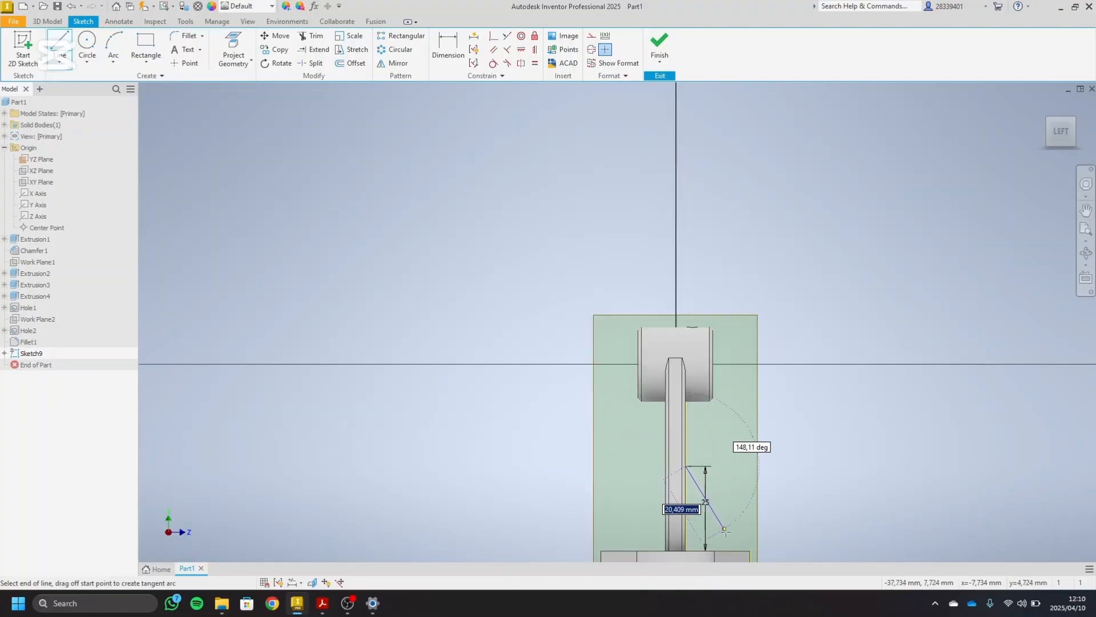
{"action": "left_click", "coordinate": [749, 550]}
{"action": "right_click", "coordinate": [808, 479]}
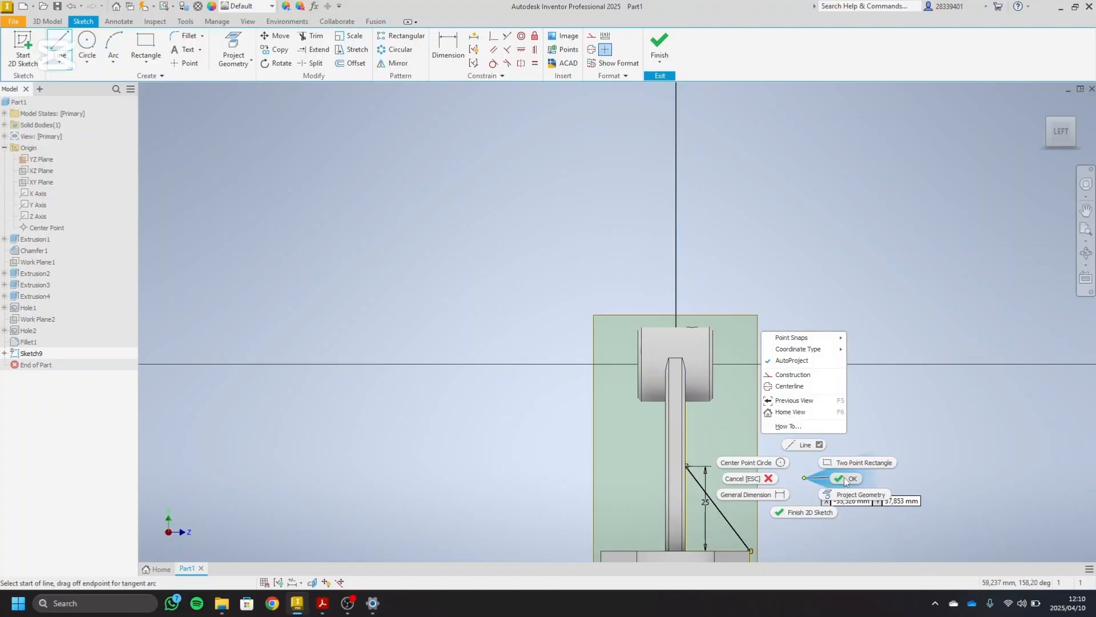
{"action": "left_click", "coordinate": [754, 479]}
{"action": "scroll", "coordinate": [755, 480], "scroll_direction": "up", "scroll_amount": 3}
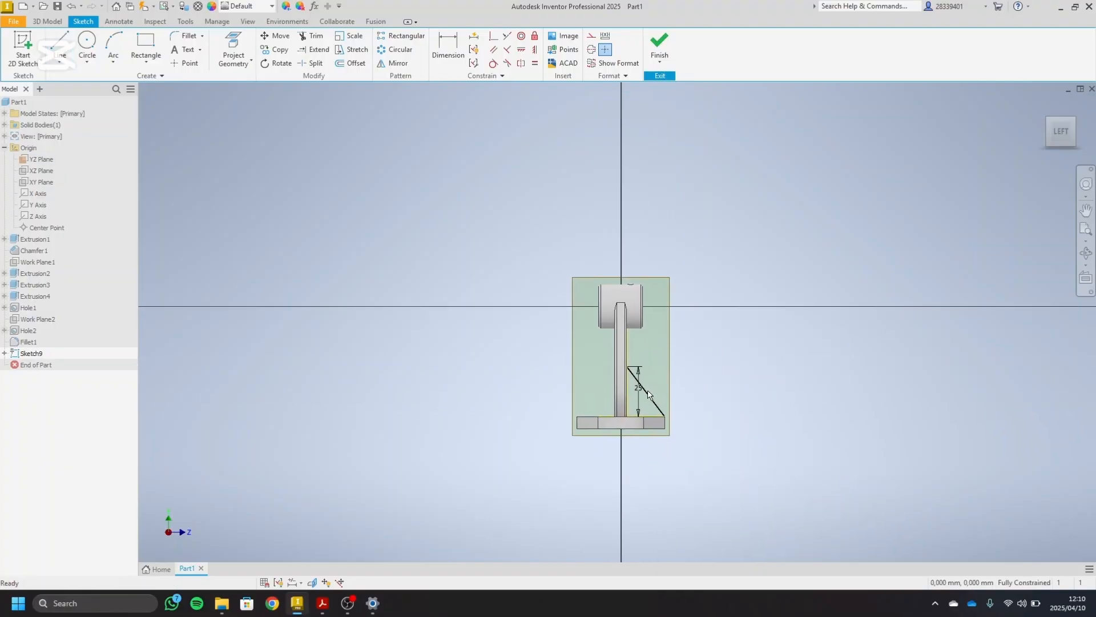
- Draw a horizontal line level with the base plate's top edge, extending outward past the plate's corner
{"action": "left_click", "coordinate": [60, 46]}
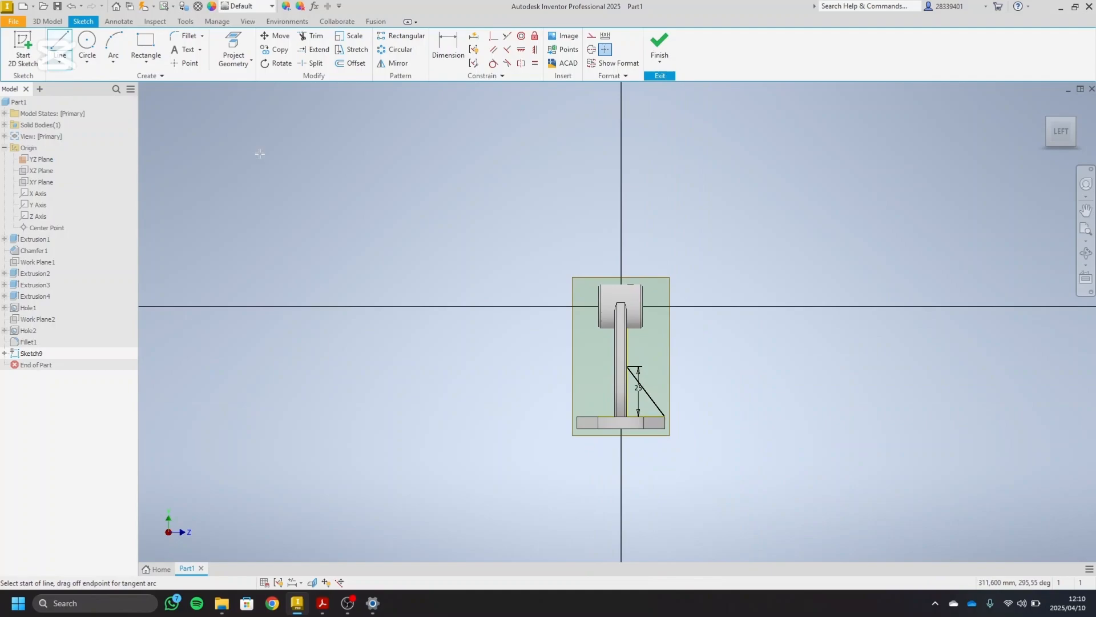
{"action": "left_click", "coordinate": [662, 416]}
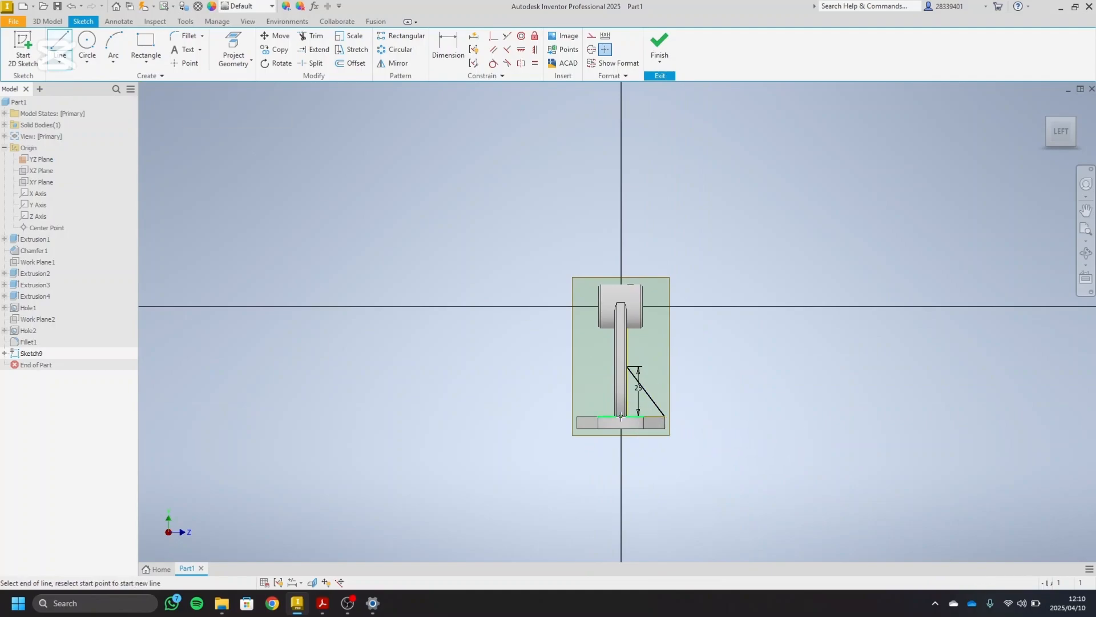
{"action": "left_click", "coordinate": [767, 416]}
{"action": "right_click", "coordinate": [780, 389]}
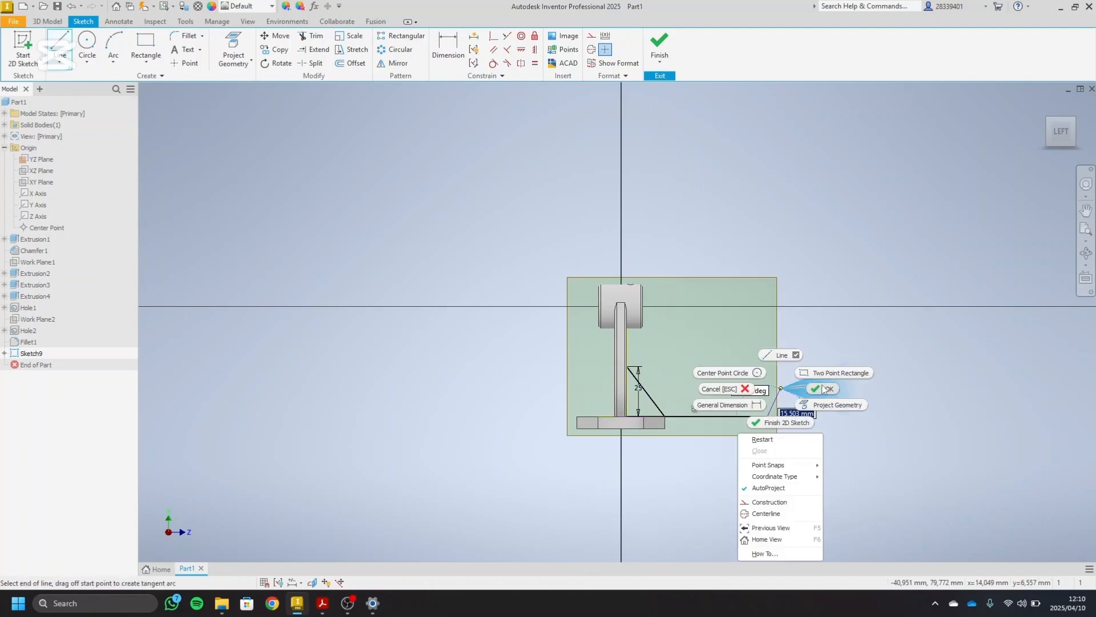
{"action": "left_click", "coordinate": [822, 389]}
{"action": "left_click", "coordinate": [447, 49]}
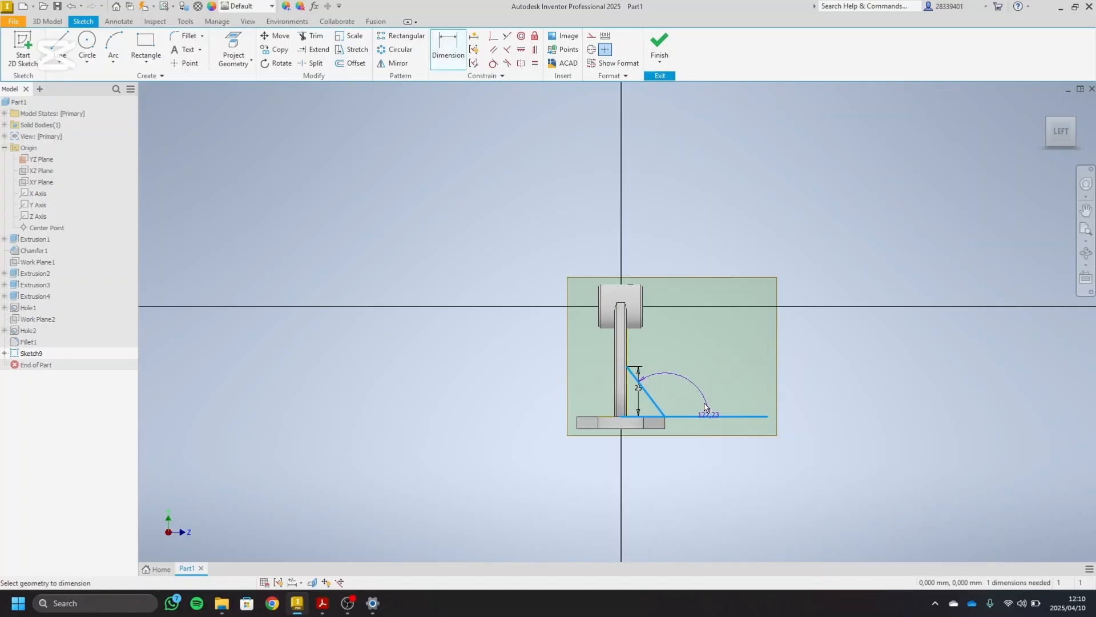
{"action": "left_click", "coordinate": [694, 386]}
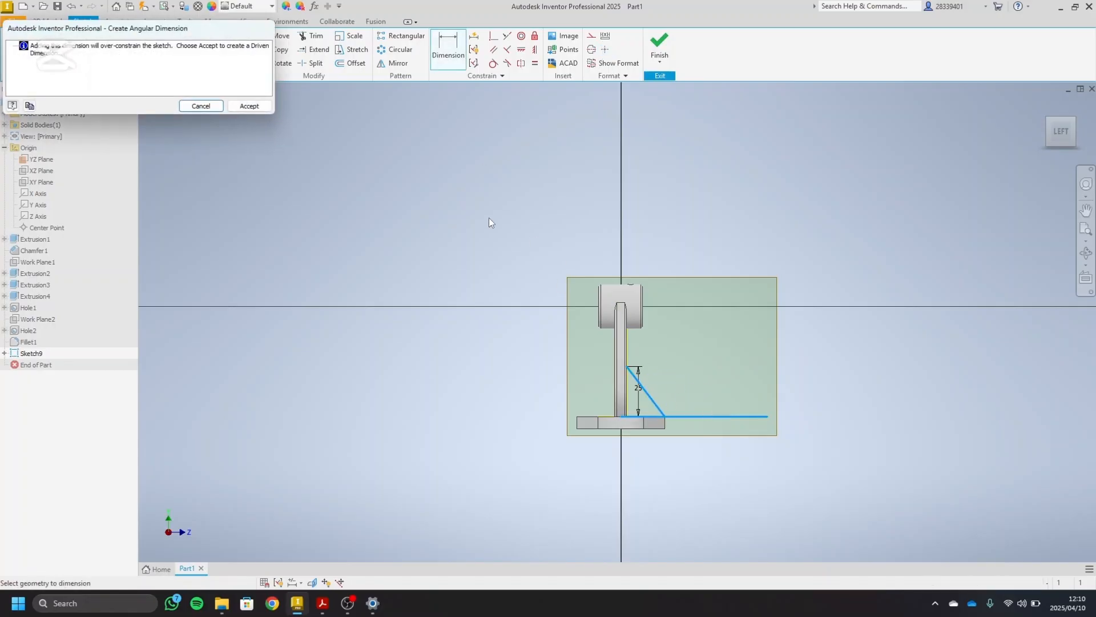
{"action": "left_click", "coordinate": [221, 106]}
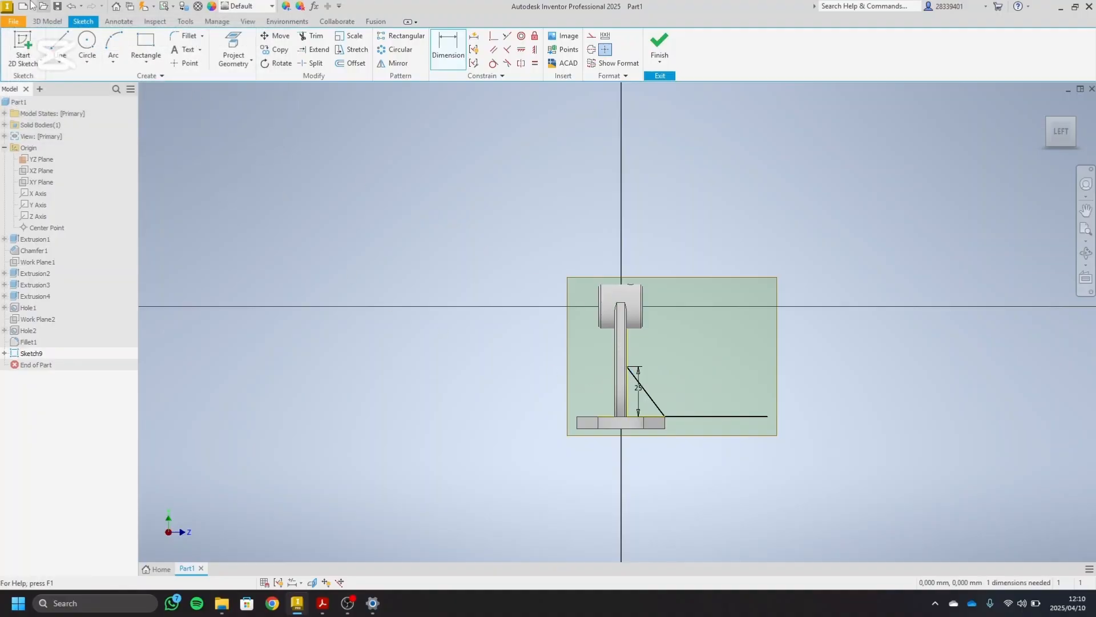
- Undo the two rib lines and redraw a horizontal line outward from the base plate's upper outer corner, level with its top edge
{"action": "left_click", "coordinate": [72, 6]}
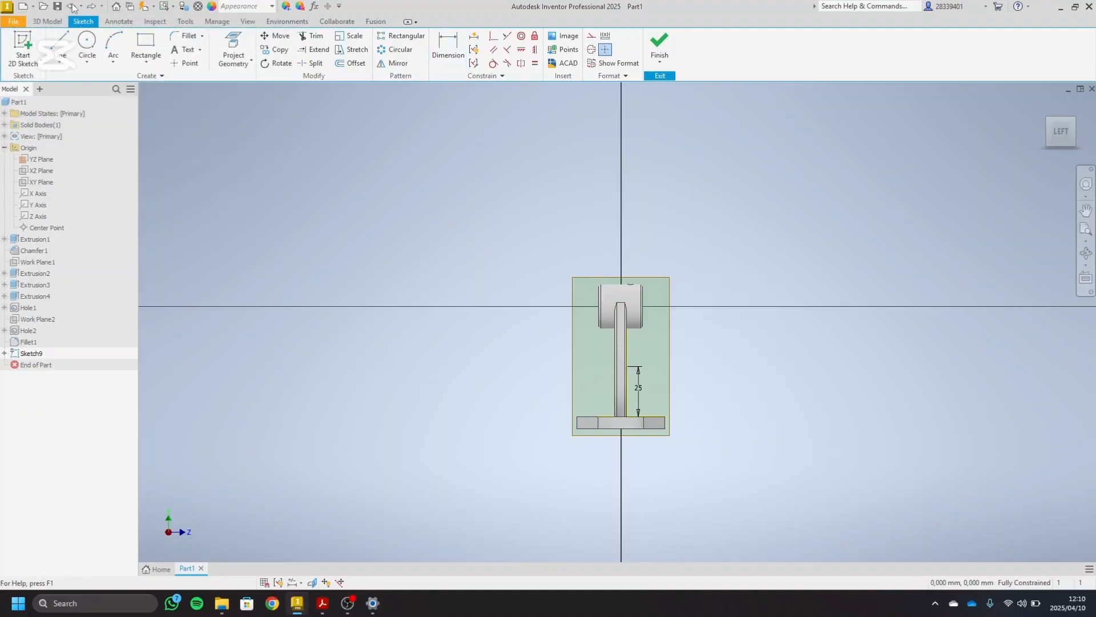
{"action": "left_click", "coordinate": [60, 45]}
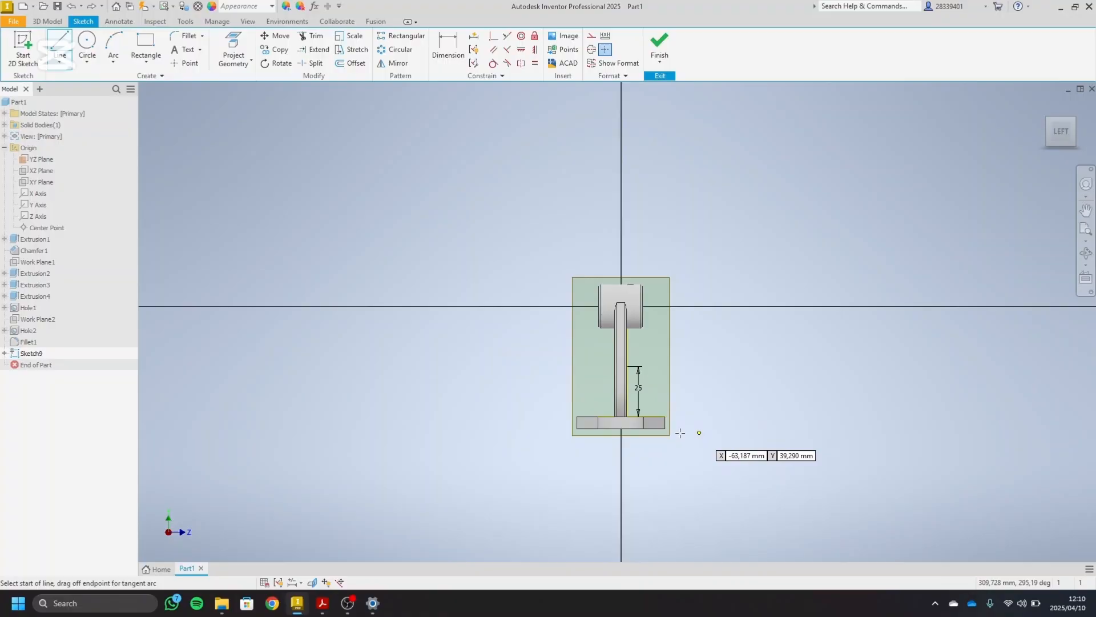
{"action": "left_click", "coordinate": [621, 435]}
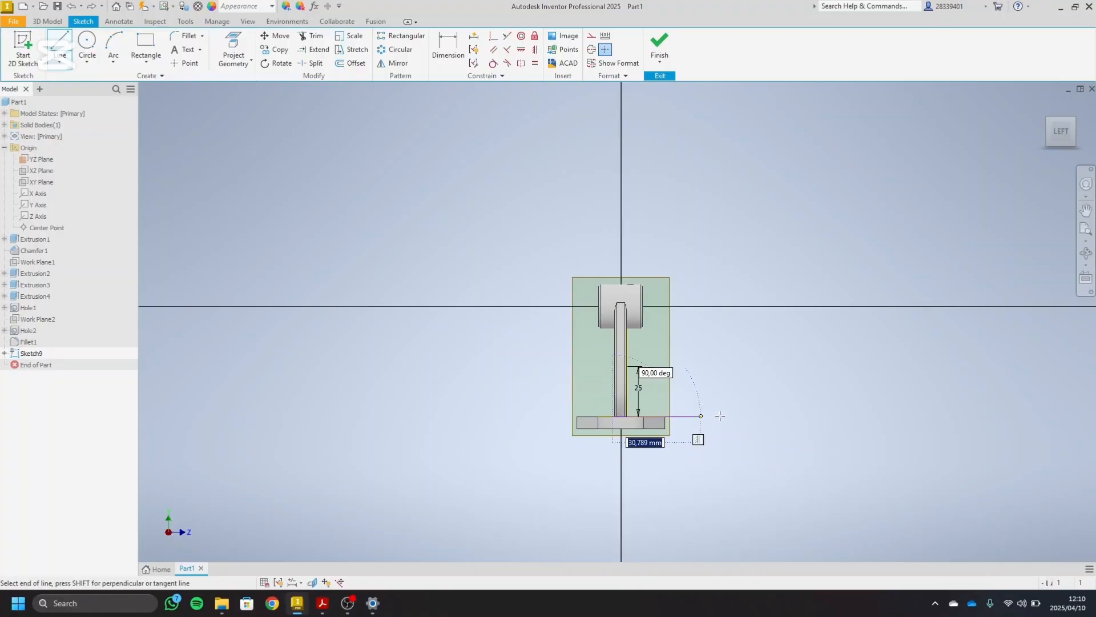
{"action": "left_click", "coordinate": [754, 415]}
{"action": "right_click", "coordinate": [782, 367]}
{"action": "left_click", "coordinate": [813, 369]}
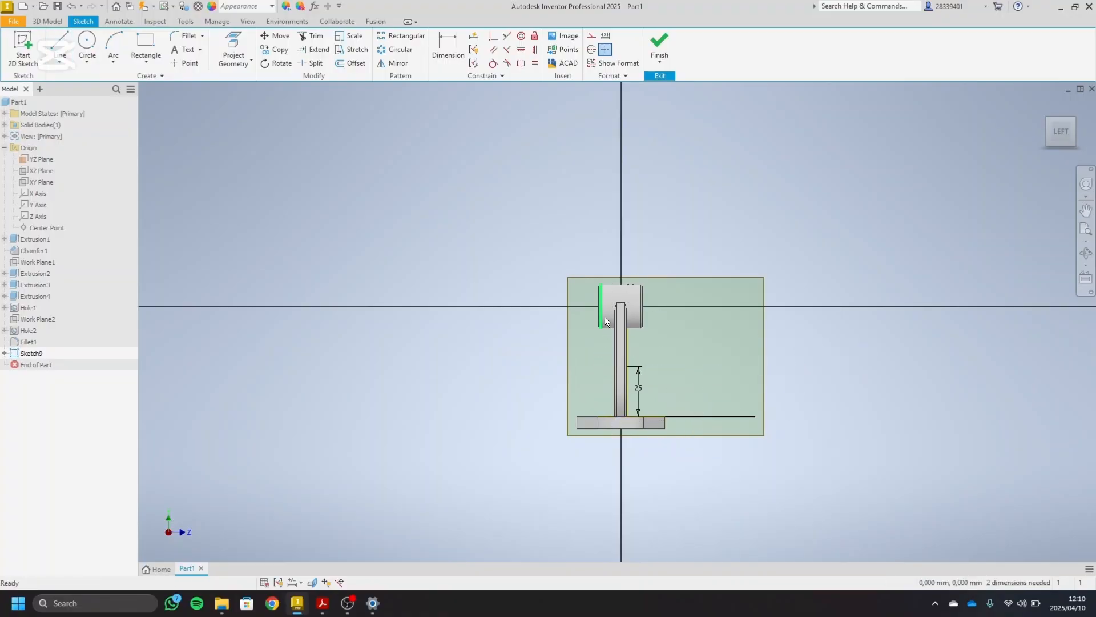
- Draw a sloping line from the 25 mm sketch point down and outward, crossing the horizontal line and ending below it
{"action": "left_click", "coordinate": [60, 45]}
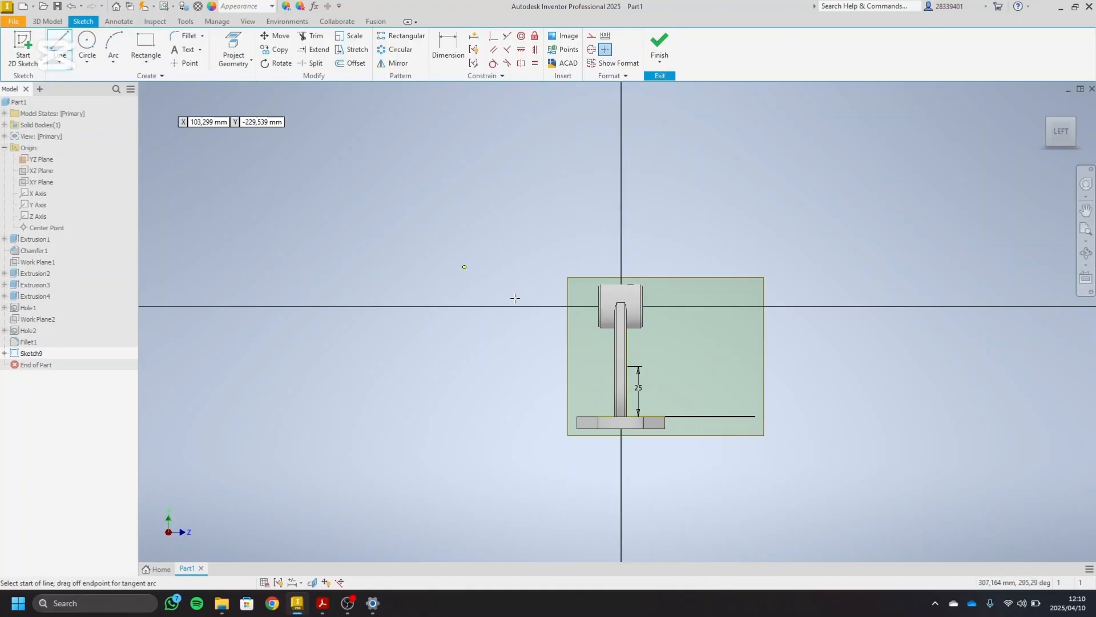
{"action": "left_click", "coordinate": [627, 366]}
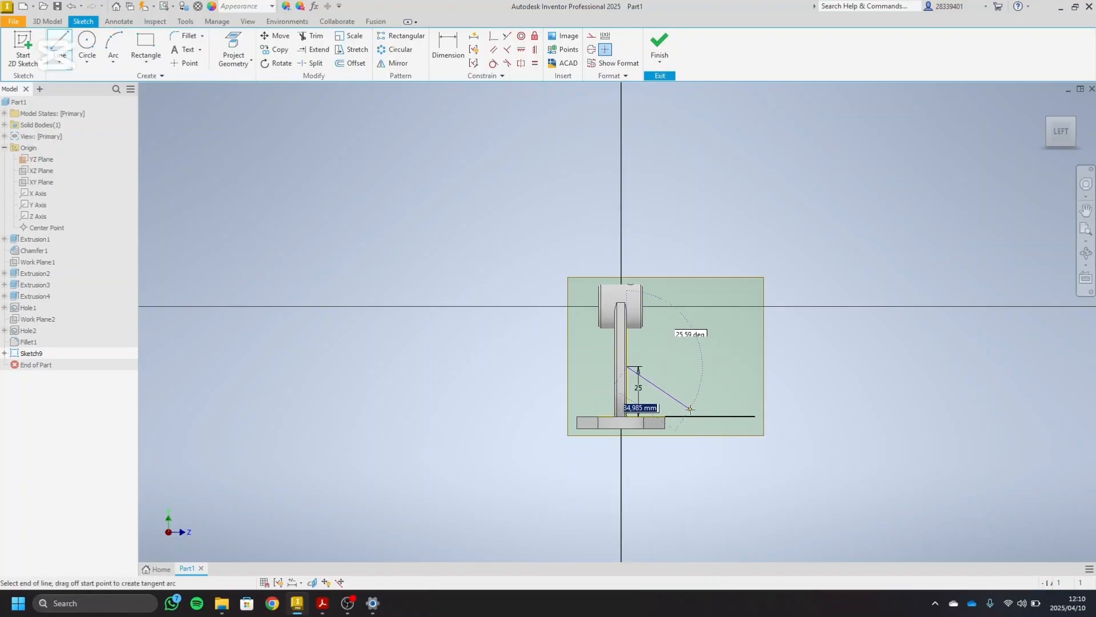
{"action": "left_click", "coordinate": [704, 447]}
{"action": "right_click", "coordinate": [740, 451]}
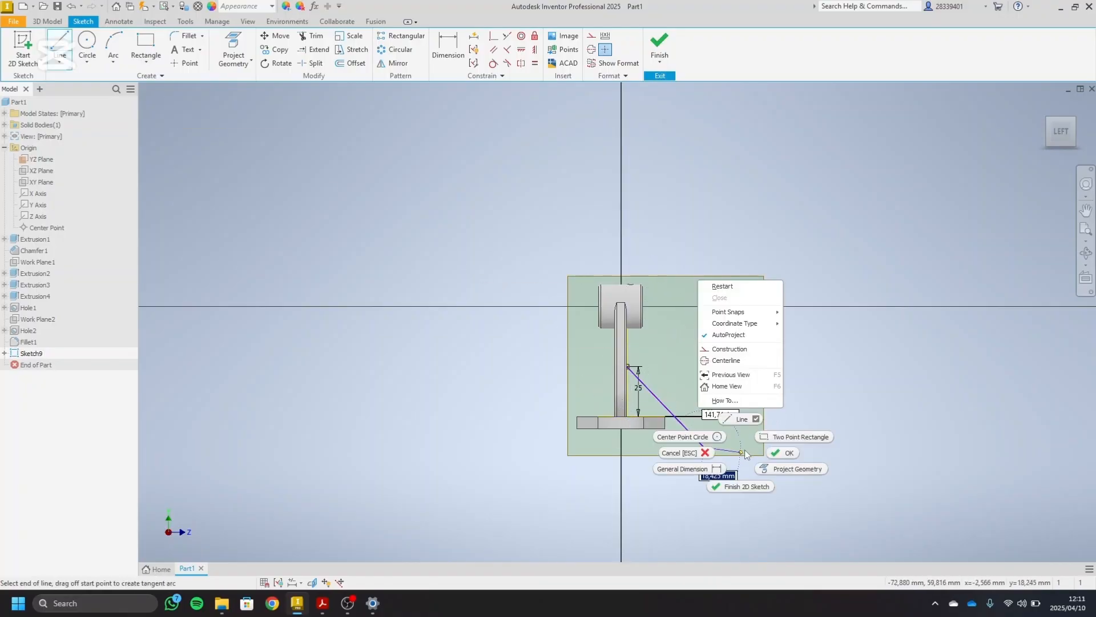
{"action": "left_click", "coordinate": [765, 451]}
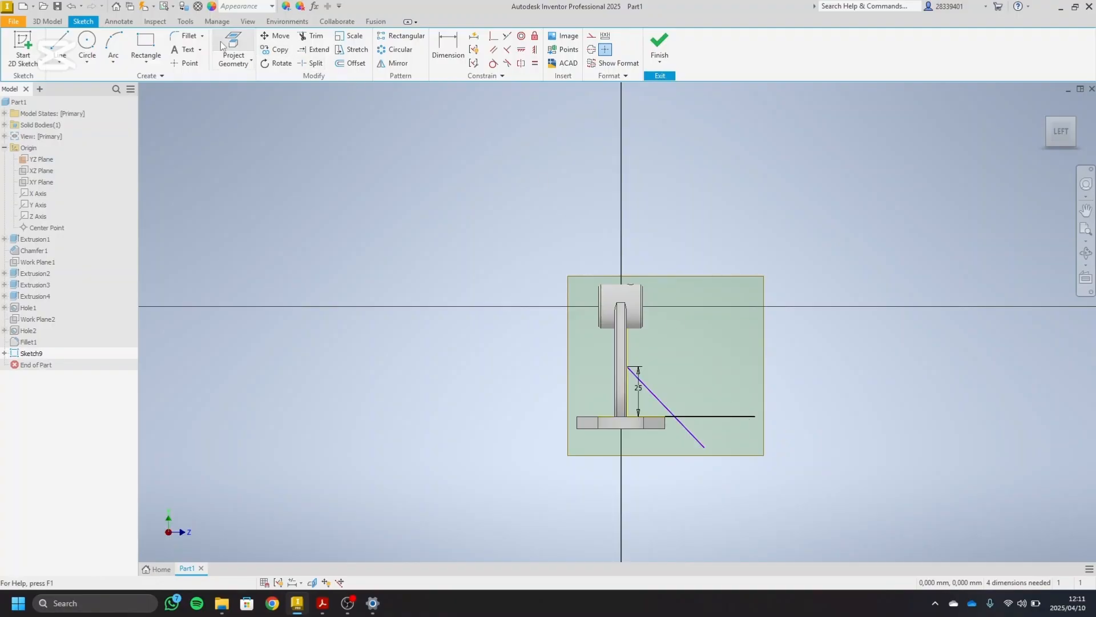
- Dimension the angle between the sloping and horizontal lines as 120° and check it against the CAD_A1_A drawing in Acrobat
{"action": "left_click", "coordinate": [448, 48]}
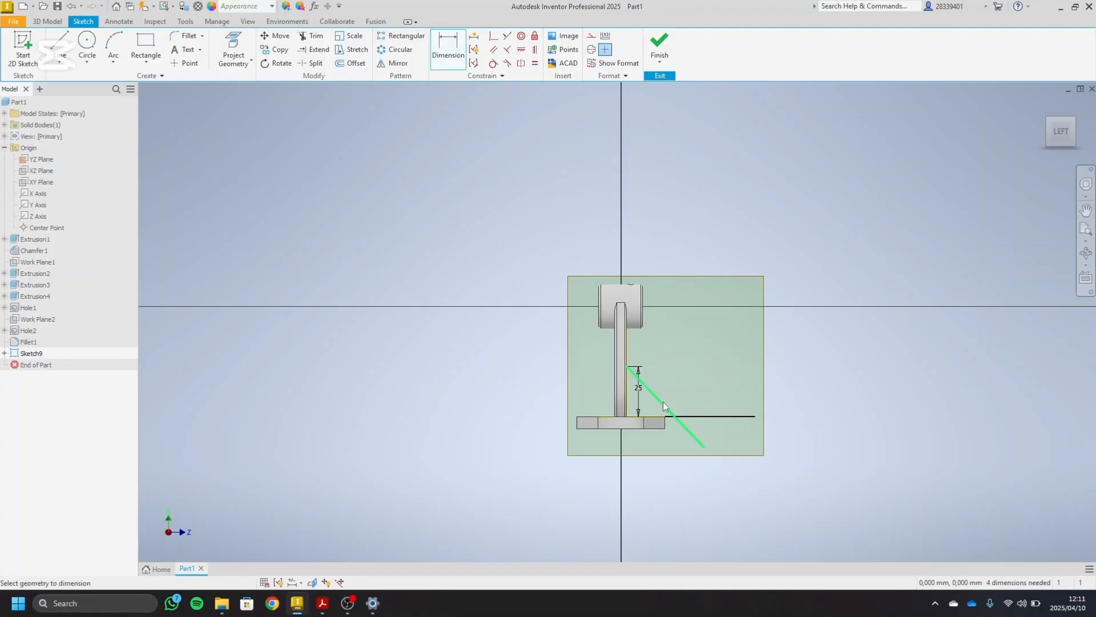
{"action": "left_click", "coordinate": [696, 399]}
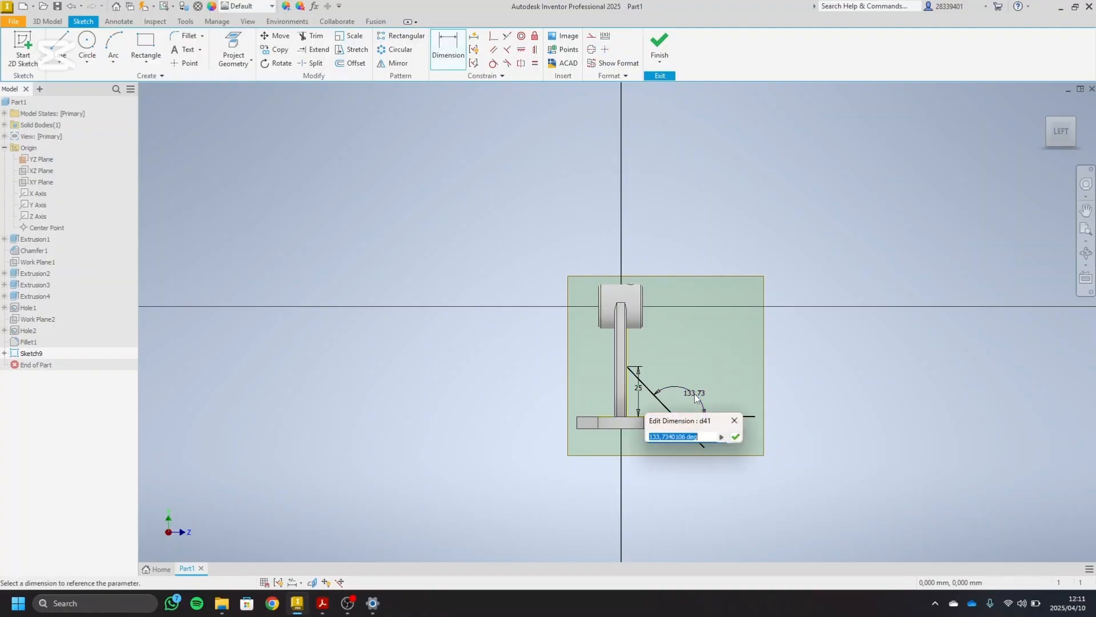
{"action": "type", "text": "120"}
{"action": "key", "text": "Return"}
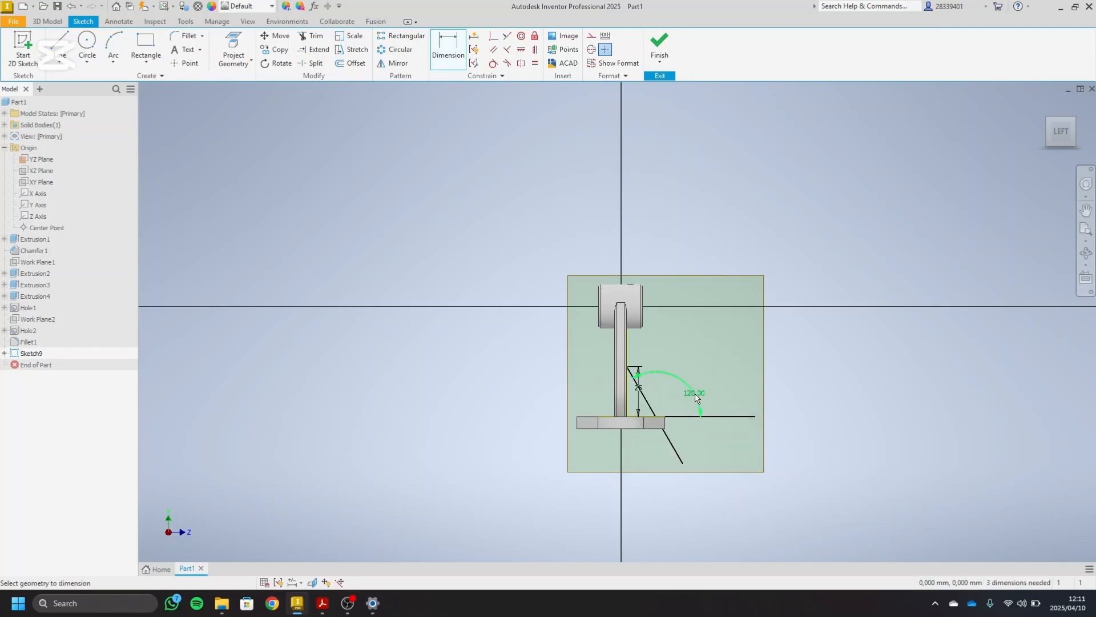
{"action": "left_click", "coordinate": [324, 603]}
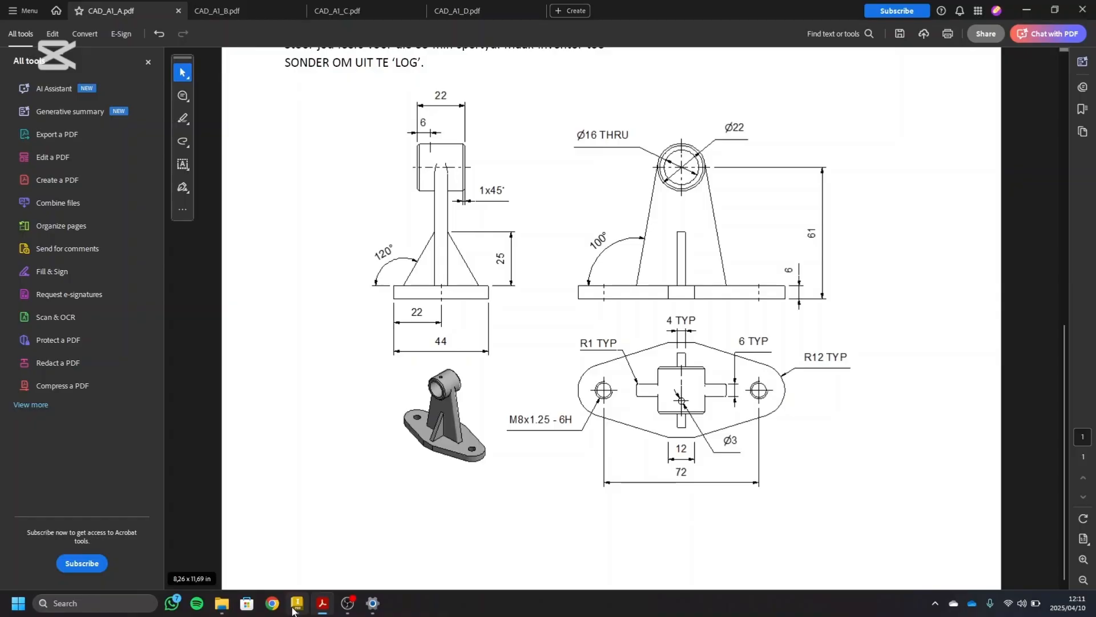
{"action": "left_click", "coordinate": [297, 604]}
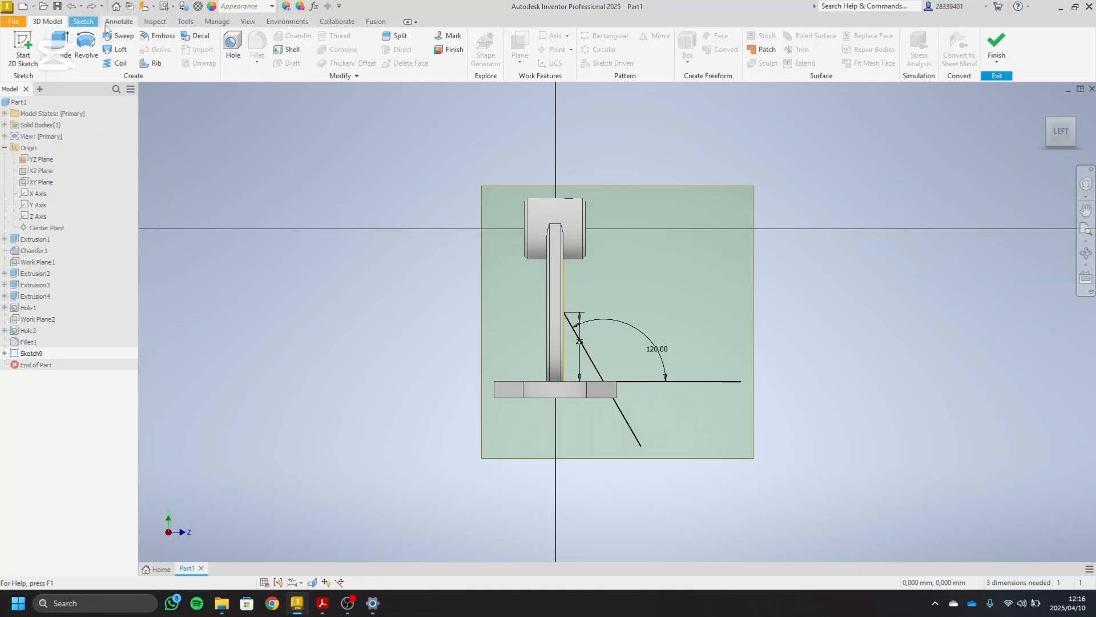
- Trim off the sloping line below the base plate's top edge and the excess horizontal line beyond the plate
{"action": "left_click", "coordinate": [83, 21]}
{"action": "left_click", "coordinate": [316, 37]}
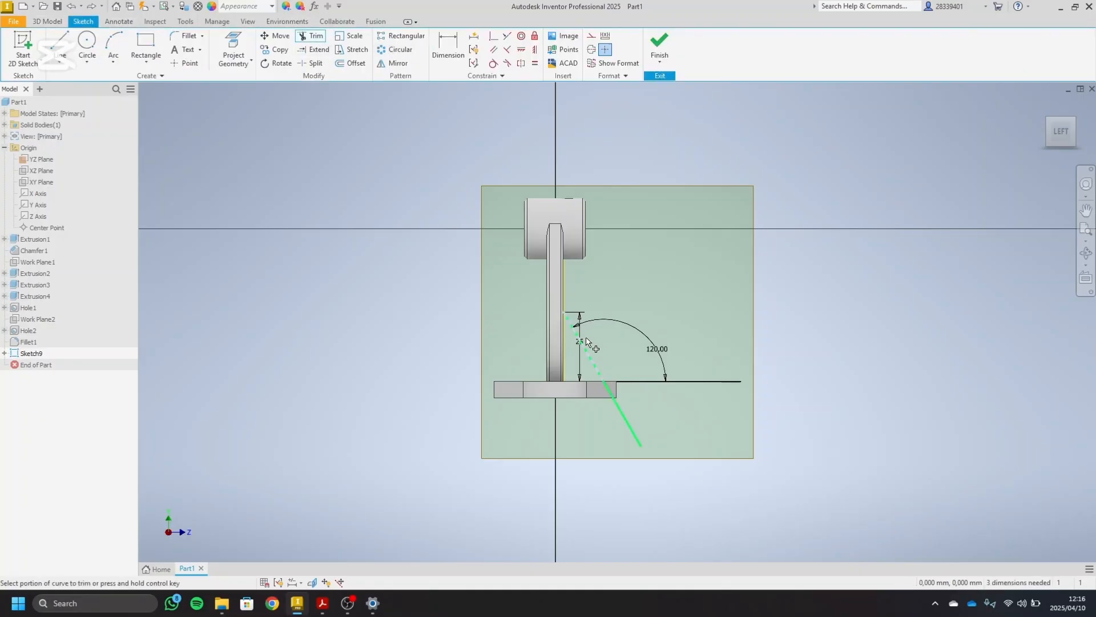
{"action": "left_click", "coordinate": [627, 422]}
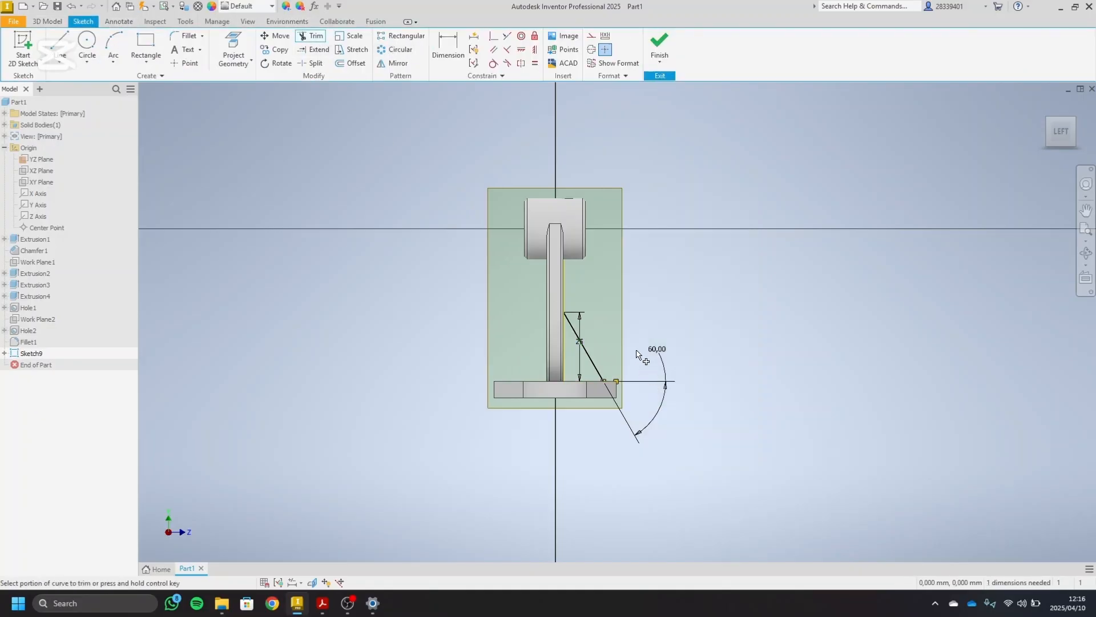
{"action": "right_click", "coordinate": [400, 254]}
{"action": "left_click", "coordinate": [416, 264]}
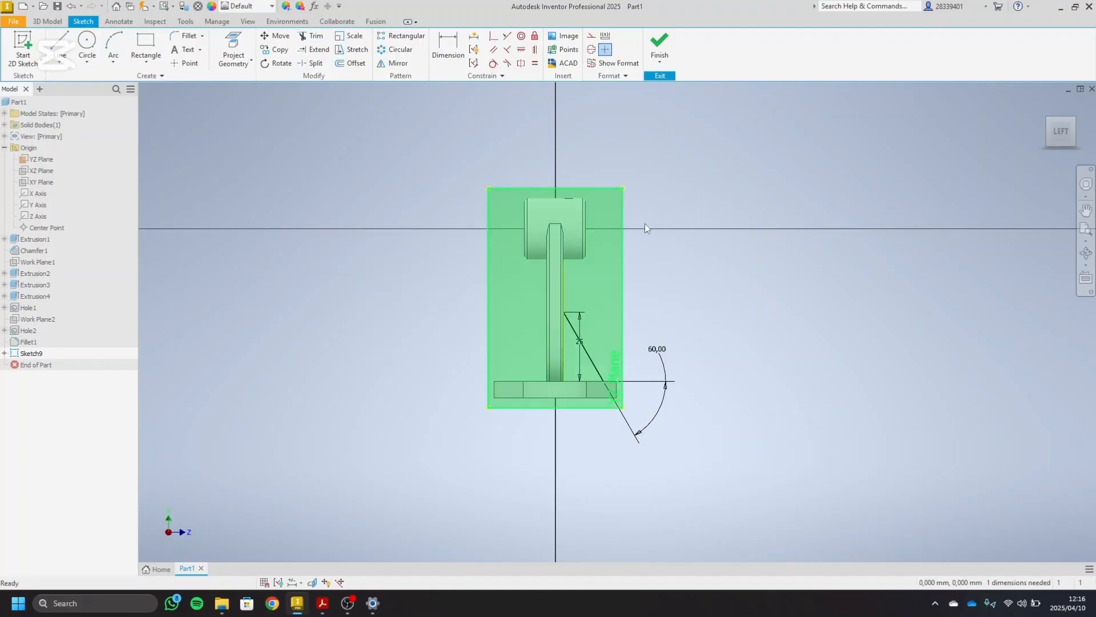
- Create a 4 mm thick rib parallel to the sketch plane from the sloping line, with the thickness split equally to both sides
{"action": "left_click", "coordinate": [47, 21]}
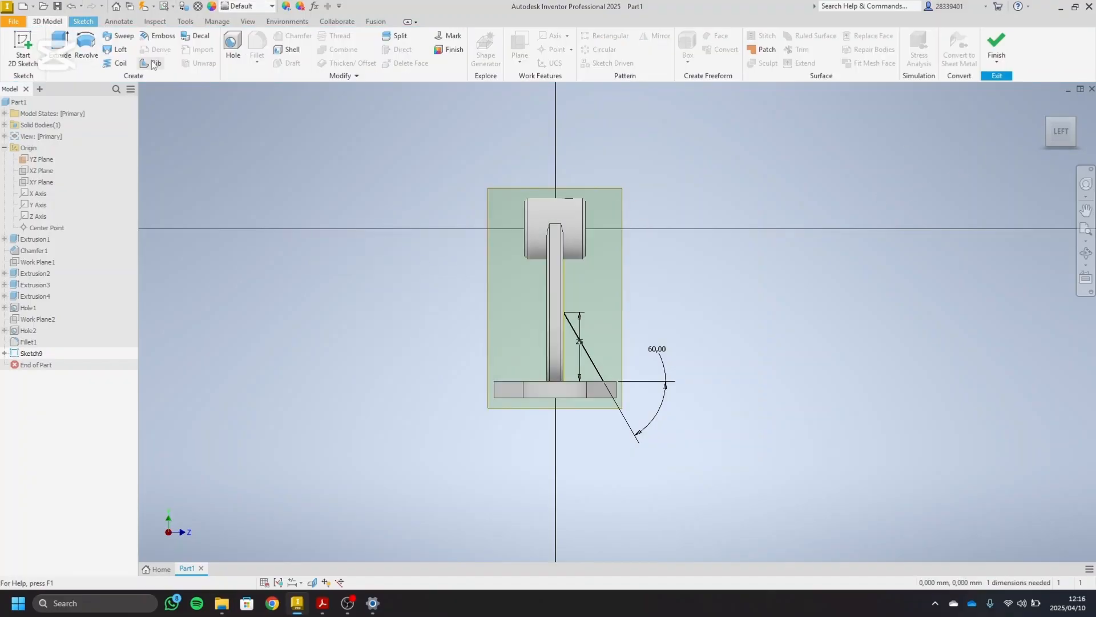
{"action": "left_click", "coordinate": [154, 63]}
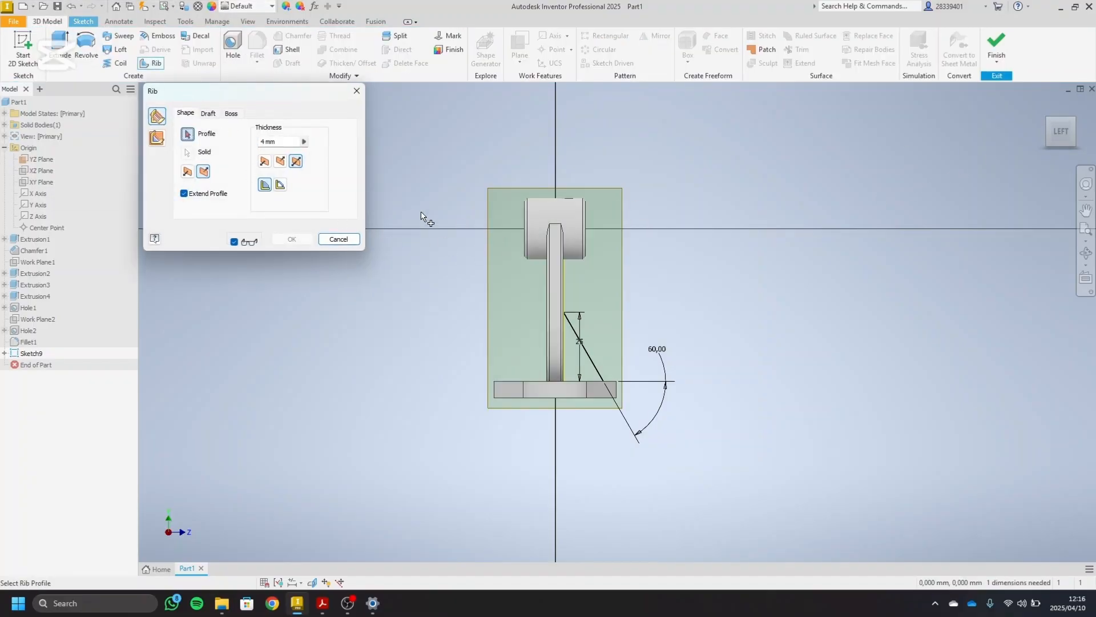
{"action": "left_click", "coordinate": [158, 139]}
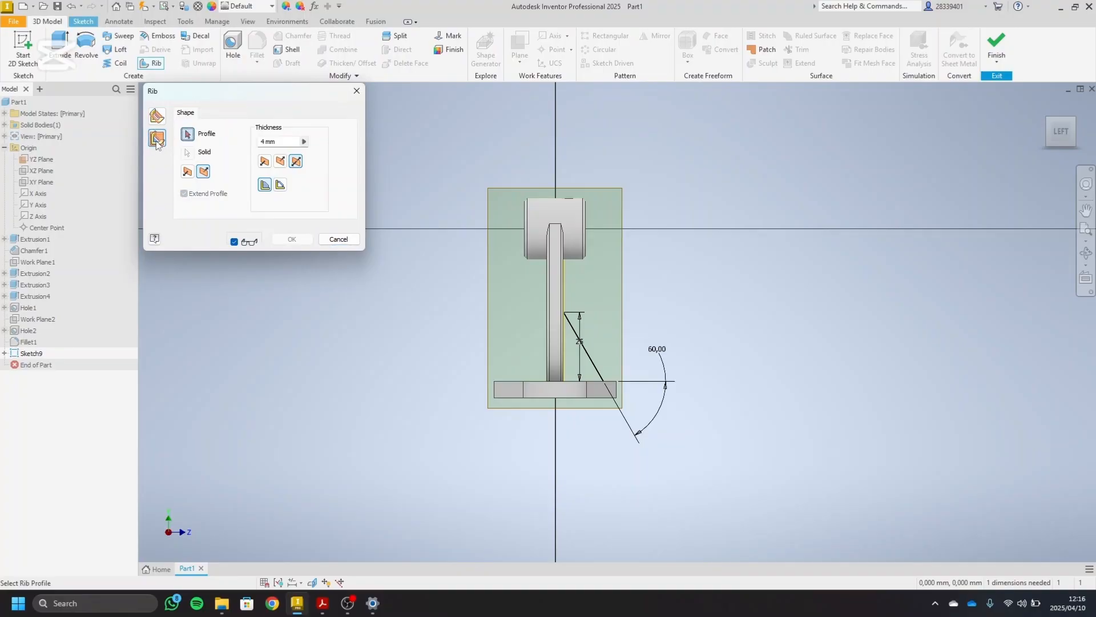
{"action": "left_click", "coordinate": [583, 345]}
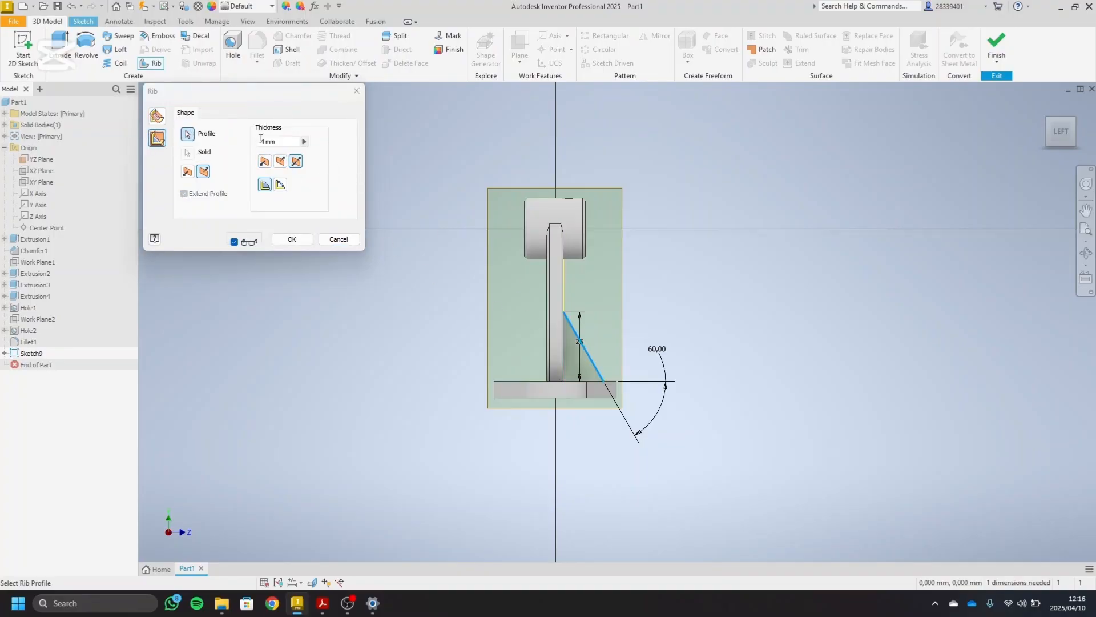
{"action": "left_click", "coordinate": [1075, 119]}
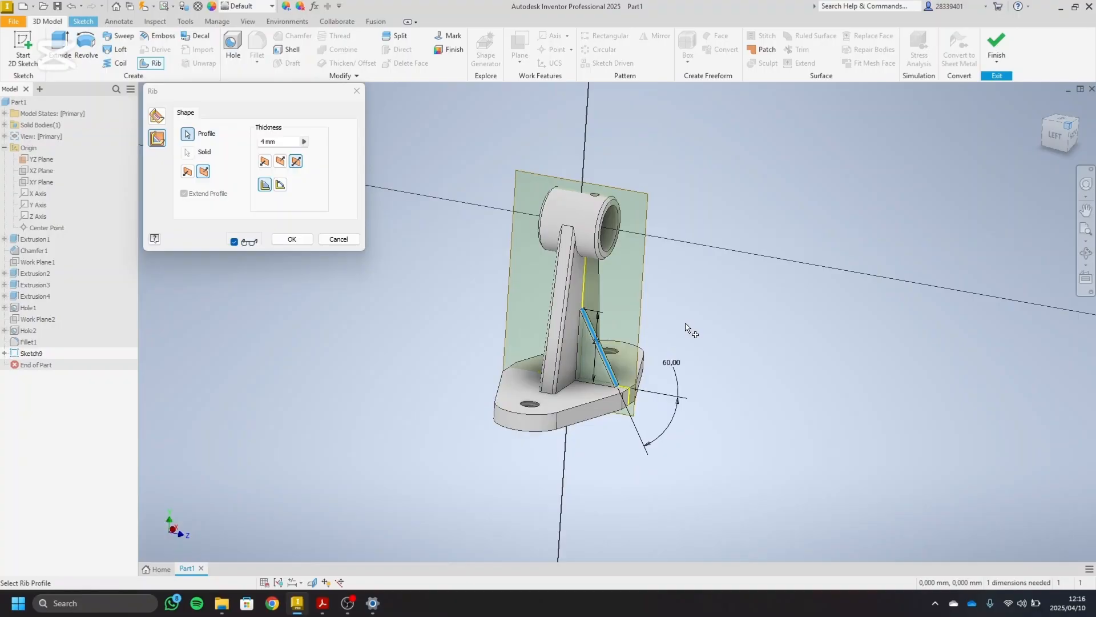
{"action": "left_click", "coordinate": [291, 238]}
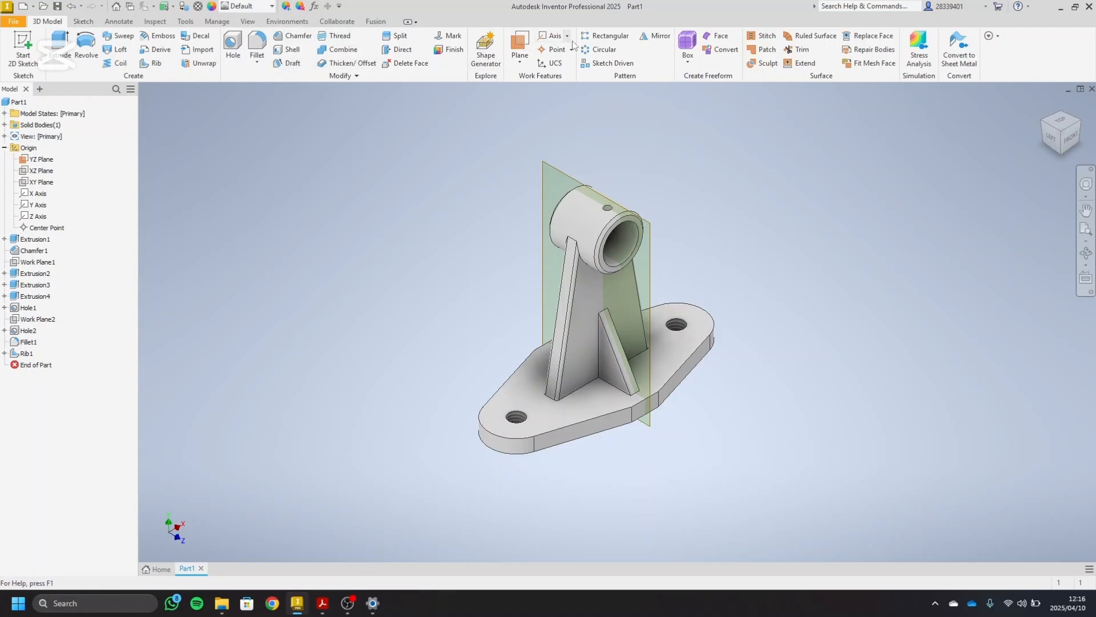
- Mirror the rib feature about the origin XY Plane to the opposite side of the web
{"action": "left_click", "coordinate": [655, 36]}
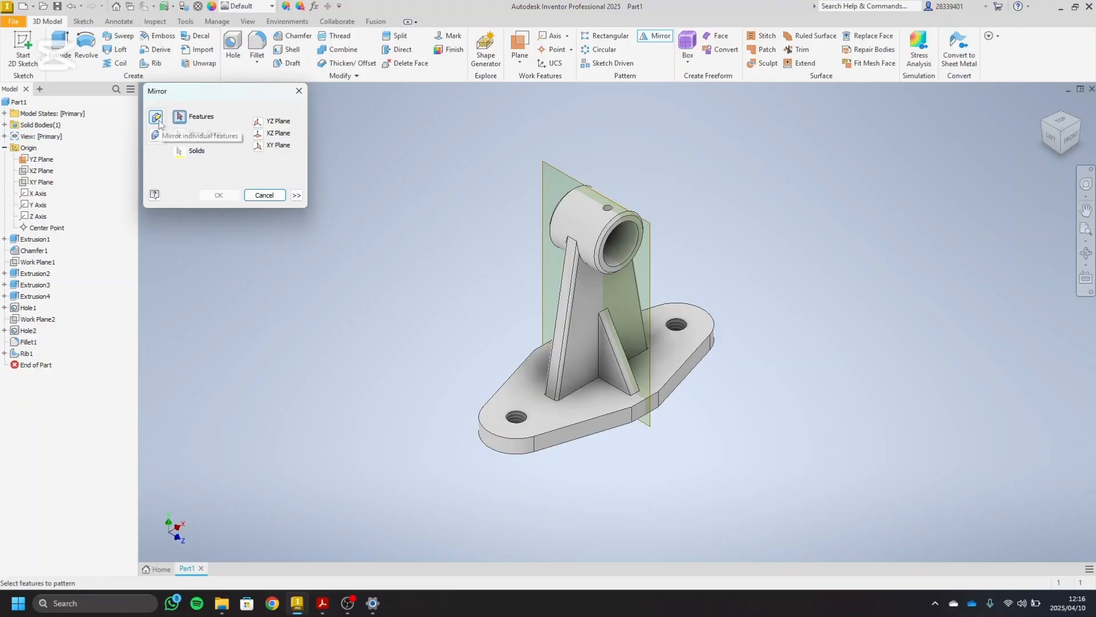
{"action": "left_click", "coordinate": [625, 358]}
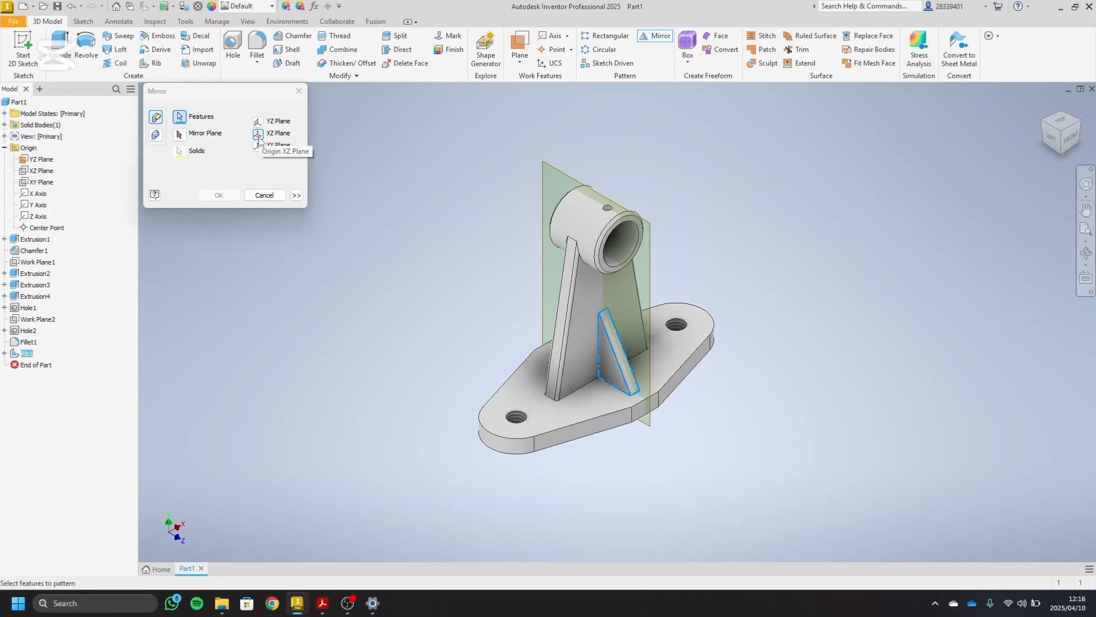
{"action": "left_click", "coordinate": [1050, 137]}
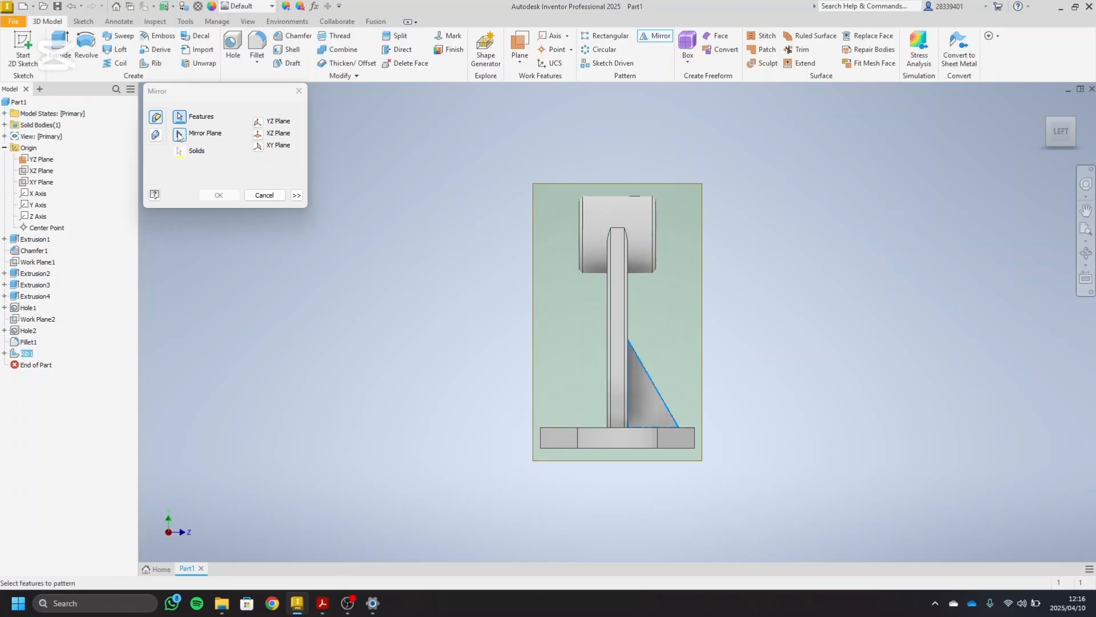
{"action": "left_click", "coordinate": [179, 135]}
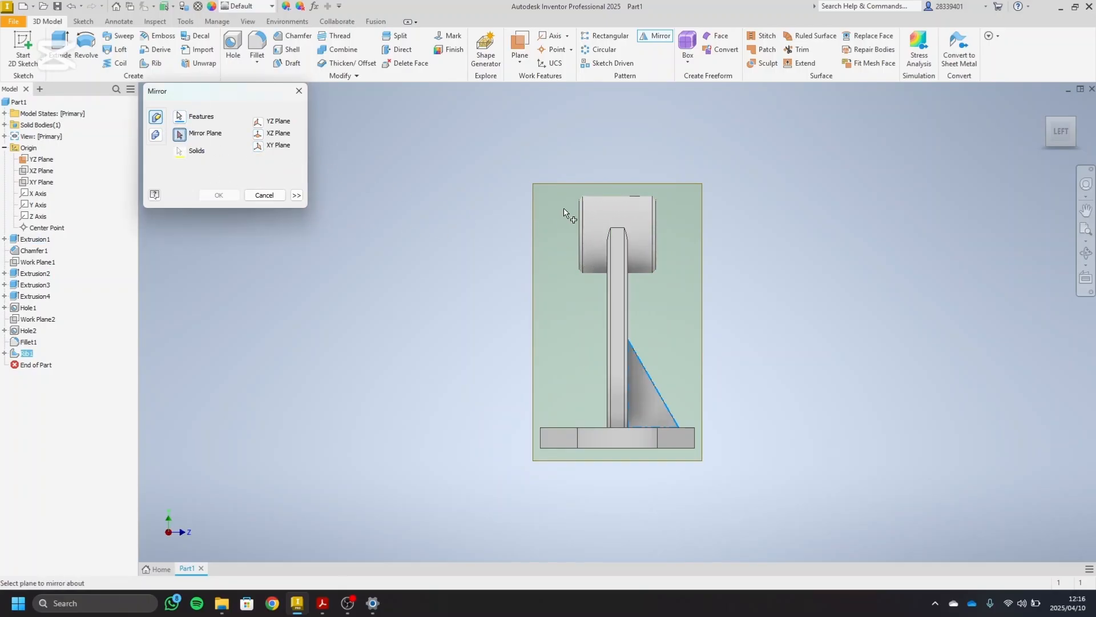
{"action": "left_click", "coordinate": [36, 183]}
{"action": "key", "text": "Return"}
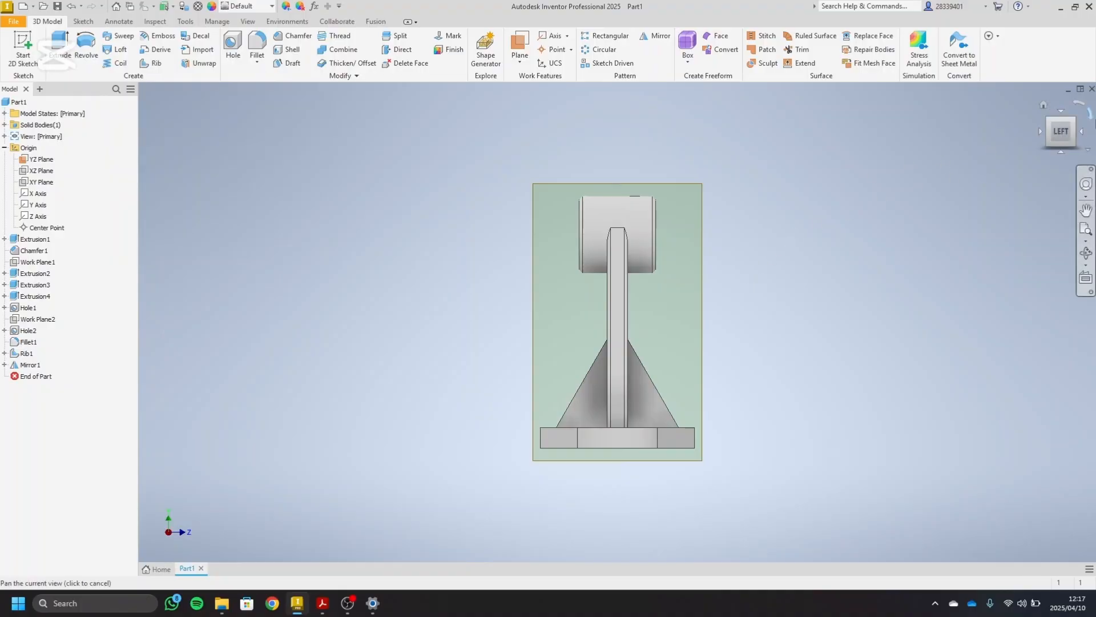
- Hide the origin YZ Plane so that only the bracket shows
{"action": "left_click", "coordinate": [1076, 134]}
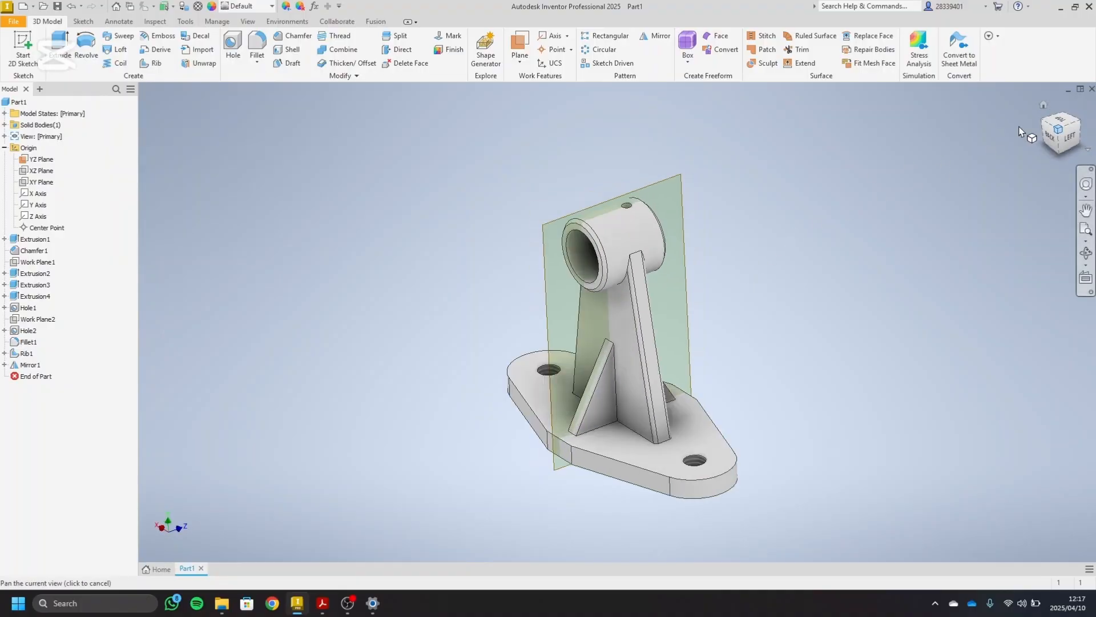
{"action": "right_click", "coordinate": [674, 185]}
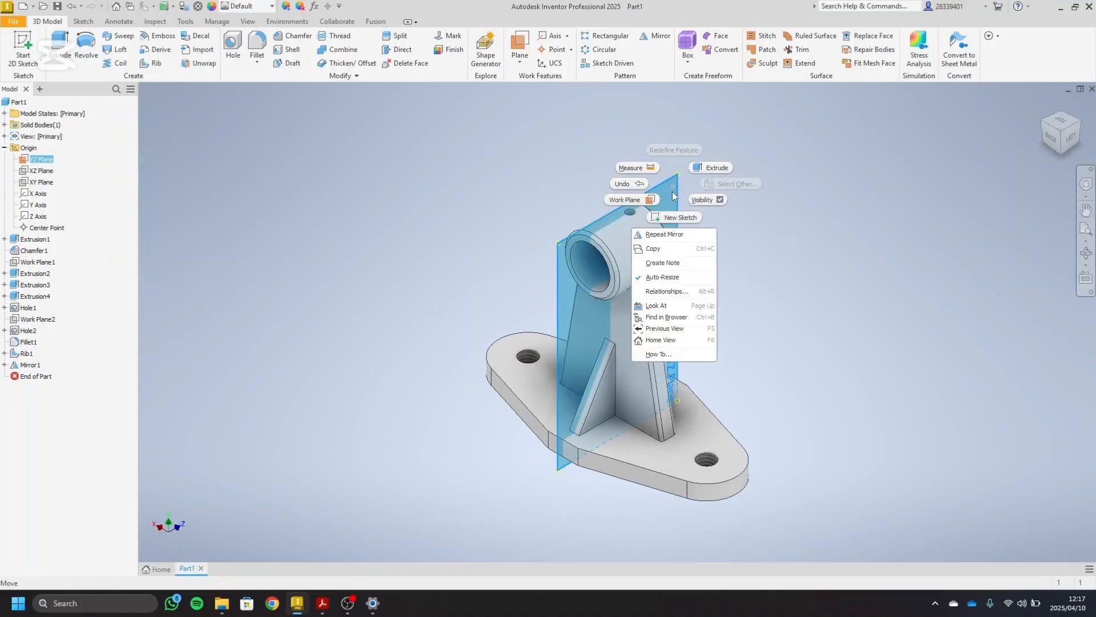
{"action": "left_click", "coordinate": [706, 199]}
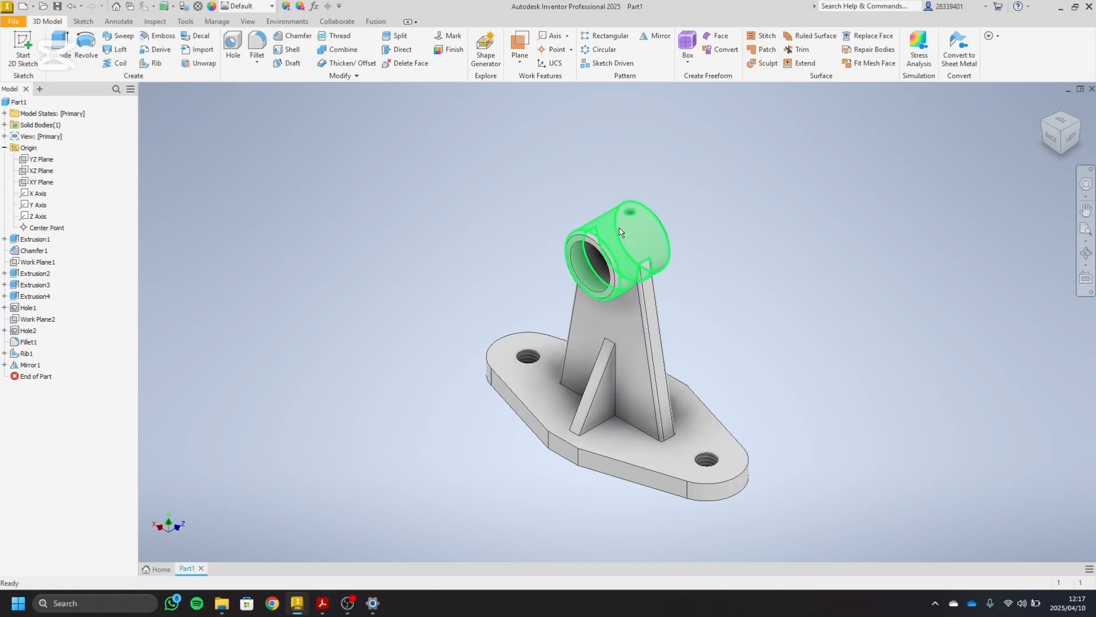
- Show the origin XY Plane running through the bracket's web
{"action": "left_click", "coordinate": [1073, 139]}
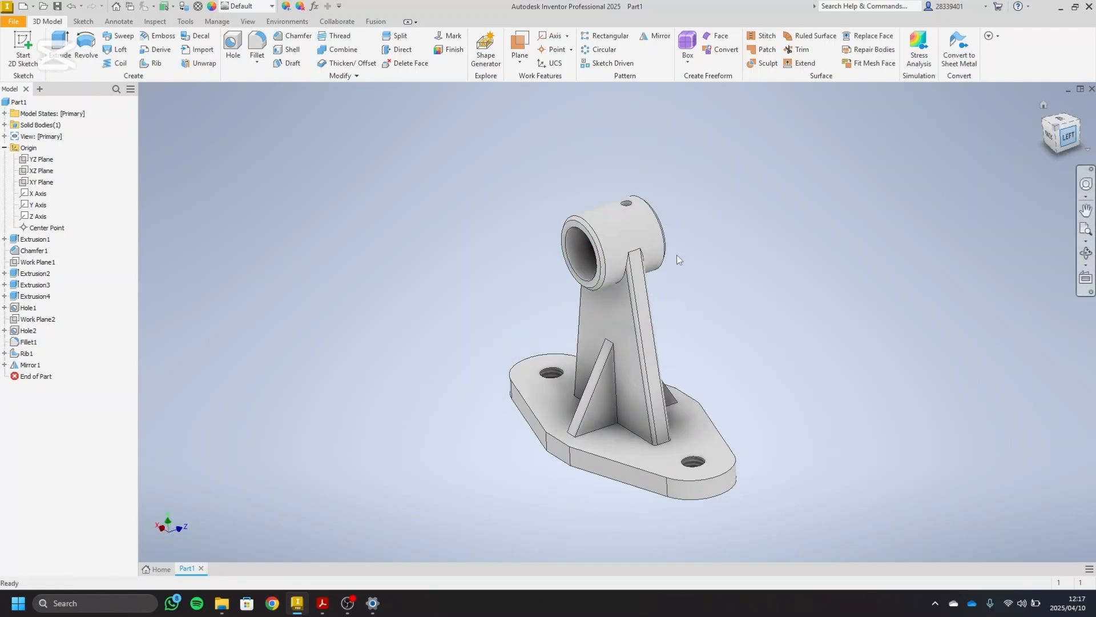
{"action": "right_click", "coordinate": [39, 182]}
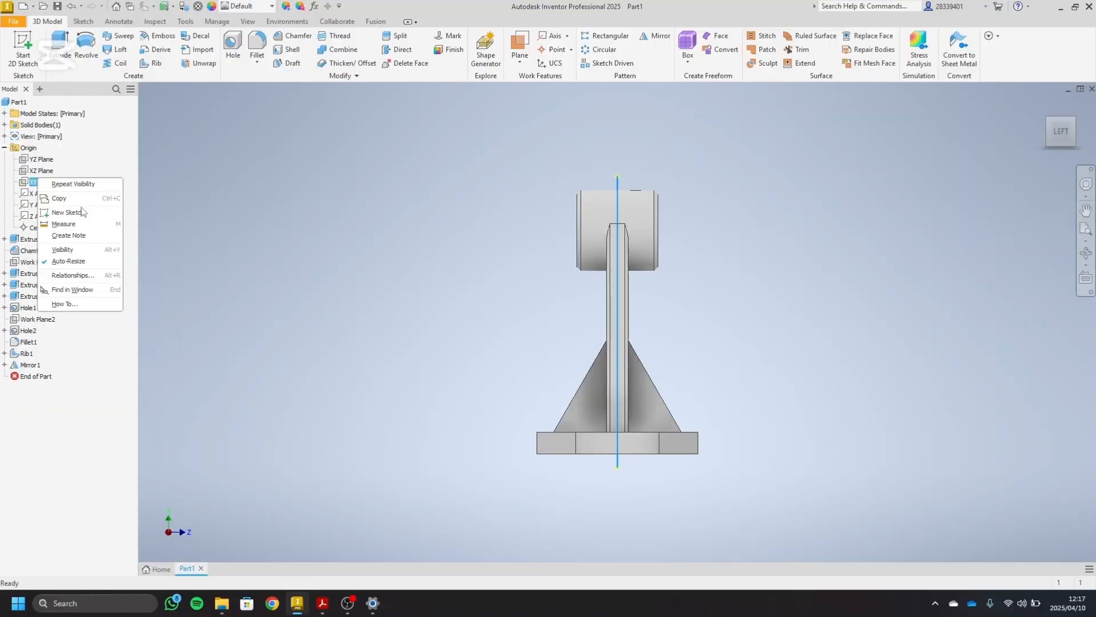
{"action": "left_click", "coordinate": [78, 250]}
{"action": "left_click", "coordinate": [1049, 119]}
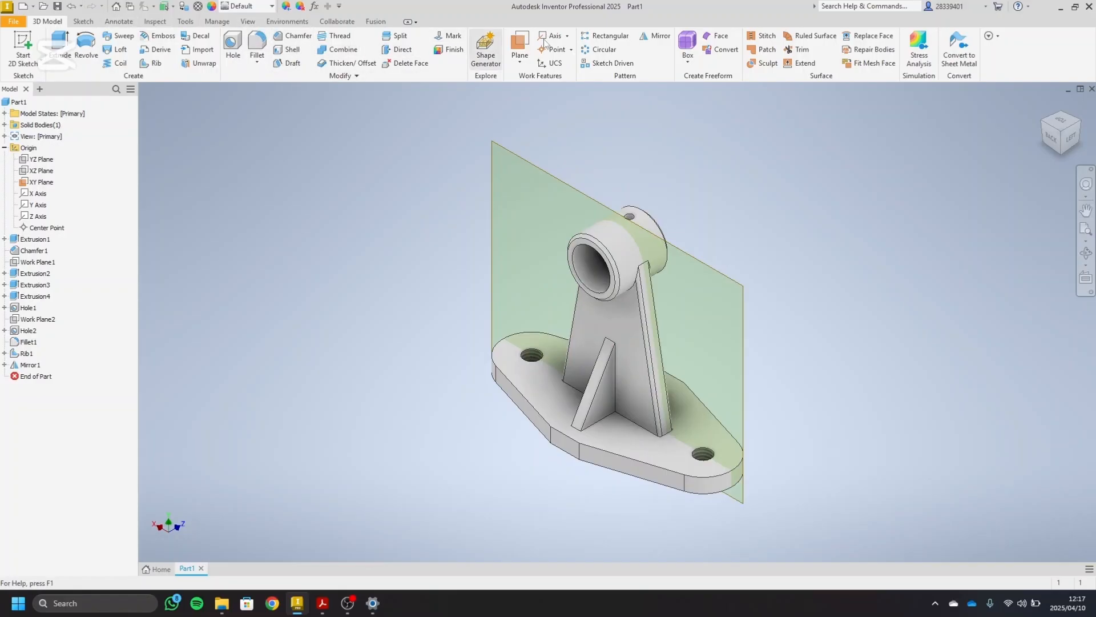
{"action": "left_click", "coordinate": [656, 42]}
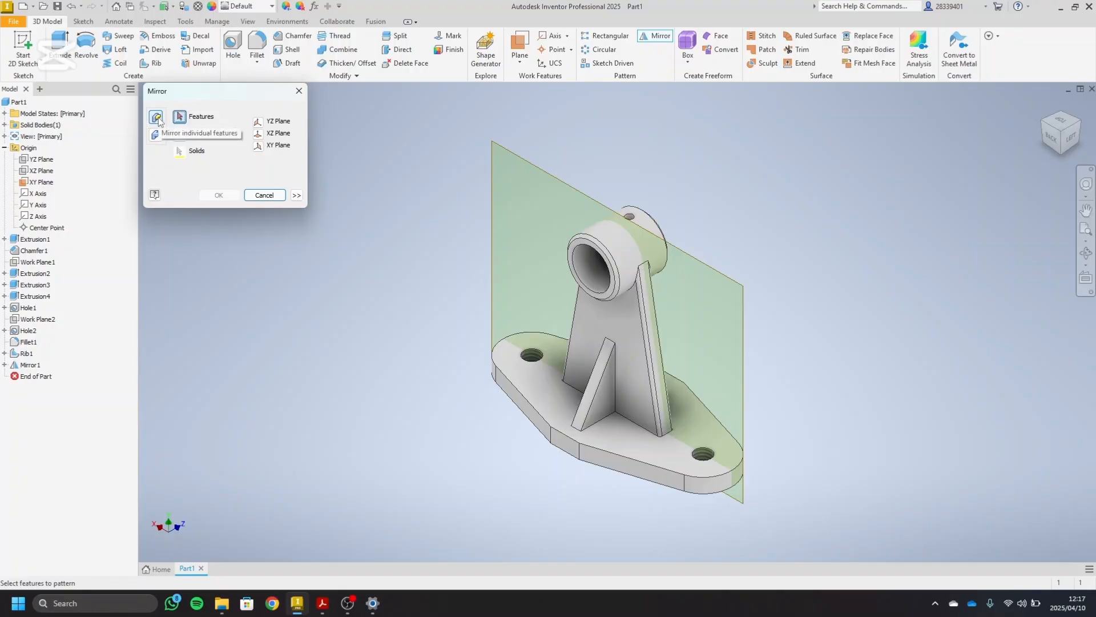
{"action": "left_click", "coordinate": [1057, 144]}
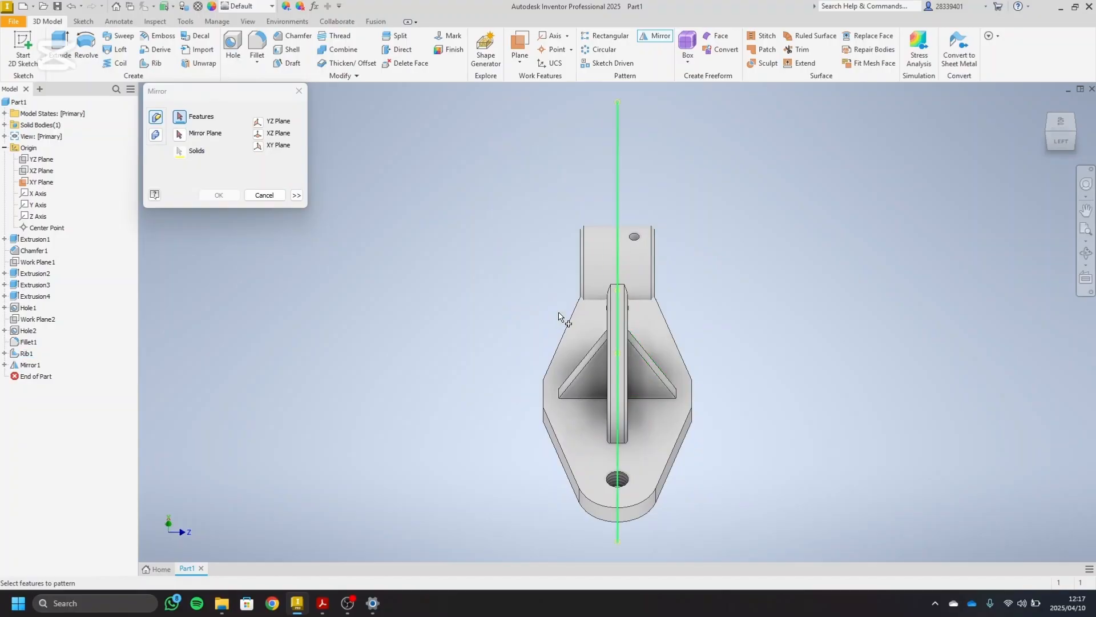
{"action": "left_click", "coordinate": [180, 135]}
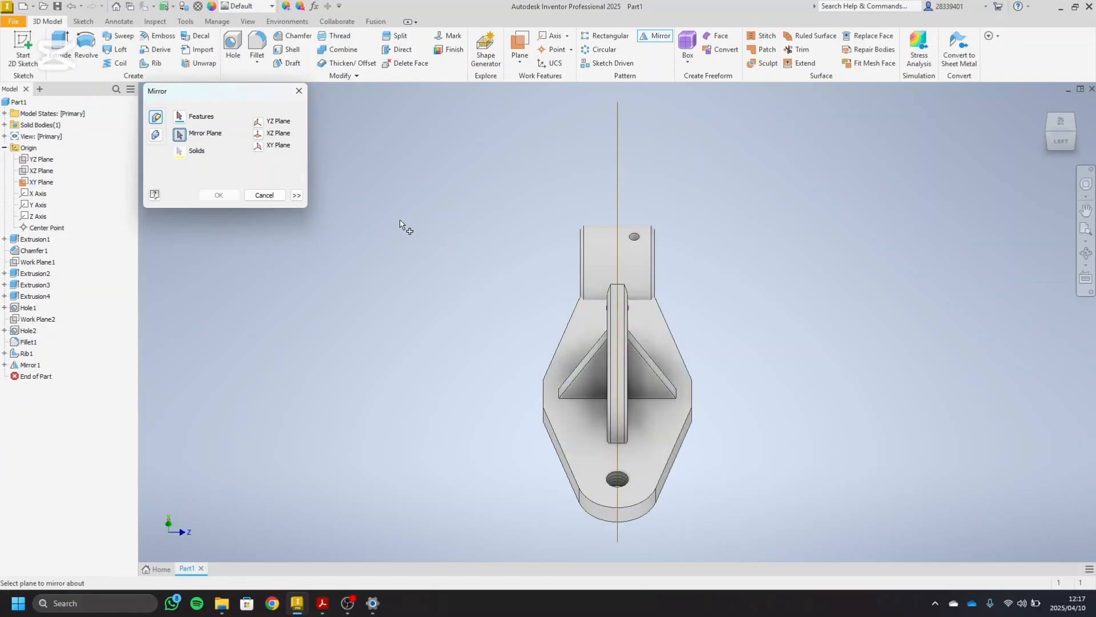
{"action": "left_click", "coordinate": [264, 195]}
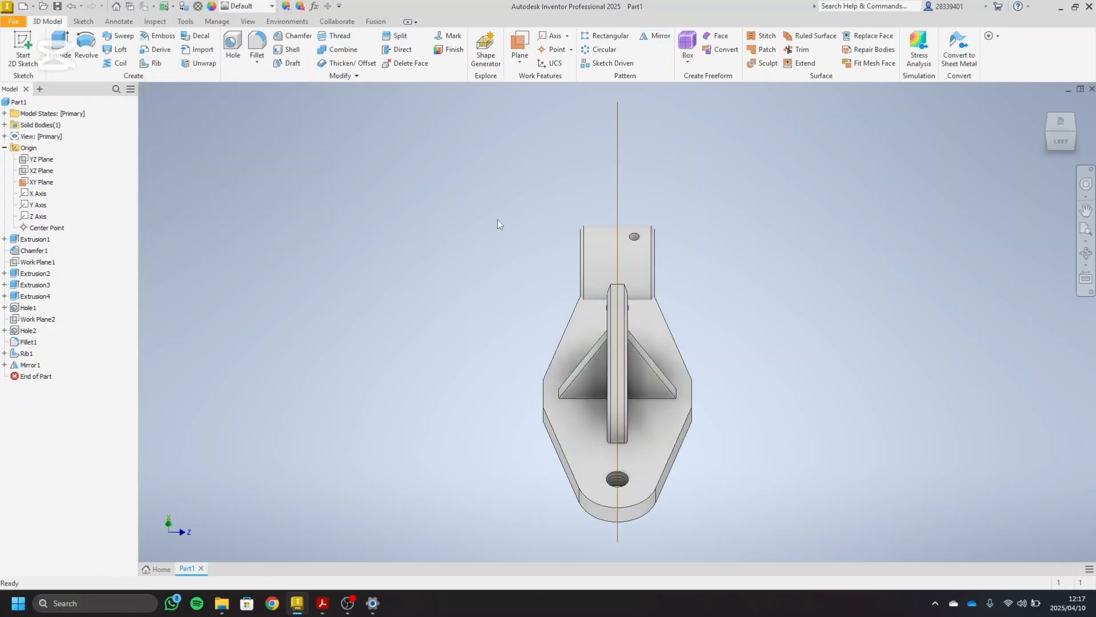
- Hide the origin XY Plane and inspect the bracket from its opposite isometric sides
{"action": "right_click", "coordinate": [617, 160]}
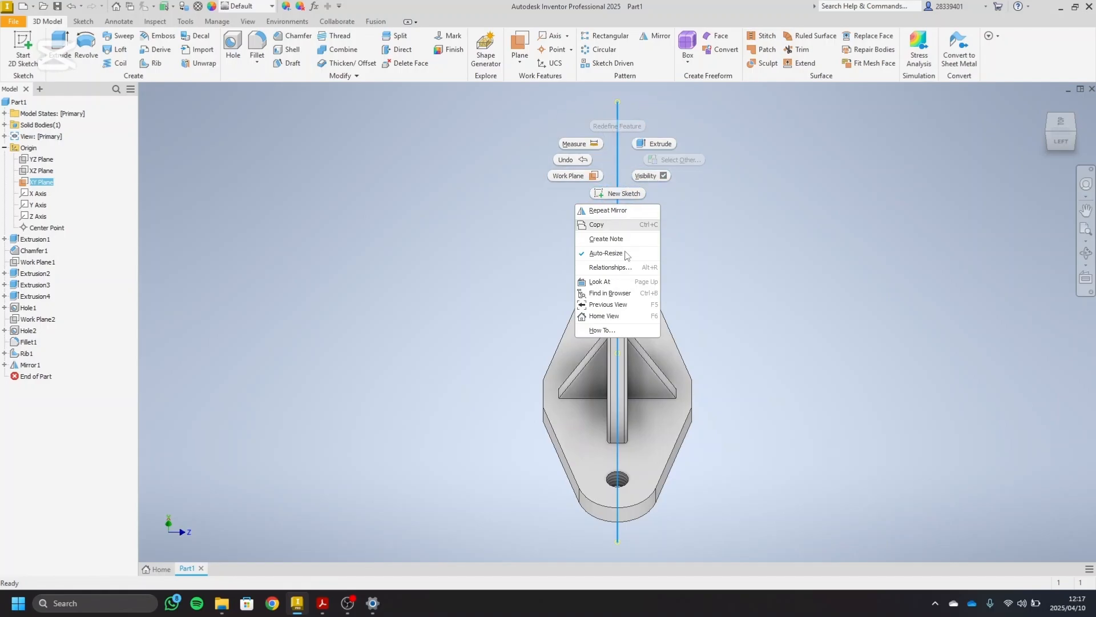
{"action": "left_click", "coordinate": [654, 175]}
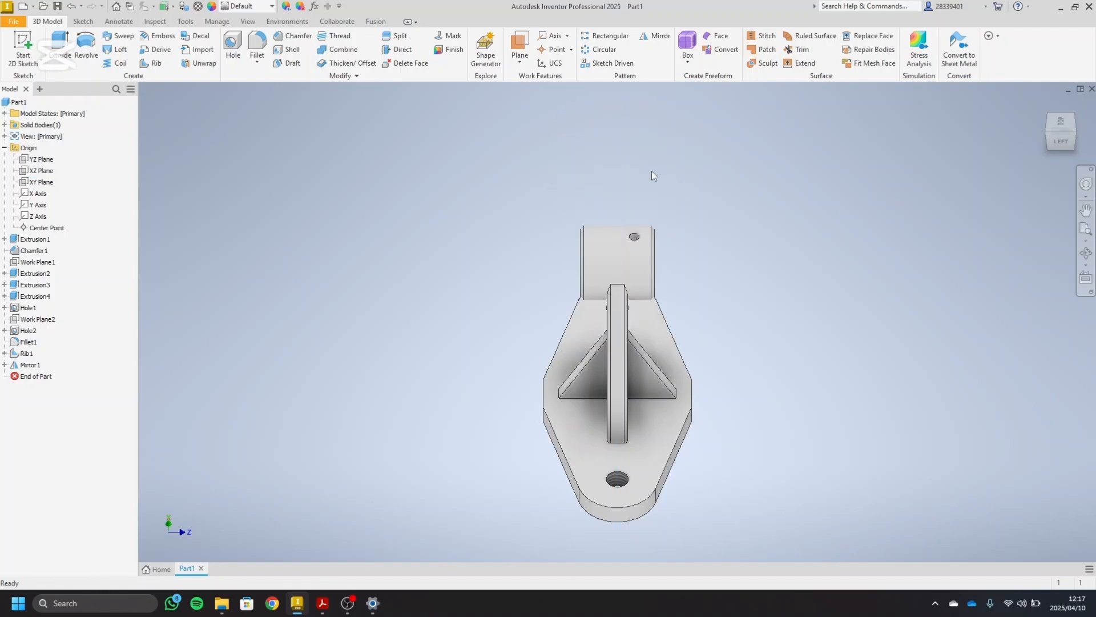
{"action": "left_click", "coordinate": [1075, 133]}
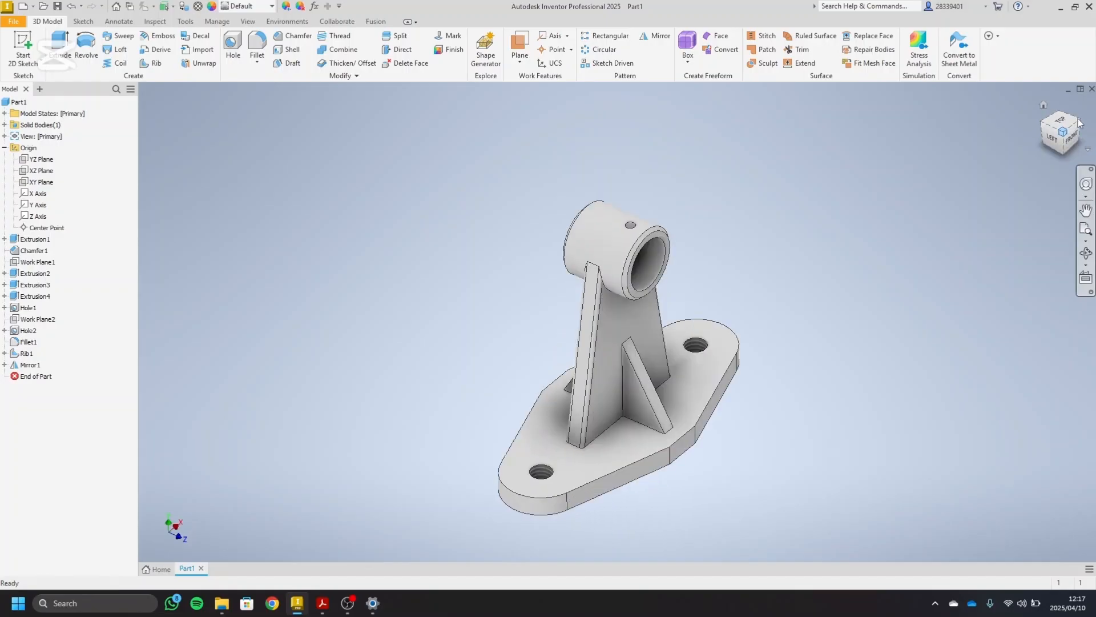
{"action": "left_click", "coordinate": [1078, 127]}
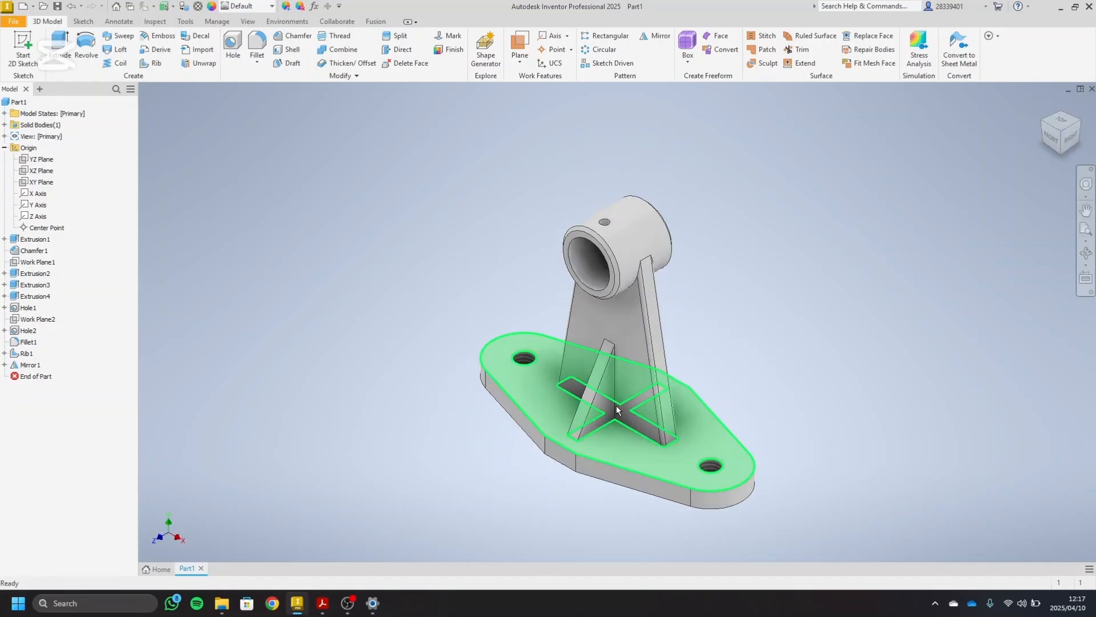